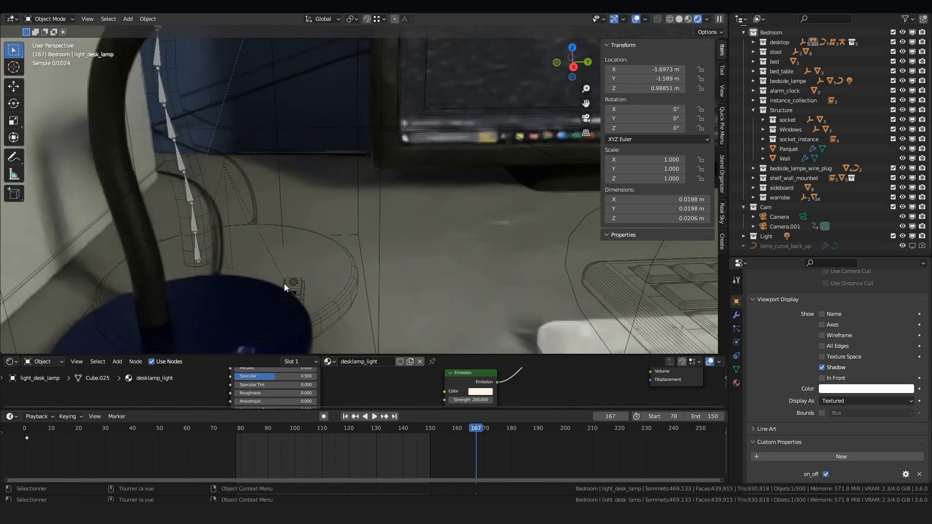
Step: Toggle the desk lamp's on_off custom property while viewing the switch on the lamp base
middle_drag(217, 314, 250, 313)
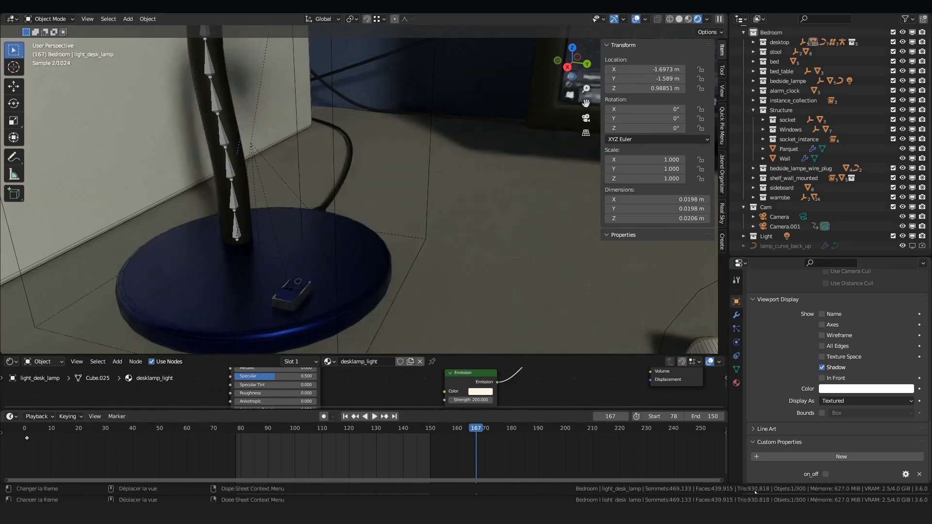
click(825, 475)
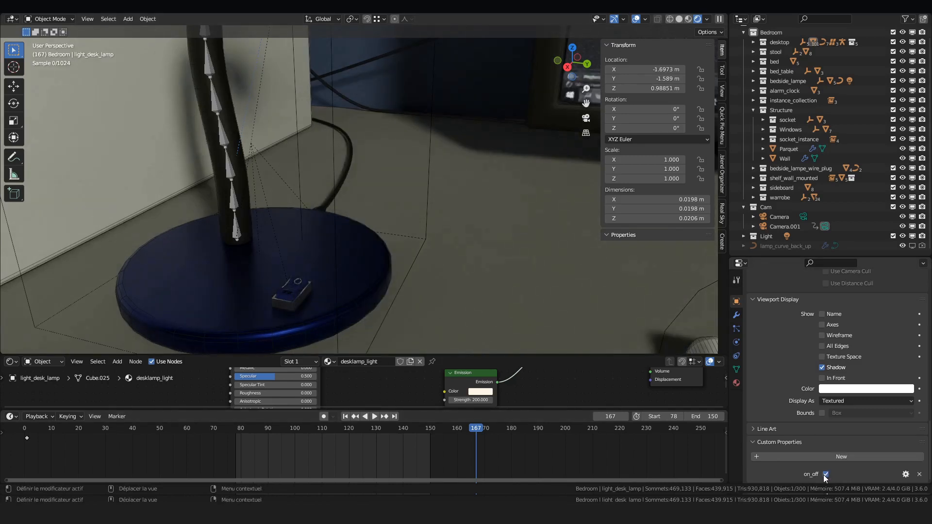
click(823, 475)
scroll(399, 183, down, 4)
shift+middle_drag(399, 183, 380, 208)
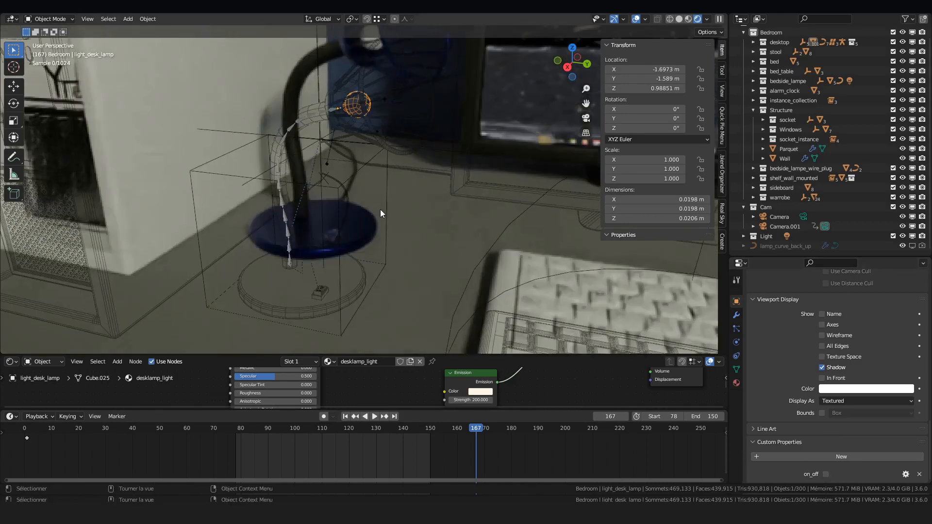
scroll(317, 152, up, 3)
shift+middle_drag(316, 152, 332, 228)
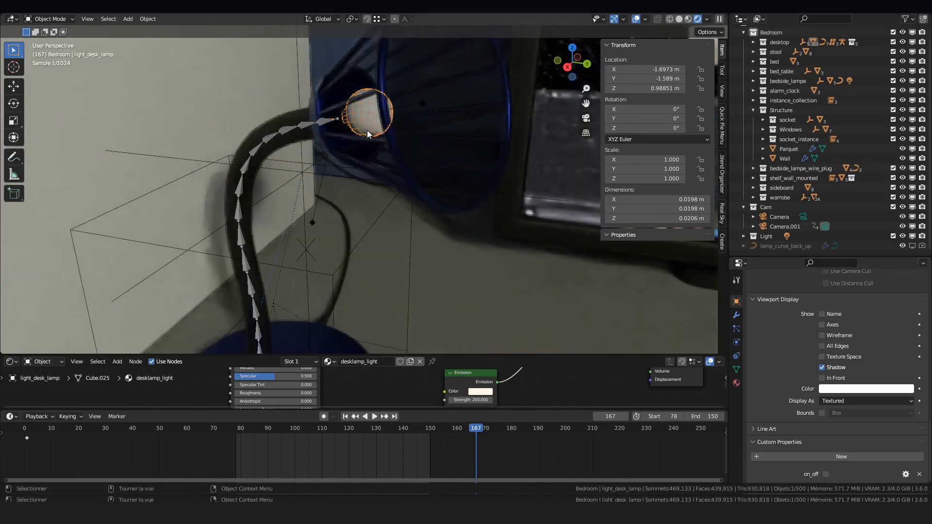
Step: Turn the on_off property on, off and on again while watching the lamp's bulb and shade
click(826, 473)
scroll(425, 133, down, 4)
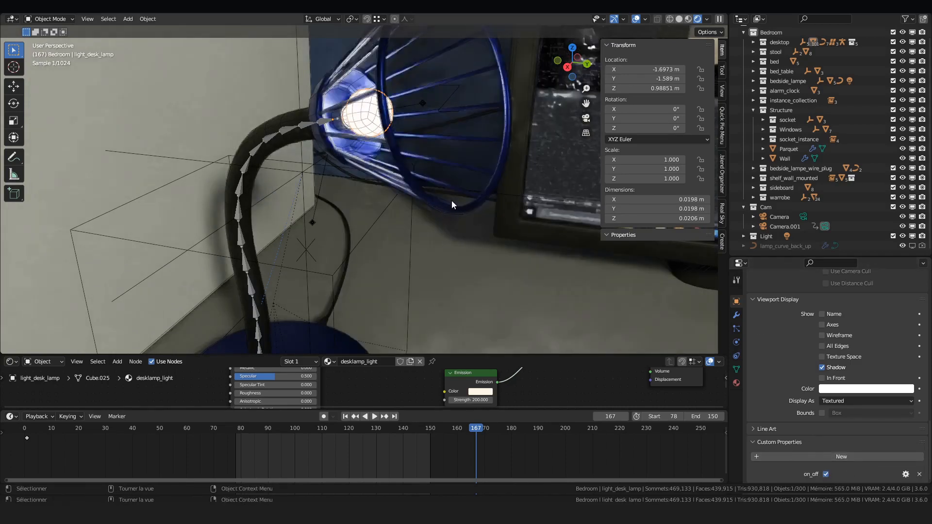
scroll(461, 194, down, 6)
scroll(473, 190, up, 2)
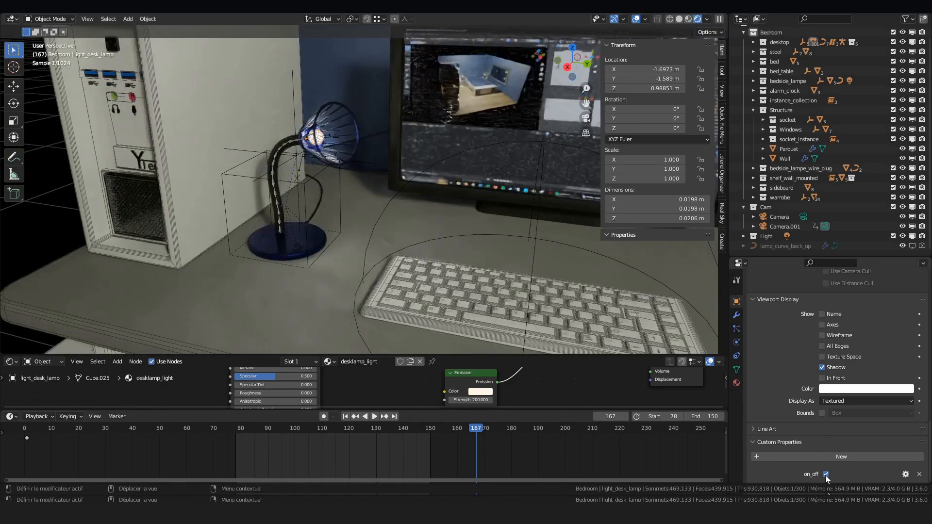
click(825, 474)
scroll(382, 197, up, 6)
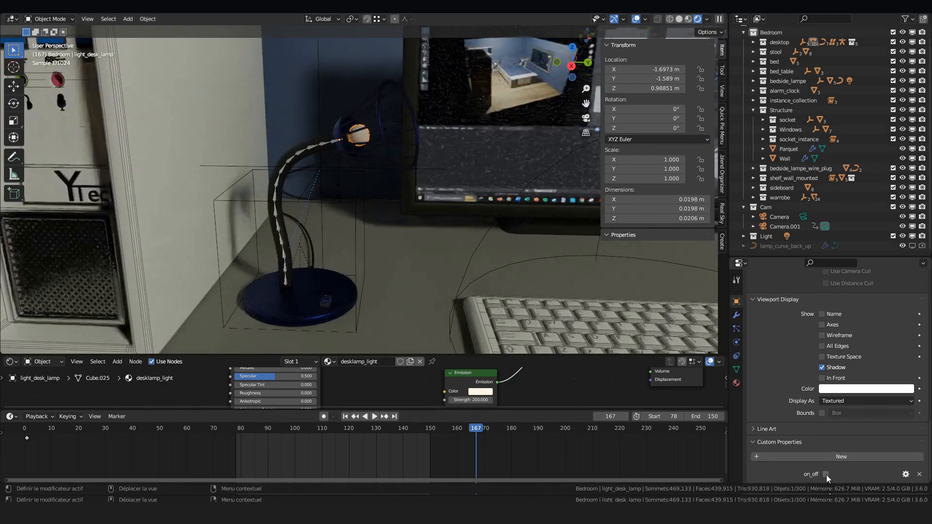
click(826, 474)
scroll(397, 147, up, 3)
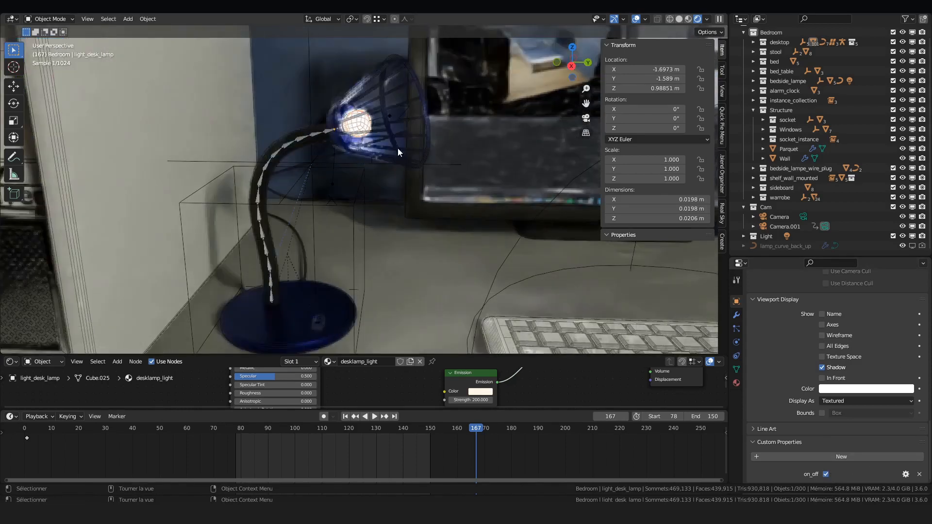
Step: Move the desk_lamp_IK_controller to about X -1.701 m, Y -1.51 m, Z 0.902 m to bend the lamp's neck downward
click(299, 141)
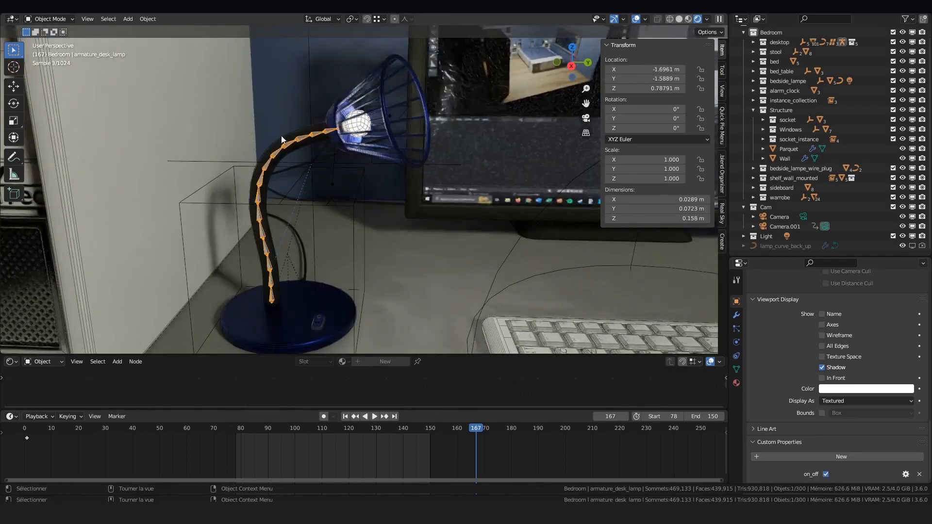
scroll(362, 167, up, 2)
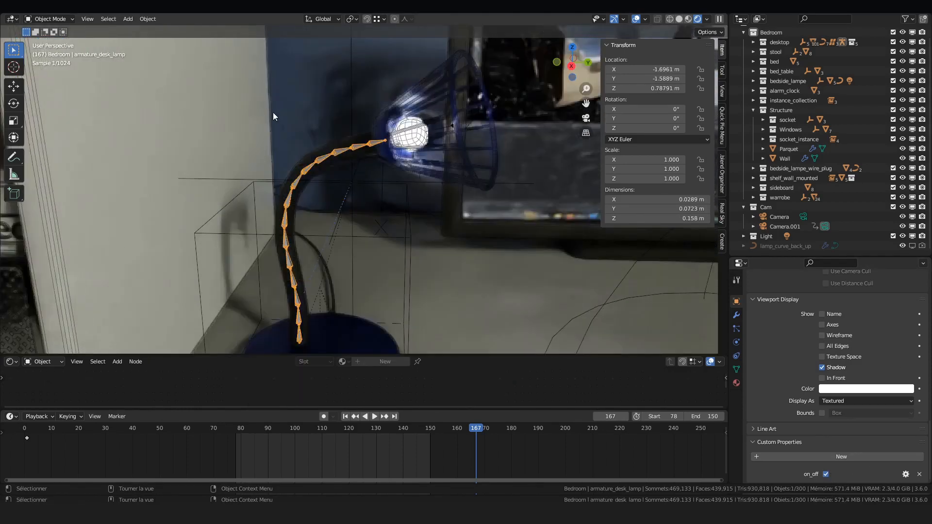
click(349, 108)
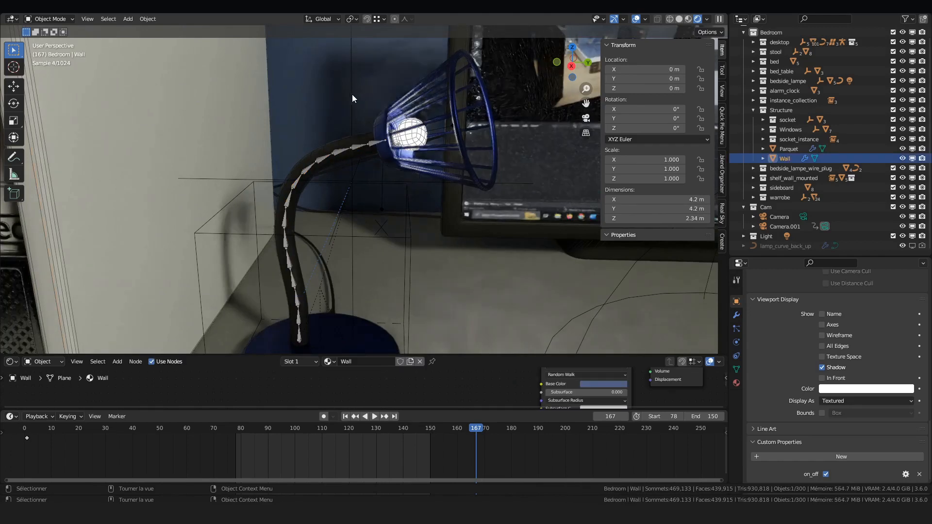
click(351, 95)
middle_drag(450, 96, 501, 150)
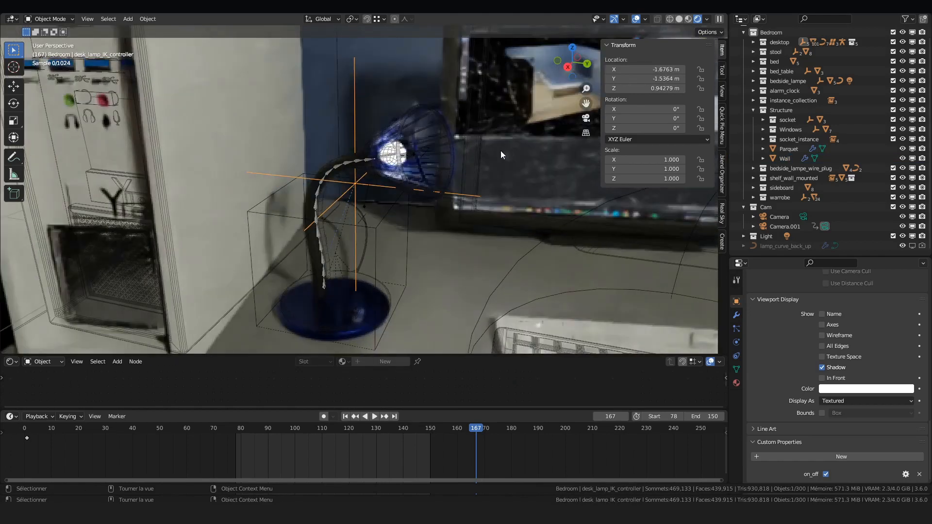
key(g)
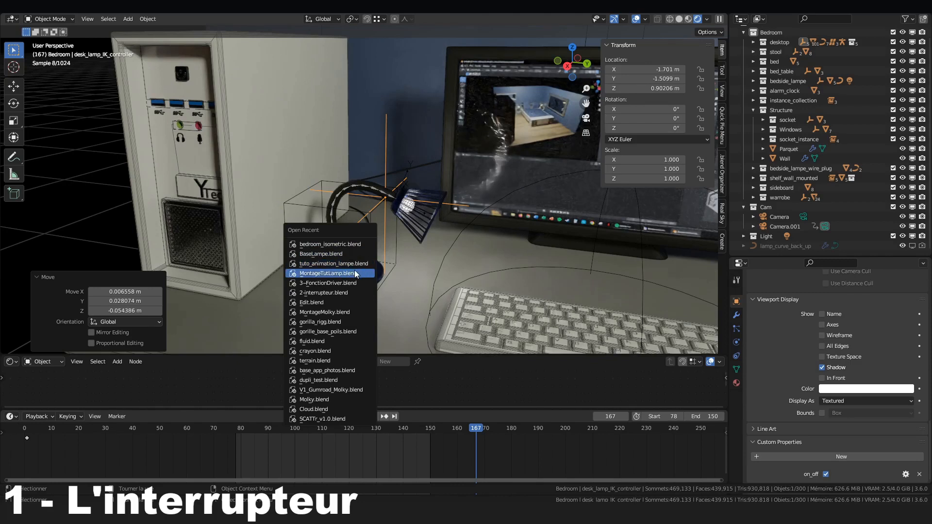
Step: Open the recent file 2-interrupteur.blend without saving the current changes, and show its switch models in Material Preview shading
click(342, 293)
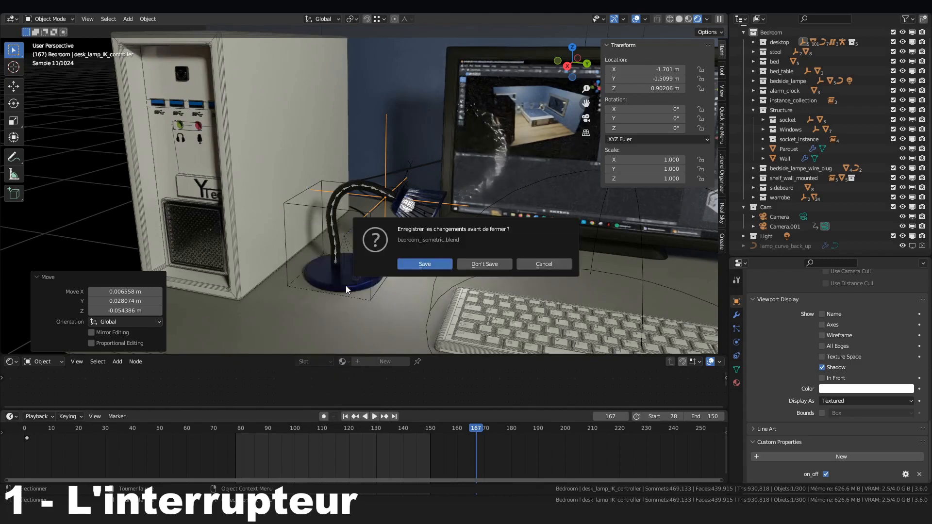
click(491, 262)
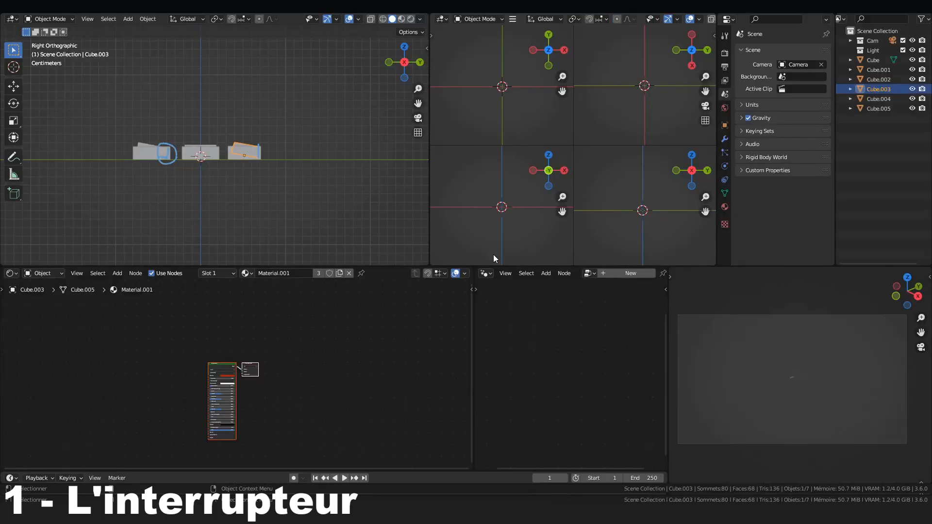
shift+middle_drag(264, 169, 214, 173)
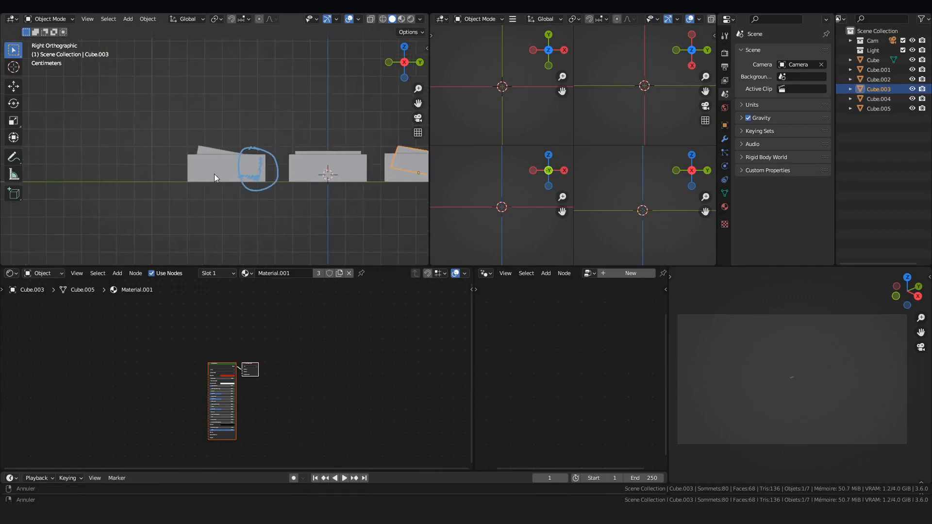
mouse_move(293, 145)
shift+middle_down()
mouse_move(188, 145)
mouse_move(188, 153)
mouse_move(188, 144)
mouse_move(349, 109)
shift+middle_up()
scroll(187, 153, up, 3)
scroll(187, 144, up, 2)
click(402, 19)
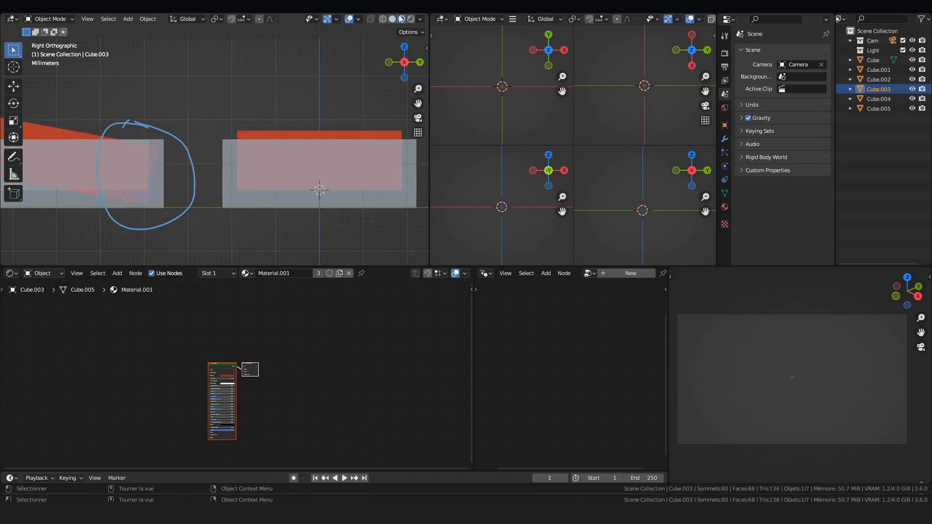
Step: Examine the transparent housing and tilted red rocker of the circled switch model from several angles
shift+middle_drag(194, 97, 308, 83)
scroll(308, 82, up, 2)
mouse_move(250, 111)
shift+middle_down()
mouse_move(152, 90)
mouse_move(158, 120)
mouse_move(203, 179)
mouse_move(266, 140)
mouse_move(248, 116)
mouse_move(259, 77)
shift+middle_up()
click(124, 122)
scroll(146, 107, down, 5)
scroll(104, 104, up, 5)
click(266, 141)
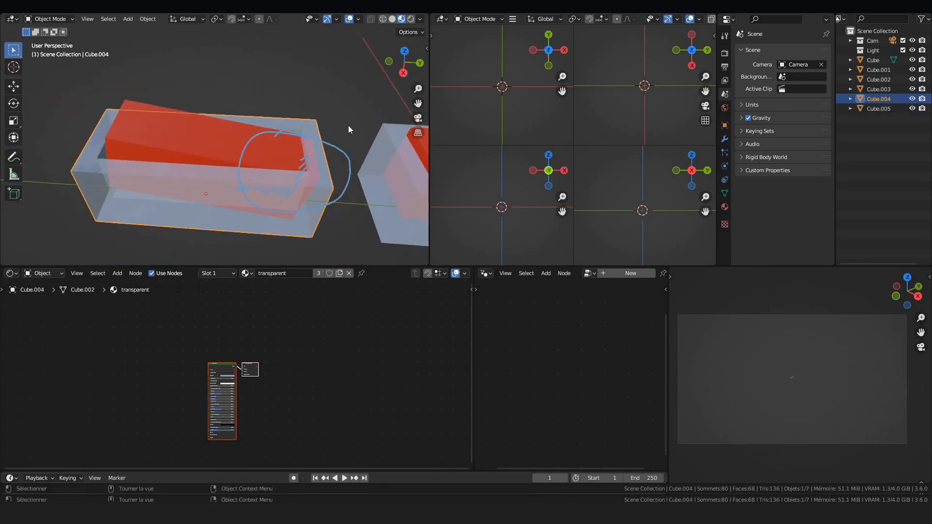
middle_drag(137, 100, 214, 103)
click(221, 73)
key(KP_1)
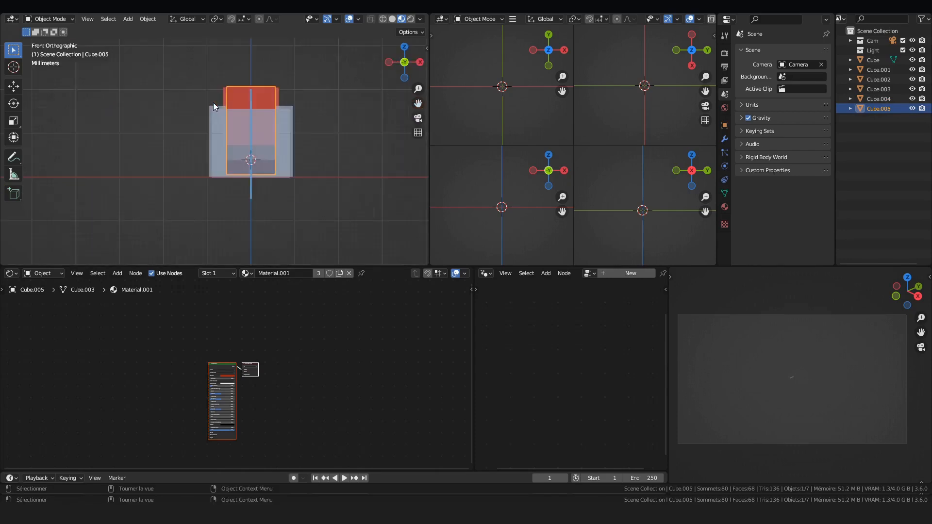
Step: Inspect the hatched overlap between the circled switch's tilted rocker and its housing in the right orthographic view
key(KP_3)
scroll(255, 68, up, 3)
shift+middle_drag(360, 81, 330, 95)
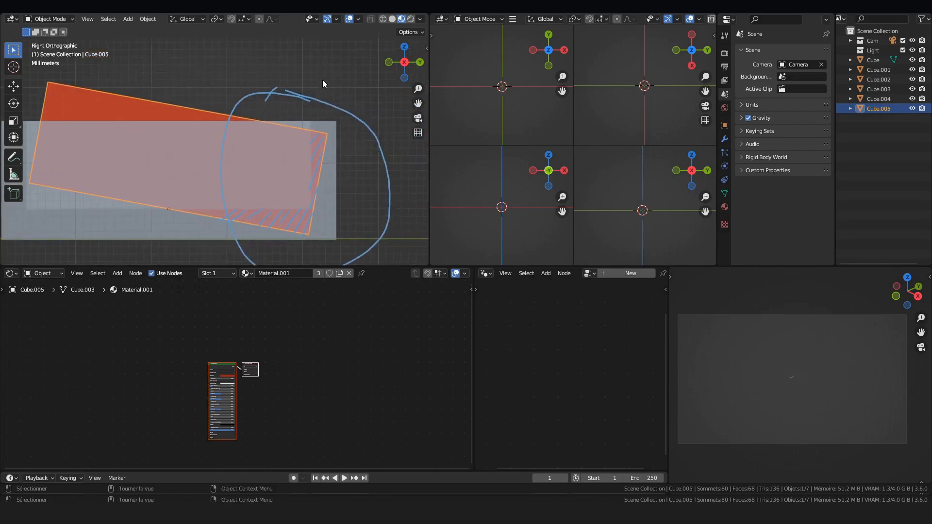
shift+middle_drag(257, 128, 216, 104)
shift+middle_drag(297, 127, 237, 102)
scroll(192, 108, up, 1)
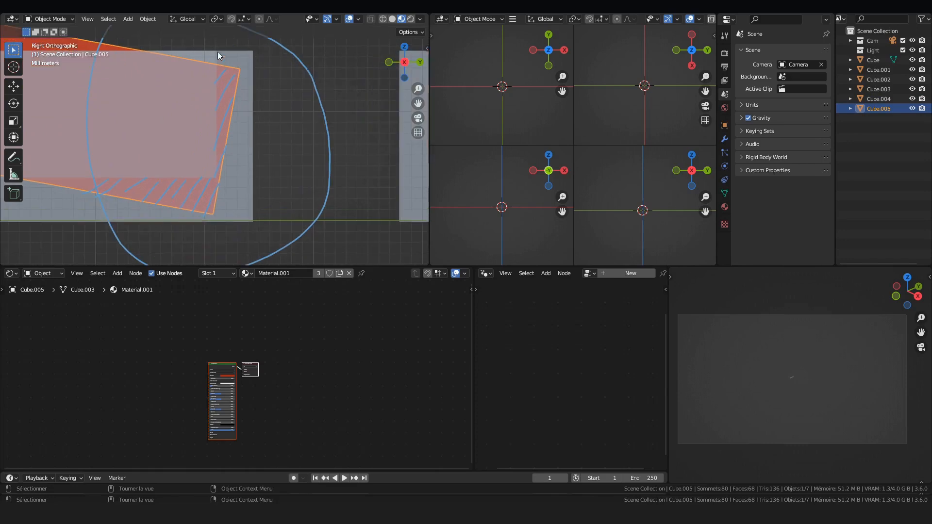
scroll(215, 54, up, 2)
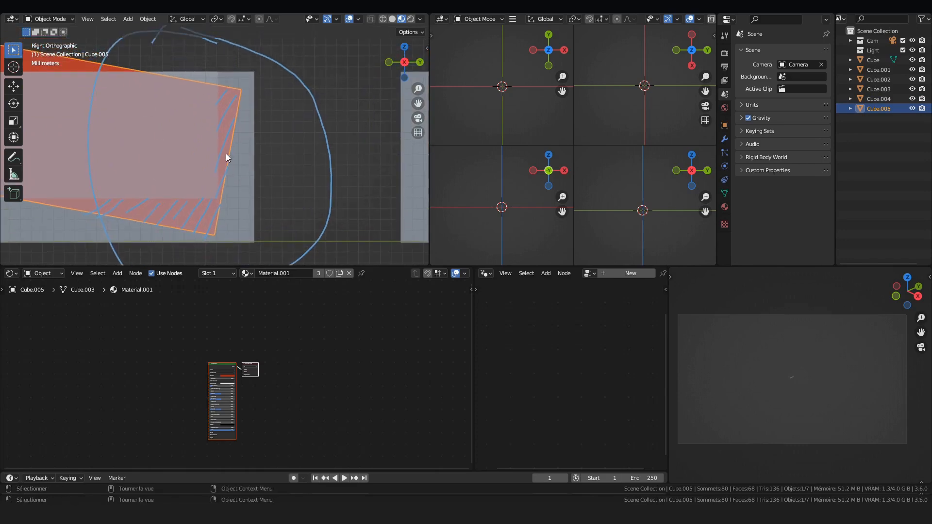
shift+middle_drag(113, 215, 127, 210)
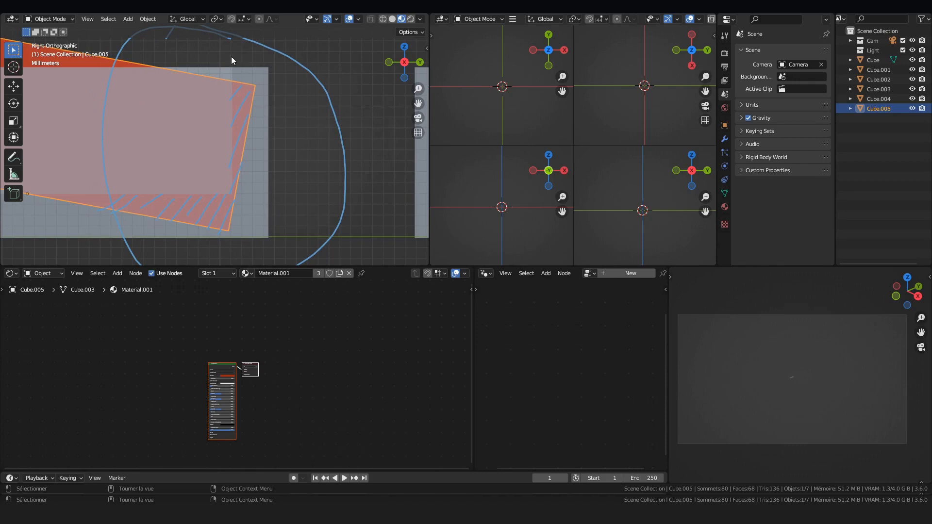
scroll(232, 73, down, 1)
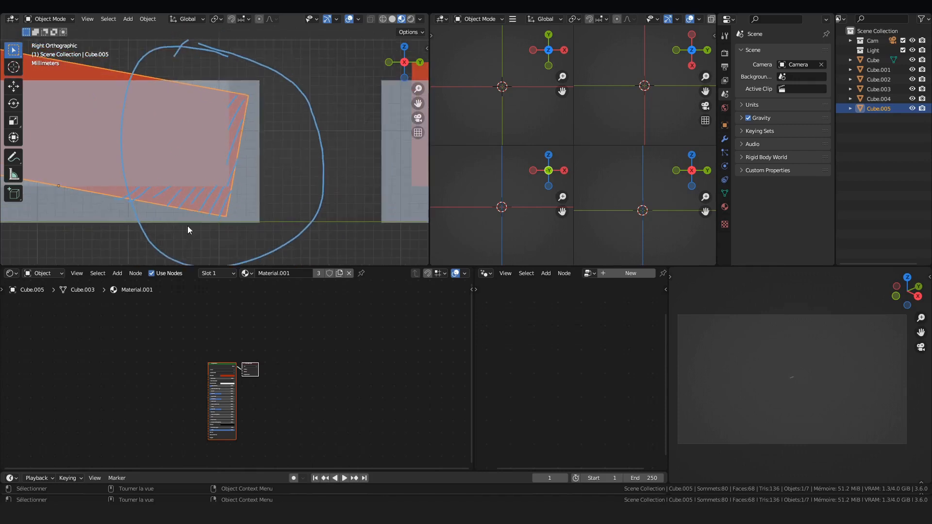
Step: Try rotating the middle switch's red rocker about its bottom pivot in the side view
shift+middle_drag(201, 112, 265, 148)
scroll(356, 130, down, 3)
scroll(341, 134, up, 1)
shift+middle_drag(422, 132, 269, 132)
shift+middle_drag(378, 122, 229, 128)
click(229, 128)
scroll(231, 136, up, 2)
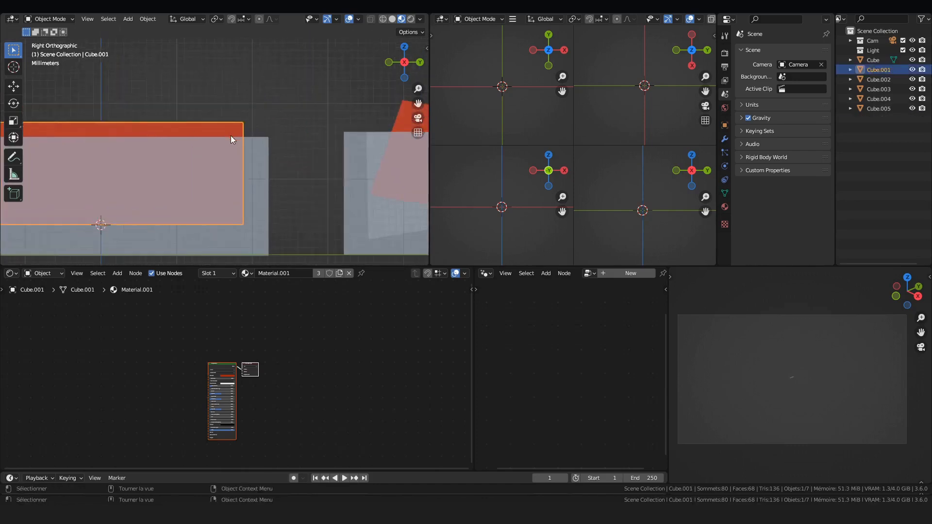
key(r)
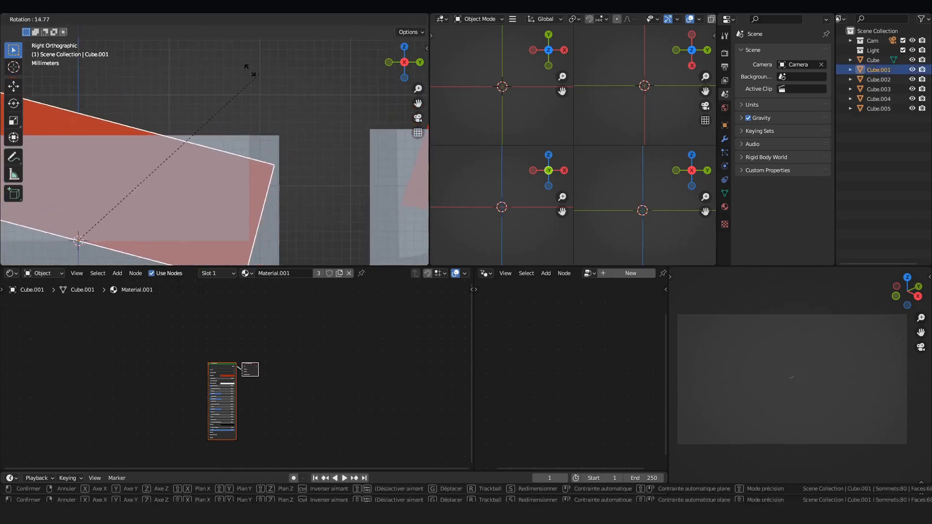
right_click(185, 89)
Step: Isolate the middle switch's red rocker in Edit Mode and examine the position of its origin on the bottom face
shift+middle_drag(151, 169, 290, 119)
scroll(200, 217, up, 3)
shift+middle_drag(200, 217, 201, 235)
scroll(245, 124, down, 3)
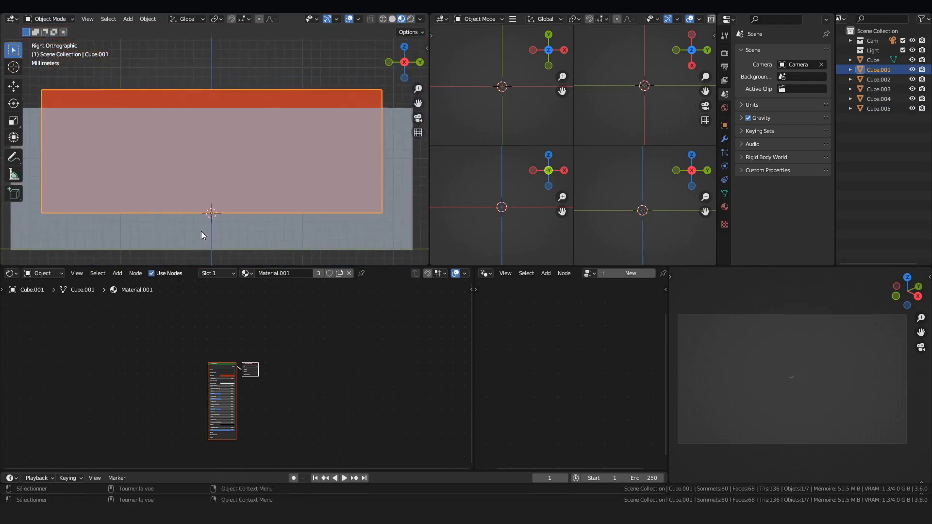
key(Tab)
key(KP_Divide)
middle_drag(237, 166, 249, 134)
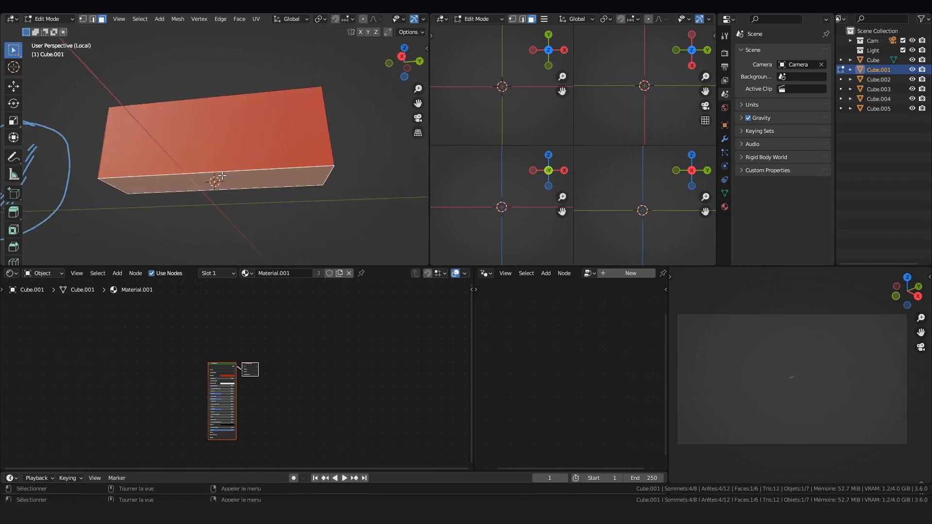
key(KP_3)
key(Tab)
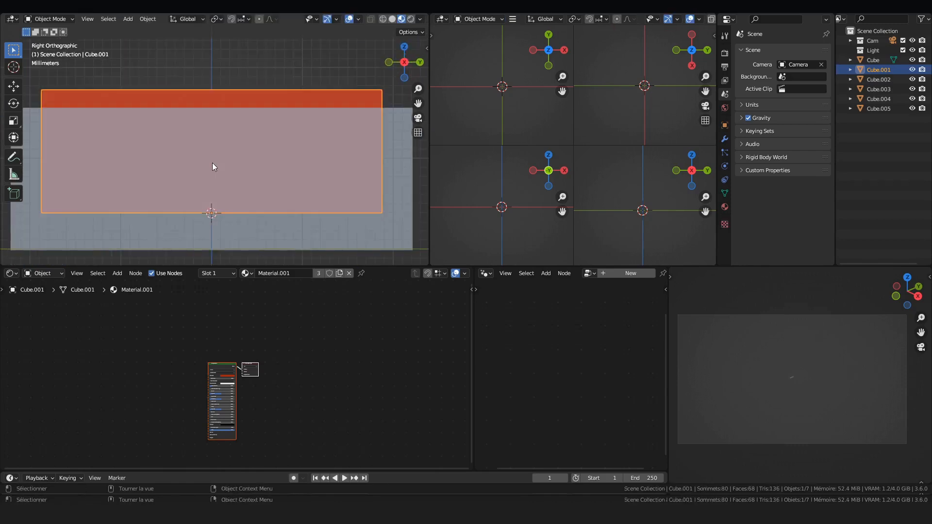
key(KP_Divide)
Step: Select the tapered red rocker Cube.003 and examine its slanted end against the vertical blue guide line
shift+middle_drag(243, 121, 145, 120)
shift+middle_drag(229, 150, 167, 150)
scroll(220, 130, up, 2)
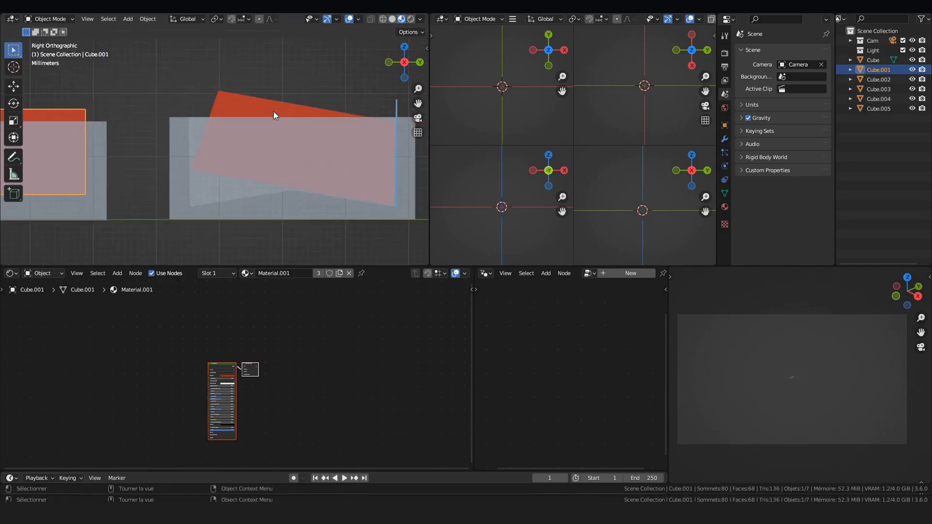
shift+middle_drag(287, 119, 165, 96)
click(197, 93)
click(214, 113)
scroll(342, 114, up, 3)
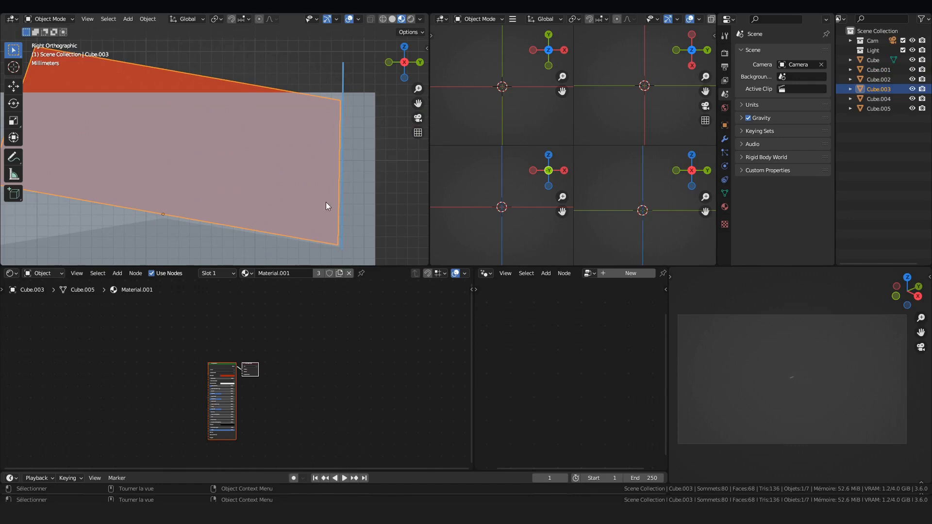
scroll(259, 100, down, 2)
scroll(231, 148, up, 2)
shift+middle_drag(305, 141, 271, 141)
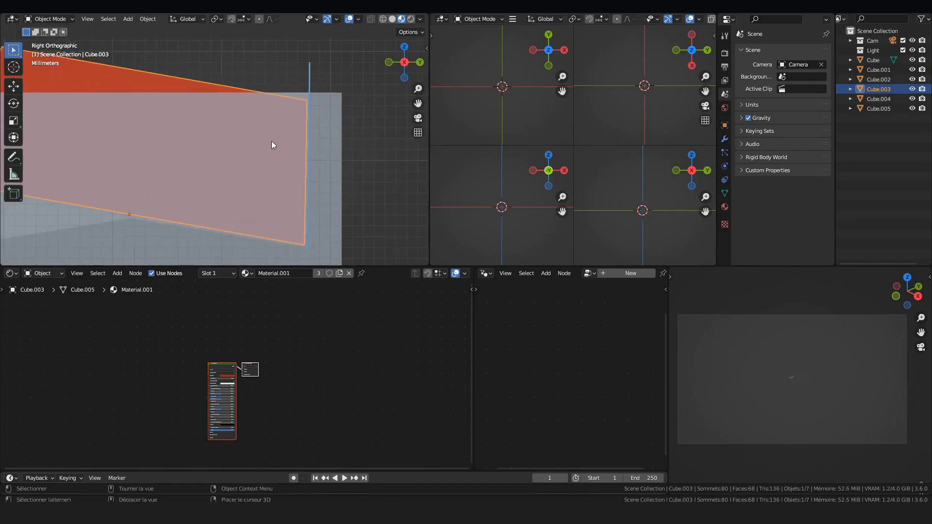
Step: Try rotating the tapered red rocker Cube.003 about its bottom pivot inside its housing
scroll(206, 90, down, 1)
shift+middle_drag(46, 95, 171, 124)
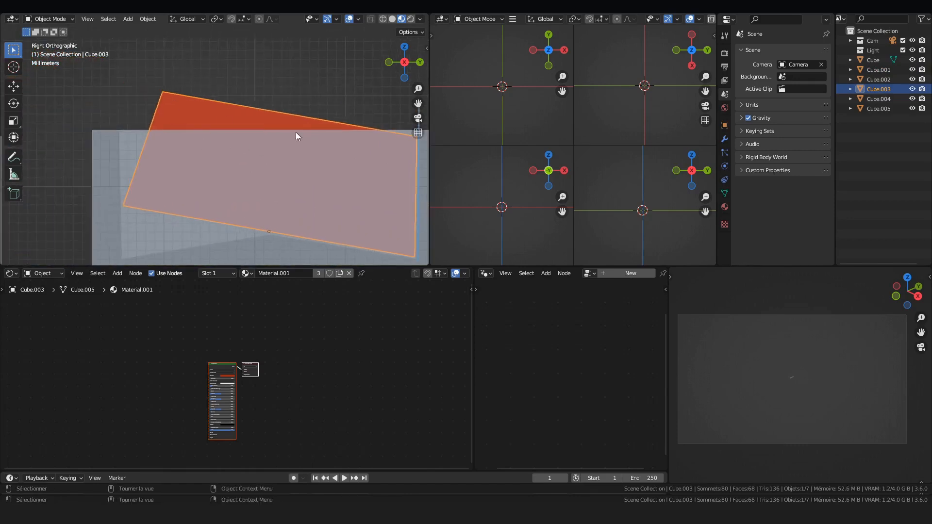
shift+middle_drag(296, 132, 215, 119)
key(r)
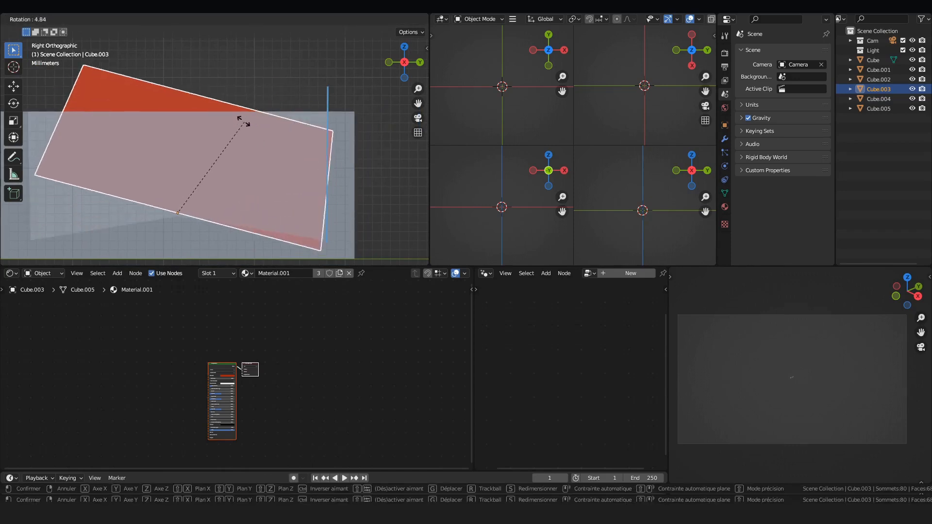
click(239, 118)
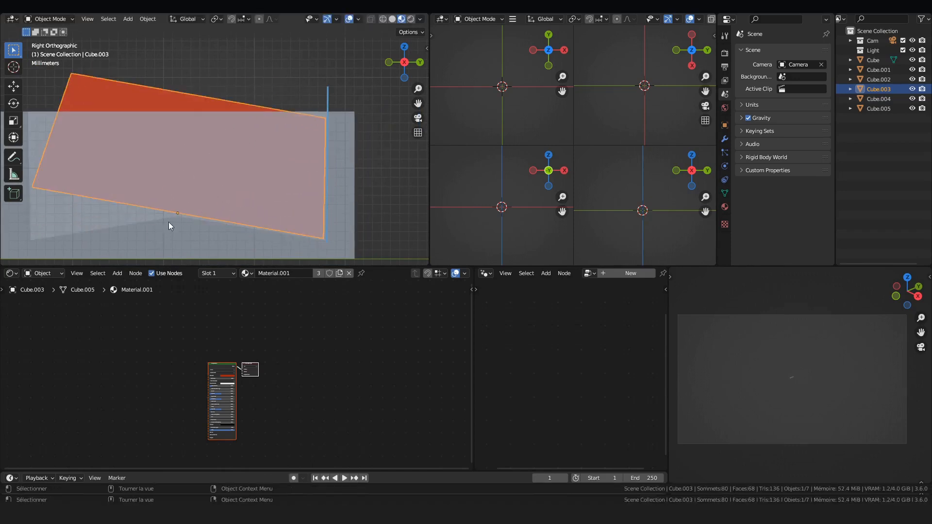
Step: Reset the X rotation of the red rocker Cube.003 to 0°
key(r)
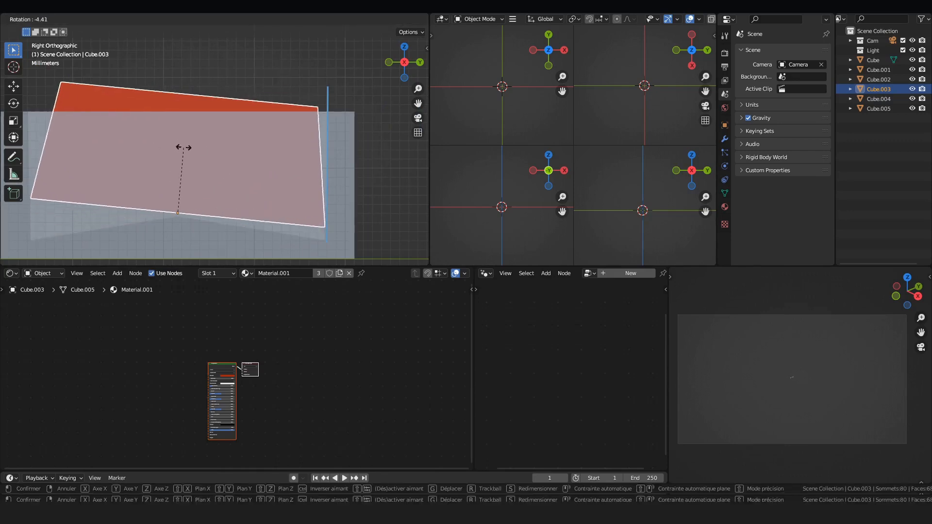
click(191, 144)
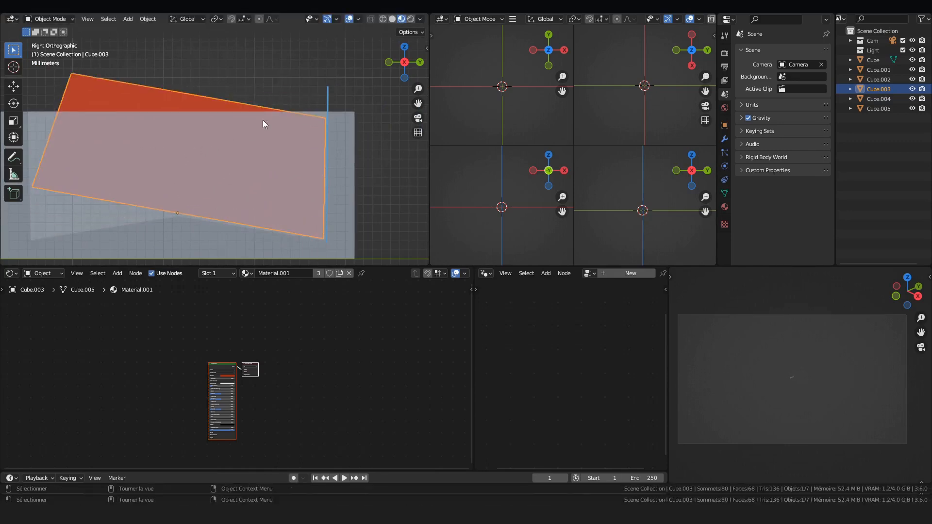
key(n)
click(335, 110)
text(0)
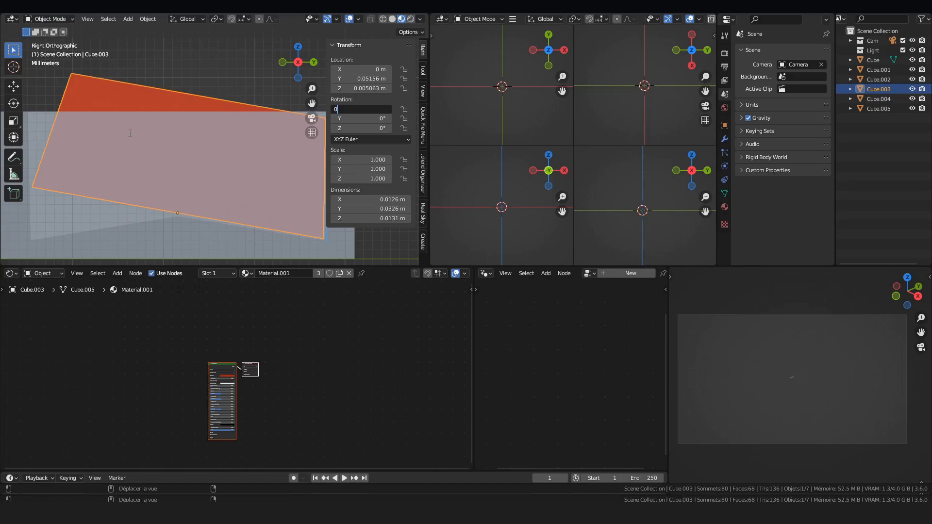
key(Return)
Step: In wireframe display, widen the rocker's top face along Y until its slanted ends stand nearly vertical beside the blue guide line
key(Tab)
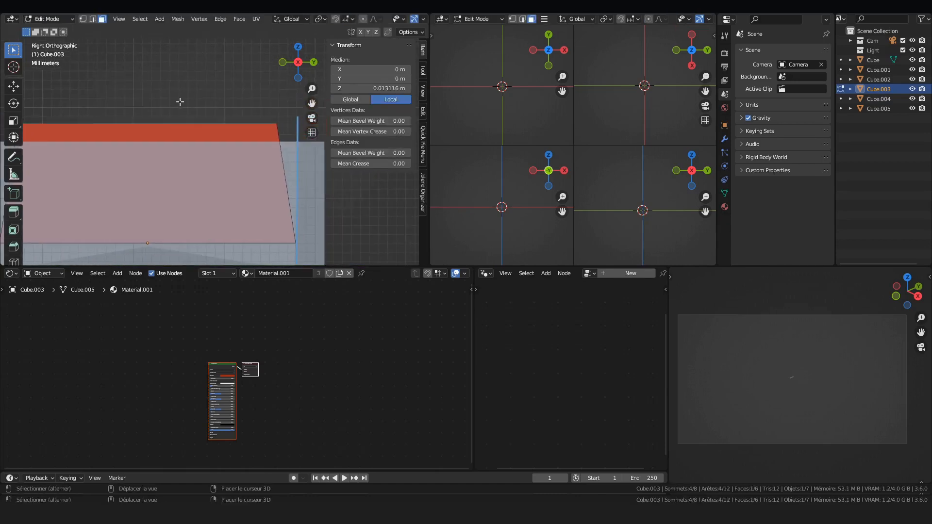
mouse_move(167, 123)
shift+middle_down()
mouse_move(237, 124)
mouse_move(173, 125)
mouse_move(182, 115)
shift+middle_up()
key(shift+z)
key(s)
key(x)
right_click(193, 99)
key(s)
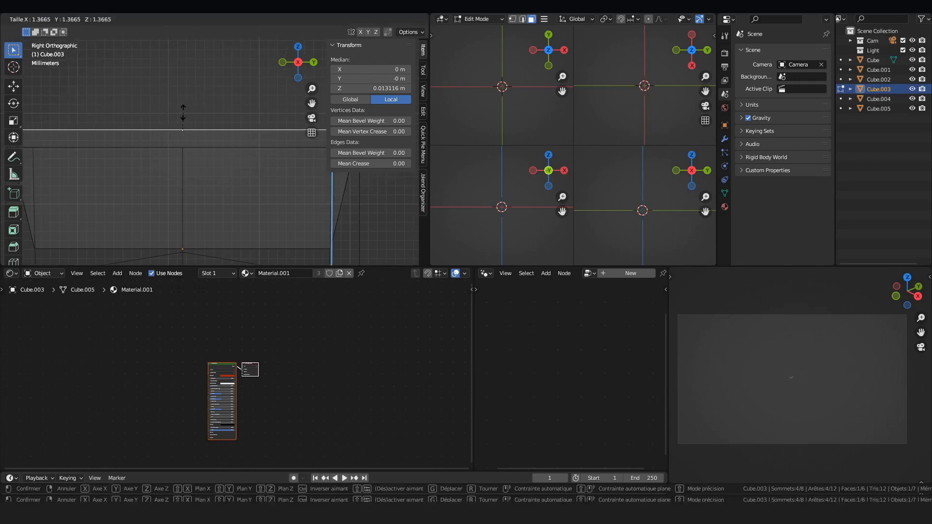
key(y)
scroll(189, 109, down, 3)
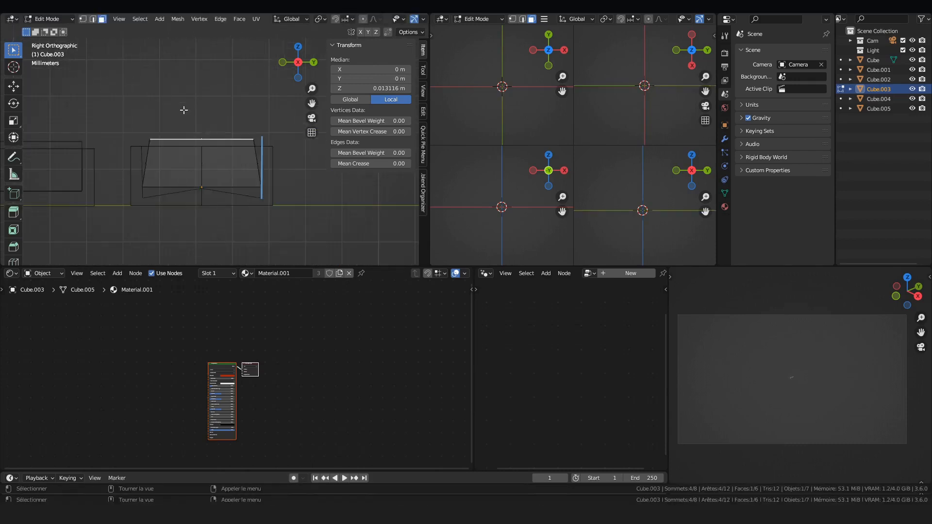
click(177, 71)
scroll(129, 93, up, 5)
Step: Try rotating the straight-sided rocker about its bottom pivot, checking its end against the blue guide line
key(Tab)
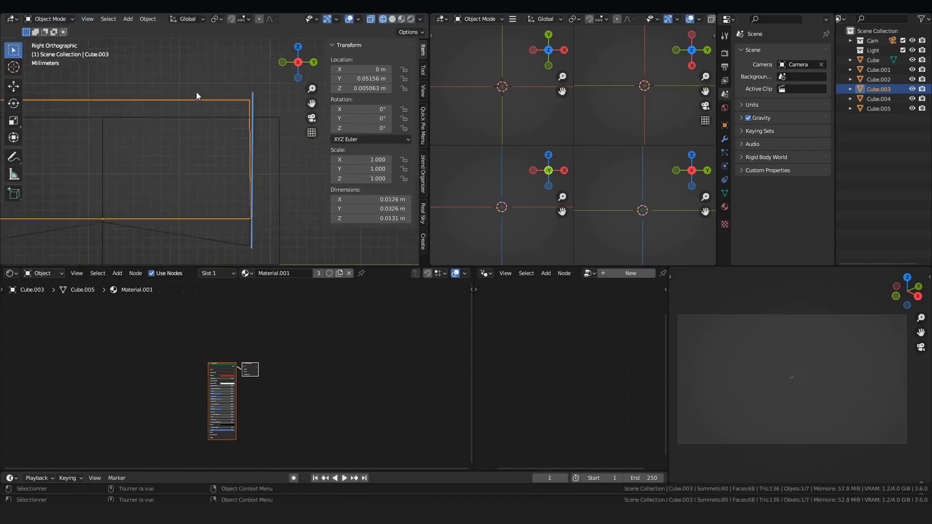
key(r)
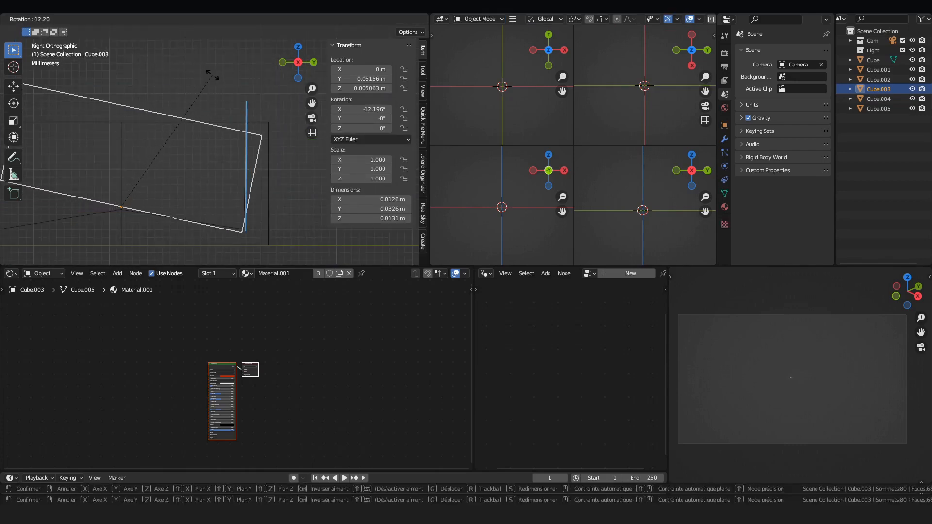
right_click(174, 49)
Step: Narrow the rocker's top face along Y to about 0.8 of its width and test the tilt about the bottom pivot
key(Tab)
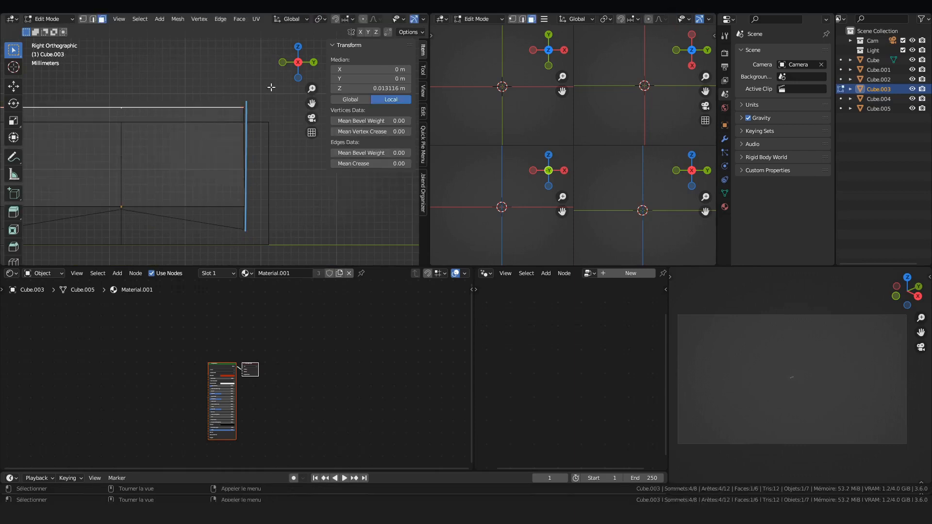
key(s)
key(y)
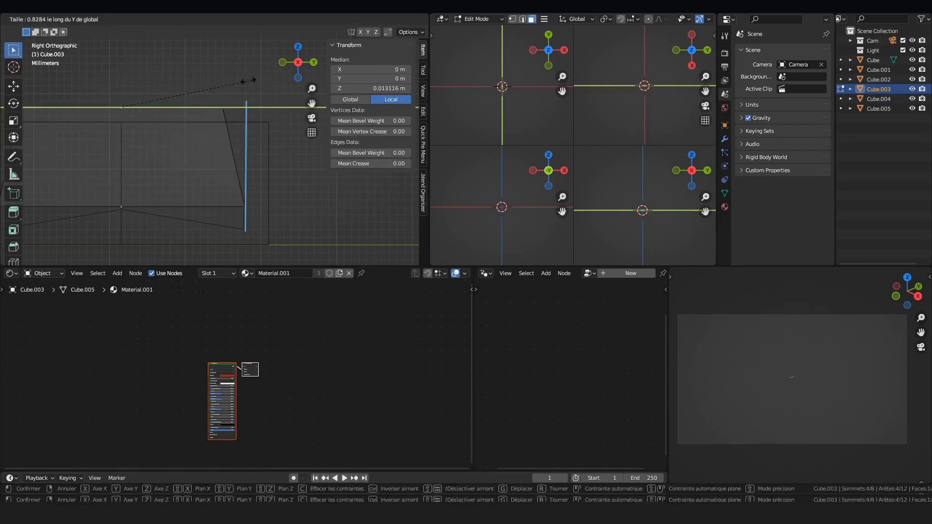
right_click(247, 80)
key(Tab)
key(r)
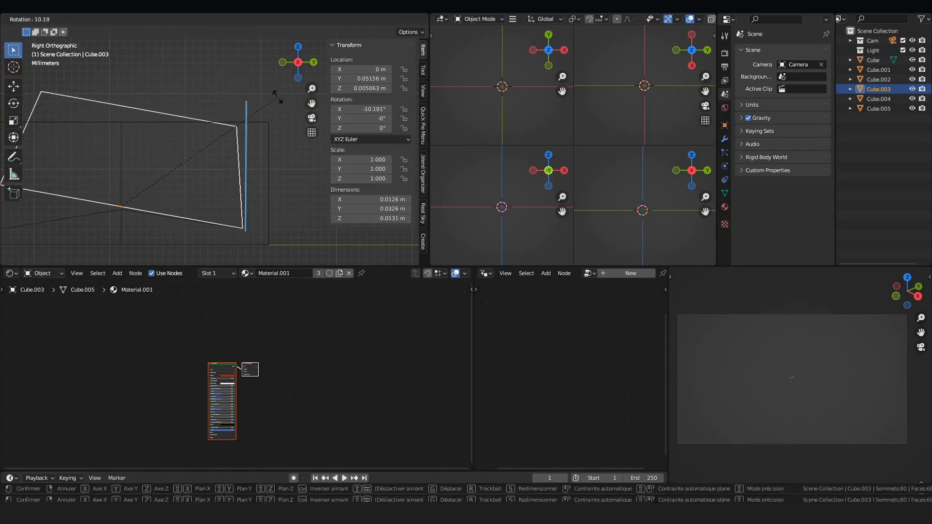
right_click(278, 96)
Step: Fine-tune the width of the rocker's top face along Y and tilt the rocker to an X rotation of about -9.85°
key(Tab)
key(s)
key(y)
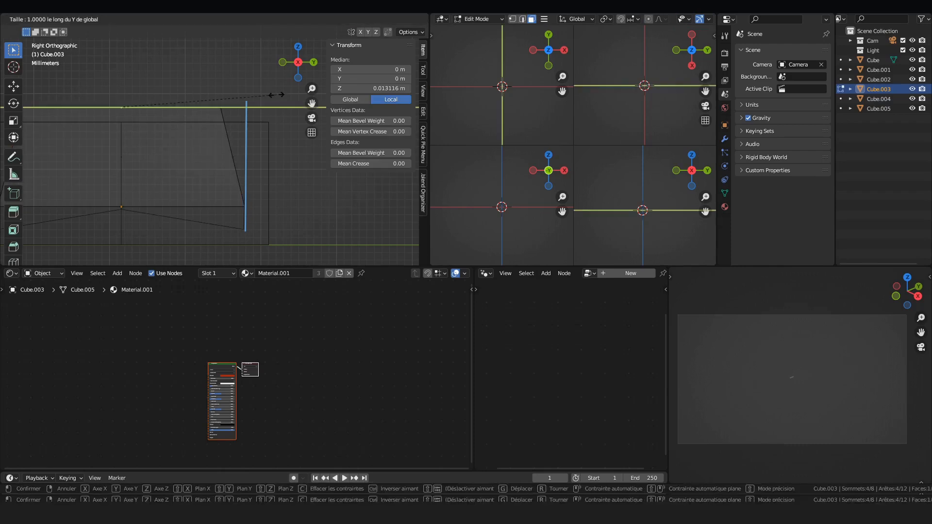
right_click(221, 100)
key(Tab)
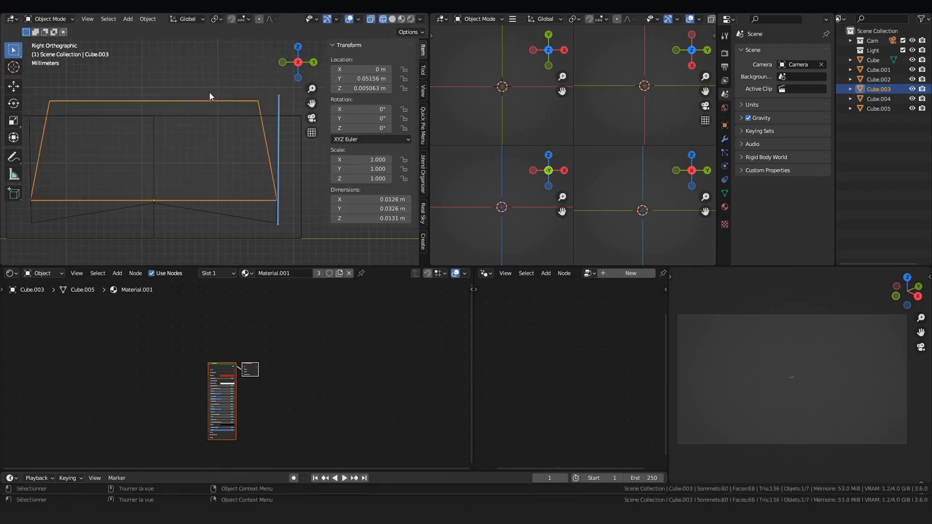
key(r)
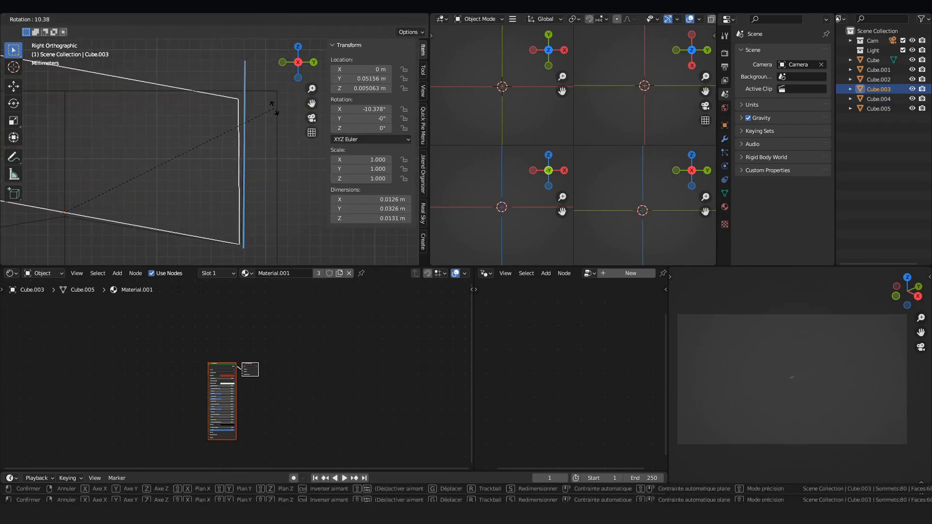
click(241, 63)
Step: Select the housing Cube.002 and examine its V-shaped floor faces under the tilted rocker in Edit Mode
shift+middle_drag(166, 120, 392, 64)
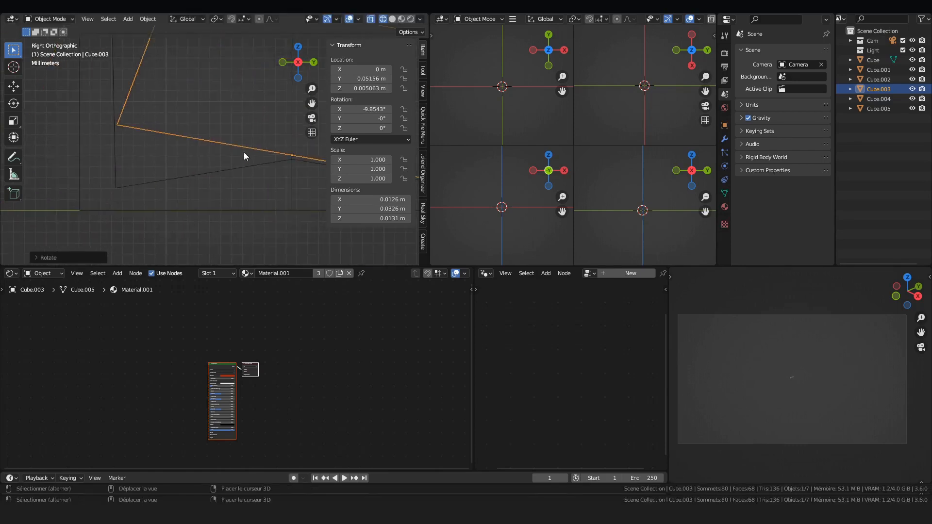
click(252, 155)
click(258, 163)
shift+middle_drag(260, 162, 162, 185)
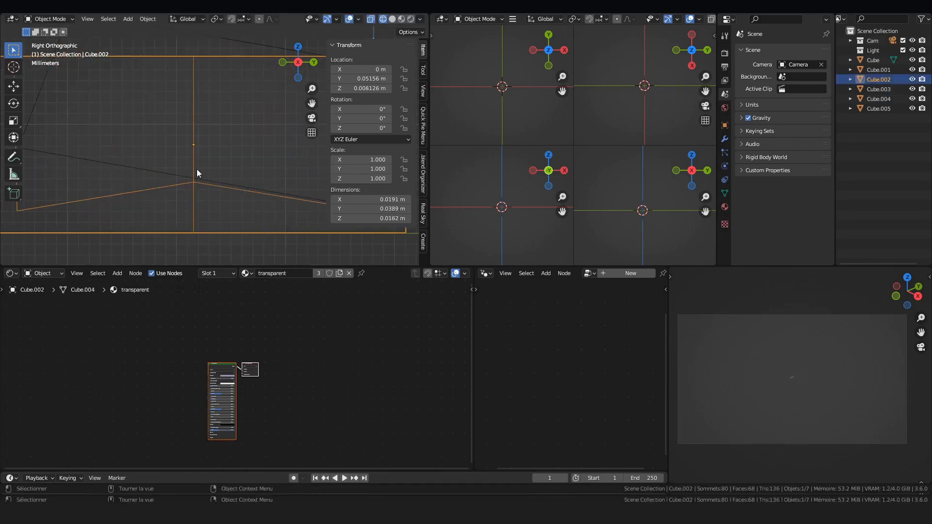
key(Tab)
scroll(190, 165, down, 1)
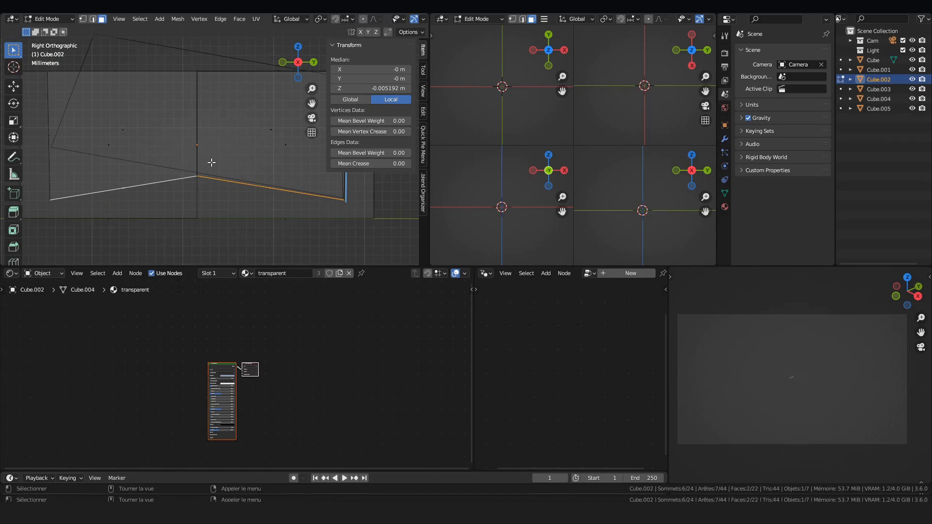
click(100, 192)
key(1)
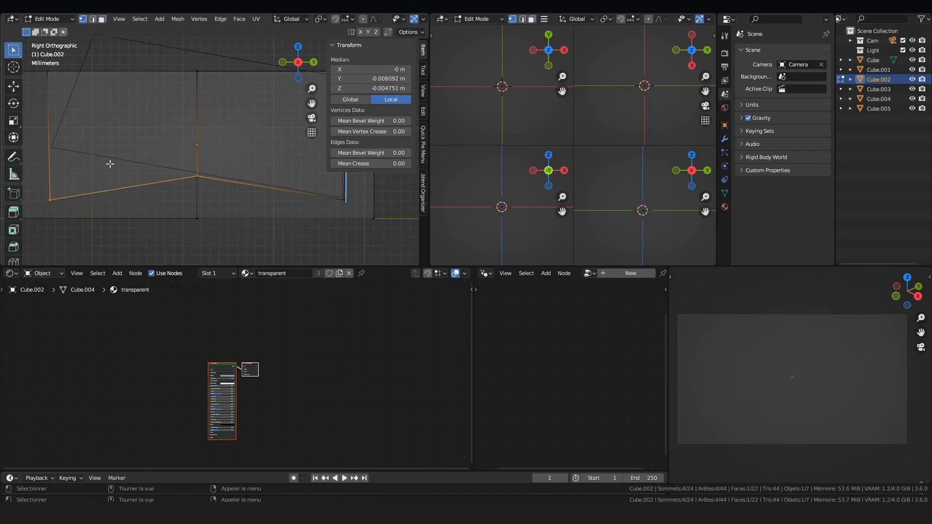
Step: Try raising the outer vertices at both ends of the housing's V-shaped floor along Z
click(46, 194)
shift+middle_drag(54, 183, 69, 184)
shift+drag(46, 195, 80, 210)
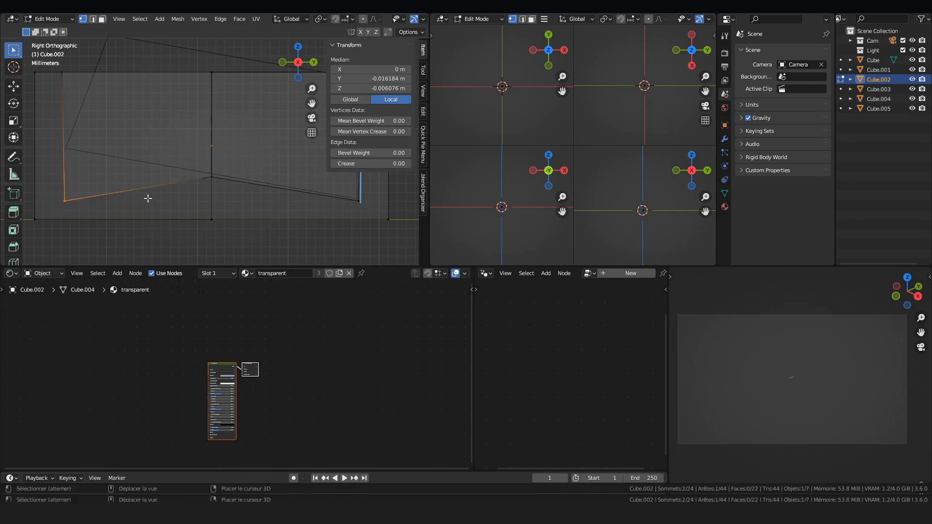
shift+middle_drag(160, 173, 88, 166)
shift+drag(255, 181, 300, 210)
key(g)
key(z)
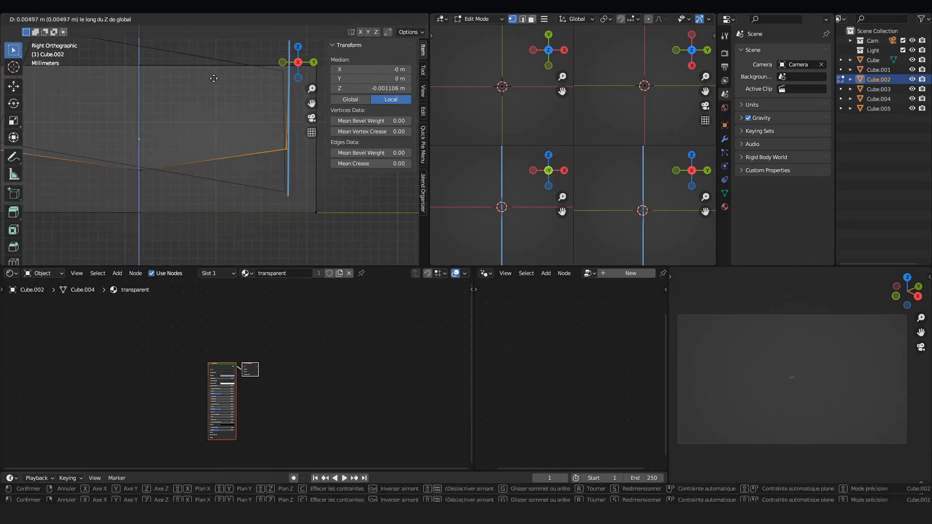
click(246, 127)
shift+middle_drag(42, 121, 150, 132)
key(Tab)
Step: Reselect the tilted rocker Cube.003 and examine how its bottom face lies against the housing floor
shift+middle_drag(226, 132, 171, 164)
click(165, 81)
click(224, 184)
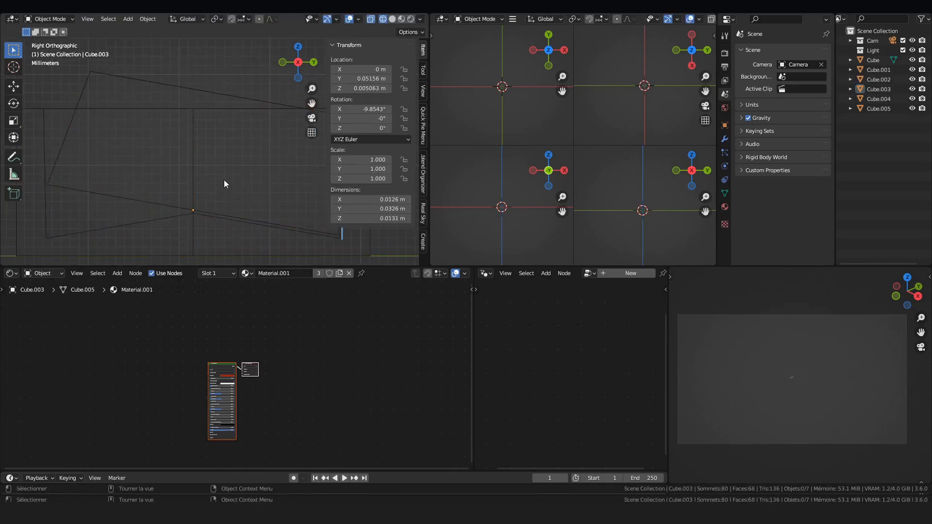
click(193, 219)
shift+middle_drag(313, 224, 244, 203)
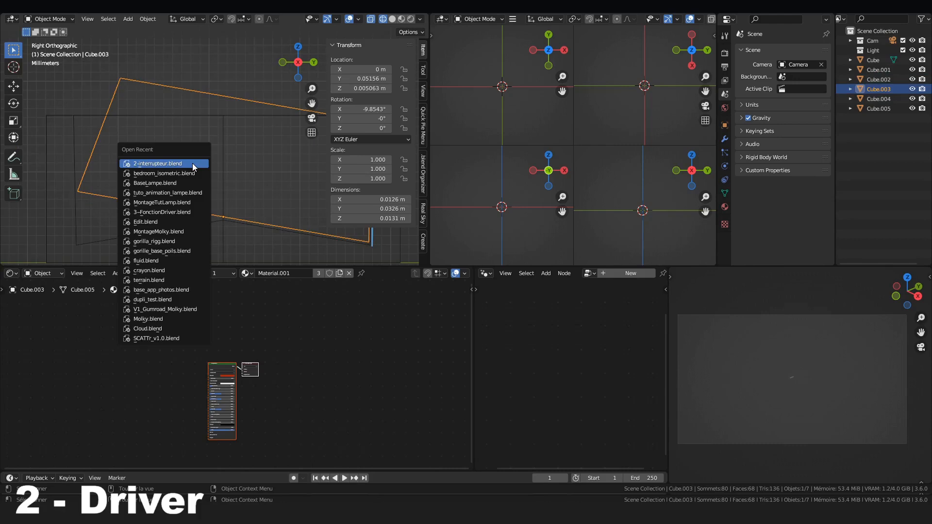
Step: Open the recent file Edit.blend, discarding the unsaved changes to 2-interrupteur.blend
key(Down)
key(Down)
key(Down)
key(Down)
key(Down)
key(Down)
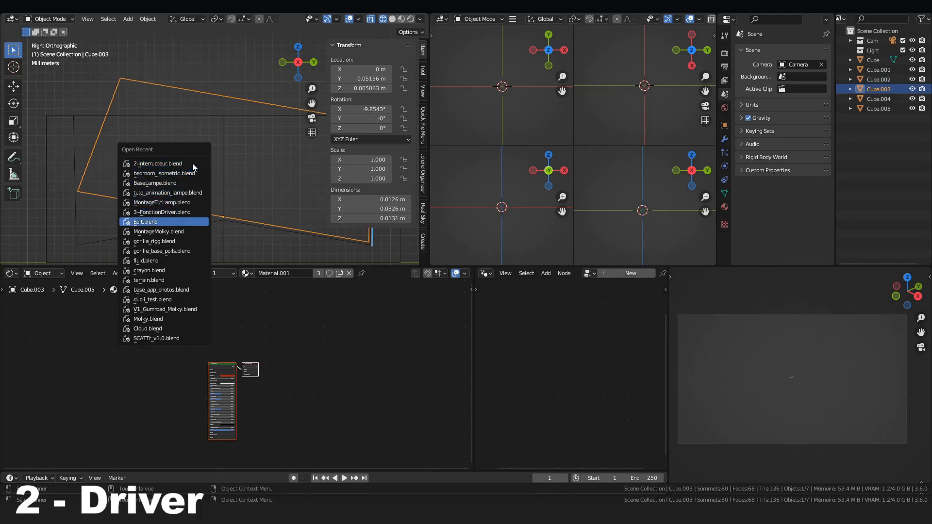
key(Return)
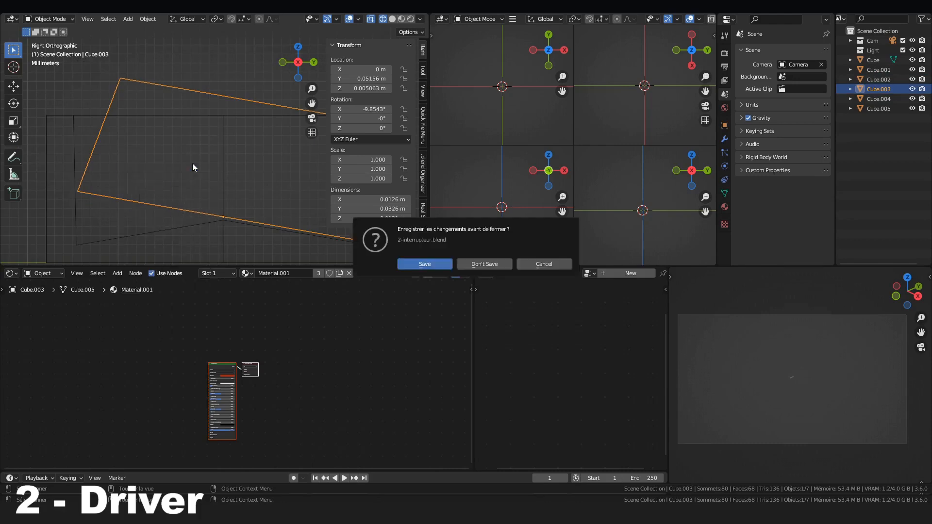
click(489, 266)
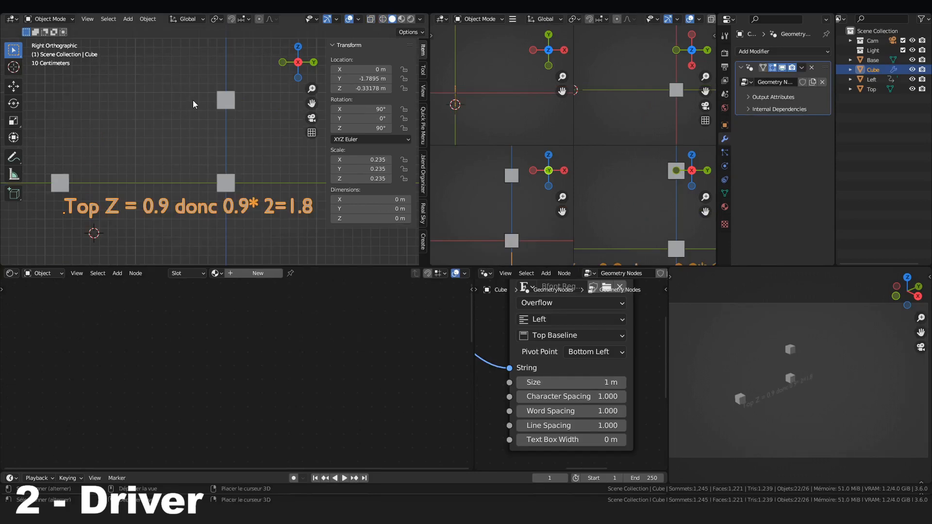
Step: Hide the transform values in the side view and select the upper cube Top
shift+middle_drag(194, 100, 193, 124)
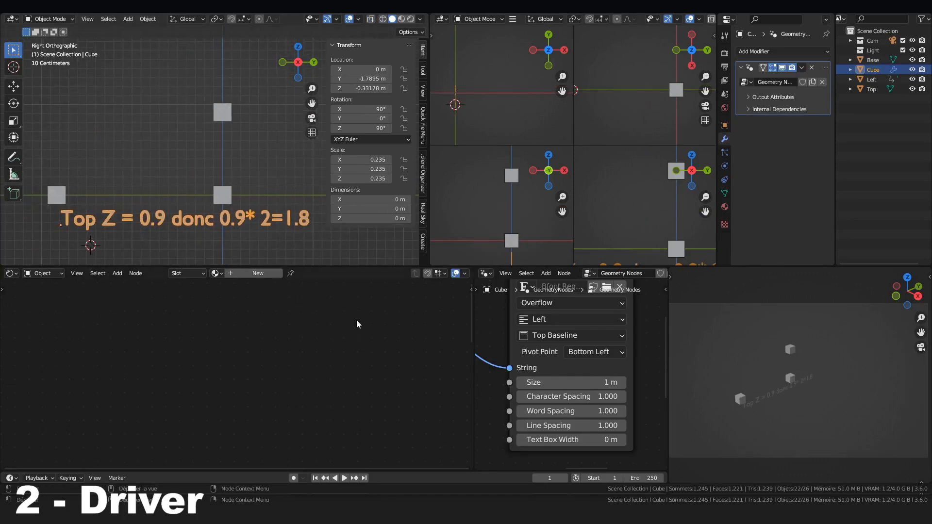
key(n)
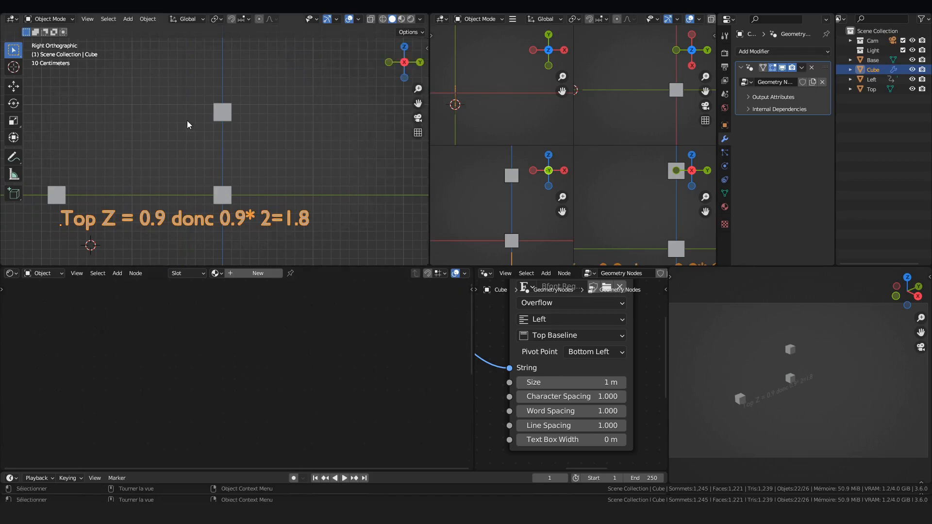
click(216, 110)
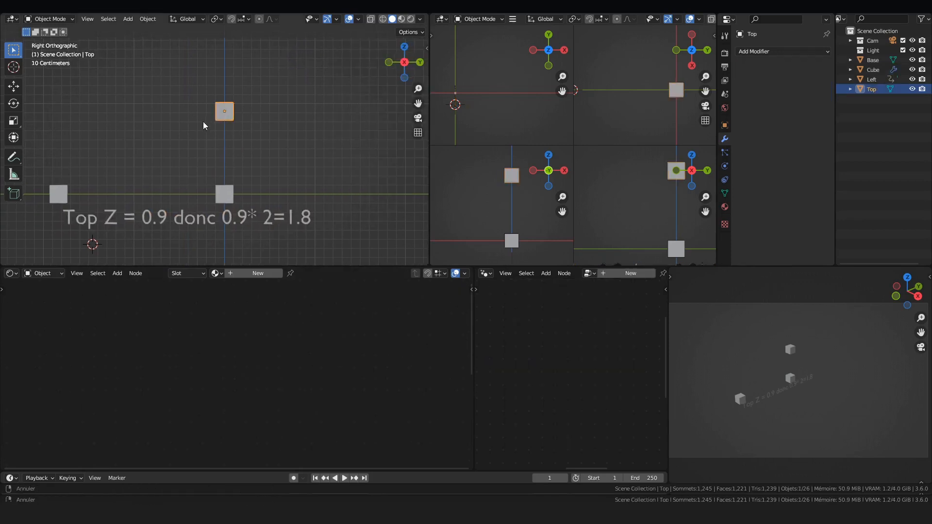
shift+middle_drag(220, 125, 254, 135)
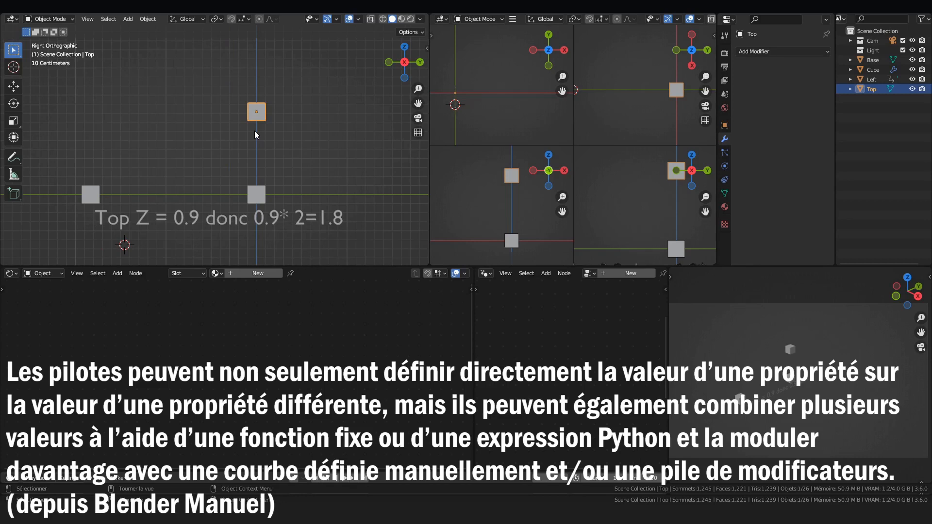
Step: Try moving the Base cube freely off the origin in the side view
click(260, 191)
key(g)
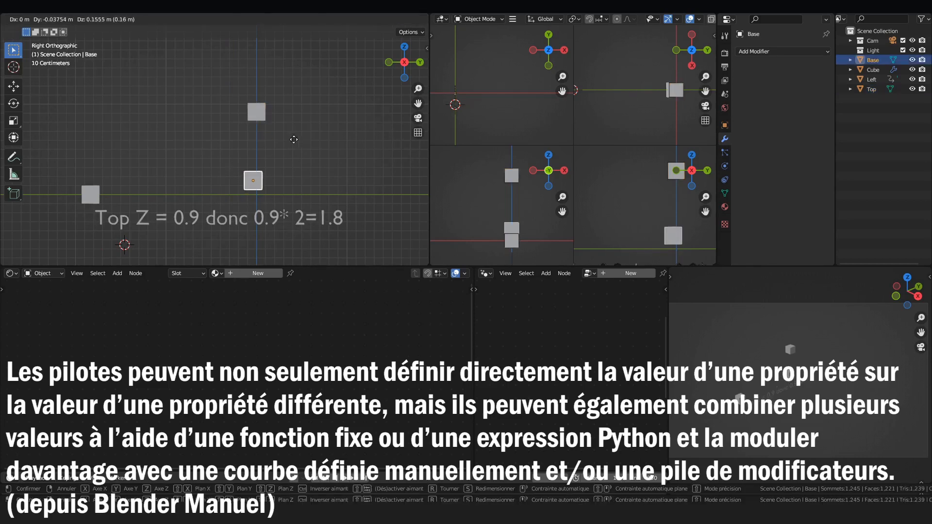
right_click(294, 140)
Step: Select the text object Cube below the three cubes and examine the Value to String nodes in its geometry node tree
scroll(272, 145, up, 1)
shift+middle_drag(267, 147, 310, 142)
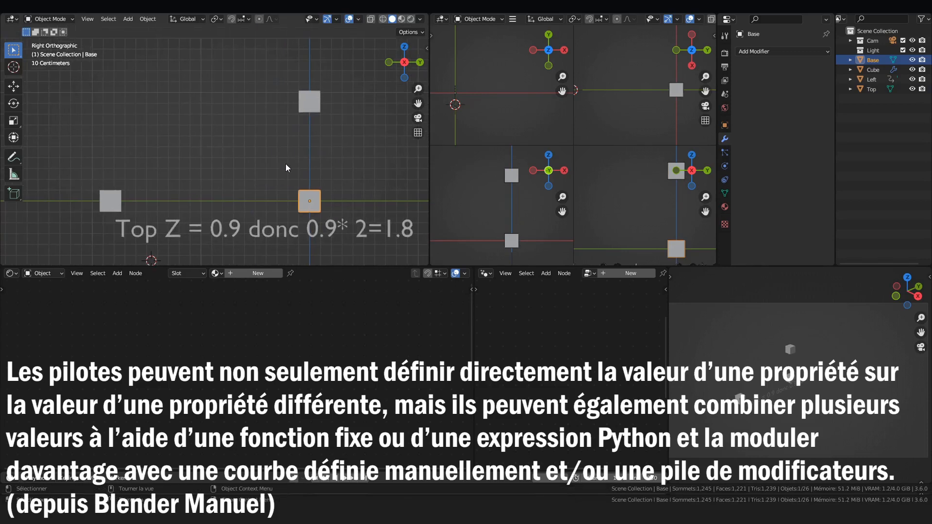
click(305, 102)
click(136, 197)
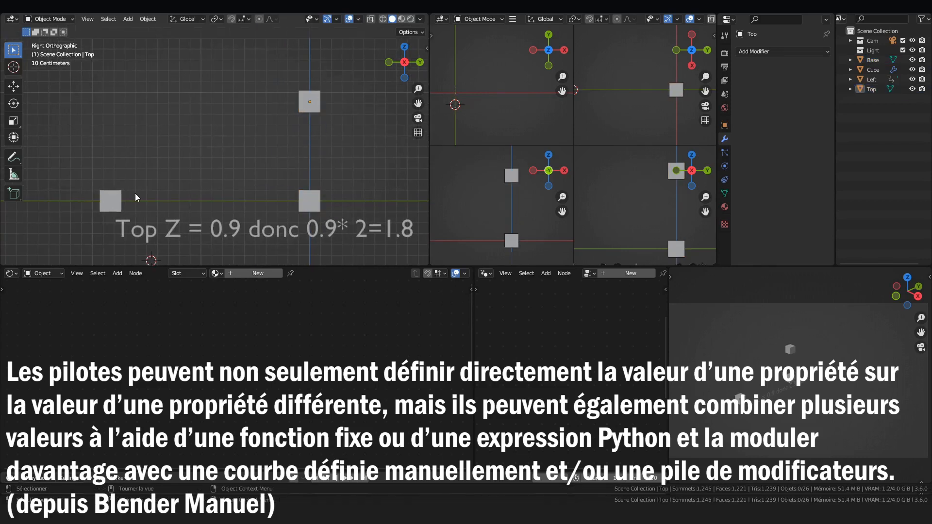
shift+middle_drag(317, 236, 291, 199)
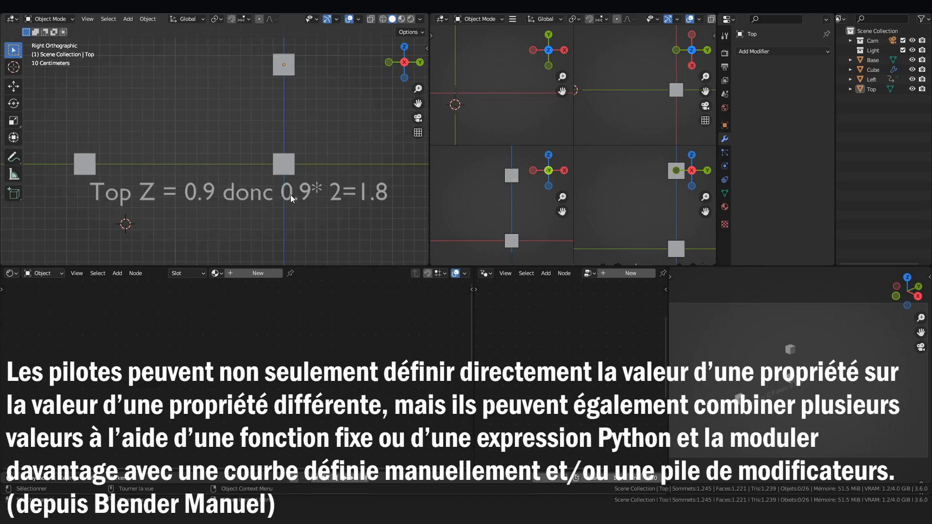
click(207, 202)
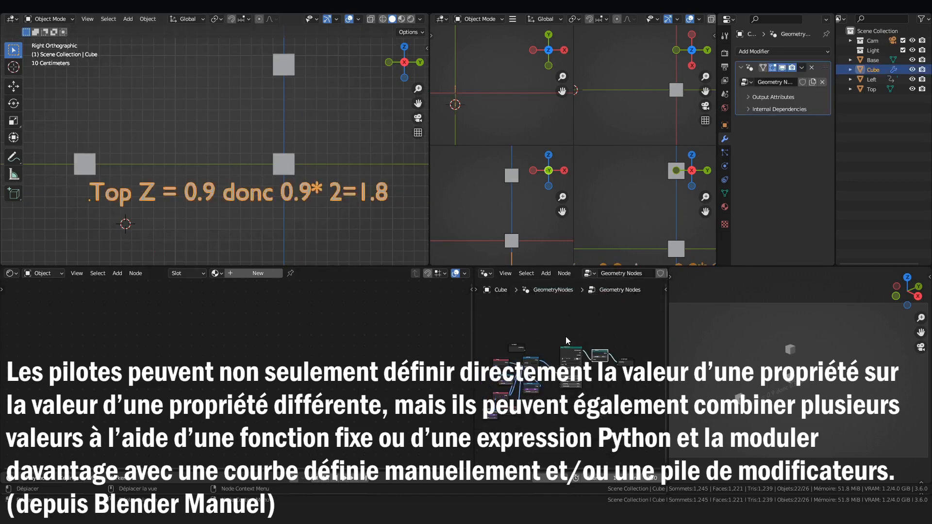
scroll(552, 348, up, 5)
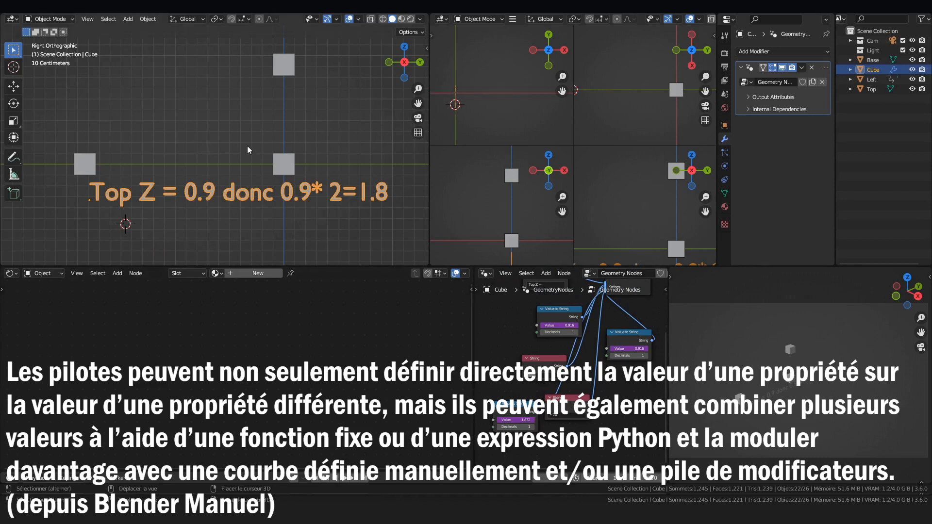
Step: Select the upper cube Top in the side view and show its transform values
shift+middle_drag(258, 120, 252, 151)
click(265, 99)
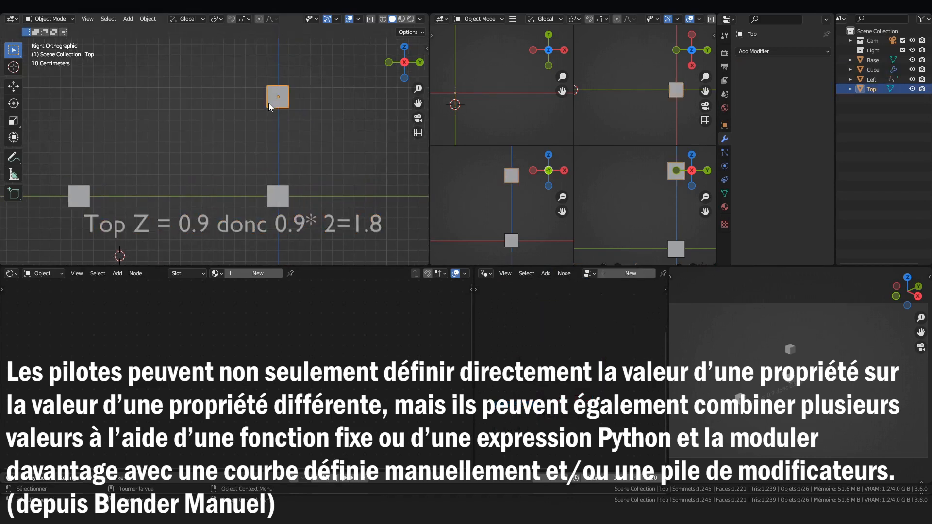
key(n)
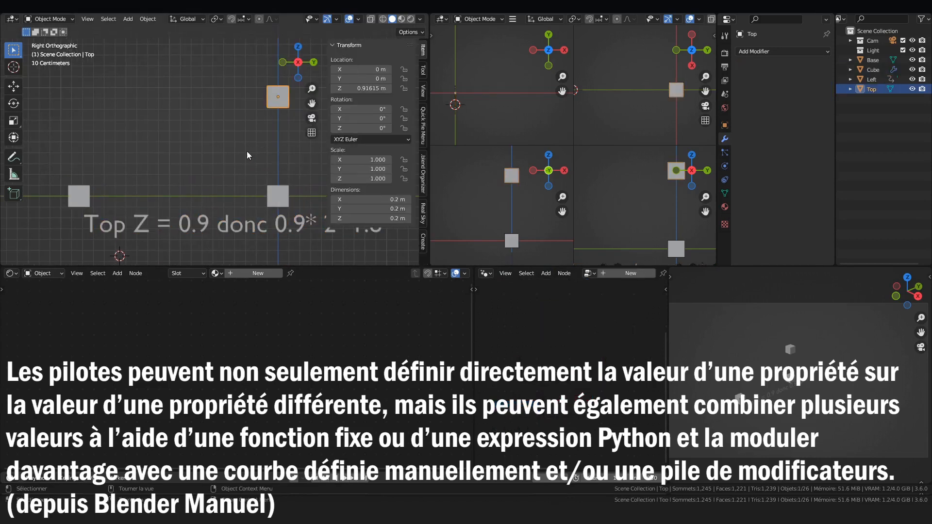
shift+middle_drag(244, 97, 207, 102)
Step: Try moving the cube Top down along the Z axis
key(g)
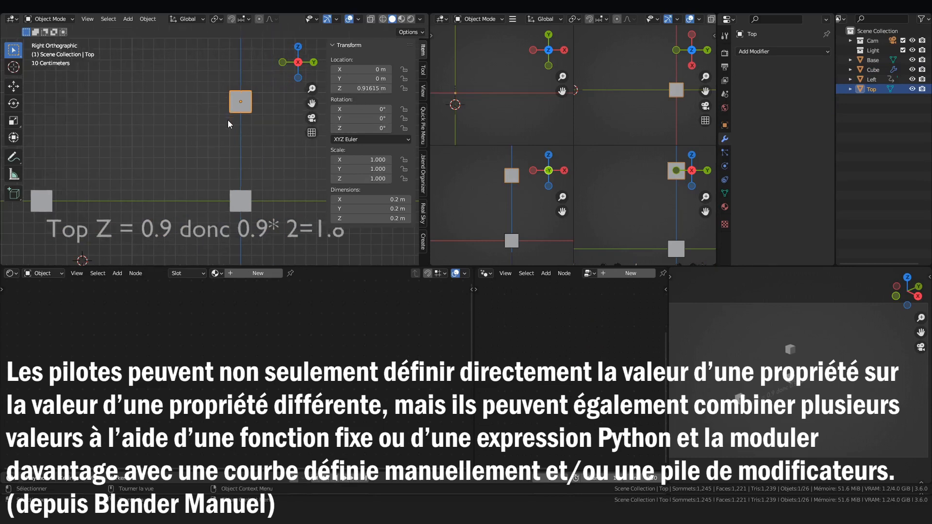
key(z)
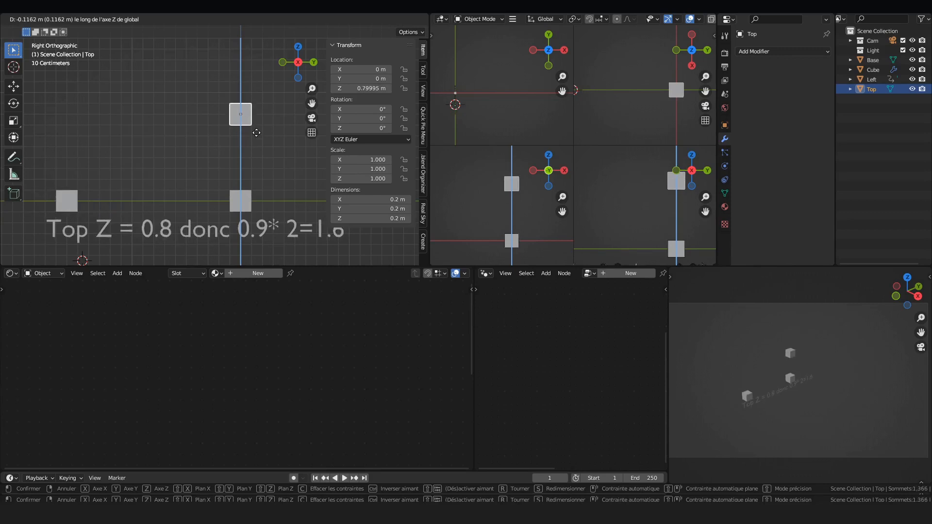
key(Escape)
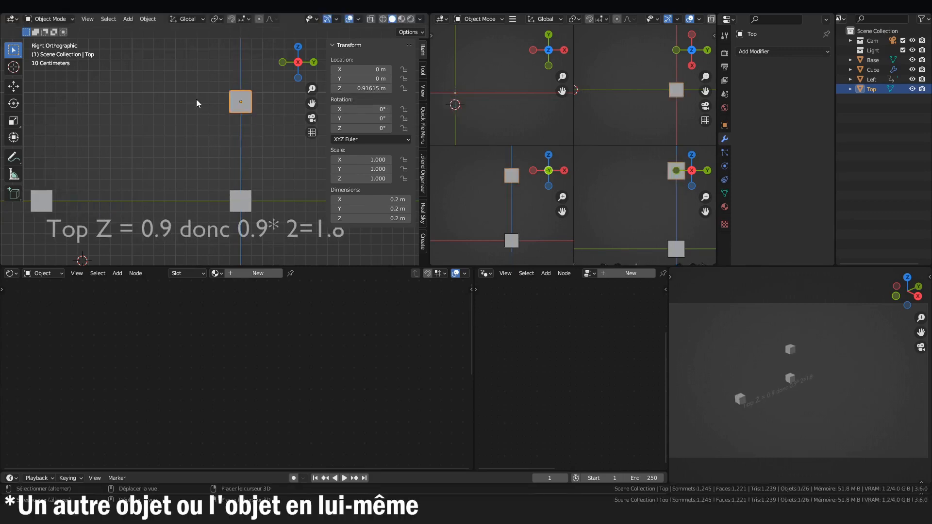
shift+middle_drag(175, 108, 200, 116)
shift+middle_drag(219, 146, 197, 121)
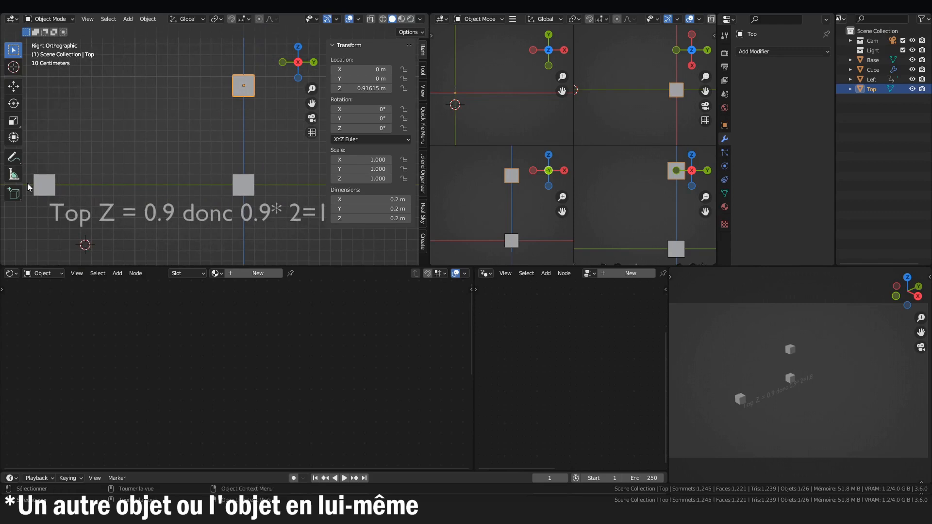
Step: Lower the cube Top along the Z axis and set its Z location to 0.4 m
key(g)
key(z)
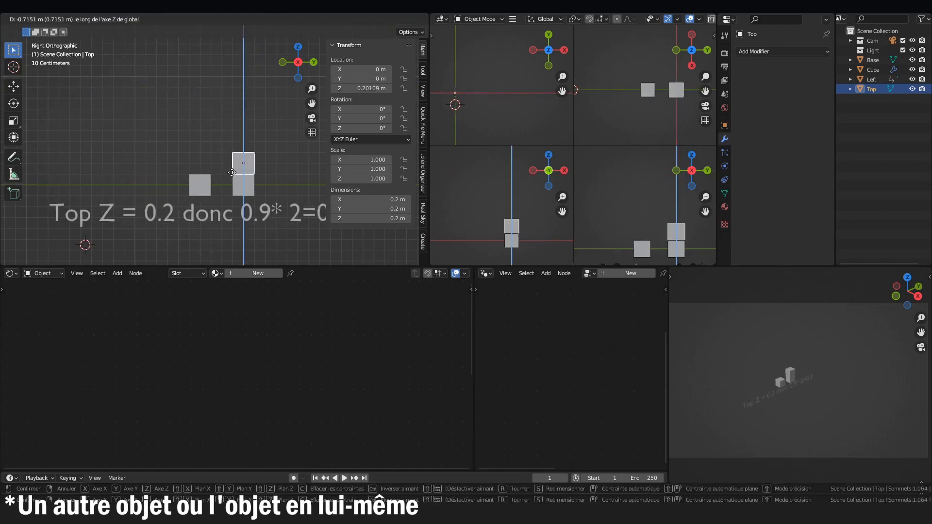
click(258, 163)
scroll(257, 163, up, 1)
shift+middle_drag(257, 163, 229, 131)
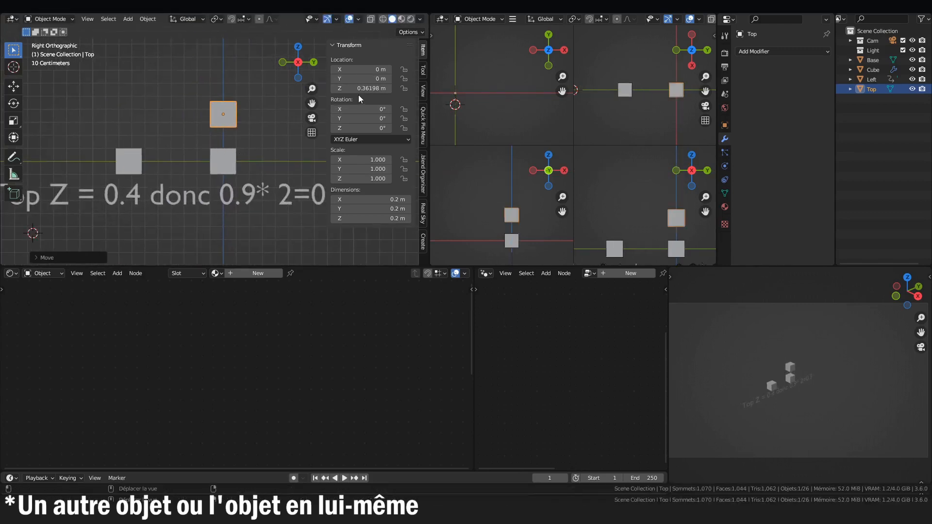
click(364, 88)
text(0.4)
key(Return)
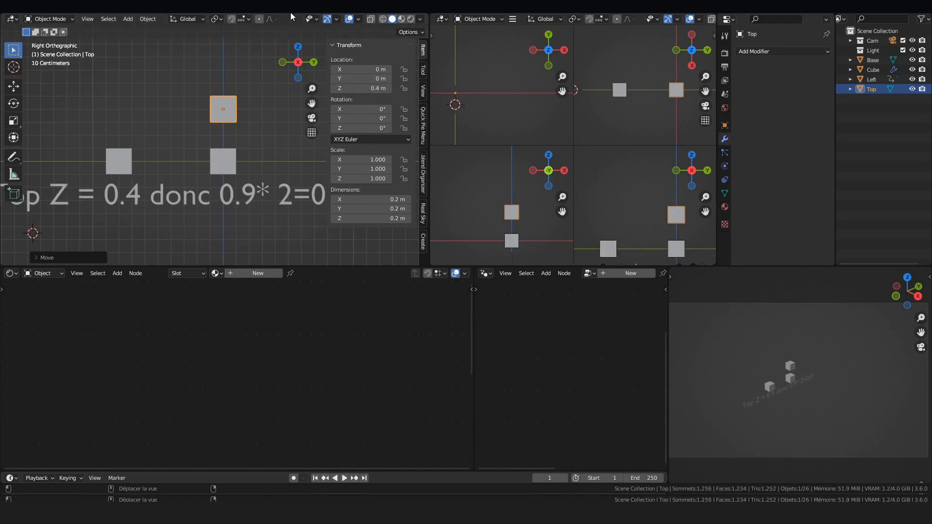
Step: Compare the driven Y location of the cube Left with the value text below the cubes
click(121, 170)
shift+middle_drag(106, 115, 166, 143)
shift+middle_drag(92, 175, 96, 148)
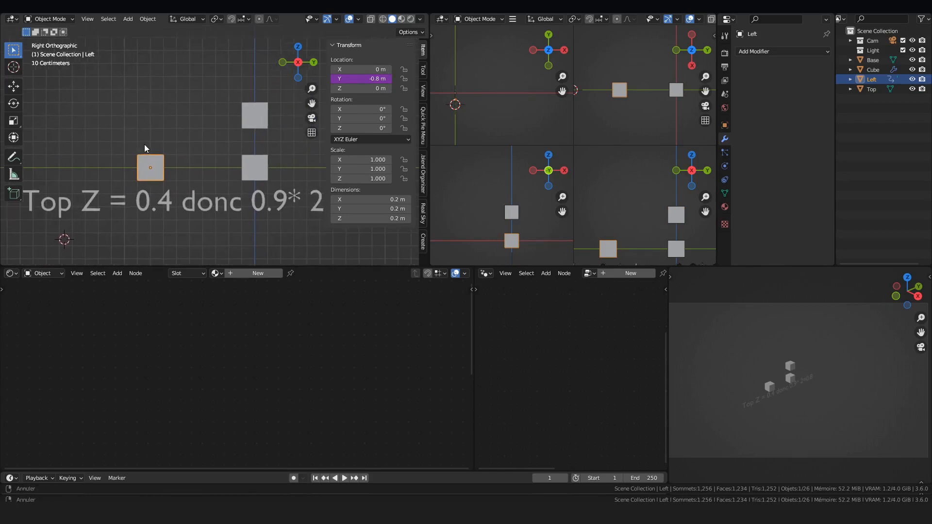
scroll(146, 150, down, 1)
shift+middle_drag(301, 193, 219, 201)
click(154, 204)
shift+middle_drag(97, 186, 155, 194)
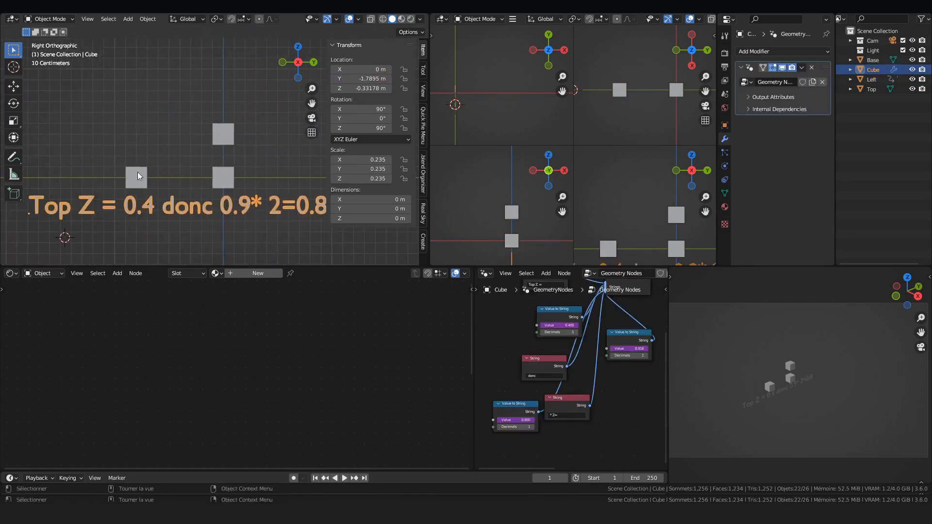
Step: Select the cube Left and delete the driver from its Y location
click(143, 183)
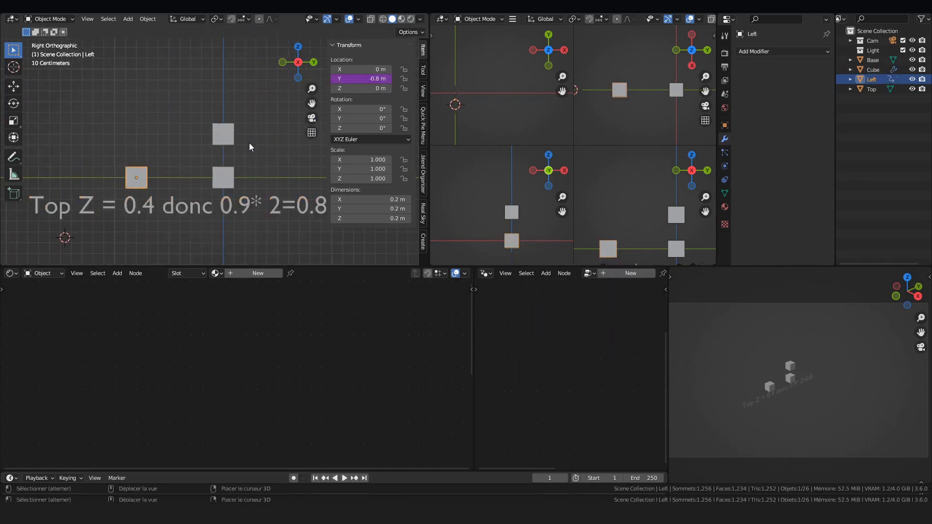
right_click(351, 79)
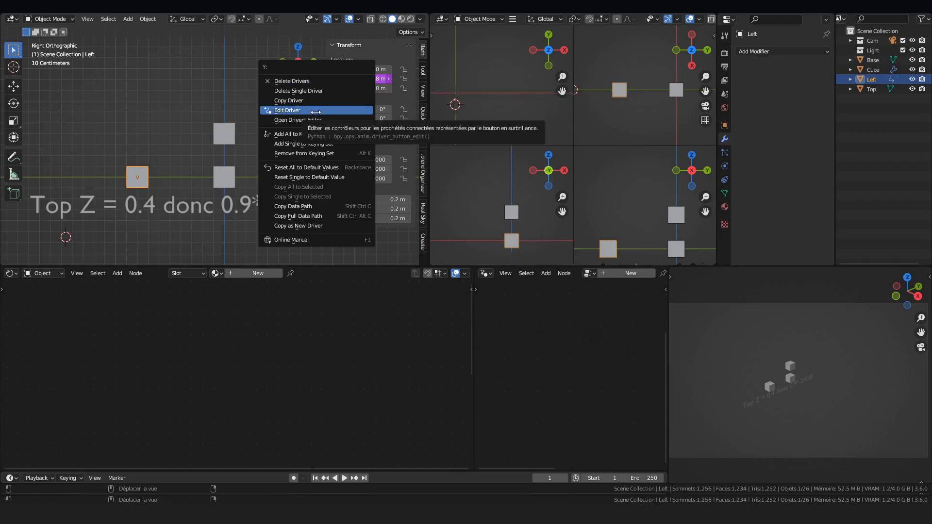
click(291, 81)
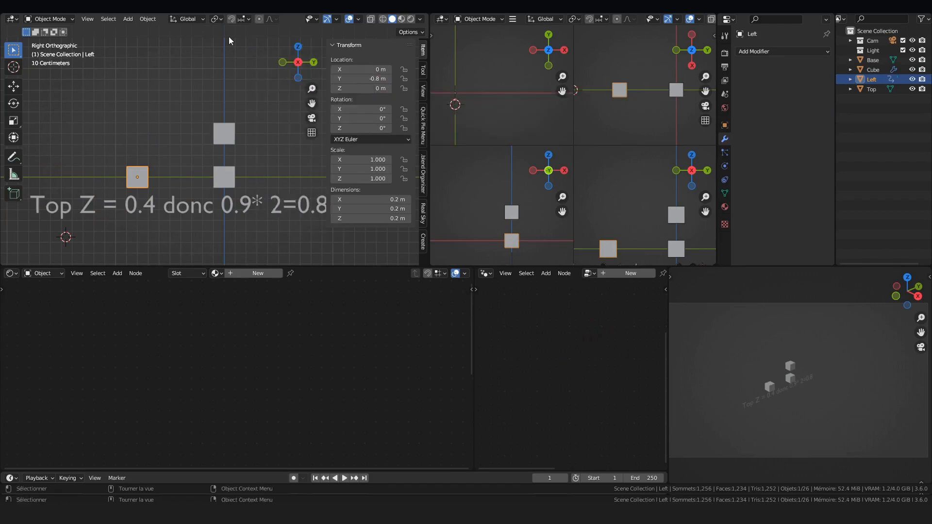
right_click(377, 80)
click(377, 80)
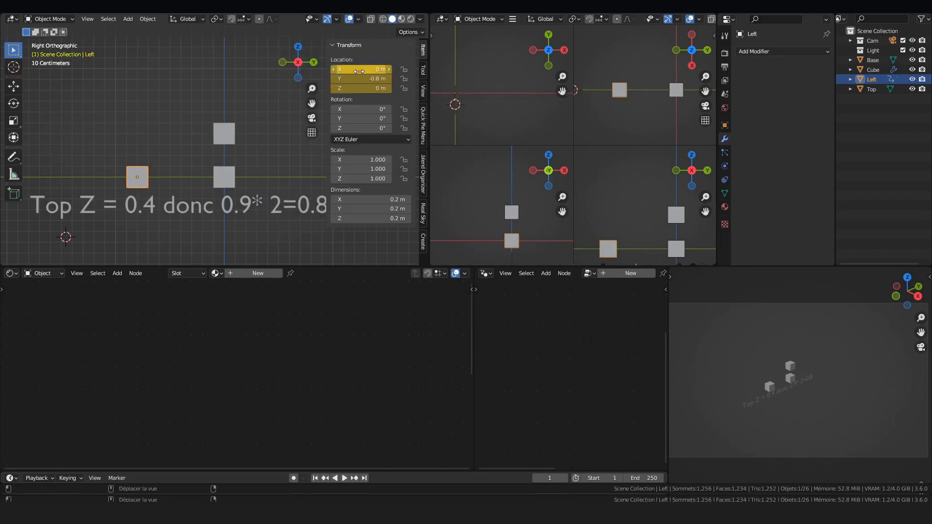
right_click(360, 80)
click(359, 80)
right_click(350, 86)
click(350, 87)
Step: Set the Y location of the cube Left to 0 and move it along Y to about -0.49 m
click(361, 79)
text(0)
key(Return)
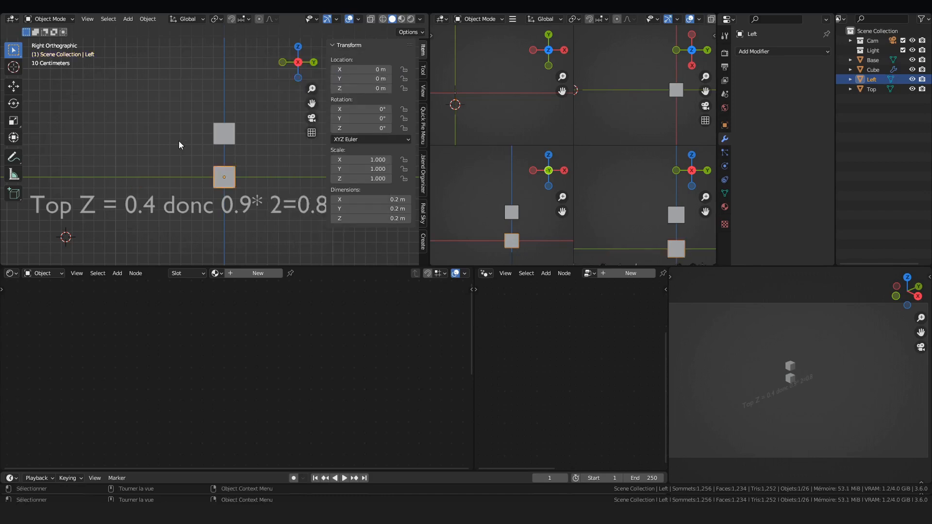
scroll(225, 125, up, 1)
mouse_move(239, 178)
shift+middle_down()
mouse_move(226, 147)
mouse_move(247, 172)
shift+middle_up()
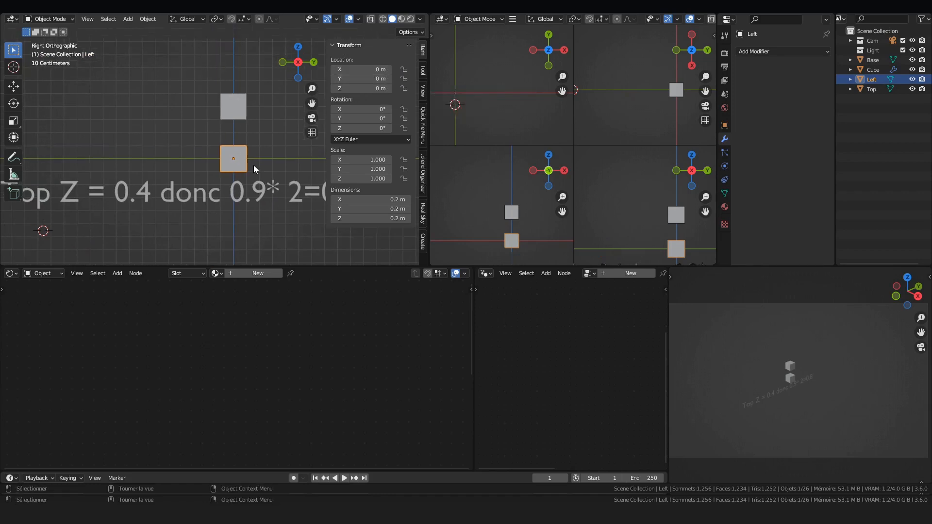
key(shift+d)
key(y)
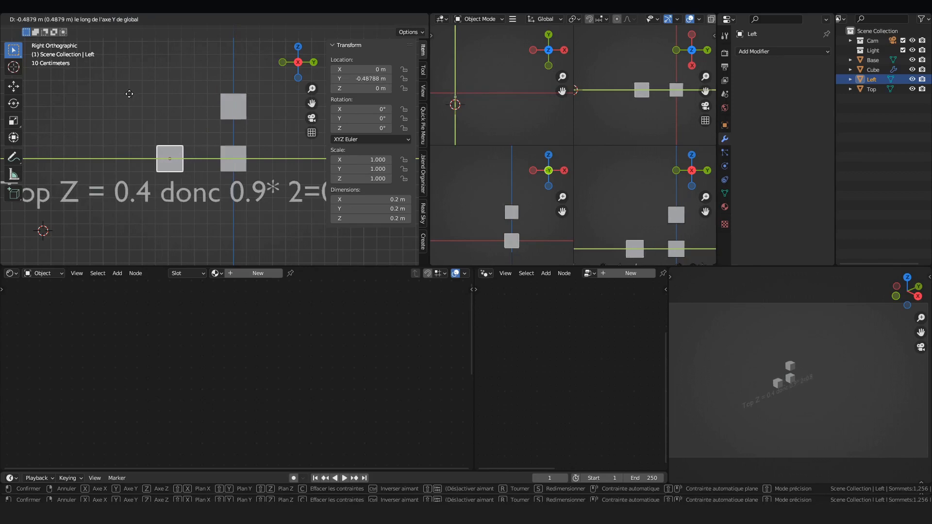
click(129, 73)
scroll(206, 129, up, 2)
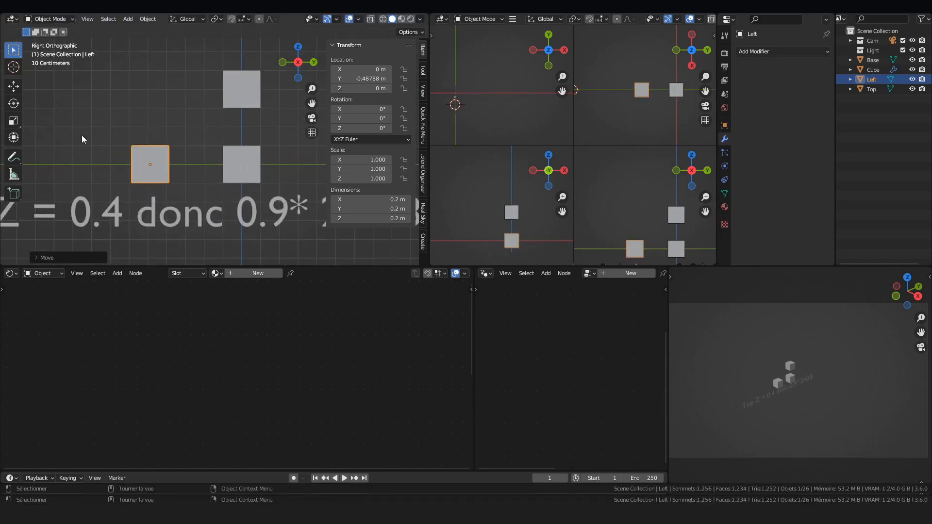
Step: Move the cube Top up along the Z axis to about 0.67 m
click(250, 96)
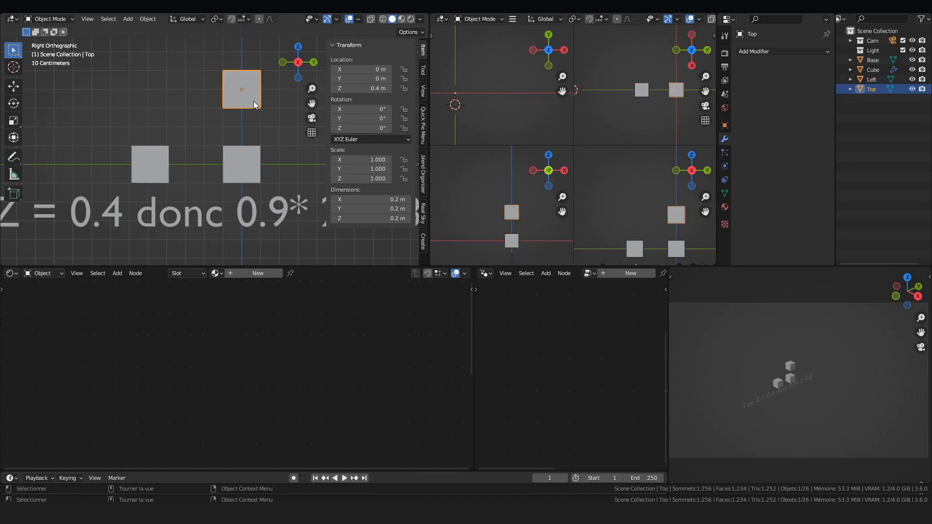
click(67, 210)
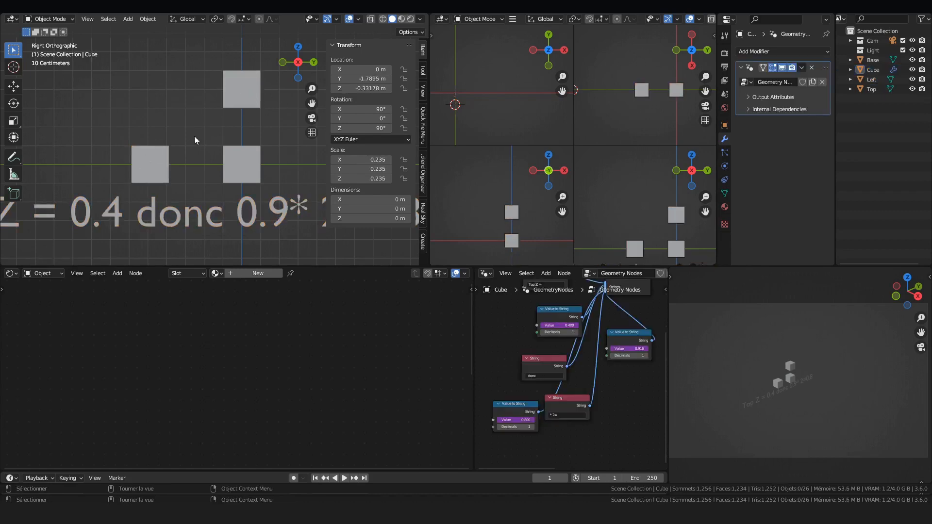
click(225, 97)
key(g)
key(z)
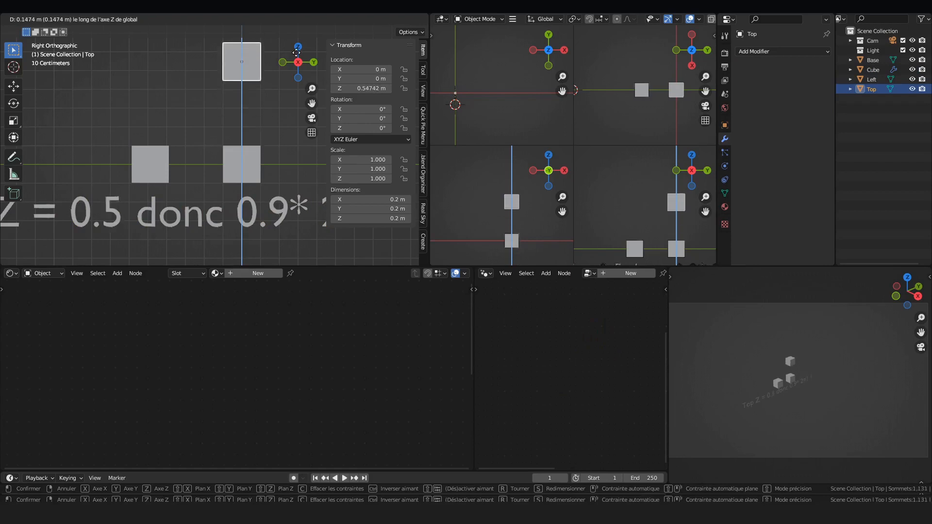
click(178, 126)
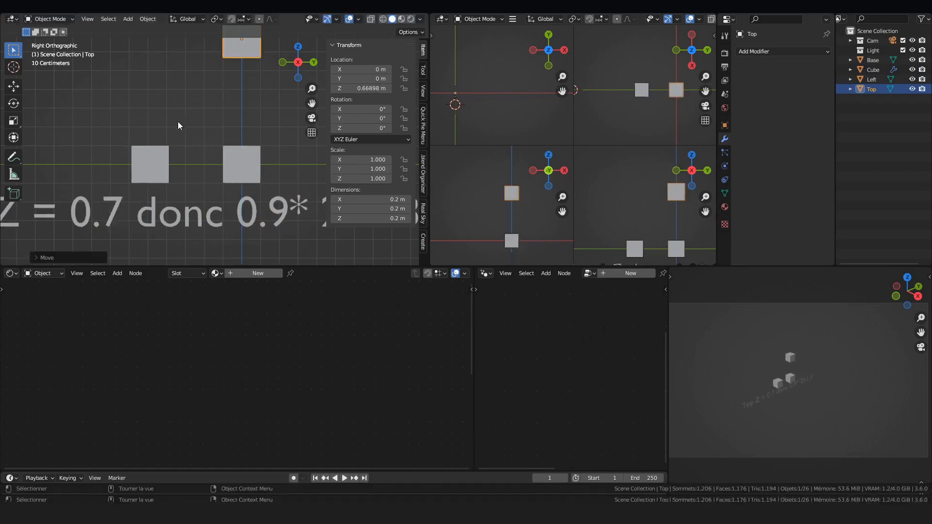
Step: Try moving the cube Left farther from the Base cube along the Y axis
scroll(178, 126, down, 4)
scroll(173, 145, up, 4)
click(139, 197)
scroll(140, 197, down, 4)
key(g)
key(y)
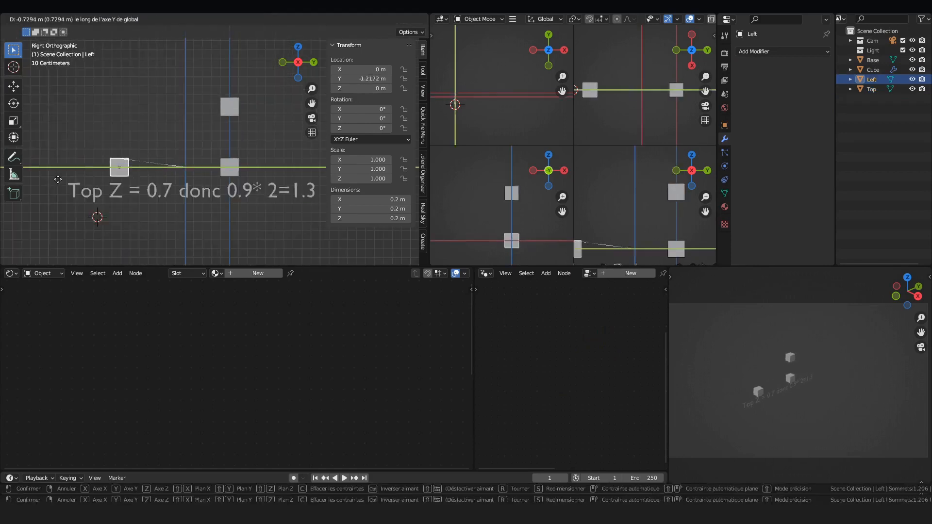
click(127, 154)
scroll(249, 121, up, 4)
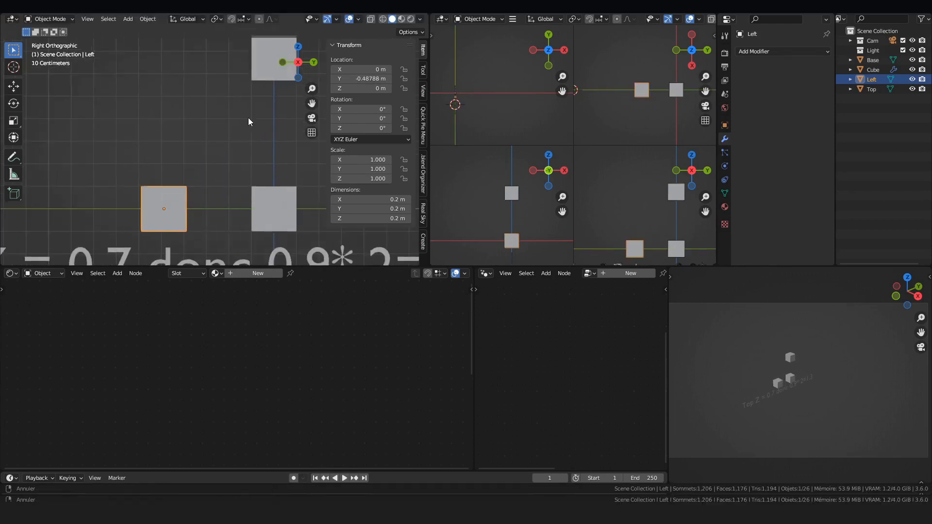
Step: Add a driver to the Y location of the cube Left
shift+middle_drag(249, 121, 225, 117)
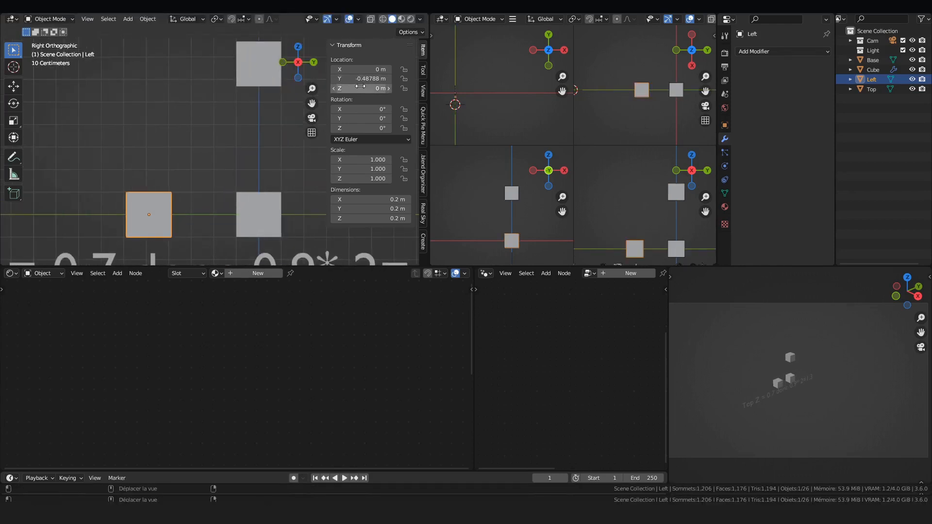
right_click(325, 78)
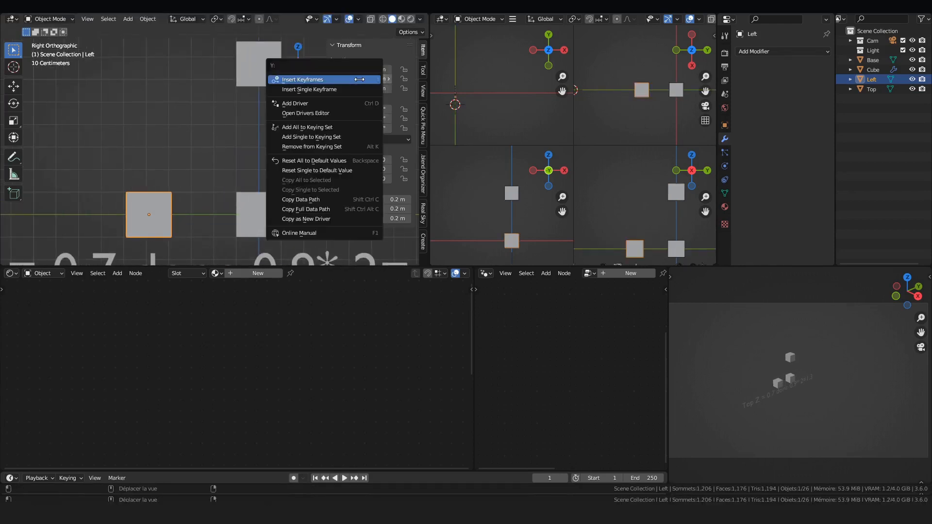
click(321, 104)
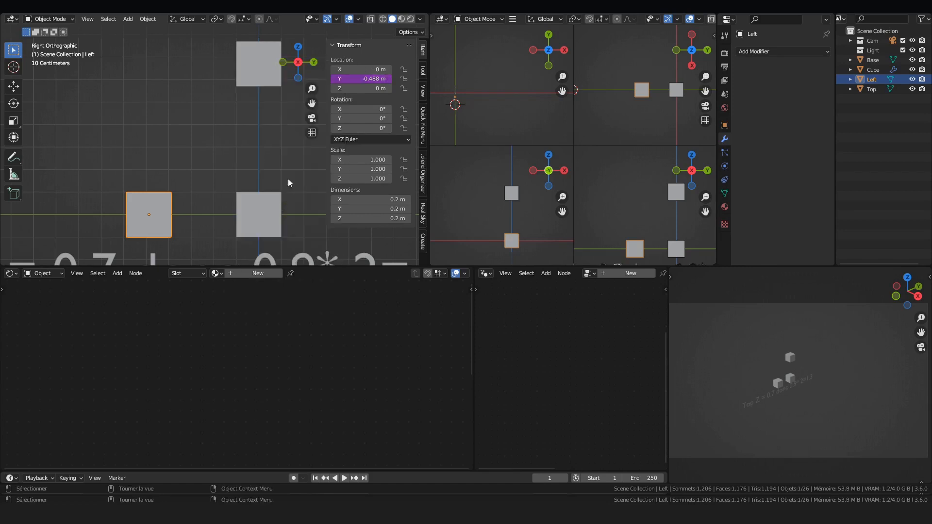
Step: Open the driver settings of Left's Y location and examine the scripted expression and its input variable
right_click(335, 79)
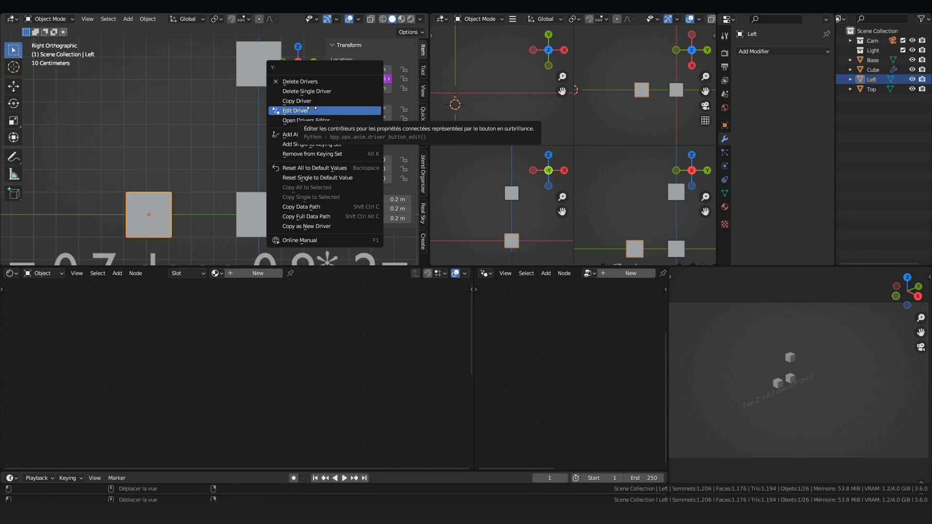
click(311, 109)
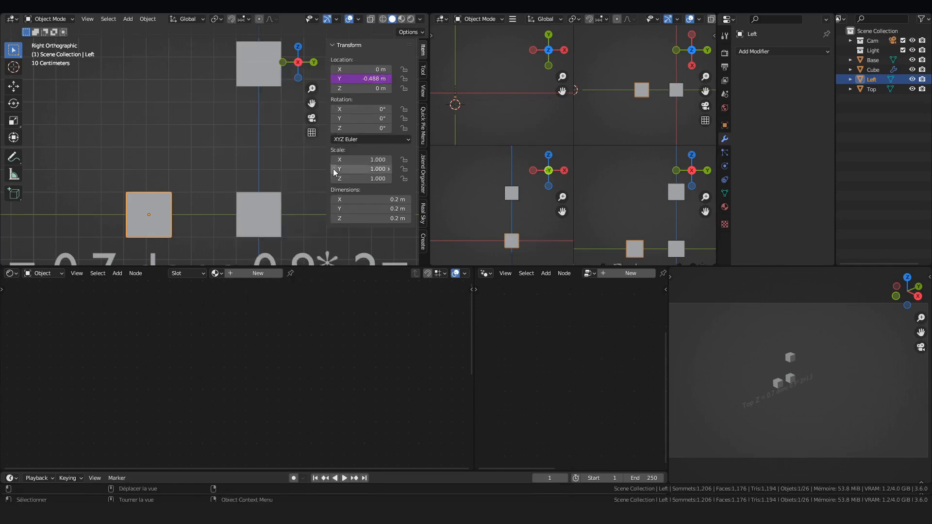
right_click(369, 70)
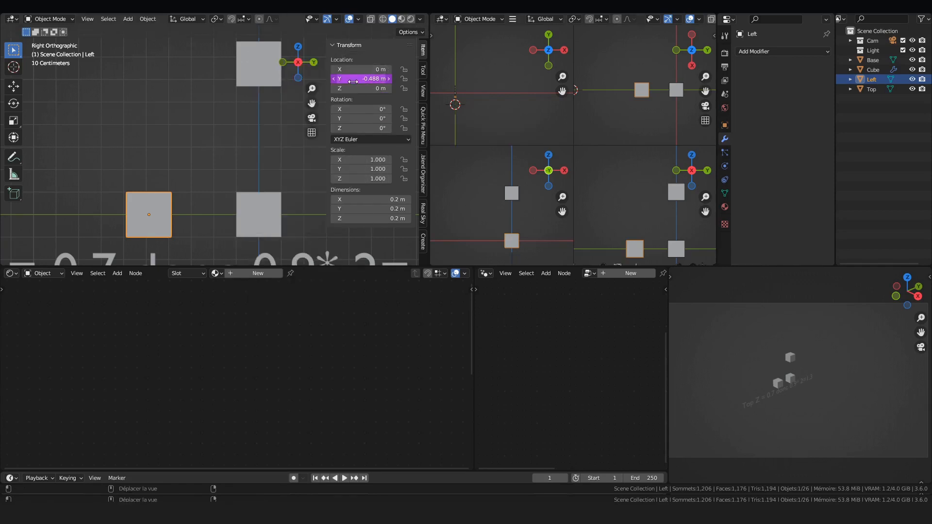
right_click(374, 79)
click(323, 82)
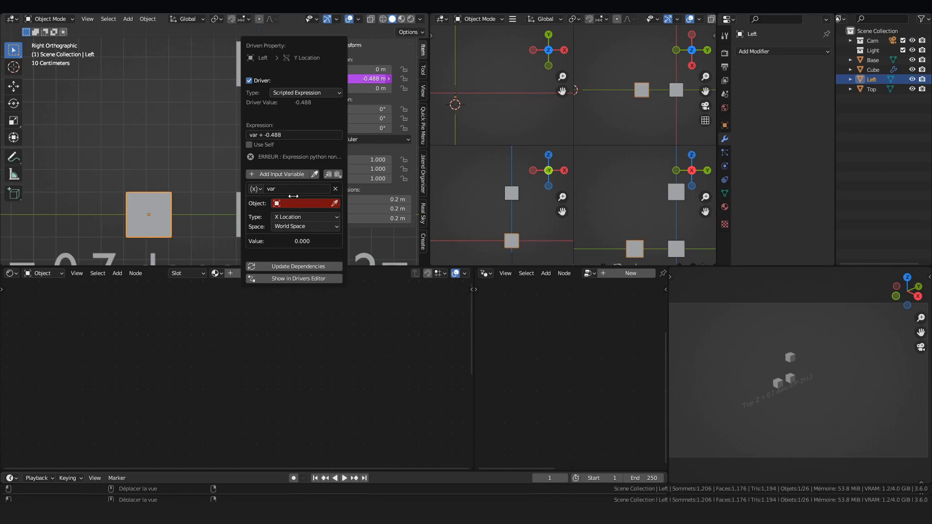
Step: Select the cube Top and check its Z location against the position of the cube Left
shift+middle_drag(199, 107, 159, 112)
shift+middle_drag(158, 158, 159, 115)
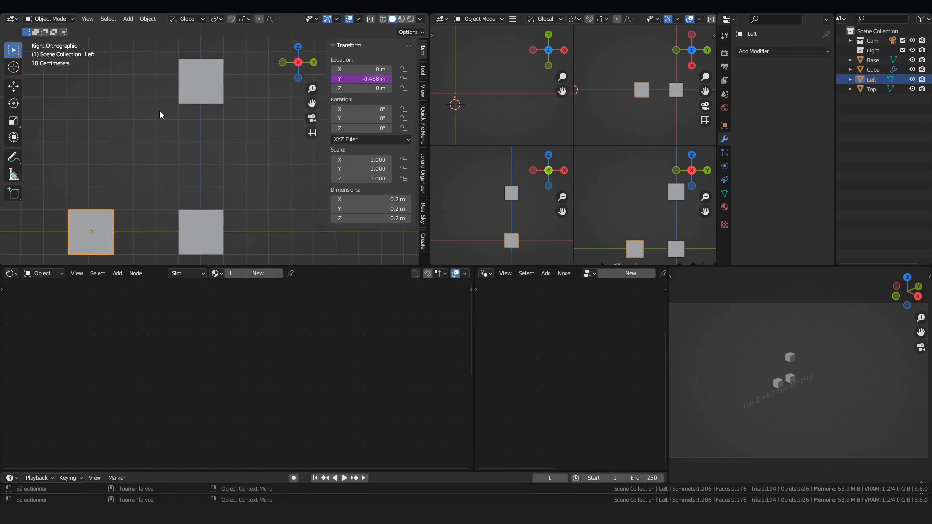
click(195, 81)
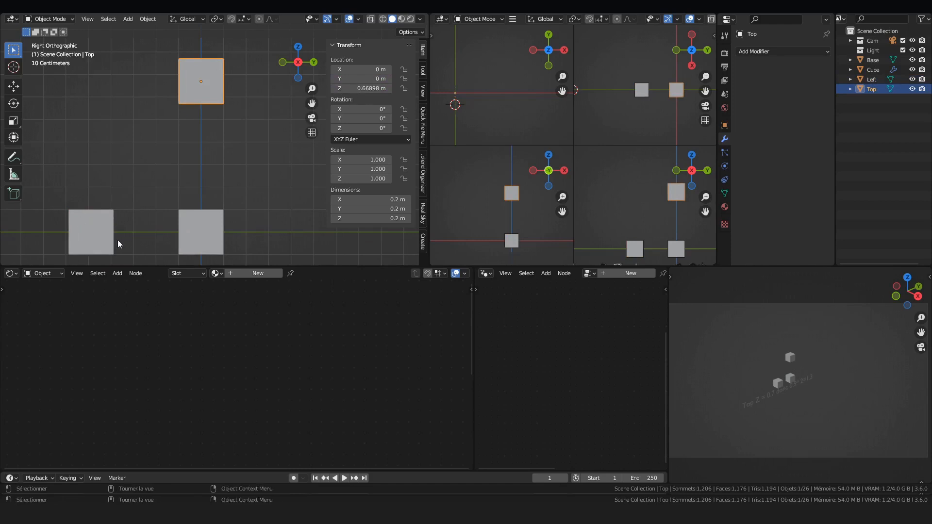
scroll(104, 205, down, 2)
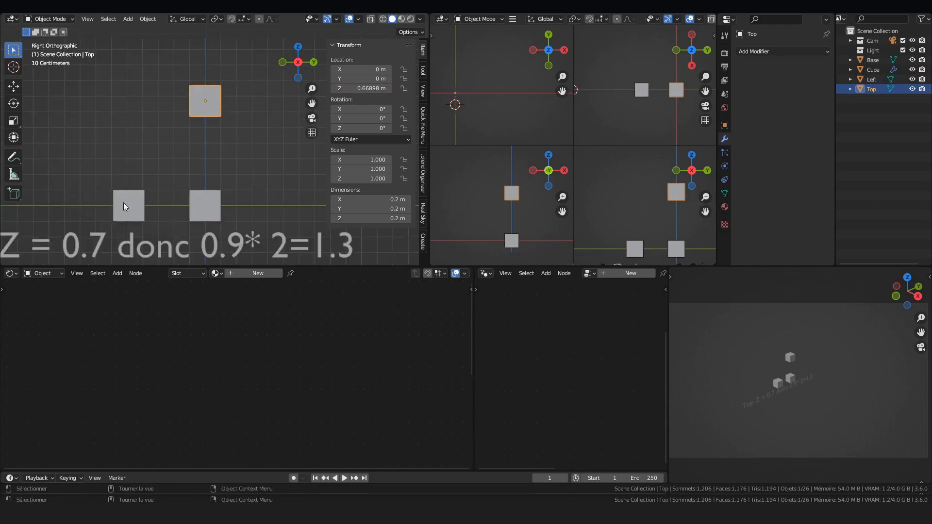
Step: Copy the Z location of the cube Top as a new driver
scroll(118, 186, up, 2)
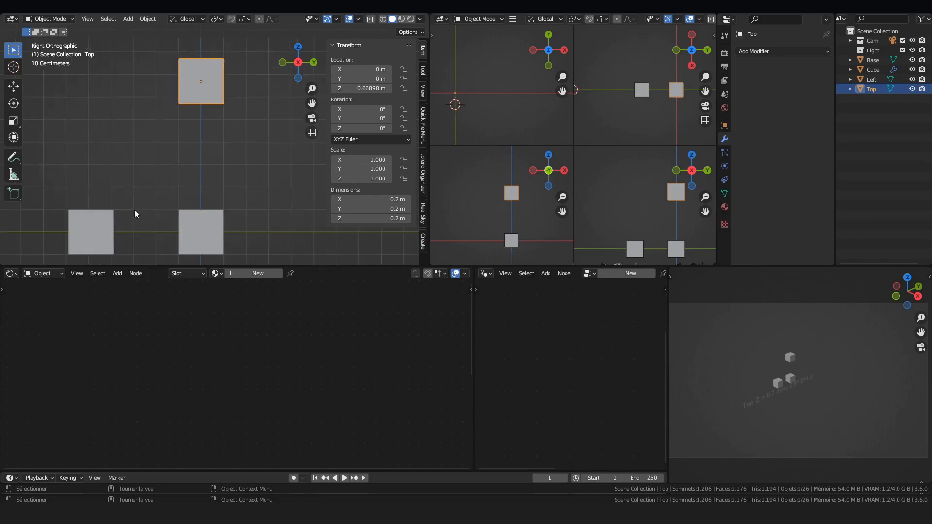
right_click(367, 88)
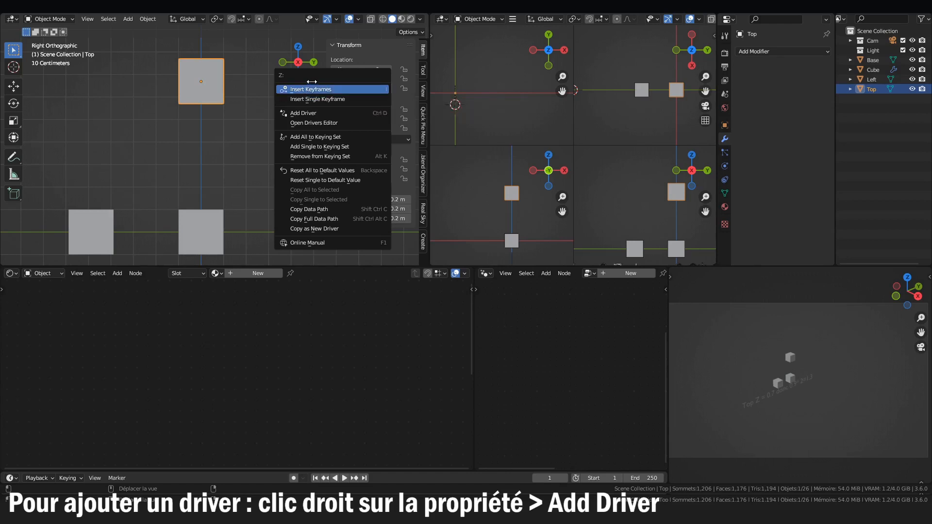
click(336, 229)
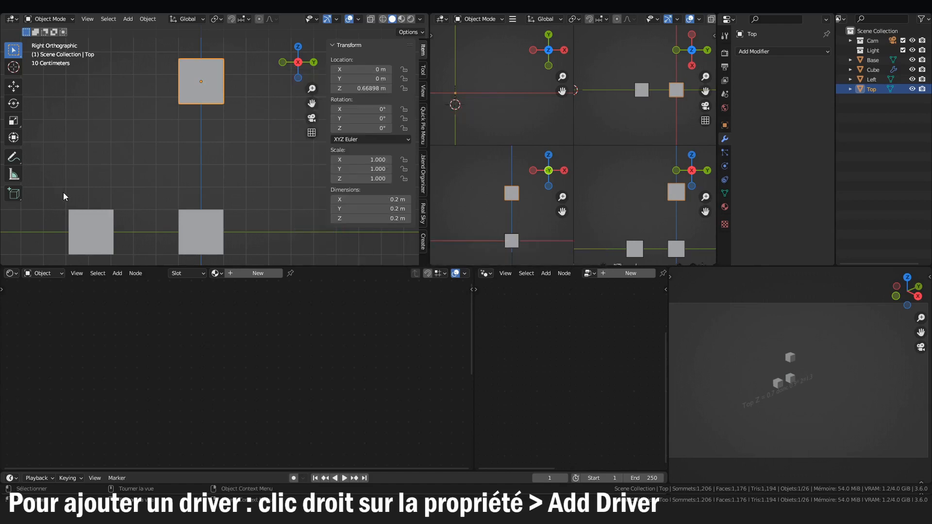
Step: Paste the copied variable into the driver of Left's Y location and remove the default variable var
click(91, 232)
right_click(348, 79)
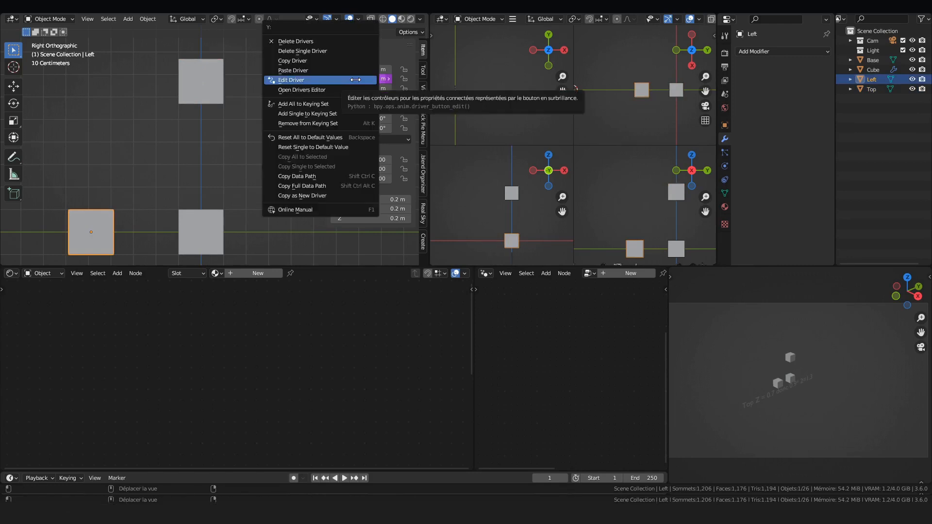
click(349, 79)
right_click(343, 80)
click(342, 82)
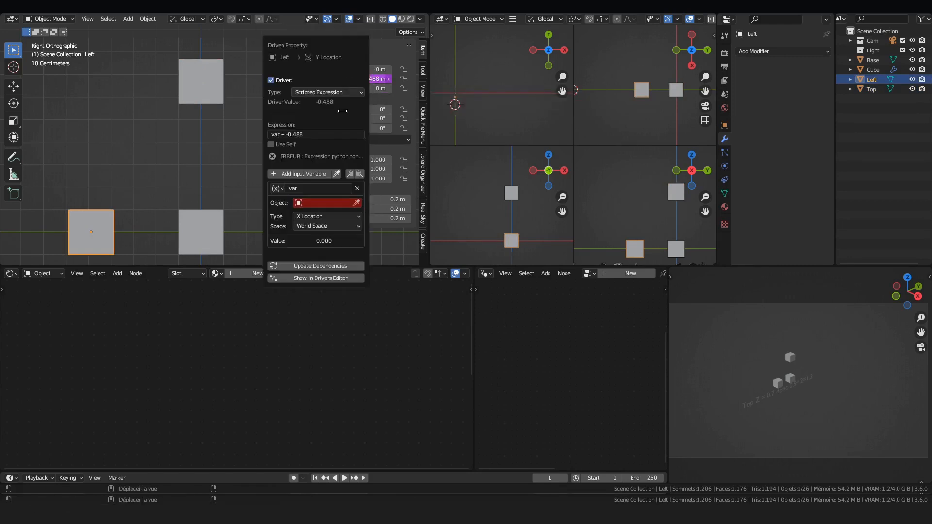
click(360, 174)
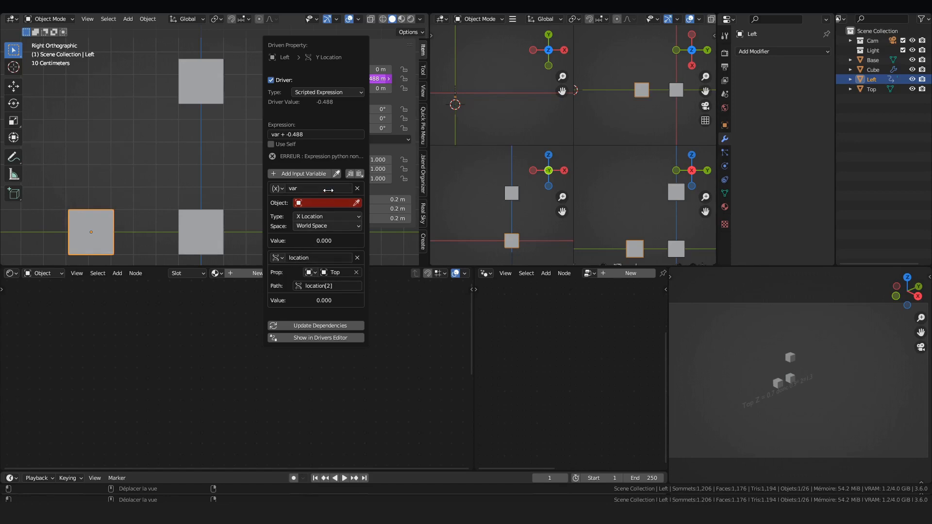
click(357, 188)
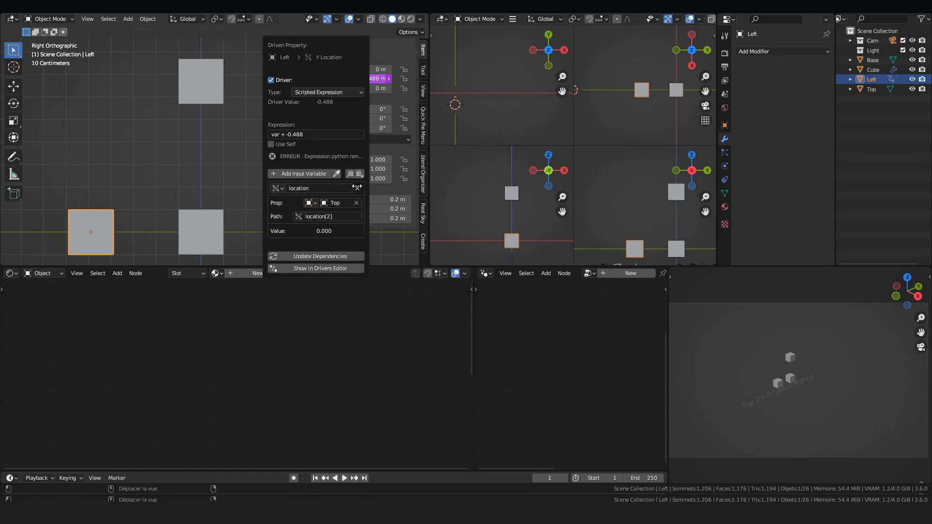
Step: Set the expression of Left's Y location driver to location
click(304, 138)
text(location)
key(Return)
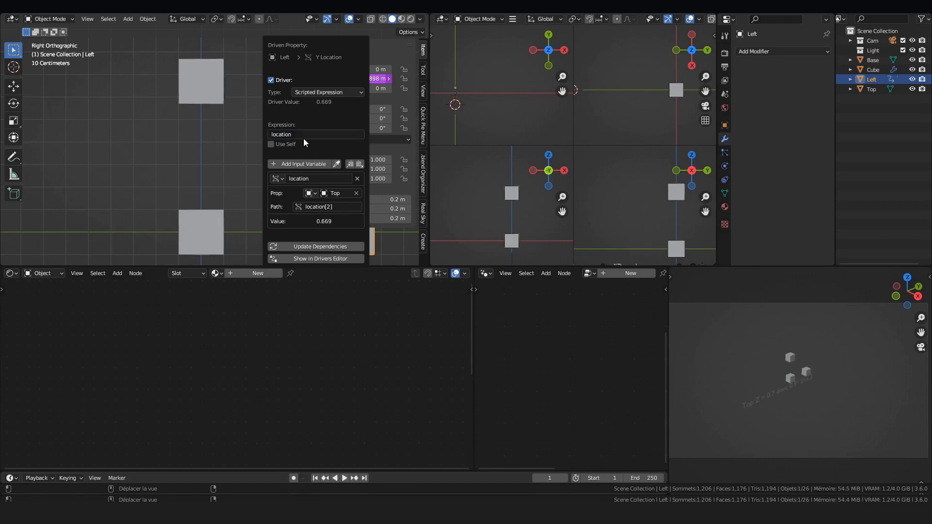
Step: Examine where the driven cube Left sits relative to the Base and Top cubes
scroll(141, 140, down, 3)
scroll(144, 101, up, 2)
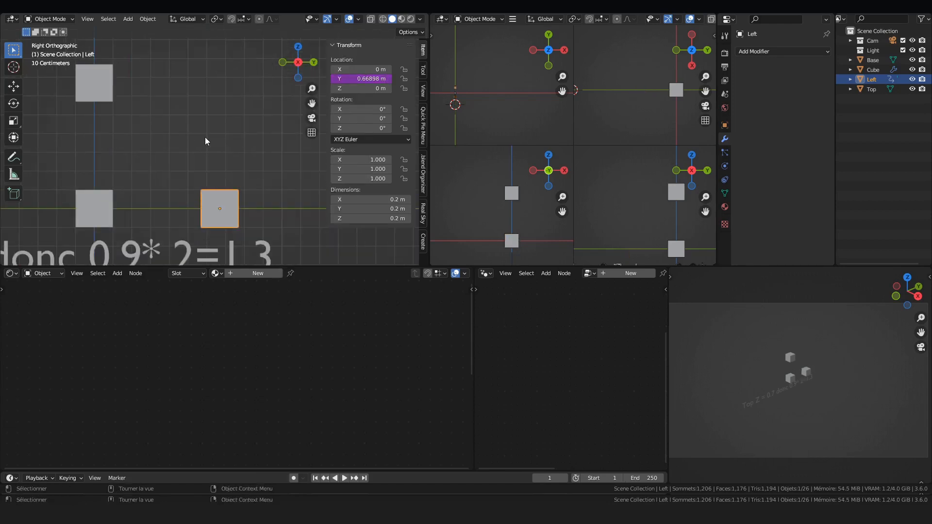
scroll(162, 98, down, 2)
scroll(158, 162, up, 1)
shift+middle_drag(163, 172, 109, 184)
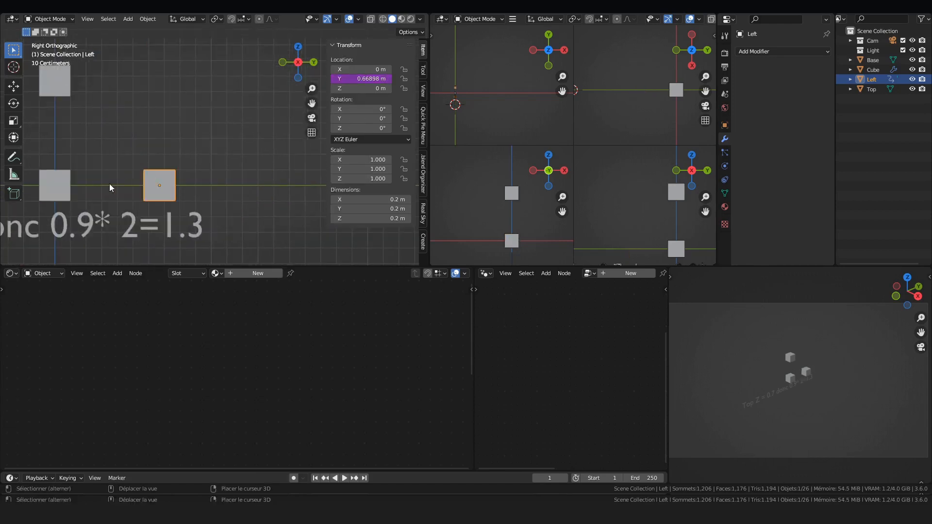
scroll(163, 146, up, 2)
shift+middle_drag(145, 148, 190, 161)
scroll(194, 150, down, 2)
scroll(213, 146, up, 2)
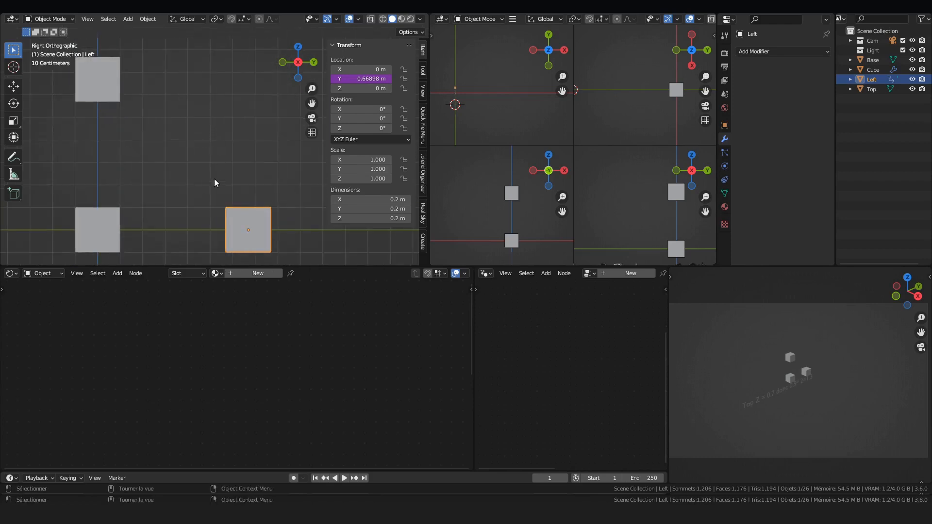
shift+middle_drag(270, 144, 279, 144)
Step: Change the driver expression of Left's Y location to -location so the cube moves in the negative direction
right_click(367, 80)
click(361, 80)
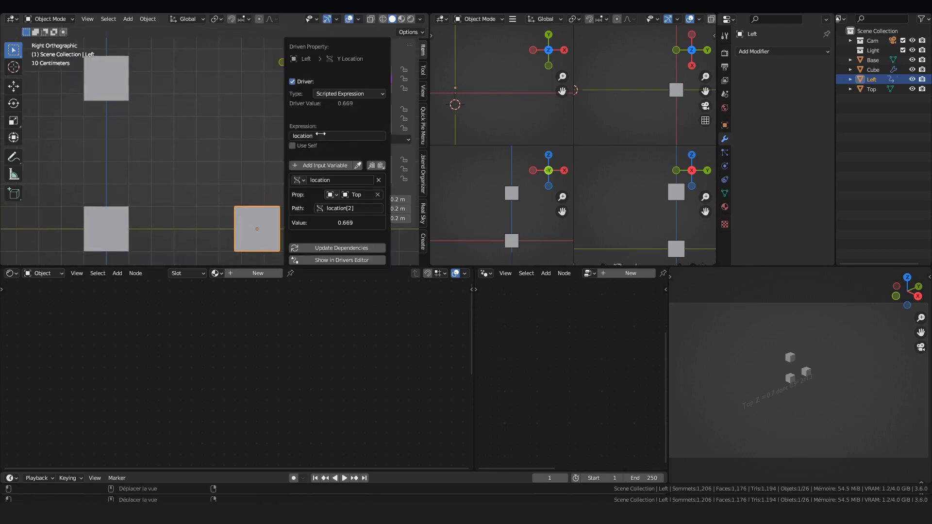
click(316, 135)
key(Home)
text(-)
key(Return)
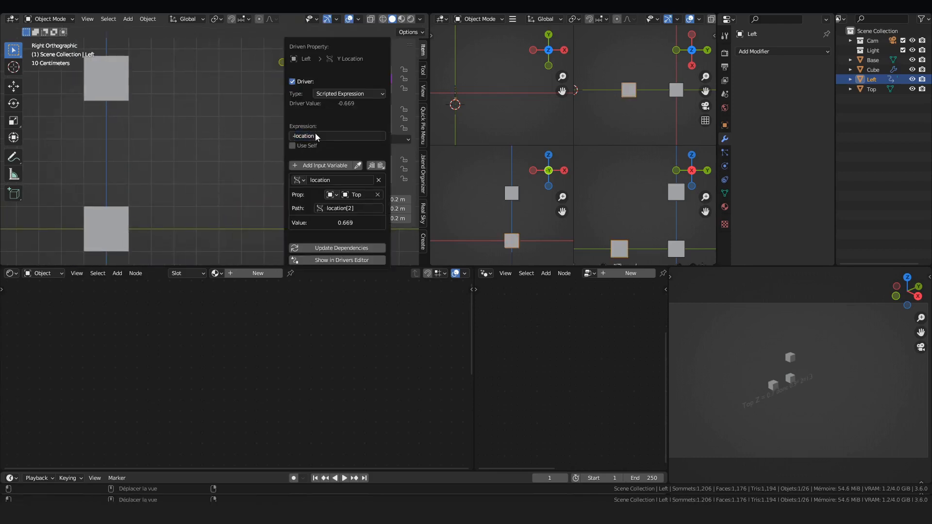
Step: Try moving the cube Top along the Z axis, placing it at a height of about 0.63 m
scroll(190, 123, down, 2)
scroll(190, 124, down, 2)
shift+middle_drag(226, 101, 199, 121)
scroll(199, 120, up, 1)
shift+middle_drag(144, 156, 175, 140)
click(200, 120)
key(g)
key(z)
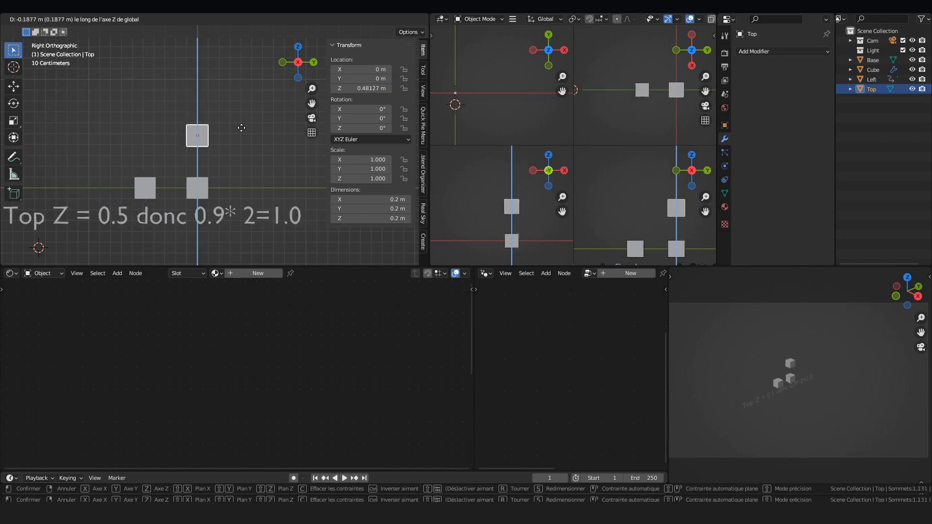
click(254, 115)
Step: Raise the cube Top along the Z axis to about 1.52 m
key(g)
key(y)
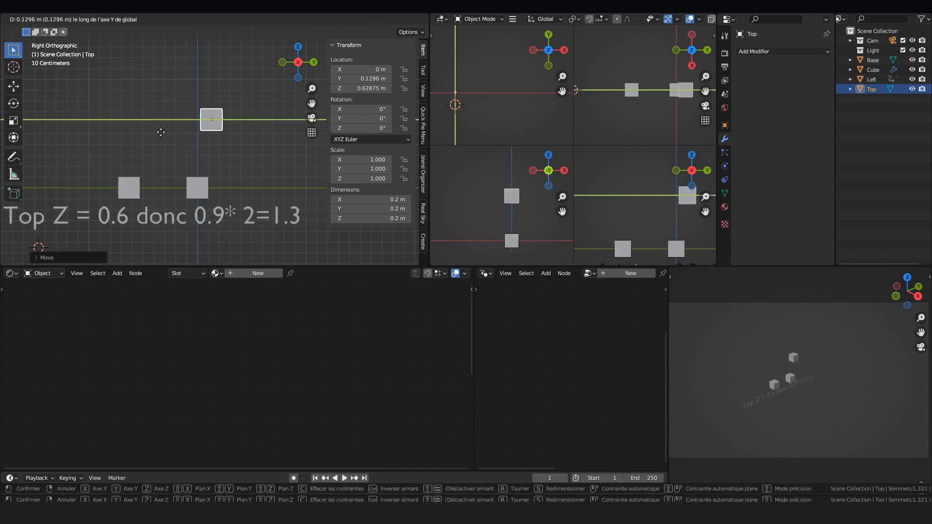
key(z)
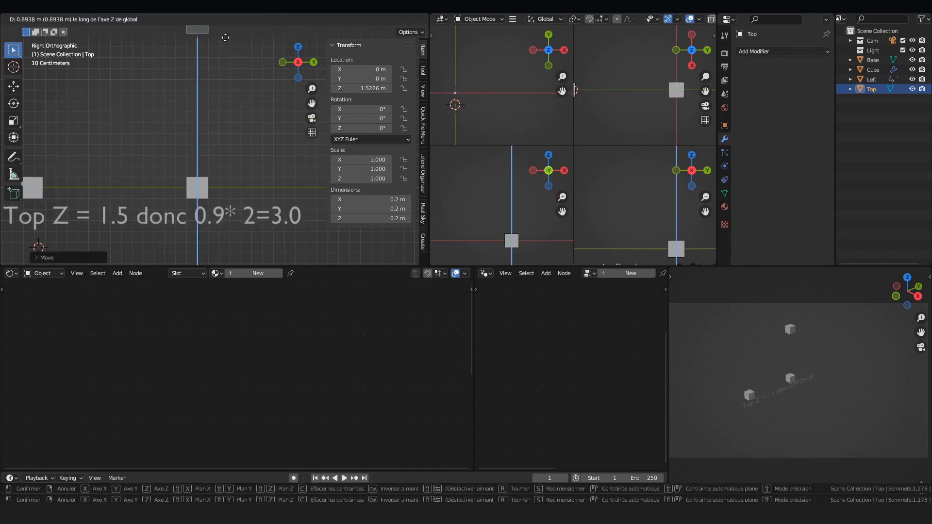
click(225, 35)
Step: Examine the driven Value to String node of the text label and compare it with the cube Top's Z location
shift+middle_drag(166, 100, 208, 112)
click(188, 226)
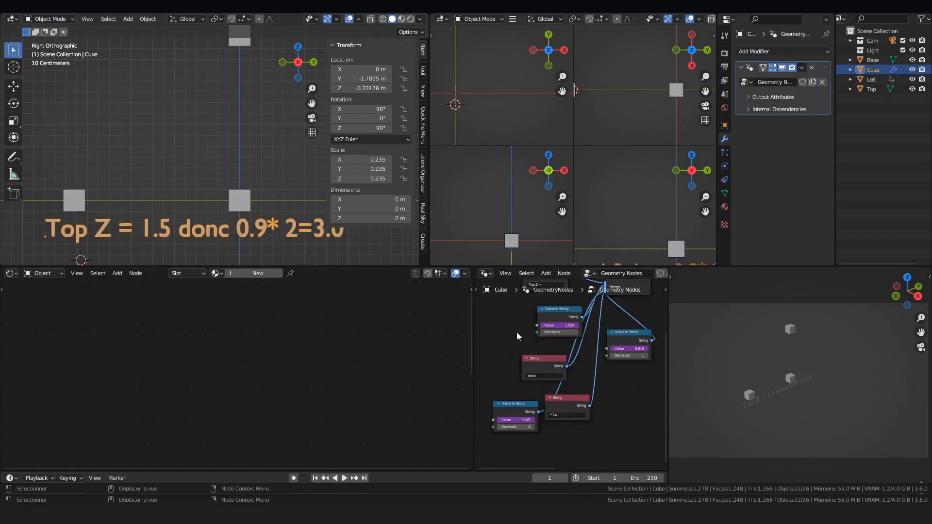
scroll(562, 332, up, 3)
scroll(561, 332, down, 3)
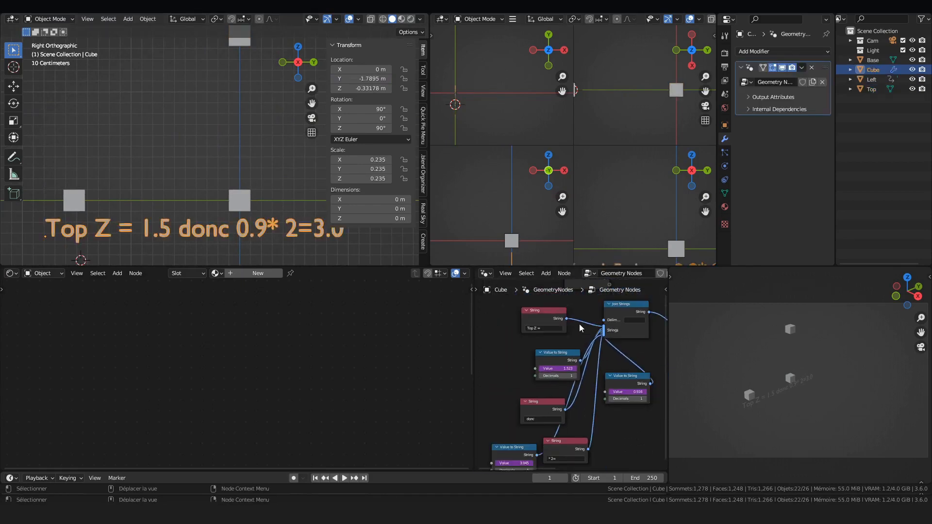
scroll(552, 358, up, 4)
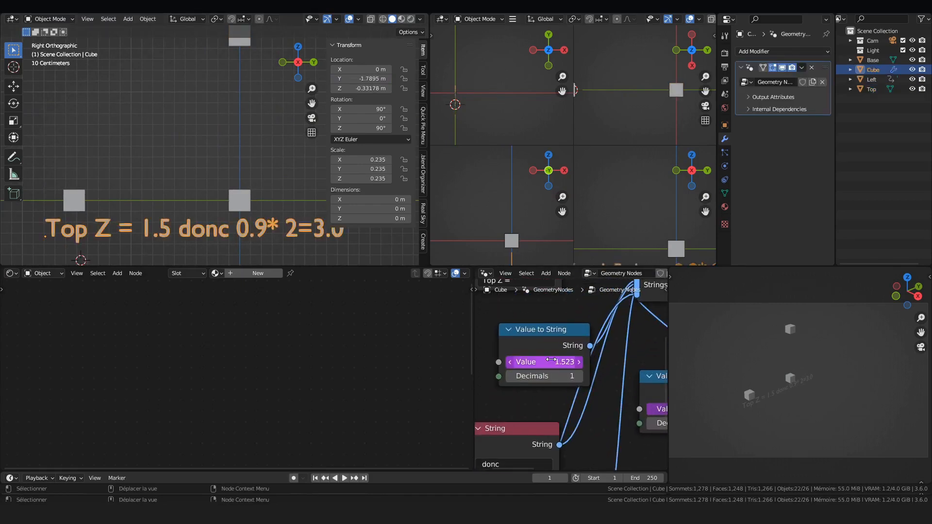
middle_drag(551, 359, 567, 344)
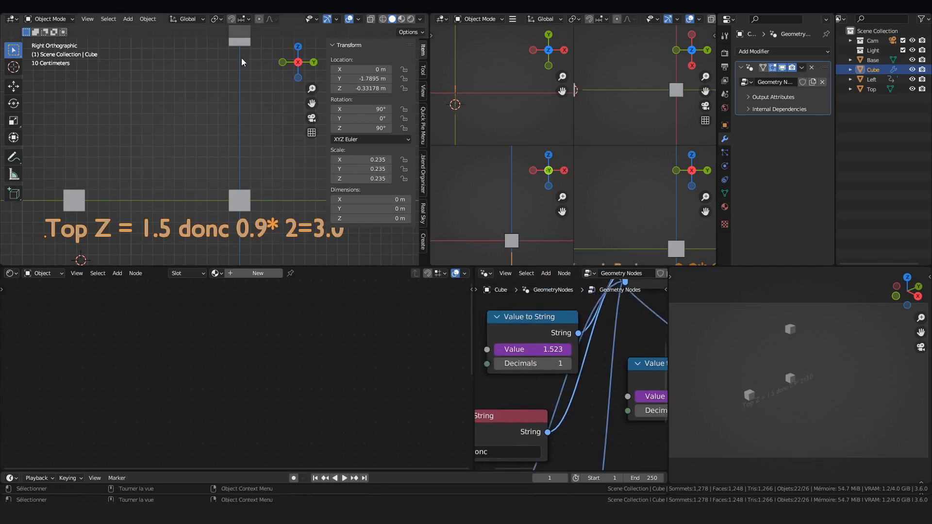
scroll(225, 101, down, 1)
scroll(230, 57, up, 1)
shift+middle_drag(236, 31, 228, 66)
click(230, 70)
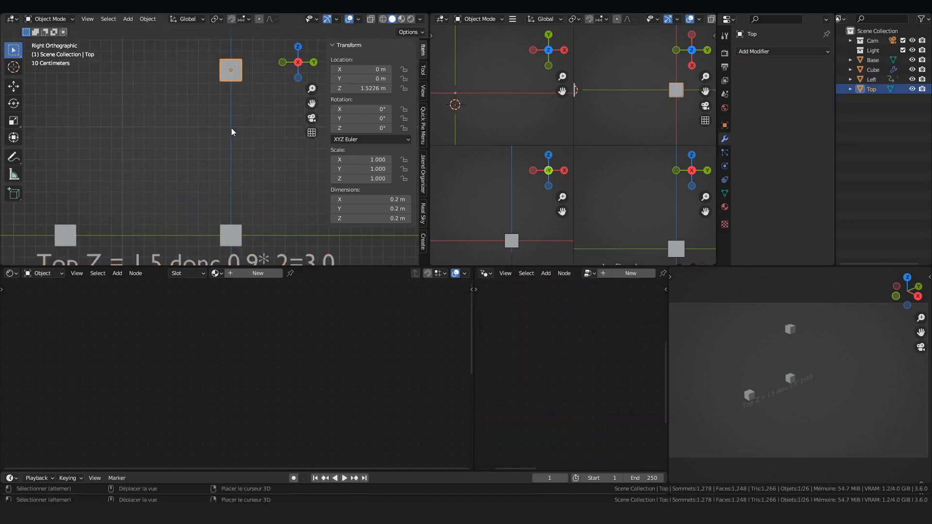
shift+middle_drag(233, 131, 236, 112)
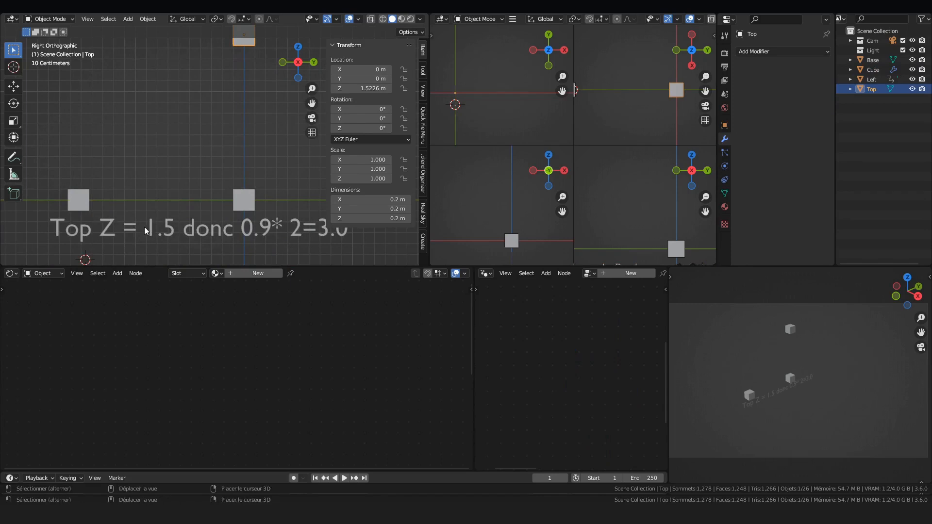
Step: Examine the text label's donc and * 2= String nodes and the driven Value to String nodes joined with them
click(231, 228)
middle_drag(508, 407, 520, 388)
scroll(570, 378, down, 5)
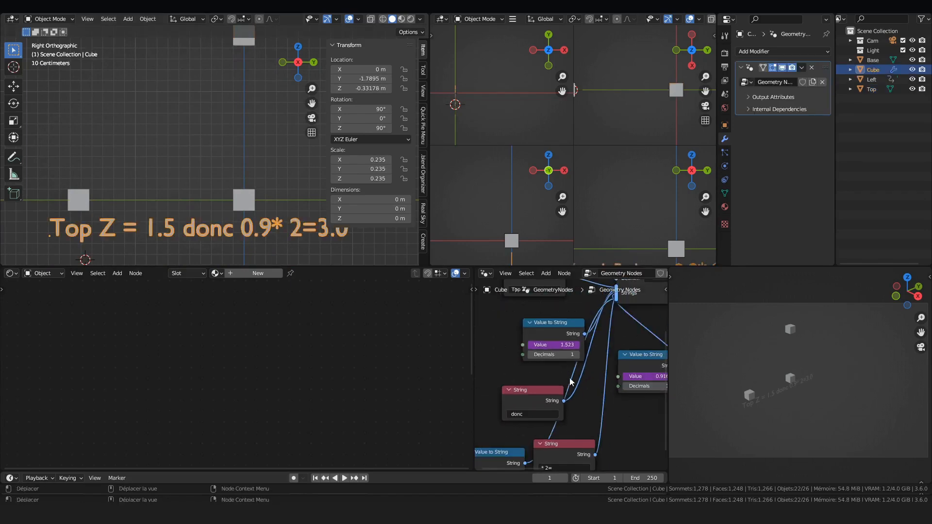
middle_drag(590, 392, 610, 337)
scroll(609, 338, up, 4)
middle_drag(523, 380, 556, 346)
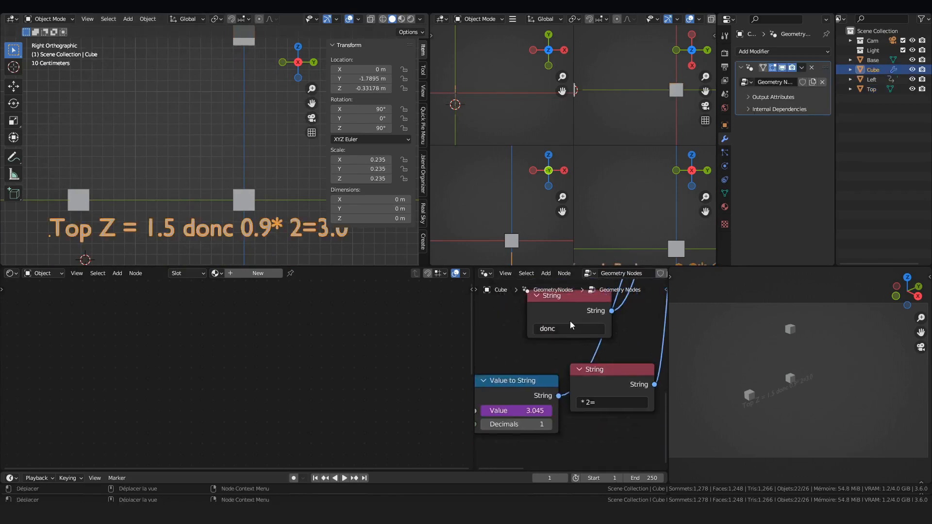
shift+middle_drag(245, 231, 168, 216)
scroll(234, 229, up, 1)
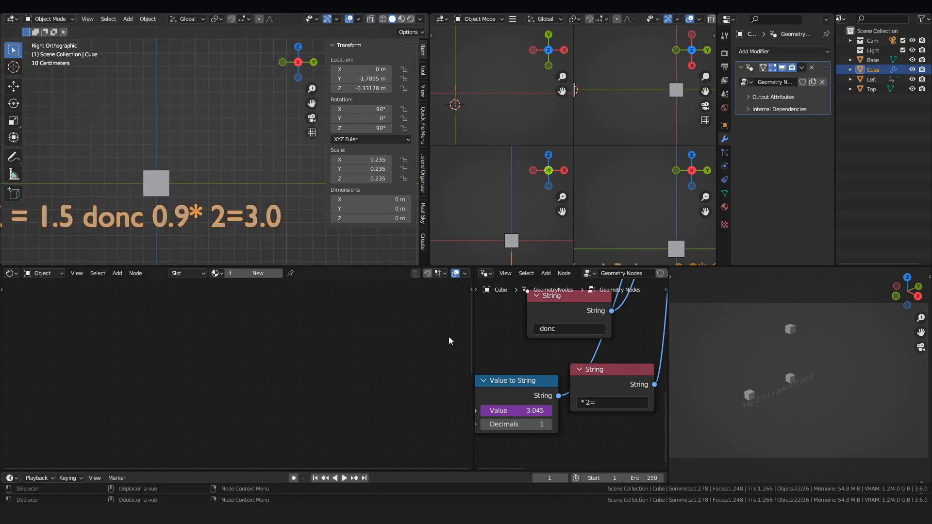
scroll(573, 377, down, 3)
middle_drag(596, 374, 526, 432)
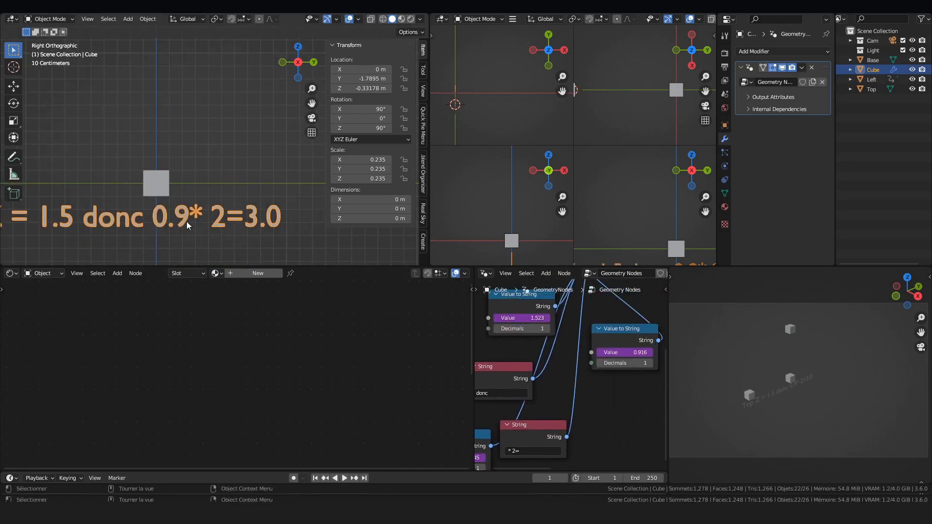
Step: Compare the text label's multiplication by 2 with its nodes and the cube Top's Z location
scroll(194, 235, down, 2)
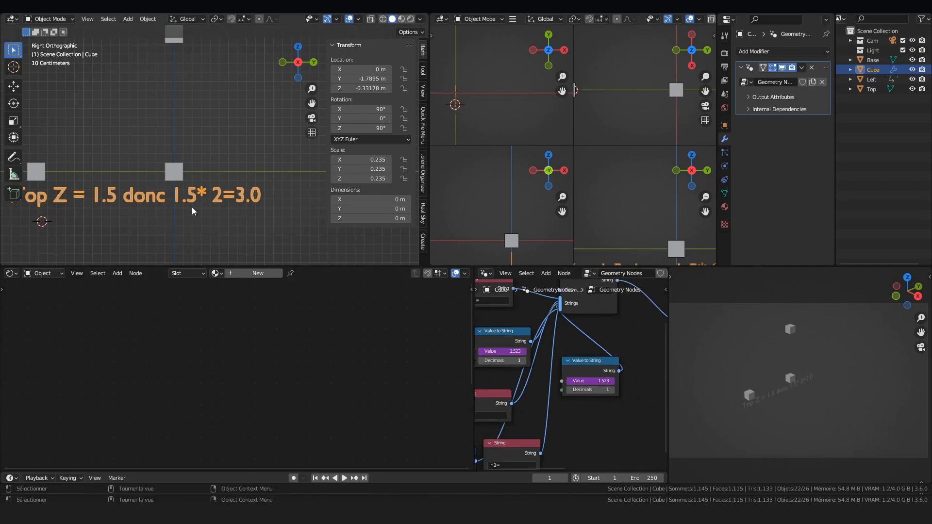
scroll(194, 211, up, 3)
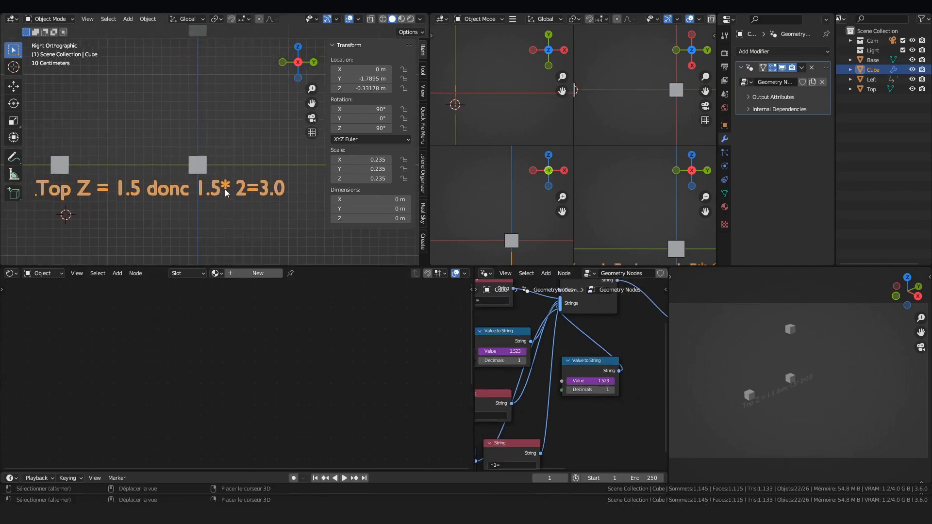
middle_drag(467, 395, 491, 336)
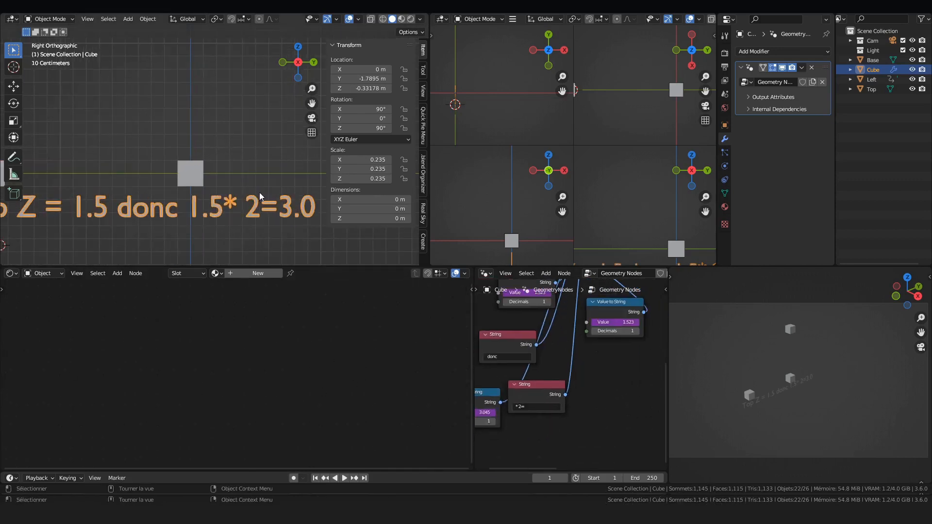
scroll(222, 228, down, 3)
shift+middle_drag(223, 228, 259, 240)
scroll(179, 179, up, 1)
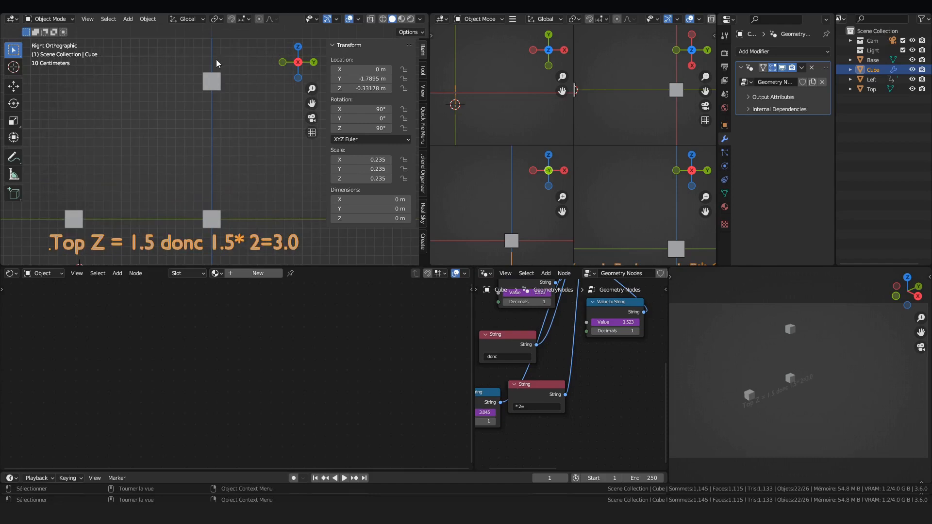
click(208, 75)
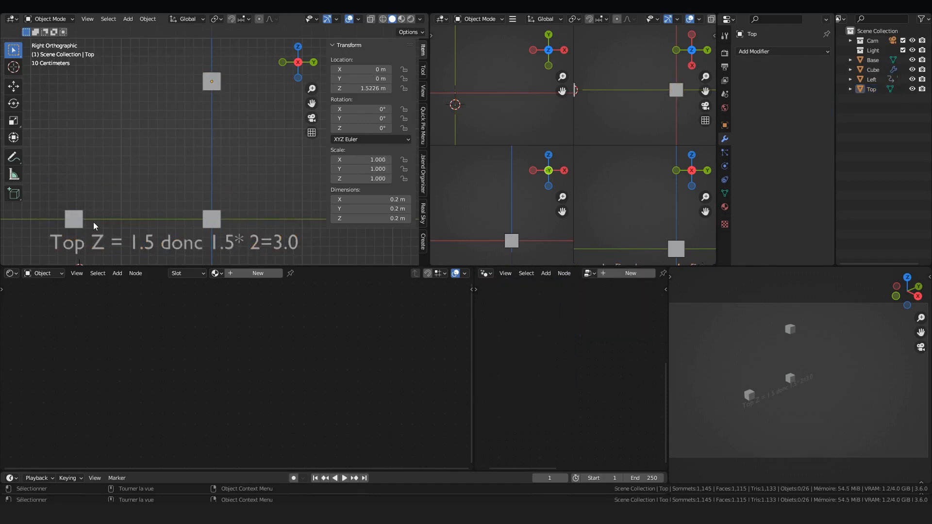
Step: Change the driver expression of the cube Left's Y location to -location*2
click(72, 220)
right_click(360, 76)
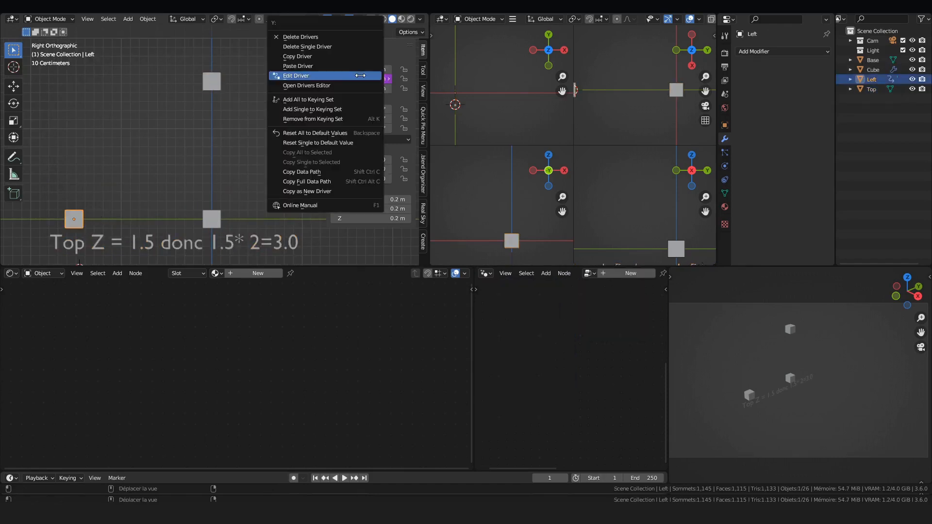
click(360, 76)
click(307, 132)
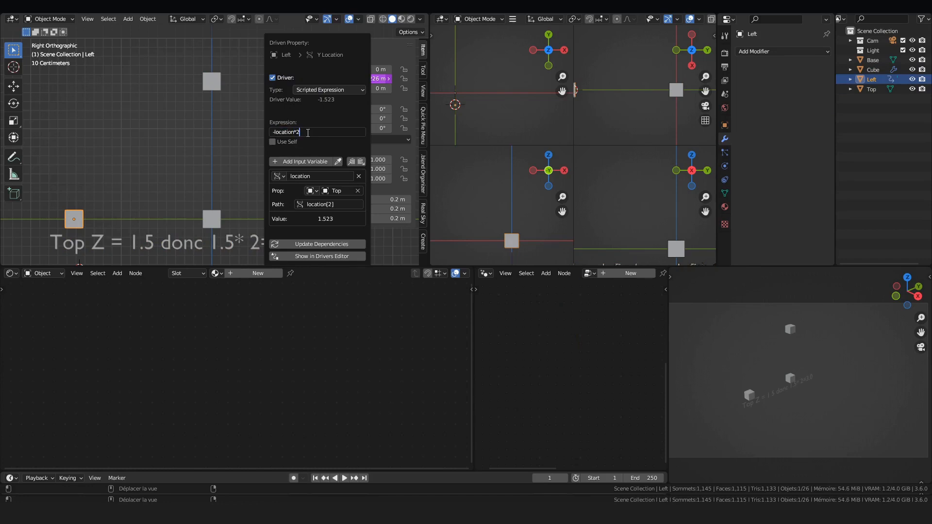
text(*2)
key(Return)
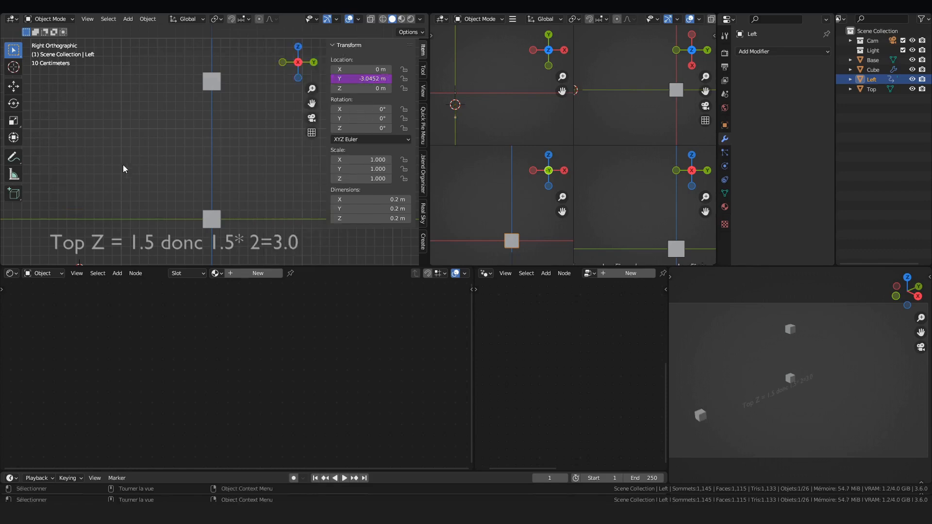
Step: Lower the cube Top along the Z axis to a Z location of about 0.36 m
key(Home)
click(256, 117)
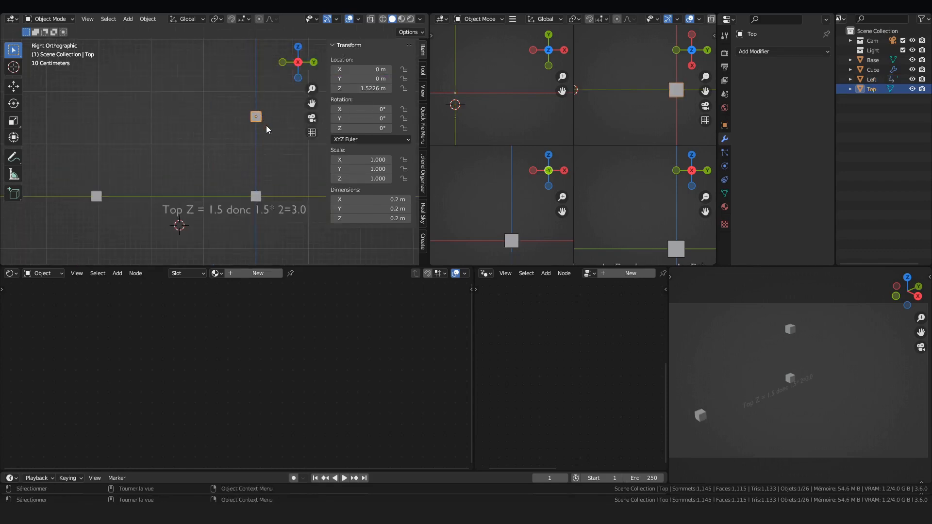
key(g)
key(z)
click(273, 189)
Step: Annotate the vertical distance from Base to Top with a line marked 1 and the horizontal distance to Left with a line marked 2
scroll(272, 189, up, 7)
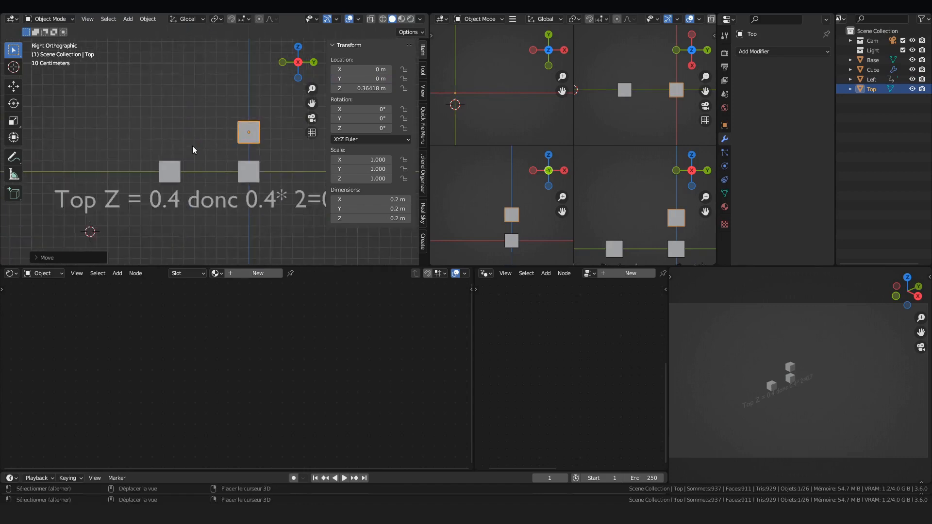
click(9, 157)
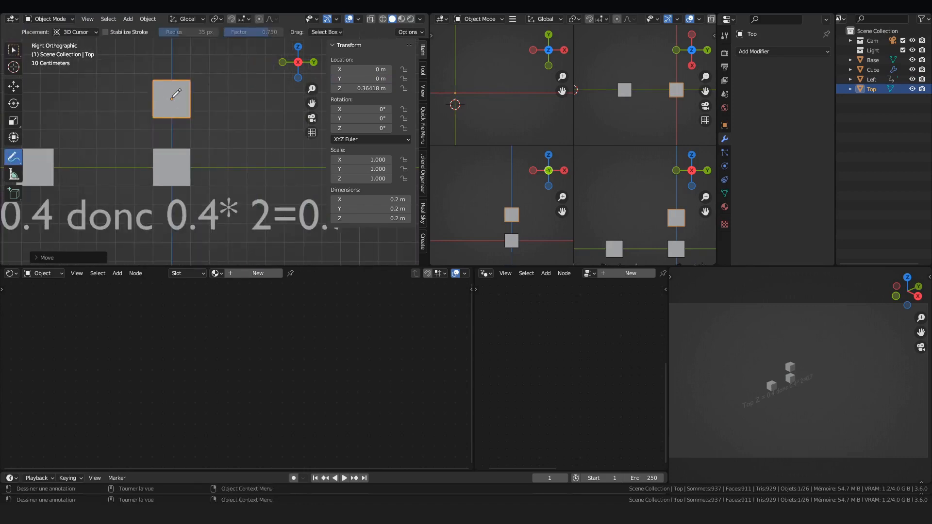
drag(172, 99, 172, 168)
shift+middle_drag(172, 168, 209, 182)
mouse_move(223, 145)
mouse_down()
mouse_move(240, 124)
mouse_move(243, 166)
mouse_up()
shift+middle_drag(188, 153, 203, 153)
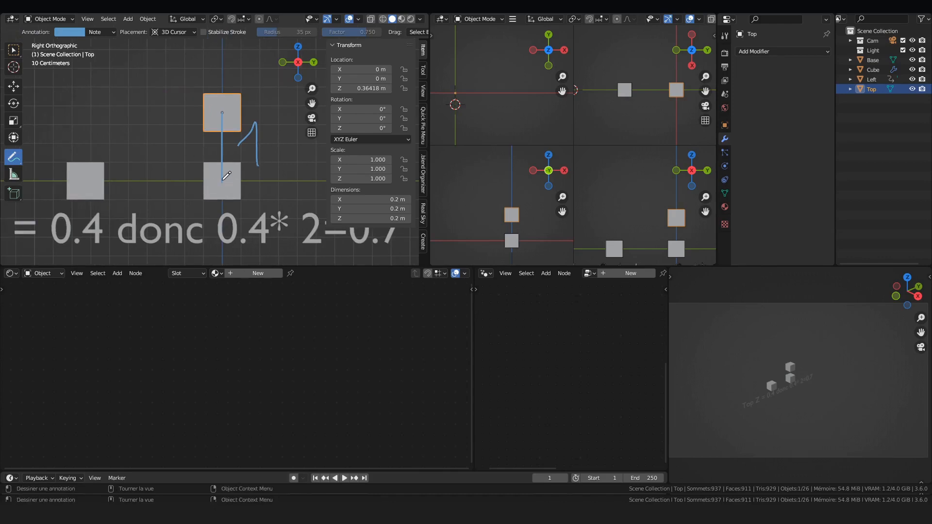
drag(221, 181, 79, 185)
drag(121, 209, 186, 226)
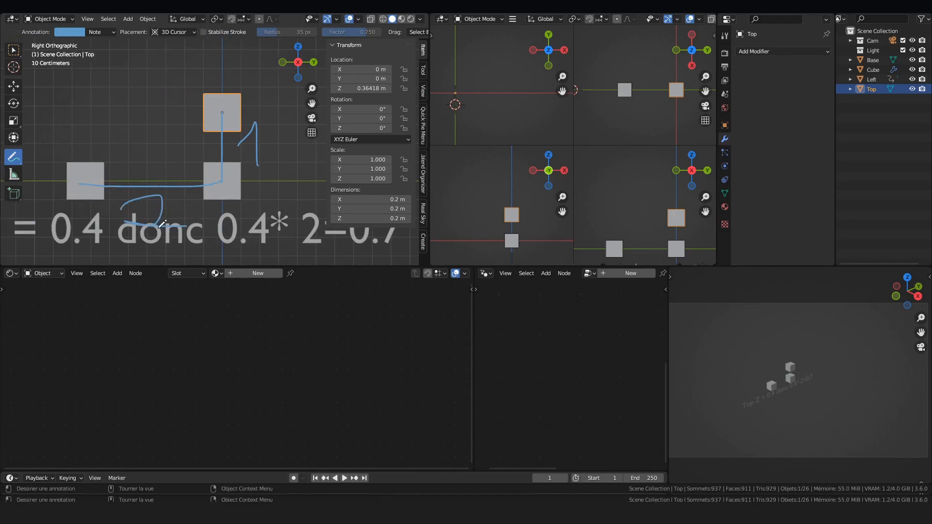
click(13, 50)
Step: Review the driver settings of the cube Left's Y location
click(81, 166)
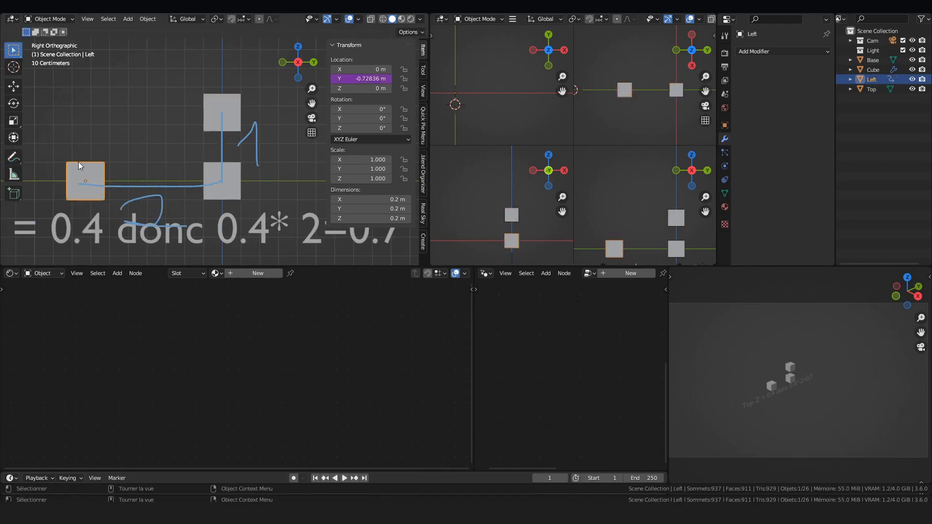
right_click(369, 80)
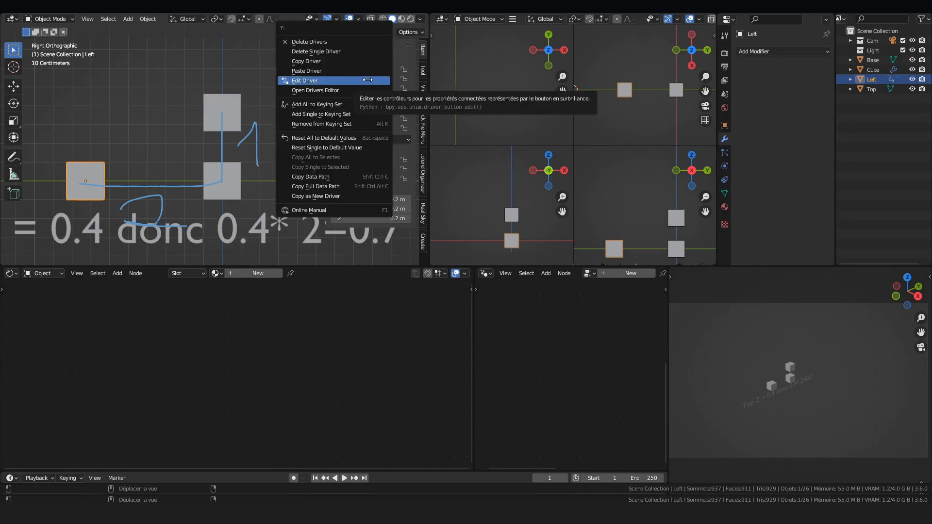
click(367, 80)
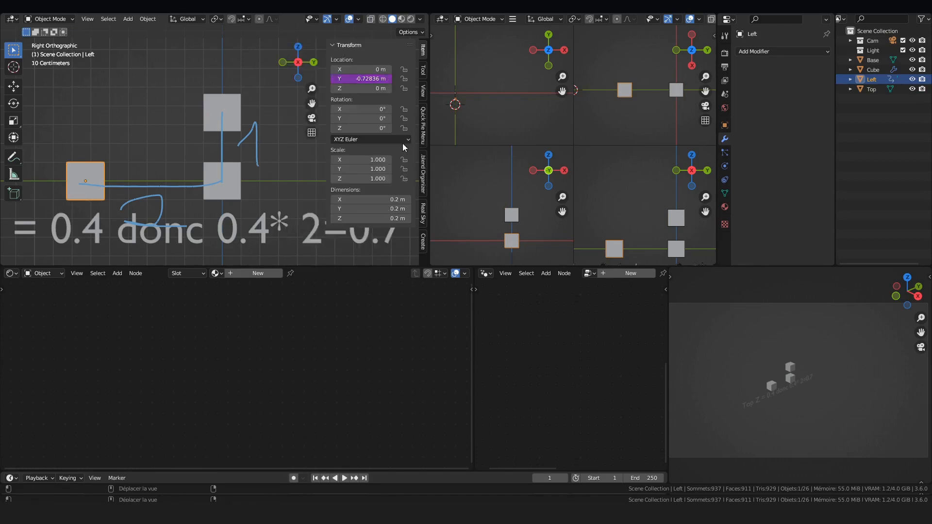
Step: Raise the cube Top along the Z axis to a Z location of about 0.55 m
scroll(225, 103, down, 2)
shift+middle_drag(205, 113, 220, 143)
scroll(220, 142, up, 2)
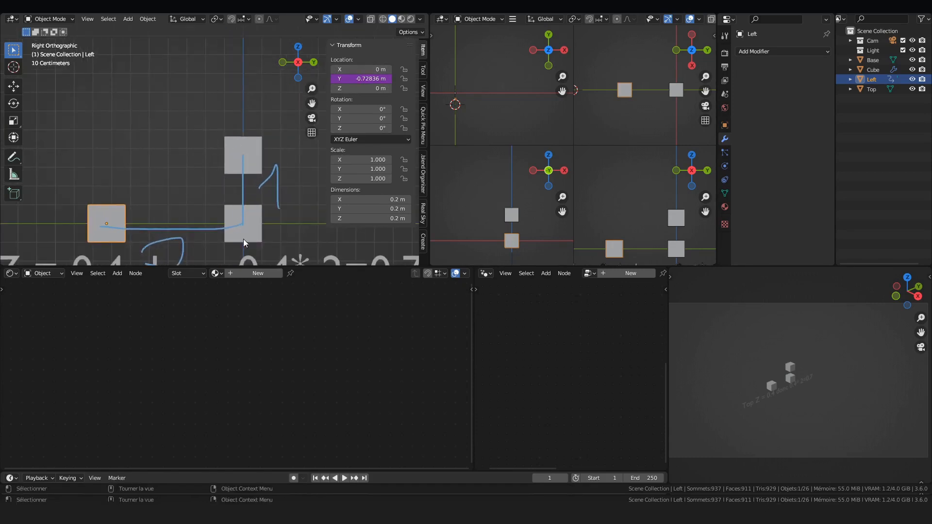
shift+middle_drag(240, 226, 234, 216)
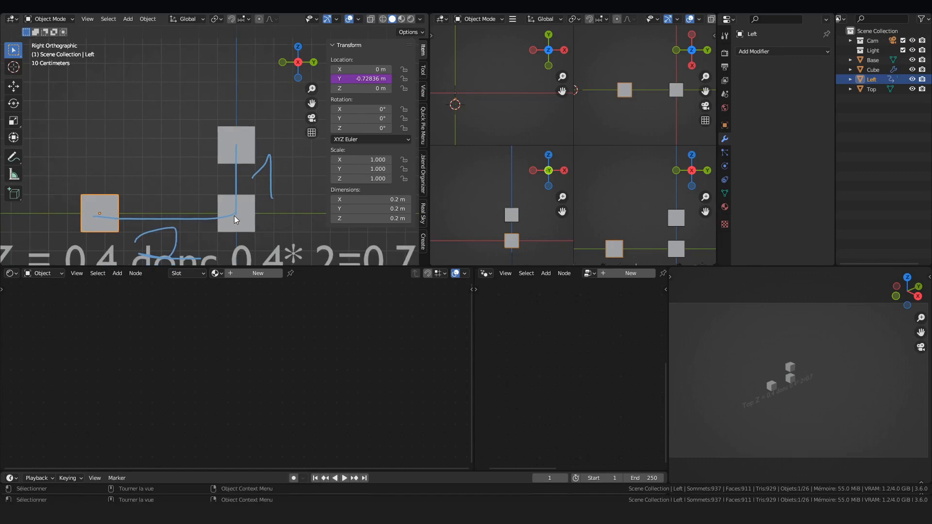
click(238, 161)
key(g)
key(y)
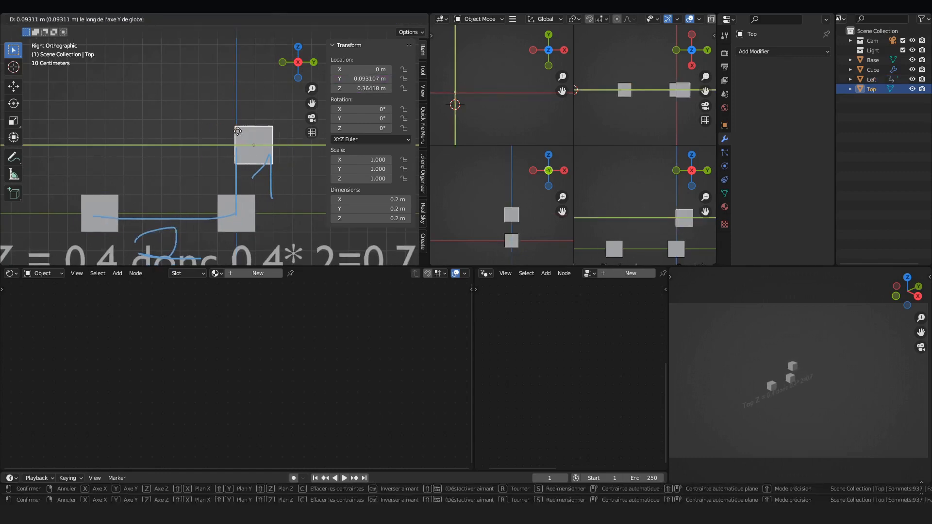
key(z)
click(257, 106)
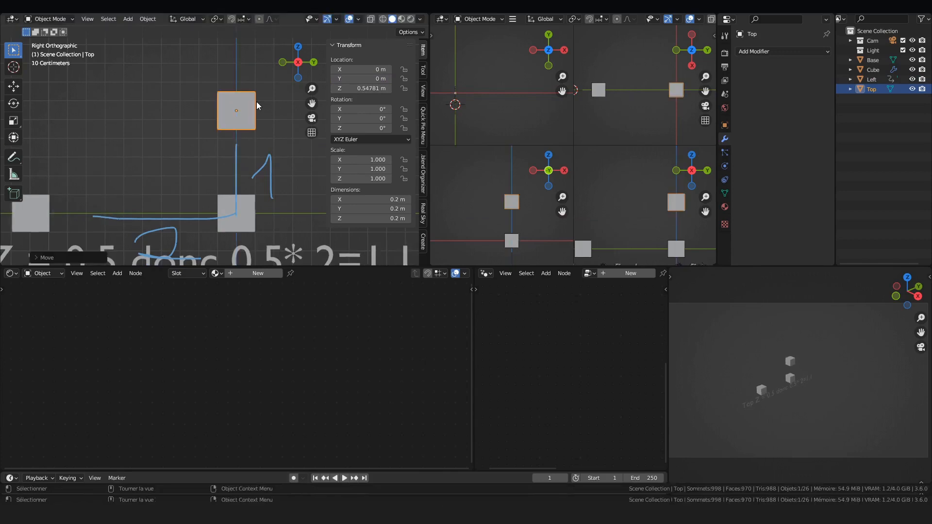
scroll(238, 126, down, 3)
scroll(214, 156, up, 2)
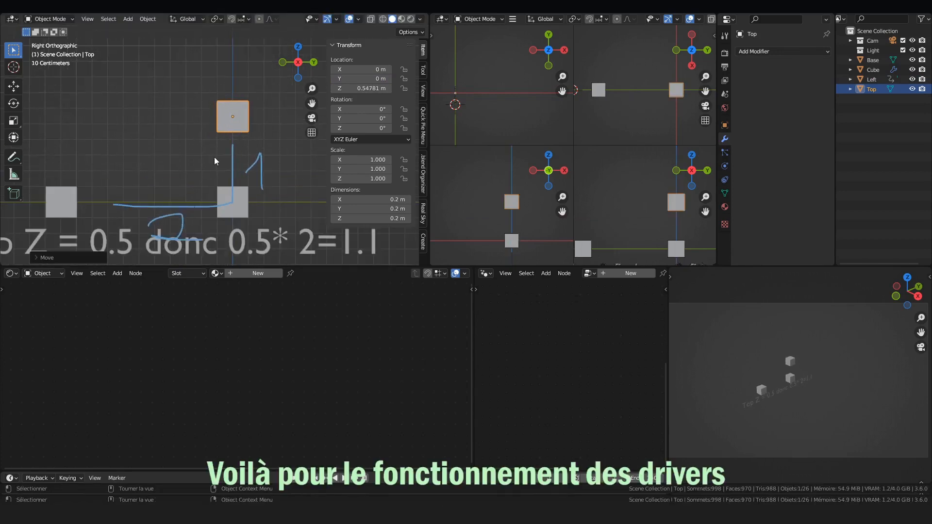
Step: Add a cube mesh to the empty scene and scale it down uniformly to about 0.7
key(shift+a)
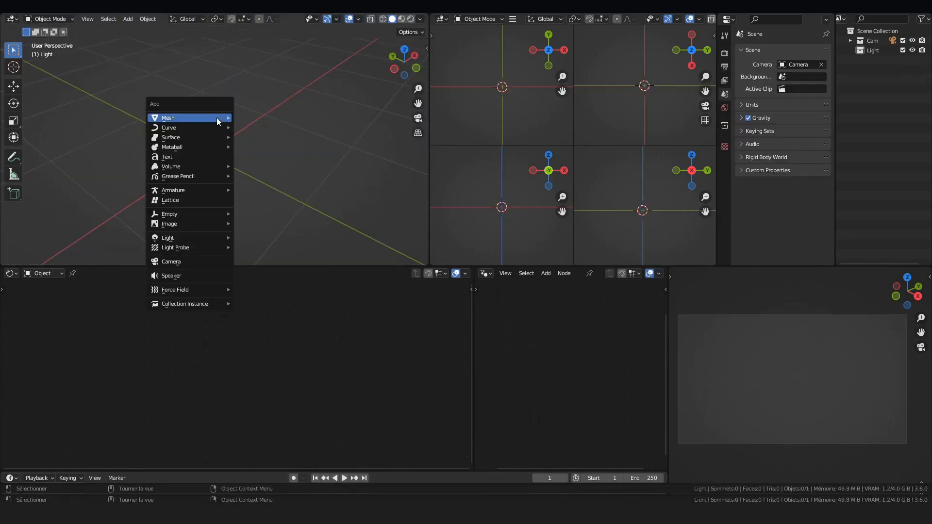
mouse_move(216, 117)
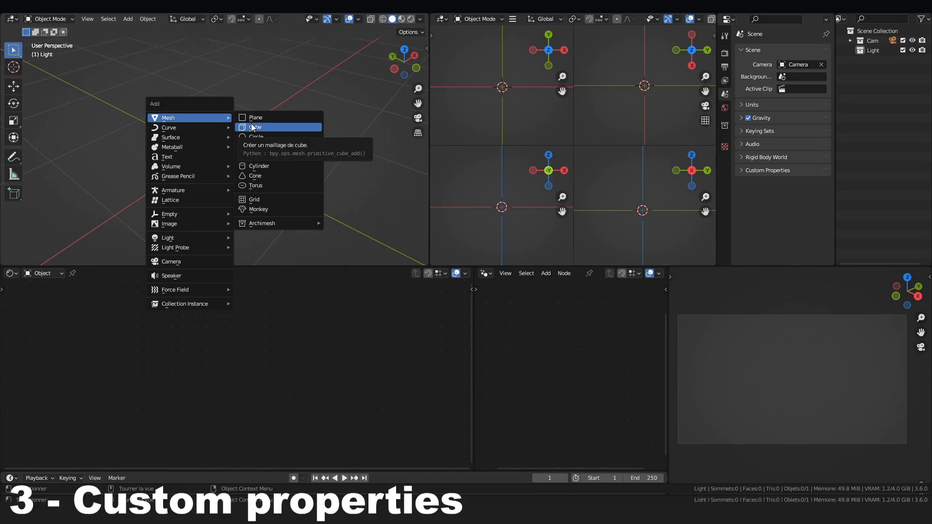
click(253, 127)
key(s)
click(266, 118)
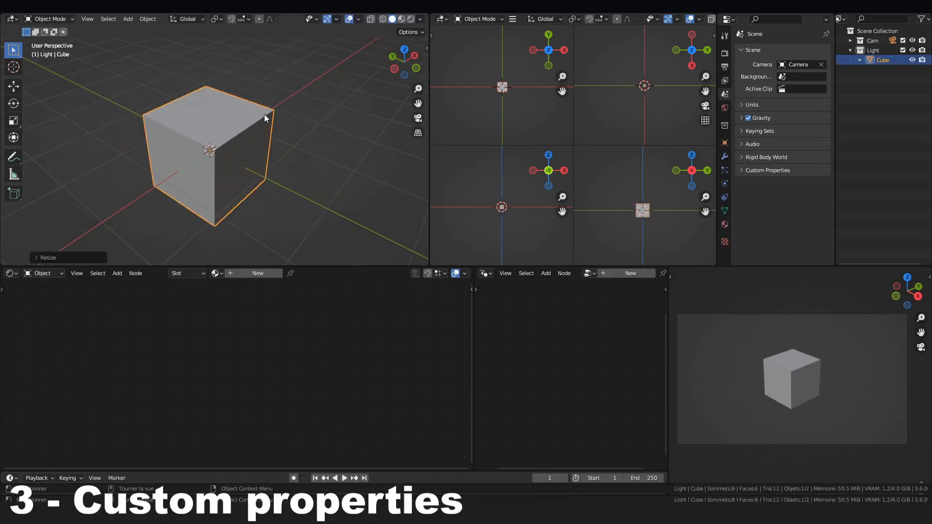
Step: Add a custom property to the cube's object properties
click(725, 143)
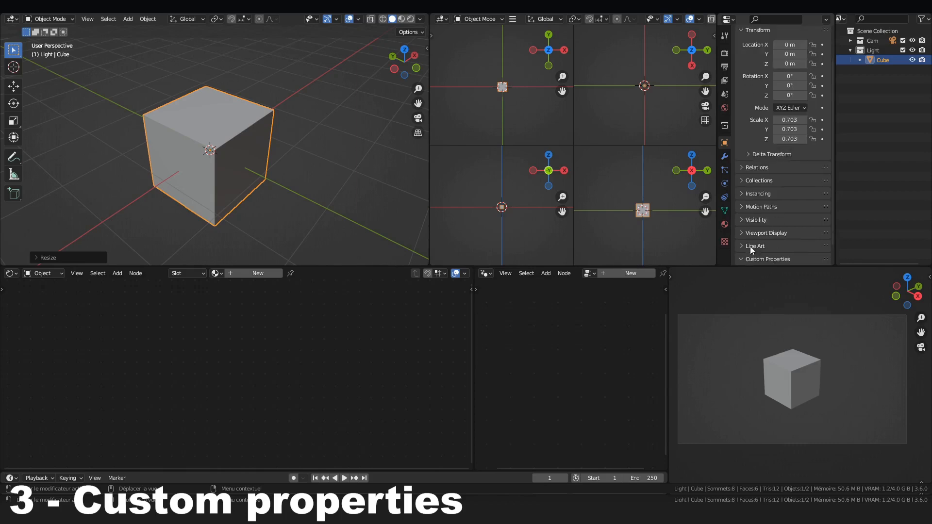
scroll(750, 246, down, 2)
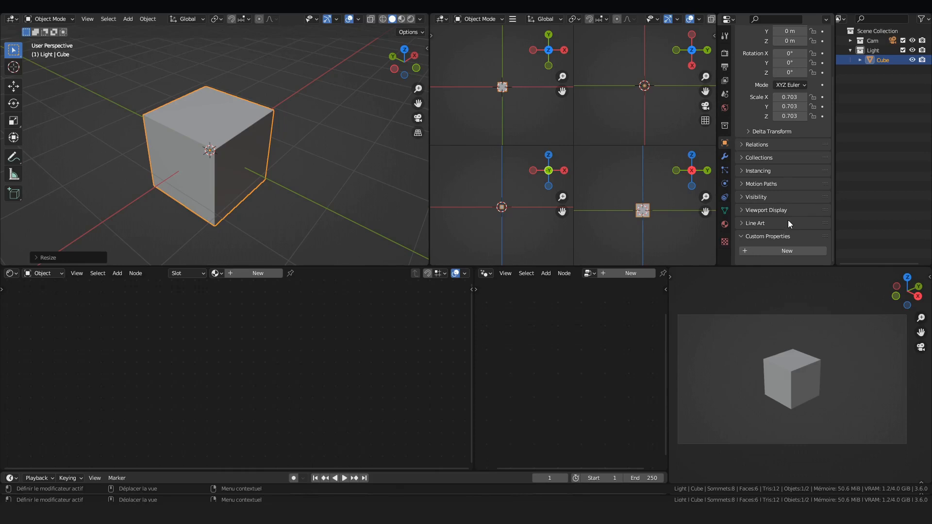
click(778, 251)
scroll(786, 211, down, 1)
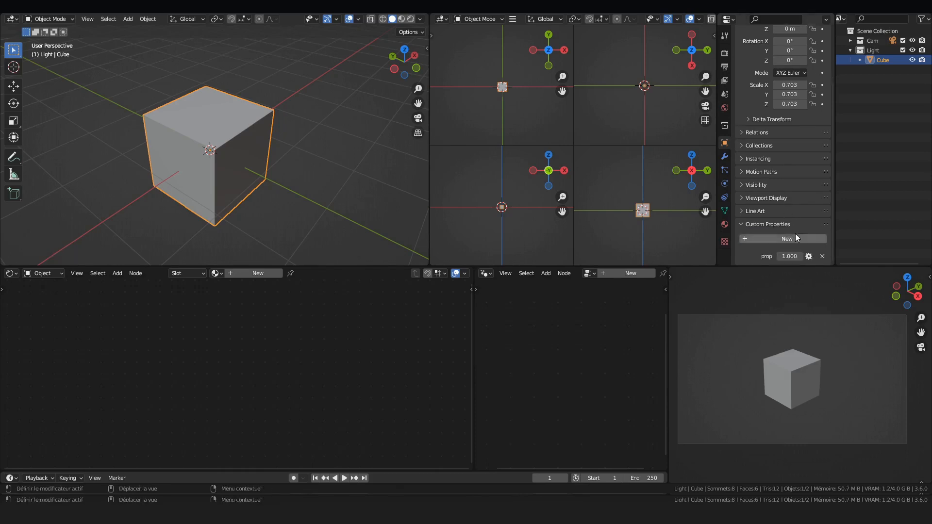
Step: Add two more custom properties to the cube and remove them again
click(796, 237)
scroll(795, 237, down, 1)
click(800, 228)
scroll(801, 228, down, 1)
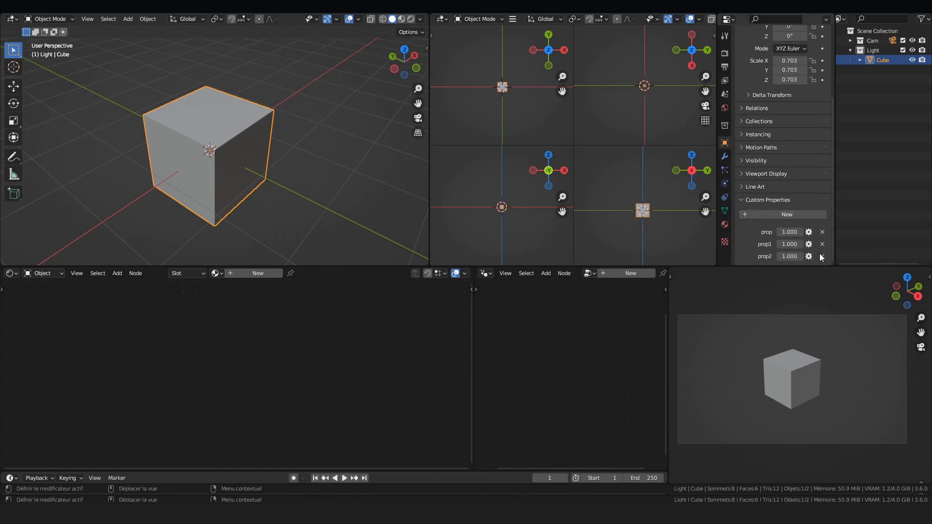
scroll(824, 252, up, 2)
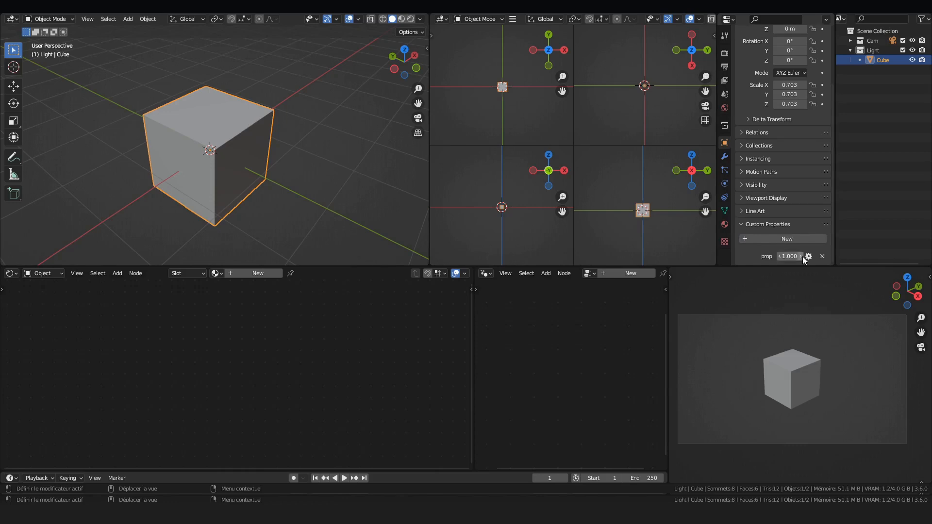
Step: Change the type of the cube's custom property prop to Integer
click(809, 256)
click(809, 270)
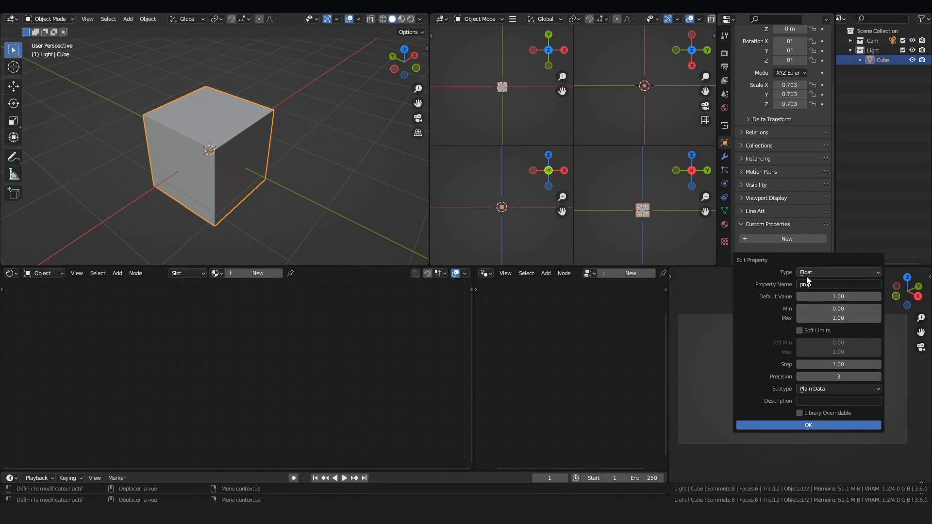
click(826, 272)
click(834, 275)
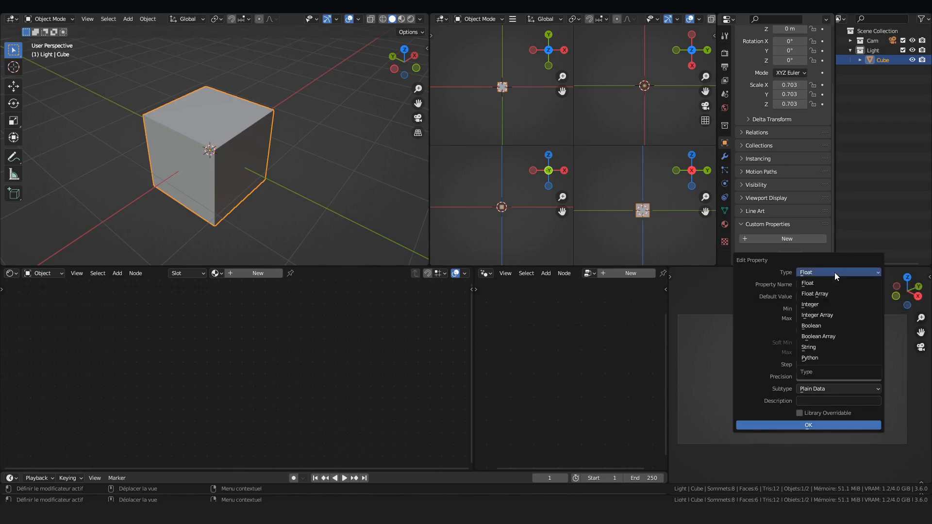
click(823, 305)
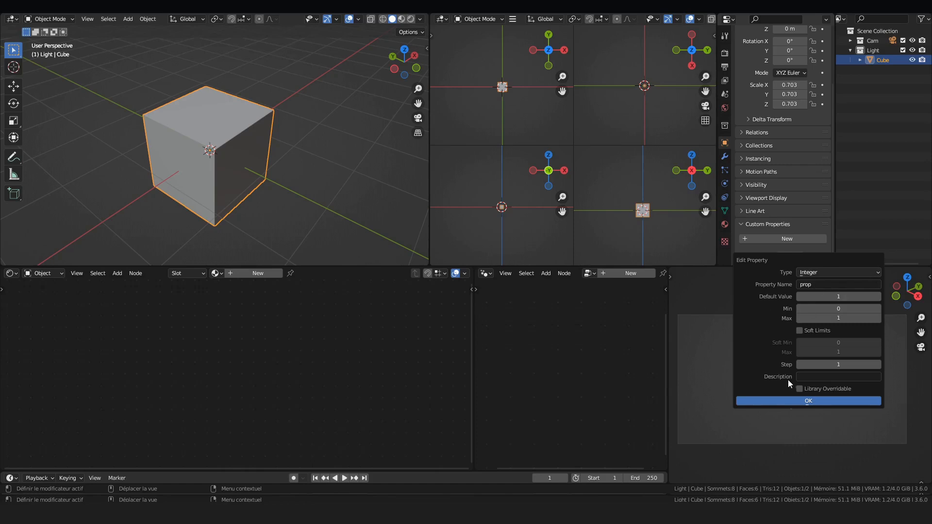
click(803, 401)
Step: Show the cube's transform values in the 3D view and add a driver to its X rotation
scroll(800, 254, up, 2)
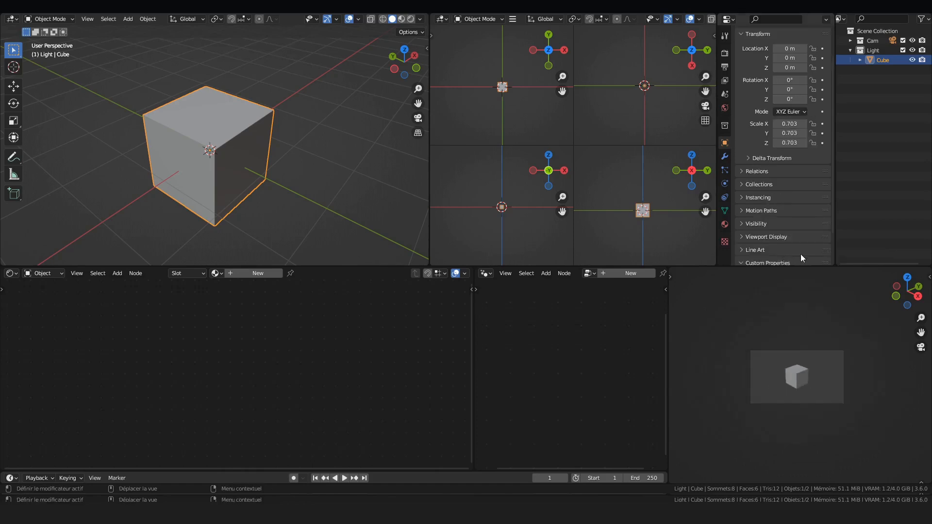
scroll(800, 255, down, 2)
scroll(275, 124, up, 2)
shift+middle_drag(255, 117, 174, 124)
scroll(287, 118, down, 2)
key(n)
scroll(202, 128, up, 1)
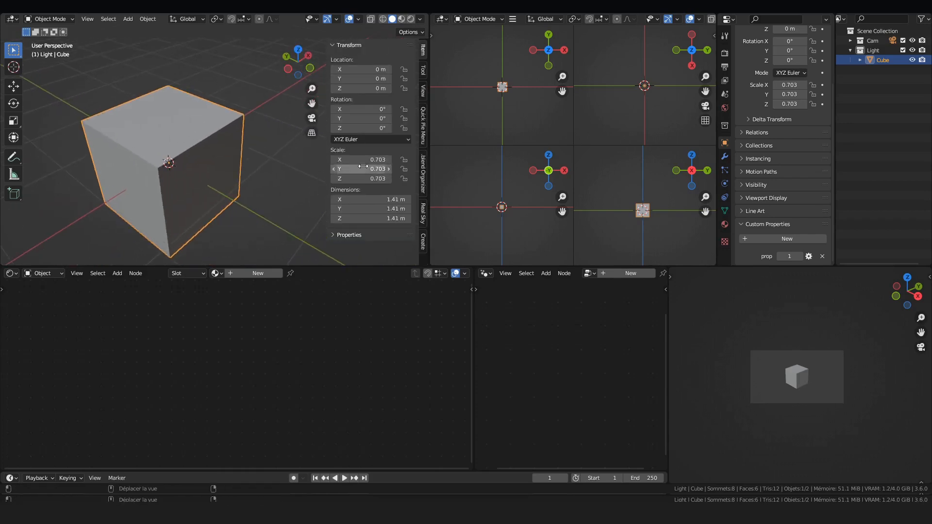
right_click(361, 108)
click(324, 129)
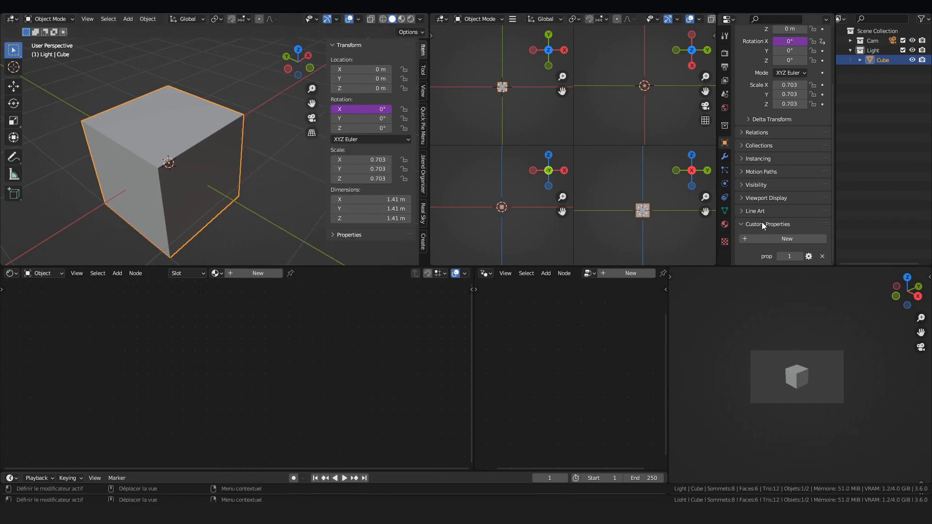
Step: Copy prop as a new driver, paste its variable into the X rotation driver, and remove the default variable var
right_click(788, 256)
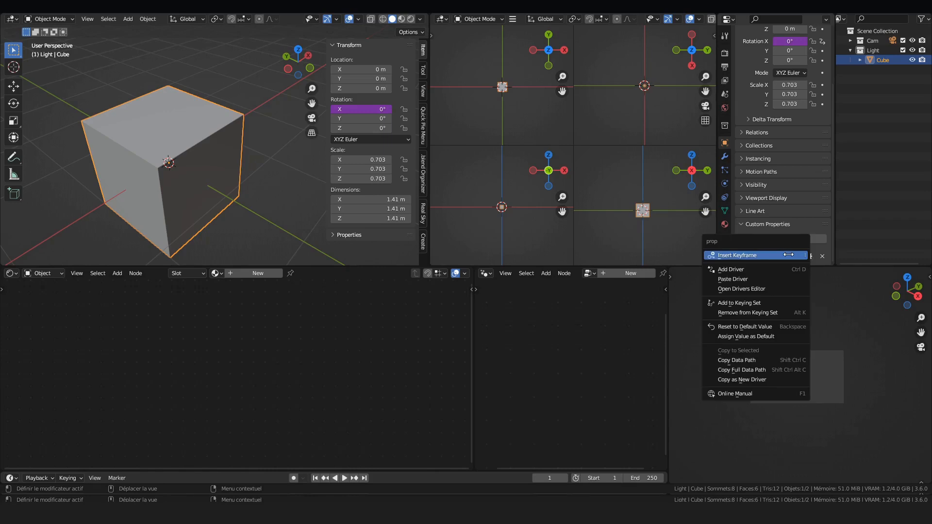
click(750, 378)
right_click(354, 108)
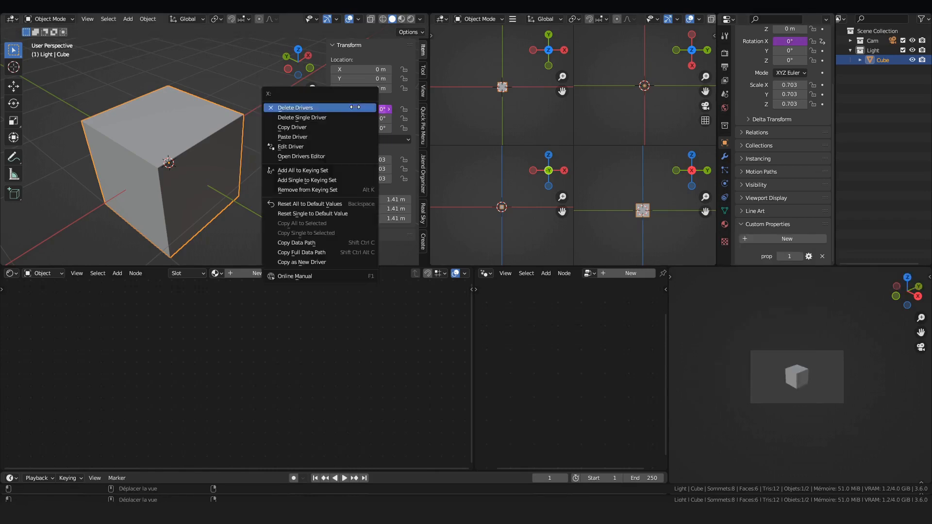
click(316, 147)
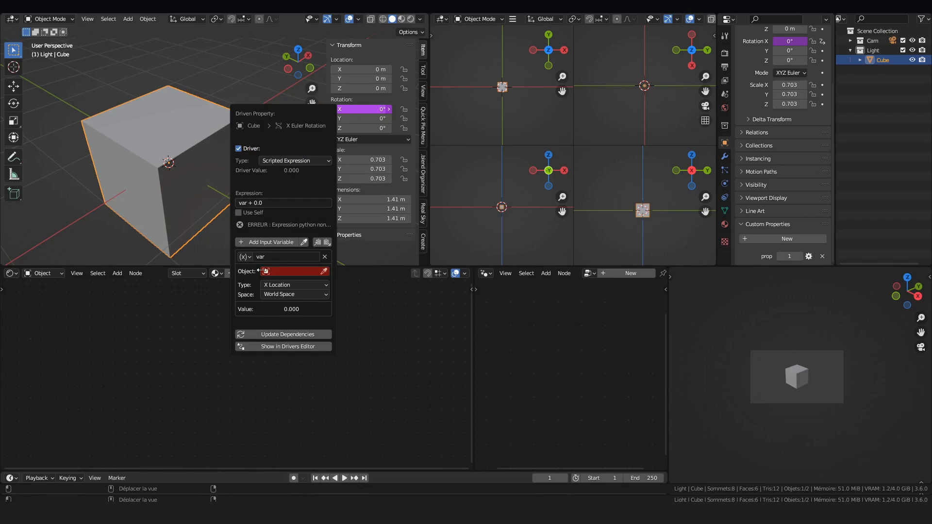
click(328, 241)
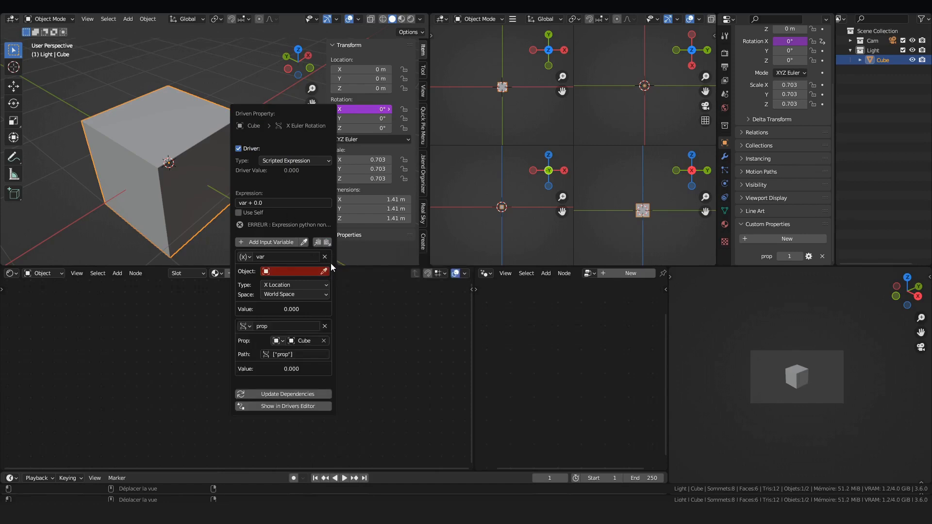
click(325, 257)
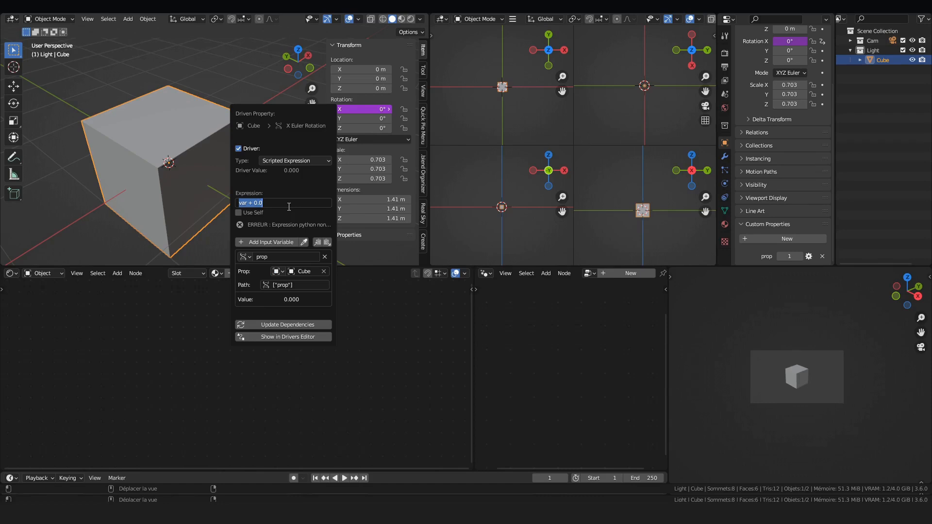
Step: Set the X rotation driver's expression to 0 if prop == 1 else 10
text(0 if prop ==)
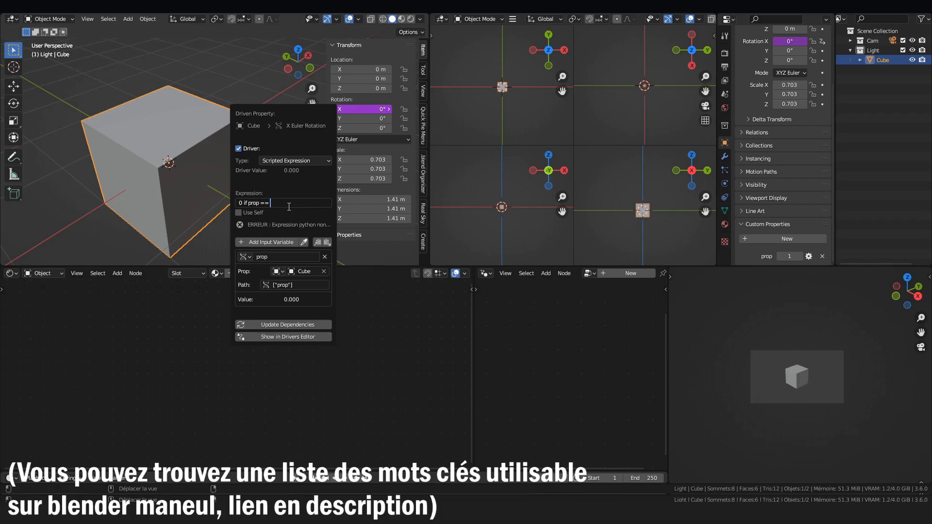
text(else)
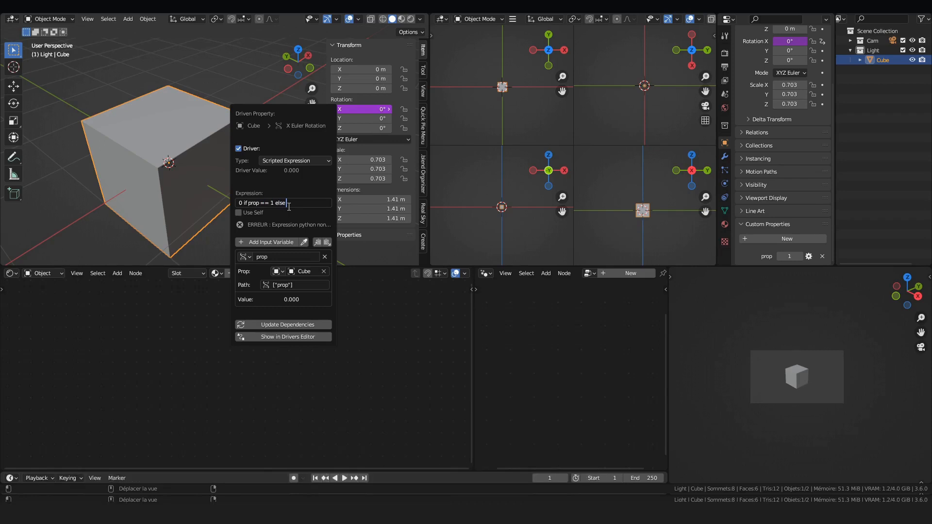
text( 10)
key(Return)
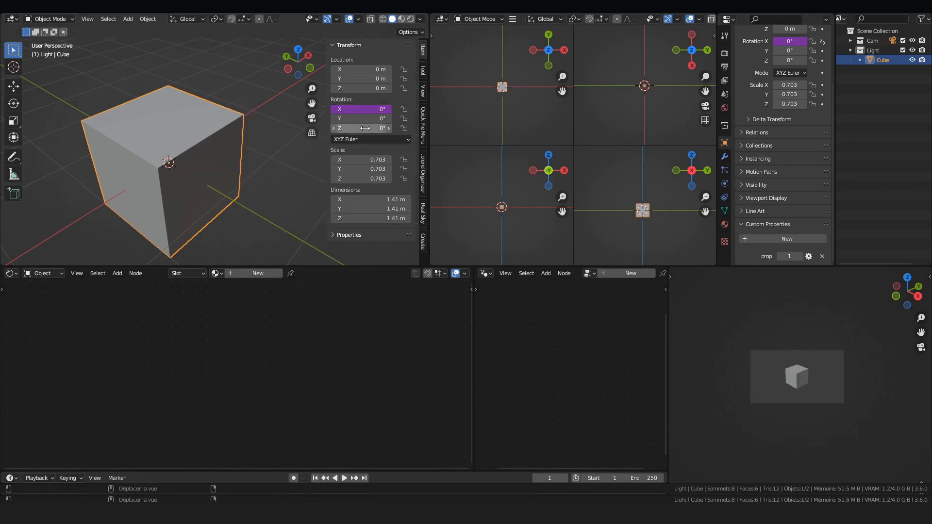
Step: Set the cube's custom property prop to 0 and check how the driven X rotation tilts the cube
click(780, 253)
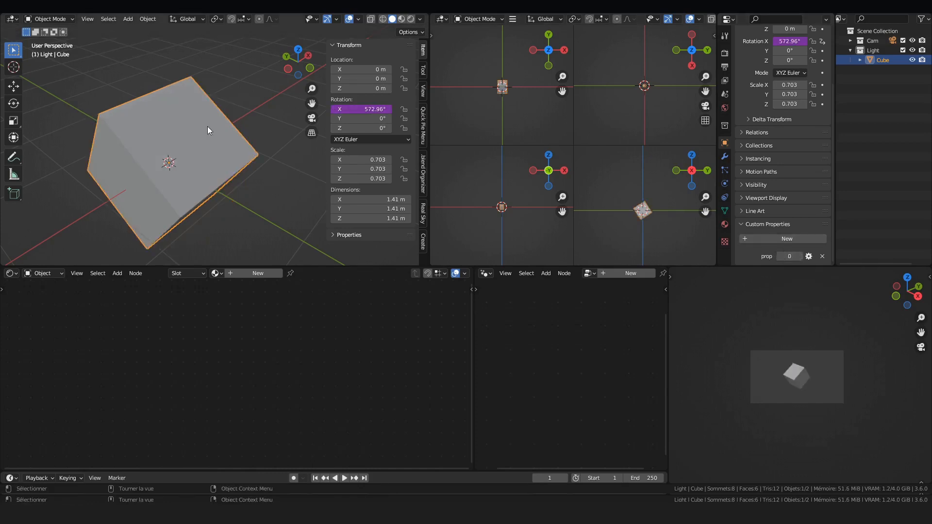
scroll(208, 127, down, 4)
middle_drag(175, 126, 199, 141)
scroll(196, 141, up, 5)
scroll(208, 153, down, 1)
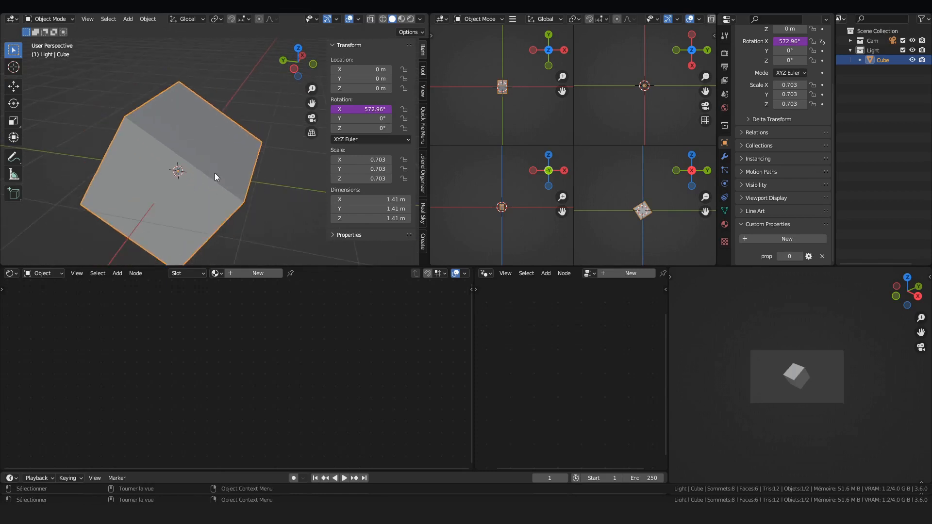
middle_drag(218, 176, 191, 141)
Step: Inspect the expression and the prop input variable in the cube's X rotation driver
right_click(362, 108)
click(350, 111)
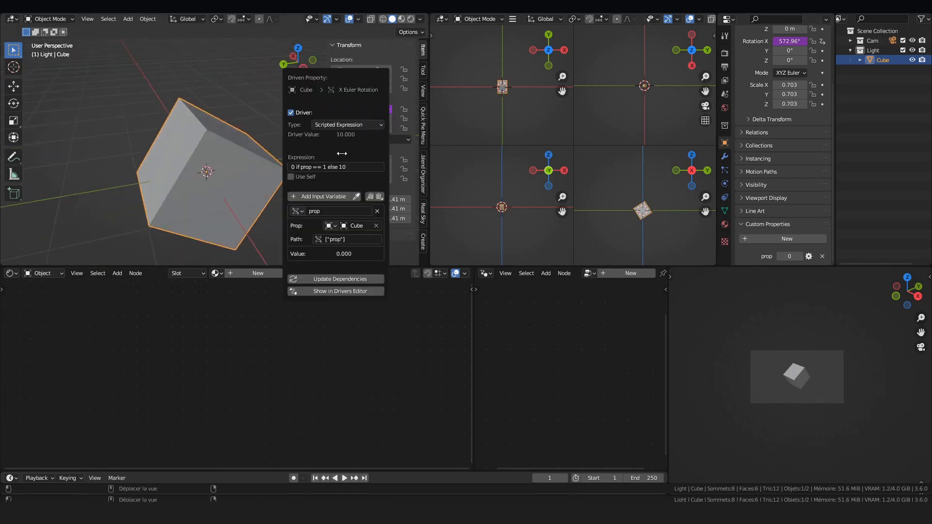
click(360, 163)
click(291, 135)
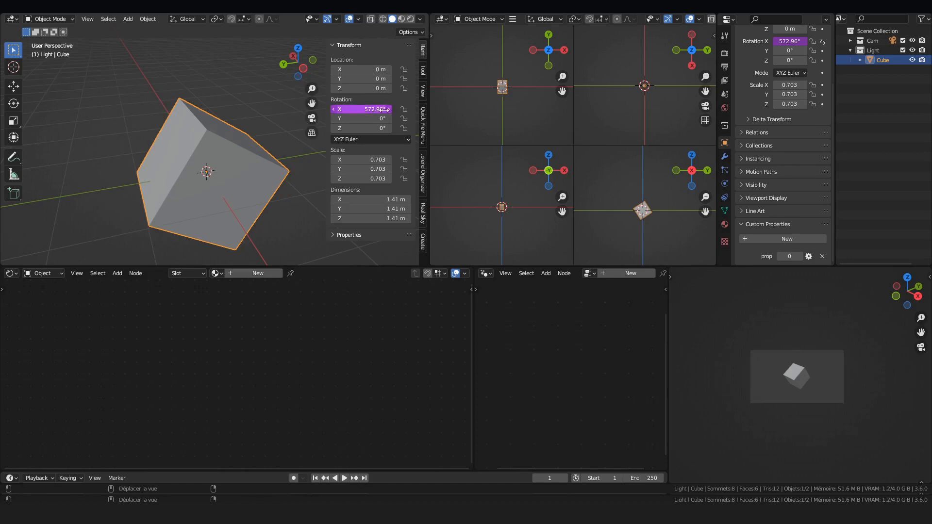
right_click(361, 109)
click(362, 110)
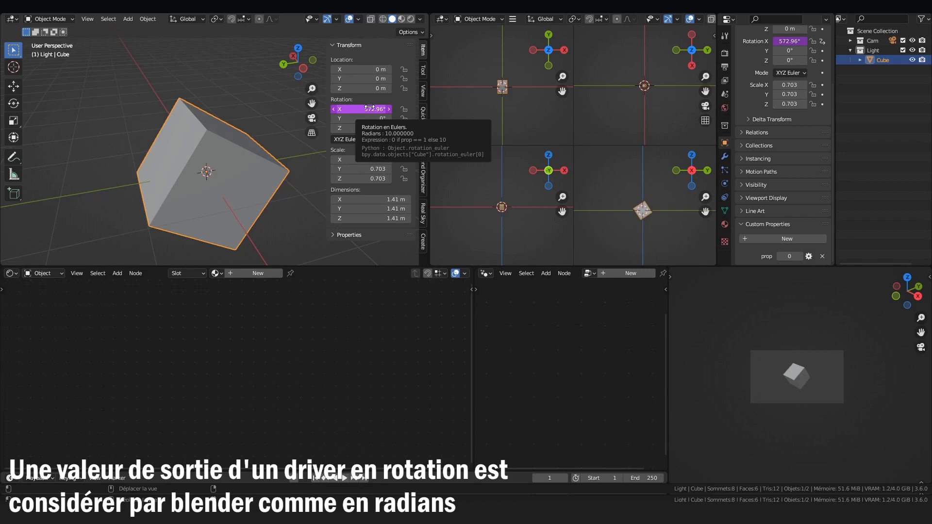
Step: Change the scene's rotation unit to Radians and check the cube's driven X rotation value
scroll(783, 75, up, 4)
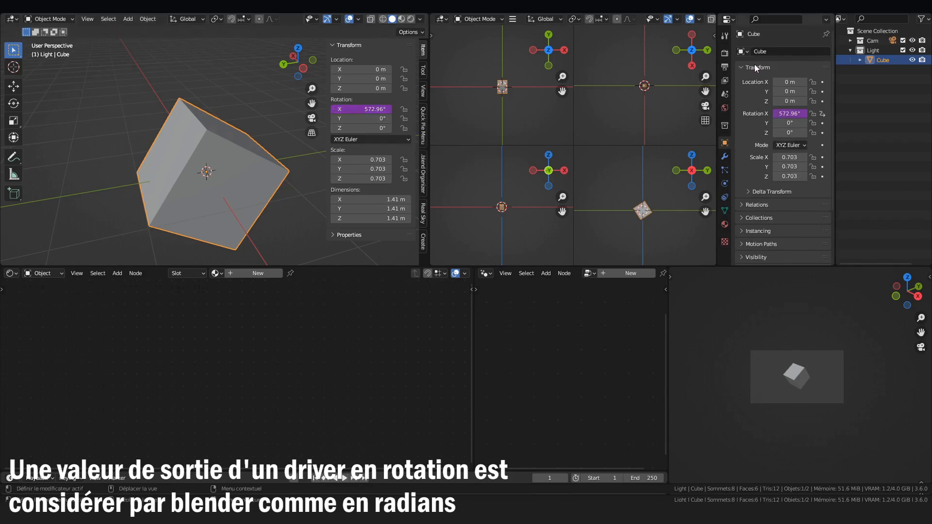
click(724, 53)
scroll(758, 74, down, 3)
scroll(777, 98, up, 3)
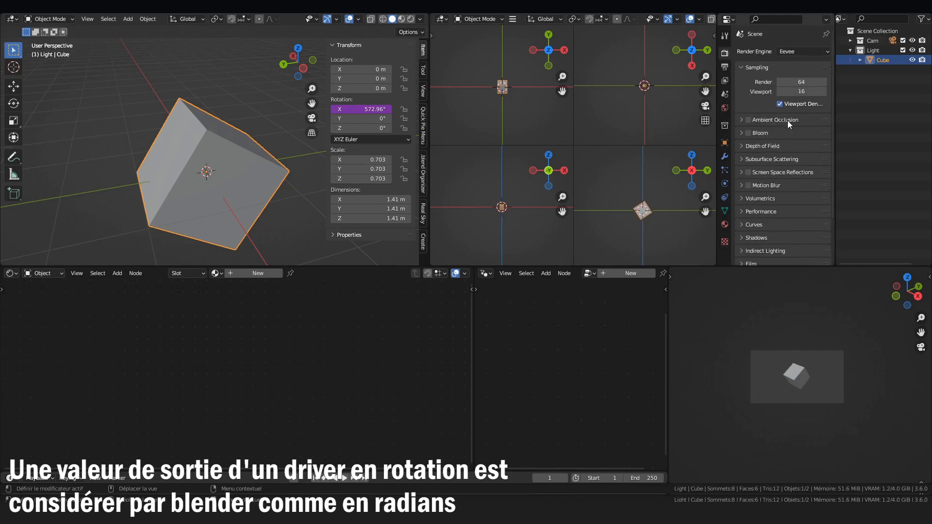
scroll(788, 120, down, 3)
scroll(750, 103, up, 3)
click(724, 93)
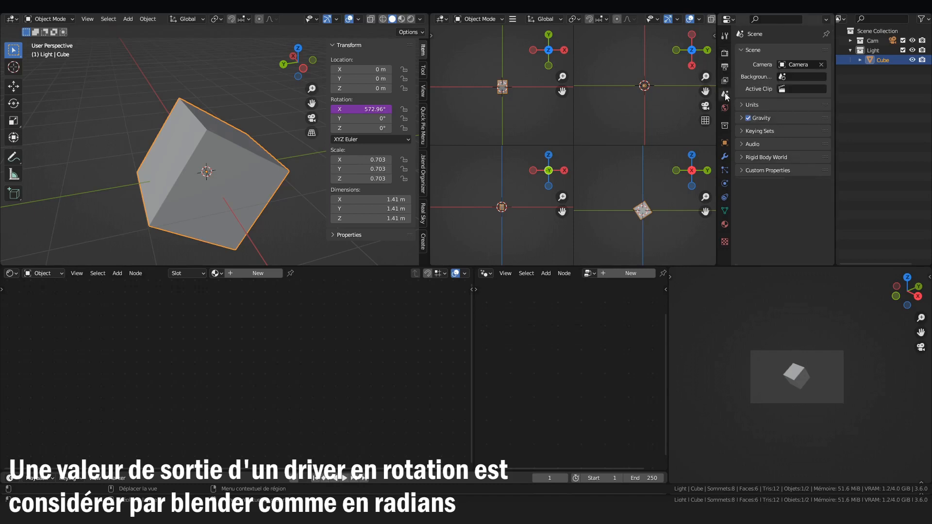
click(742, 103)
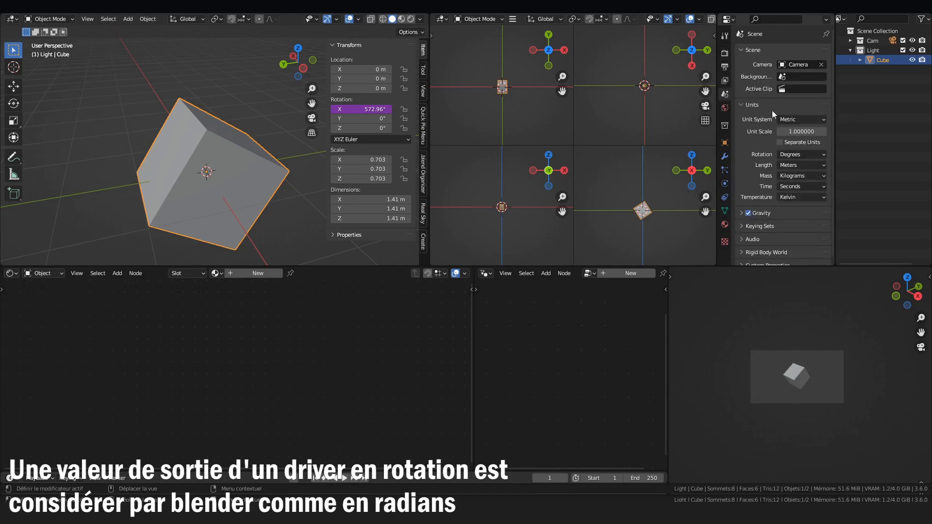
click(794, 157)
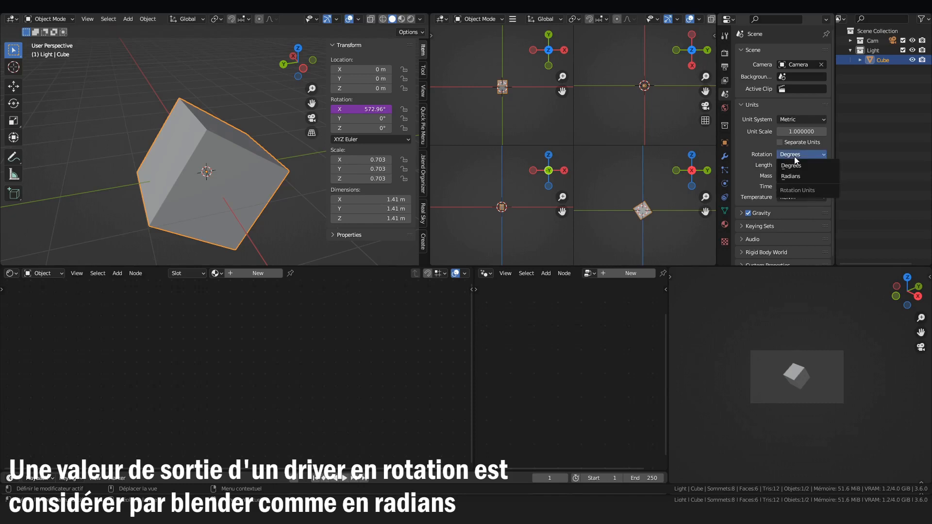
click(803, 171)
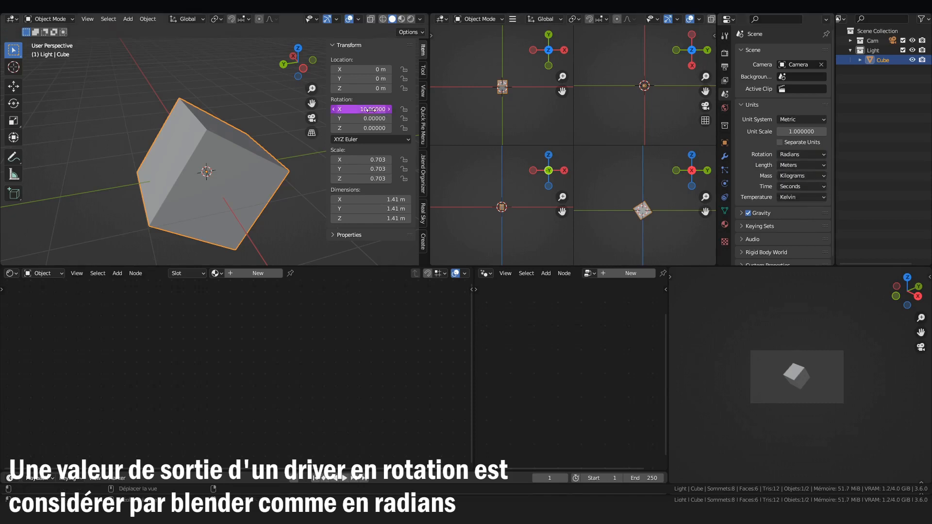
mouse_move(371, 110)
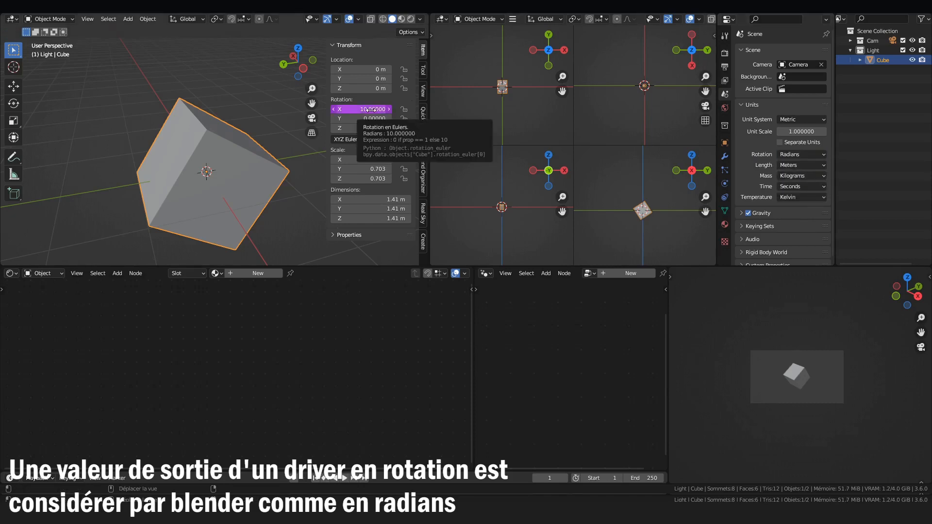
Step: Try rotating the cube by 90 around the global Z axis, cancel it, and set the scene's rotation unit back to Degrees
click(788, 154)
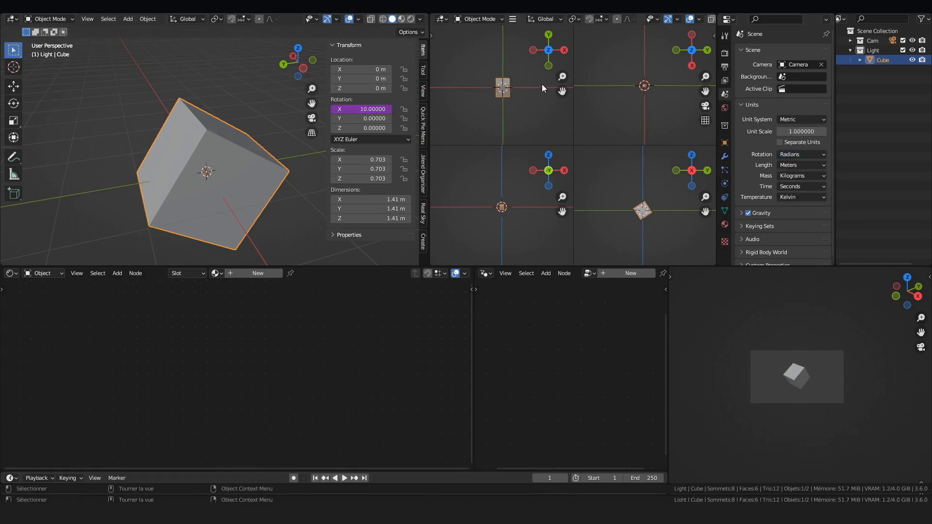
key(r)
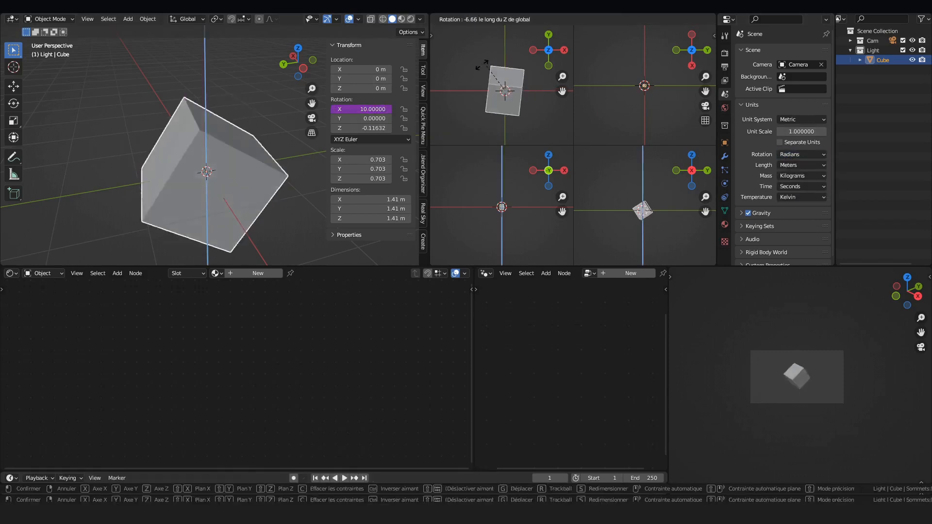
text(90)
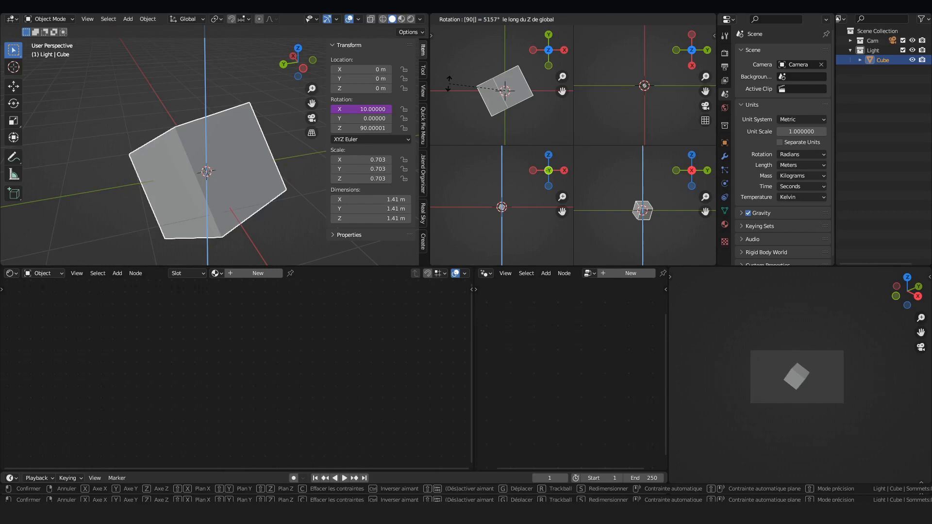
key(Escape)
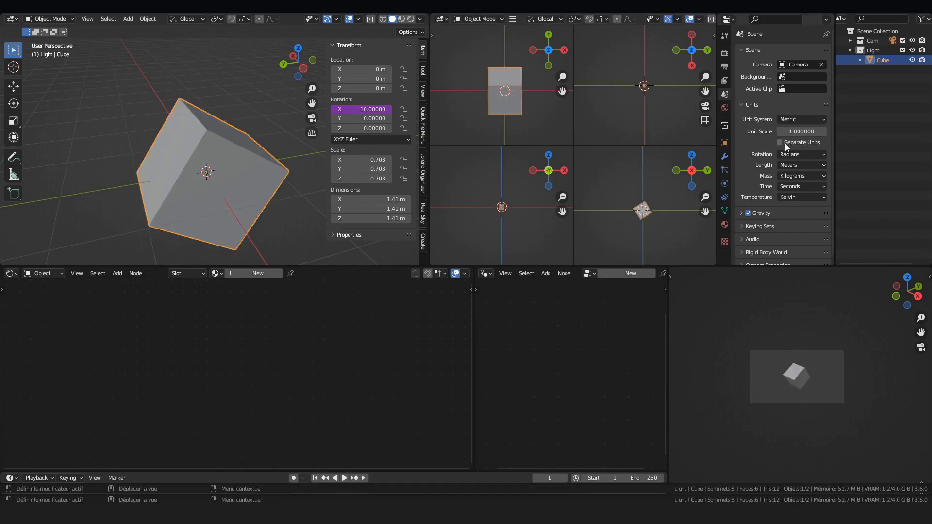
click(799, 154)
click(809, 166)
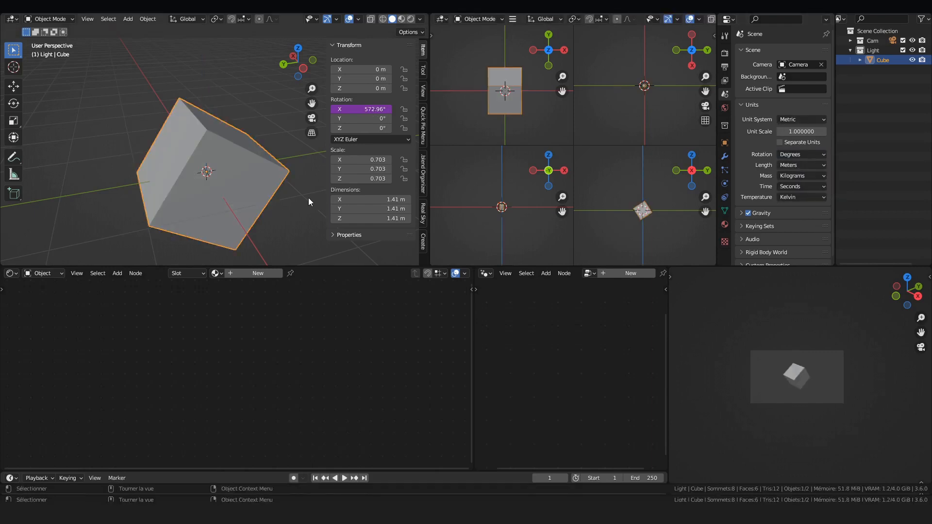
Step: Convert the cube's X rotation driver output to radians with the expression (0 if prop == 1 else 10)*pi/180
shift+middle_drag(176, 161, 212, 170)
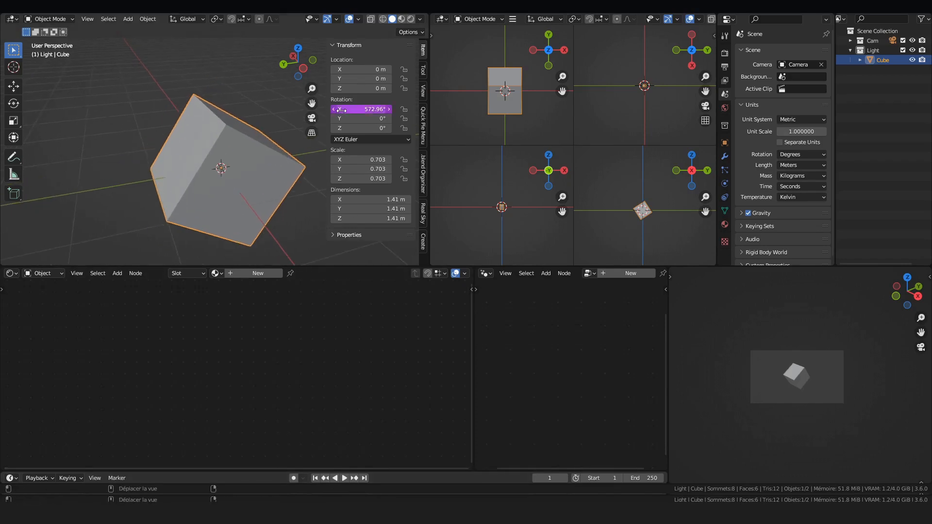
right_click(345, 108)
click(346, 107)
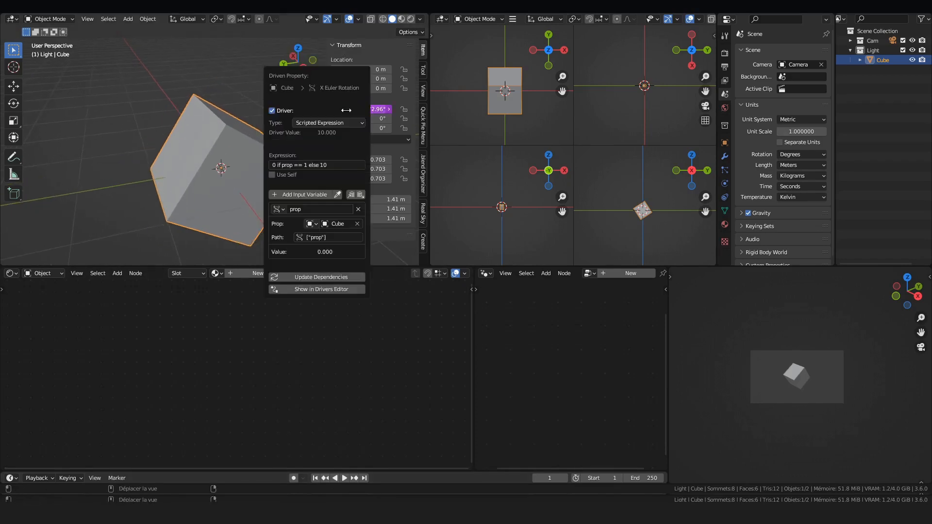
click(307, 165)
click(328, 166)
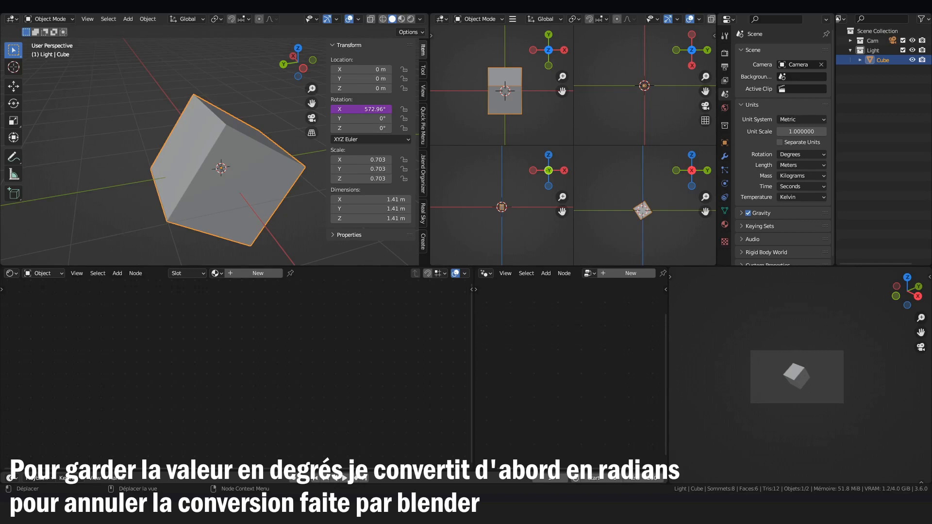
right_click(365, 109)
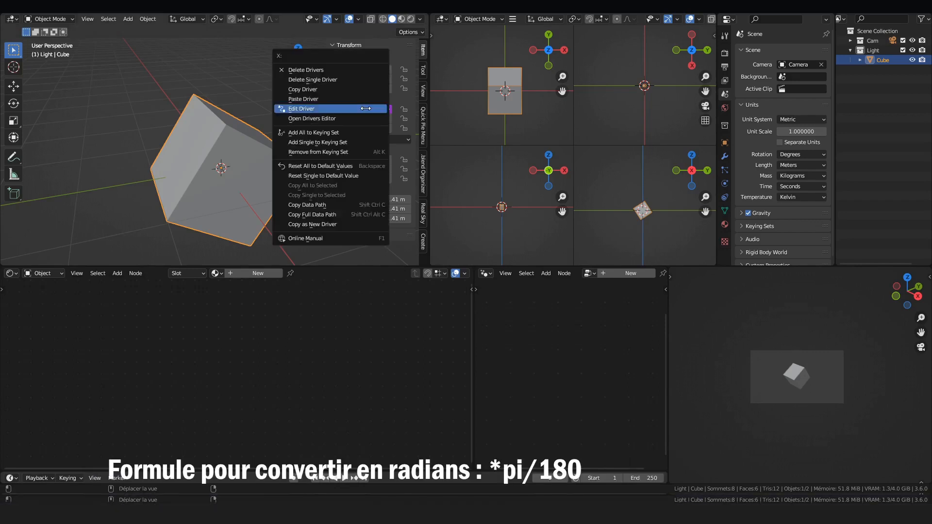
click(365, 109)
click(353, 163)
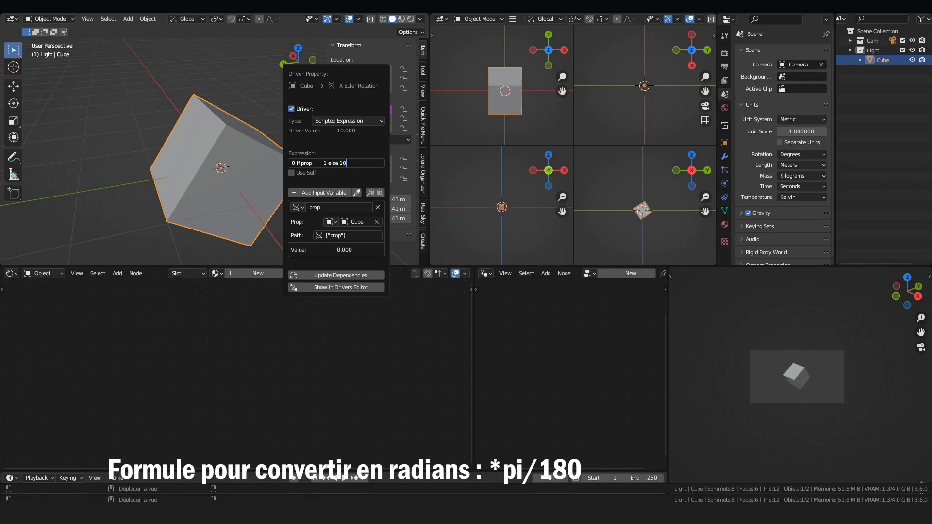
text())
text(()
text(*)
text(p)
text(i)
text(/)
text(180)
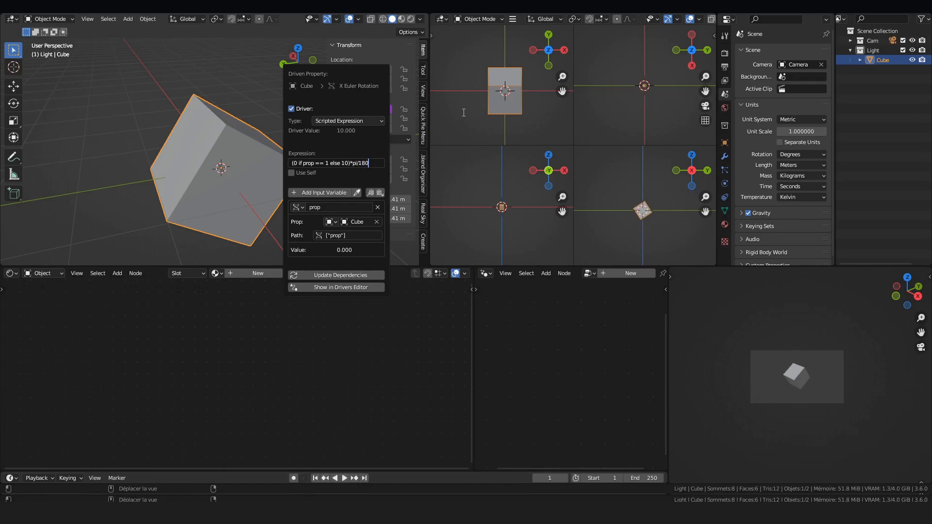
key(Return)
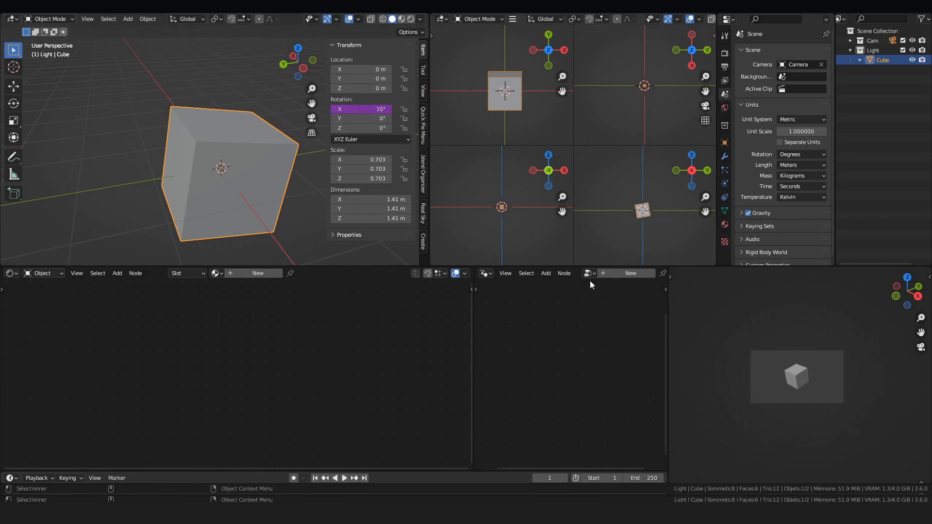
Step: Set the cube's custom property prop to 1 to test the corrected X rotation driver
scroll(787, 228, down, 1)
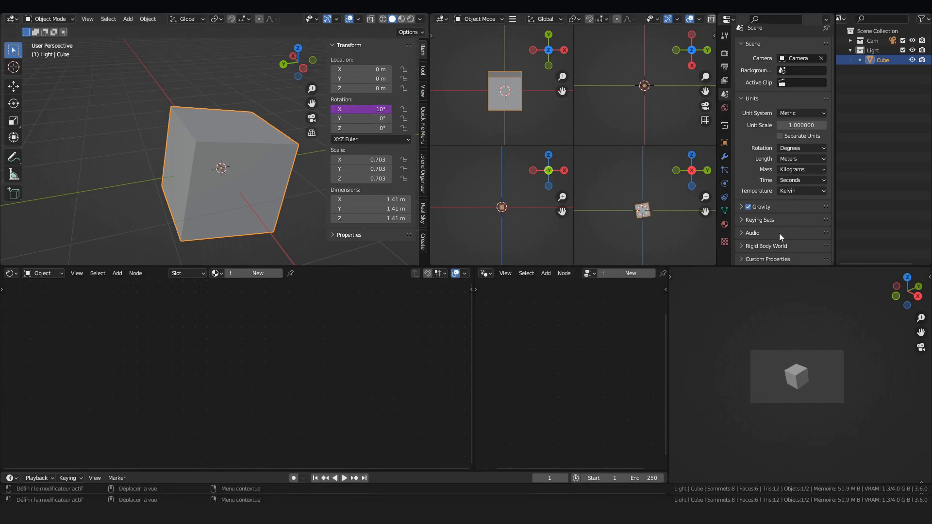
click(749, 258)
scroll(754, 233, down, 2)
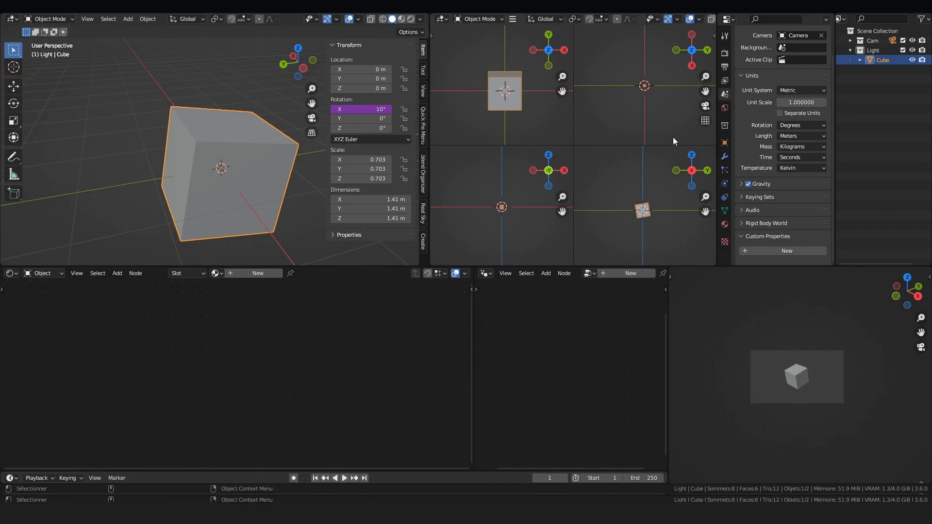
scroll(736, 105, up, 2)
click(725, 142)
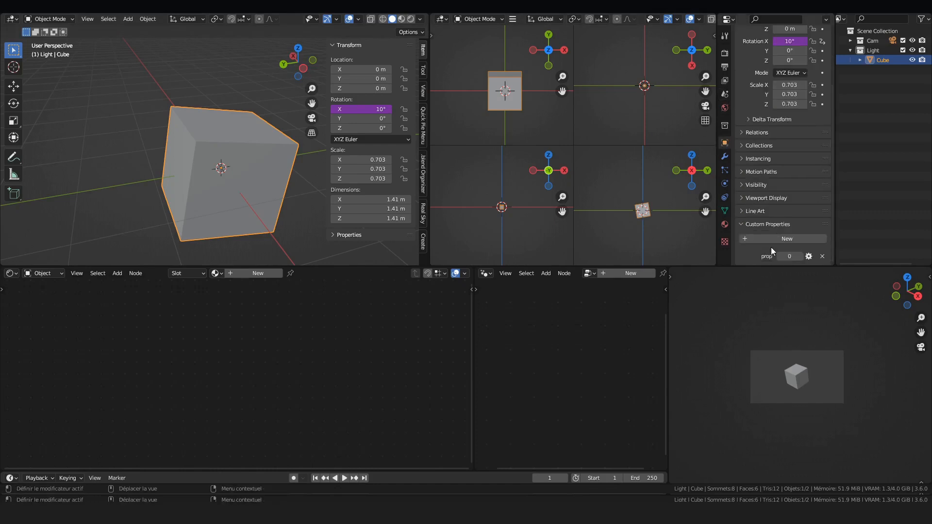
click(801, 256)
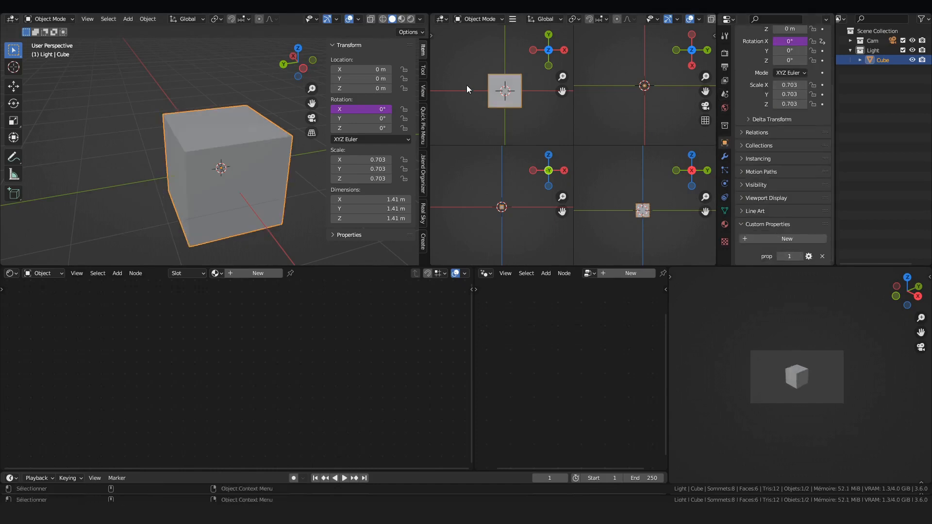
mouse_move(254, 146)
middle_down()
mouse_move(225, 141)
mouse_move(246, 155)
middle_up()
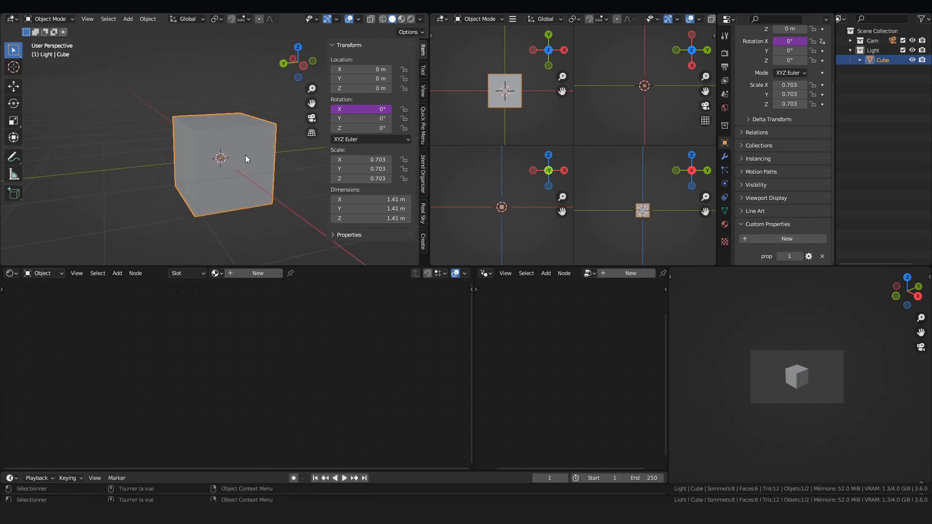
scroll(202, 131, up, 3)
middle_drag(220, 113, 211, 116)
scroll(208, 106, down, 2)
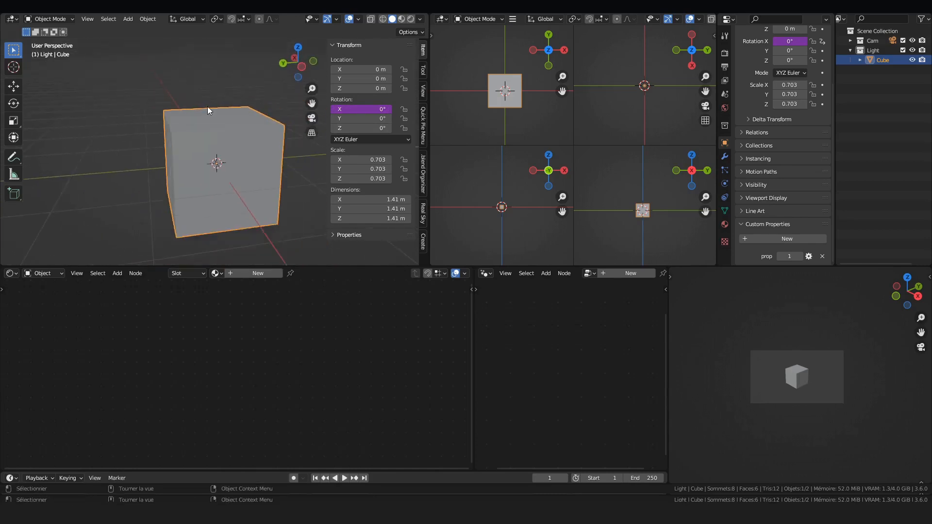
scroll(206, 97, up, 1)
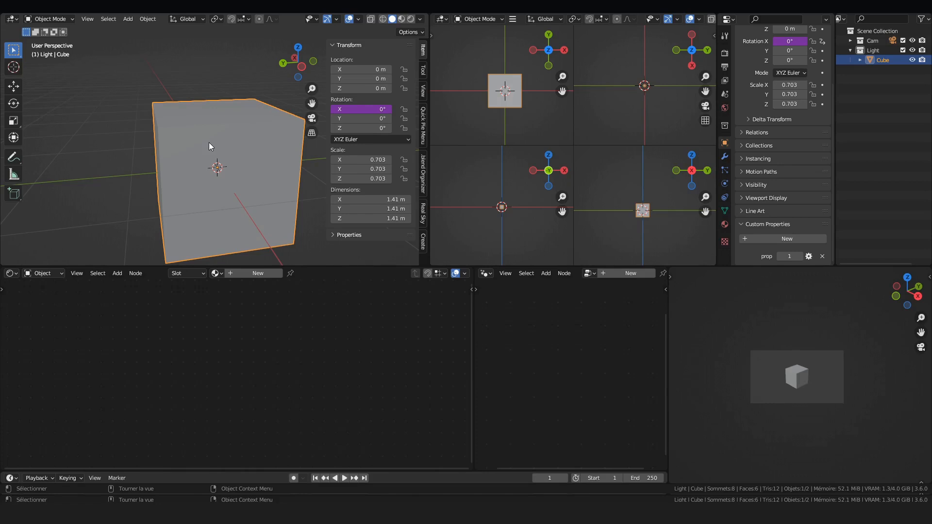
Step: Open the recent file 2-interrupteur.blend and examine the tilted switch rocker Cube.003 in the side view
key(ctrl+shift+o)
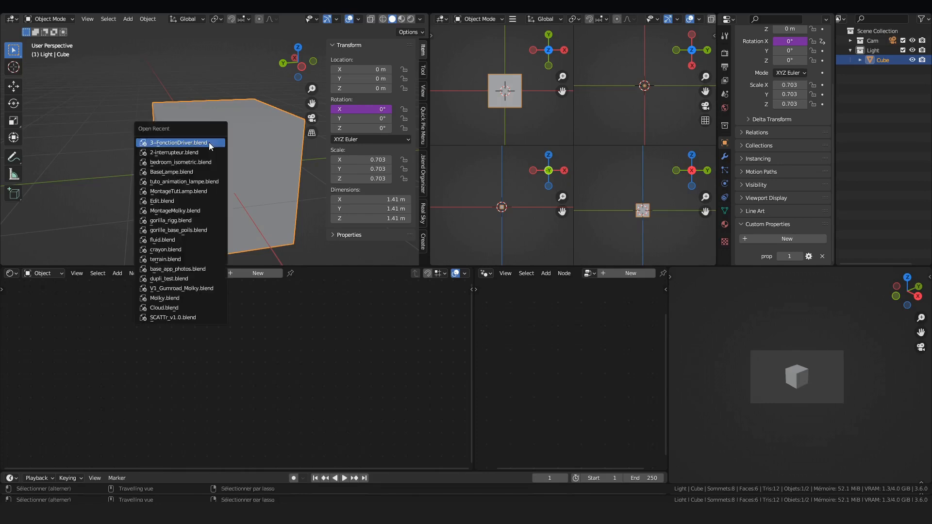
click(159, 153)
click(483, 265)
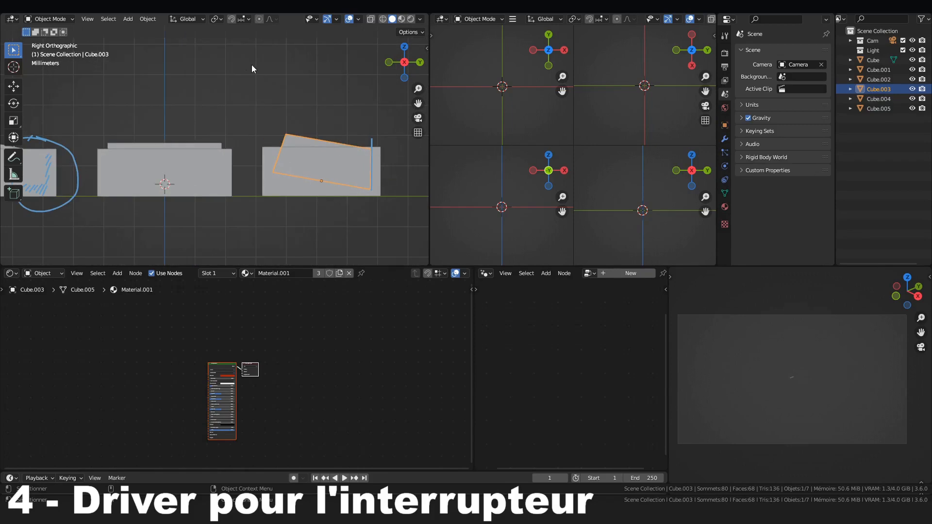
scroll(330, 180, up, 4)
shift+middle_drag(330, 179, 226, 154)
shift+middle_drag(356, 110, 223, 109)
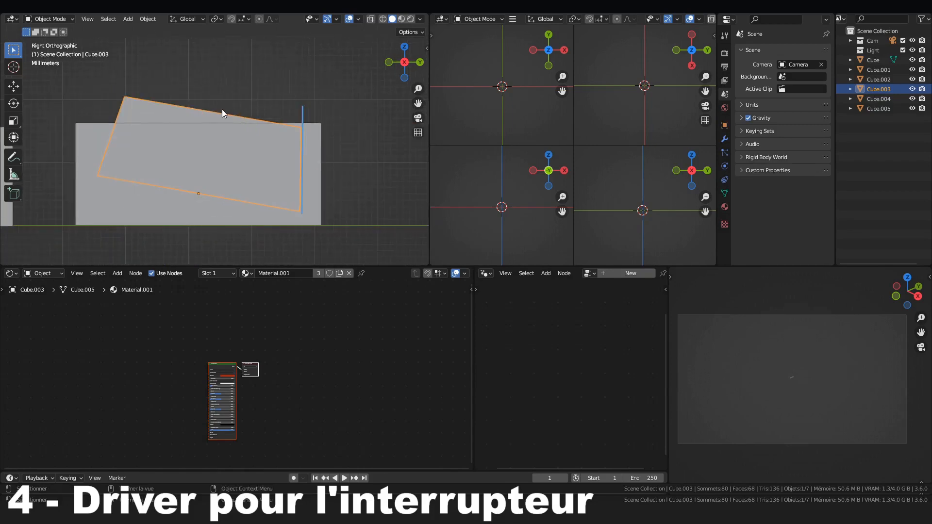
key(n)
key(n)
scroll(151, 124, down, 3)
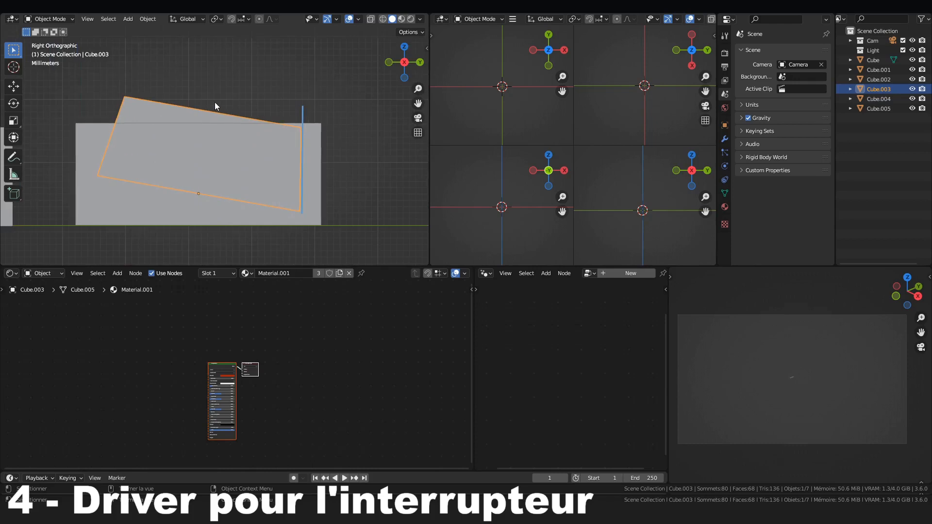
Step: Add a new custom property to the switch rocker Cube.003
key(n)
scroll(212, 107, up, 1)
scroll(209, 109, down, 1)
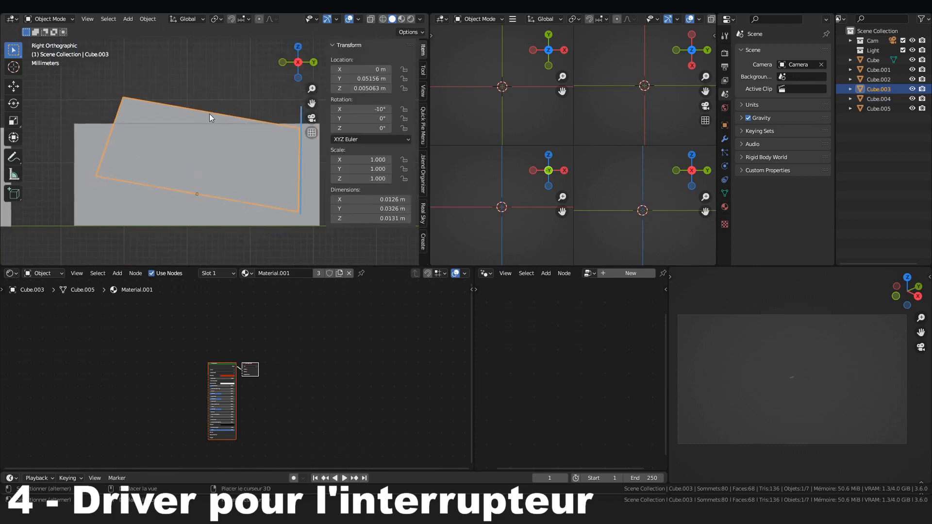
mouse_move(256, 111)
shift+middle_down()
mouse_move(177, 115)
mouse_move(252, 114)
shift+middle_up()
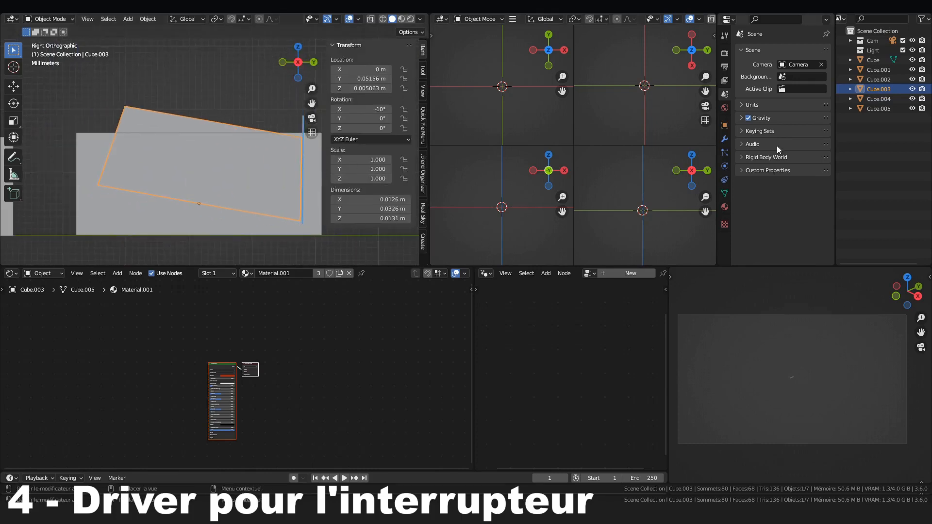
click(725, 125)
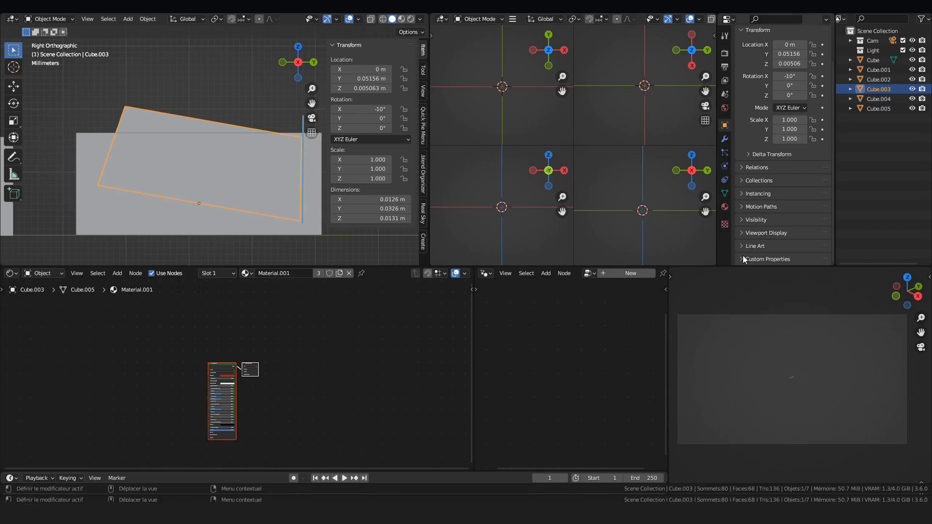
scroll(758, 233, down, 2)
click(783, 251)
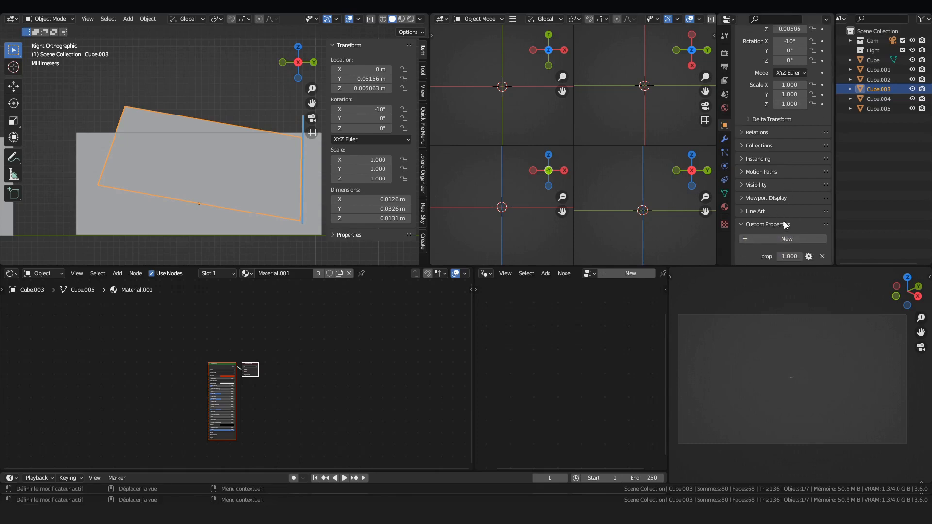
click(791, 256)
Step: Rename the rocker's custom property prop as on/off and change its type to Integer
click(809, 256)
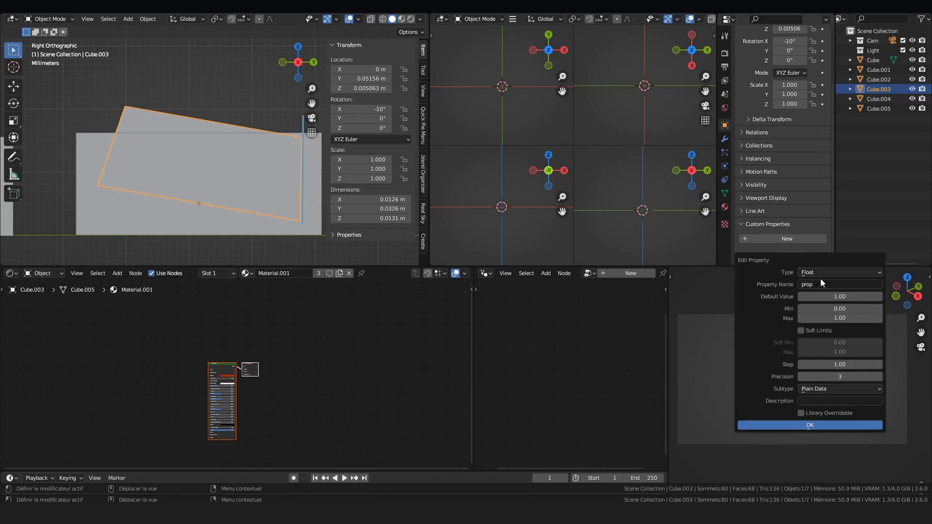
text(on/ooff)
key(BackSpace)
key(BackSpace)
key(BackSpace)
text(ff)
click(807, 271)
click(843, 302)
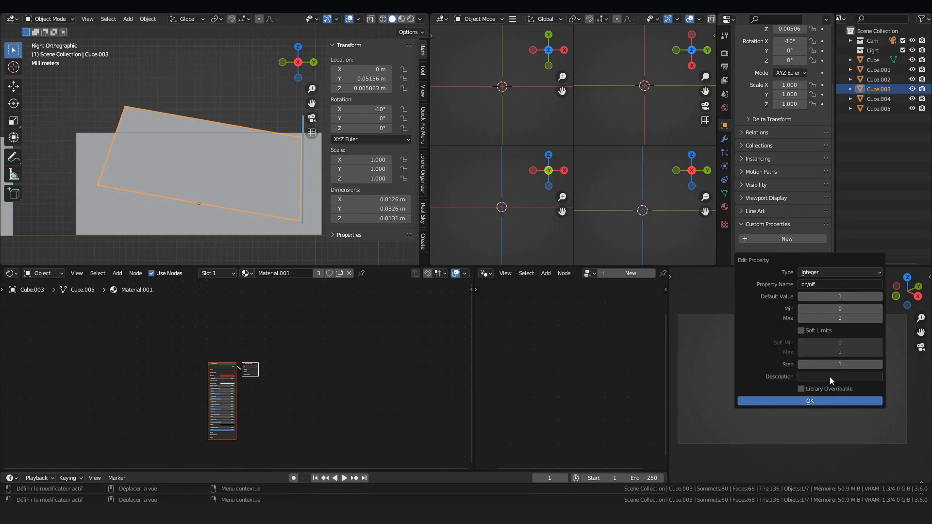
click(828, 406)
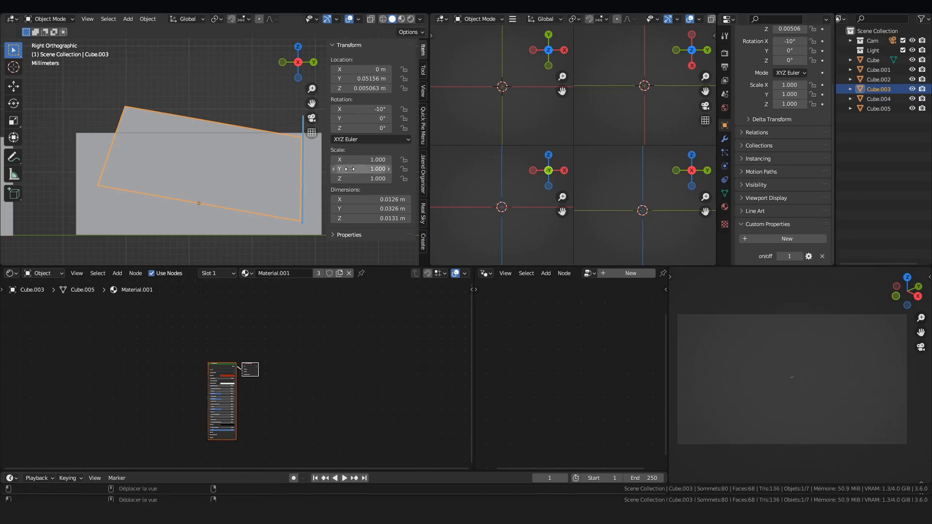
Step: Try tilting the rocker Cube.003 the other way around its X axis, to about 10.8°
scroll(208, 127, down, 1)
scroll(208, 127, up, 2)
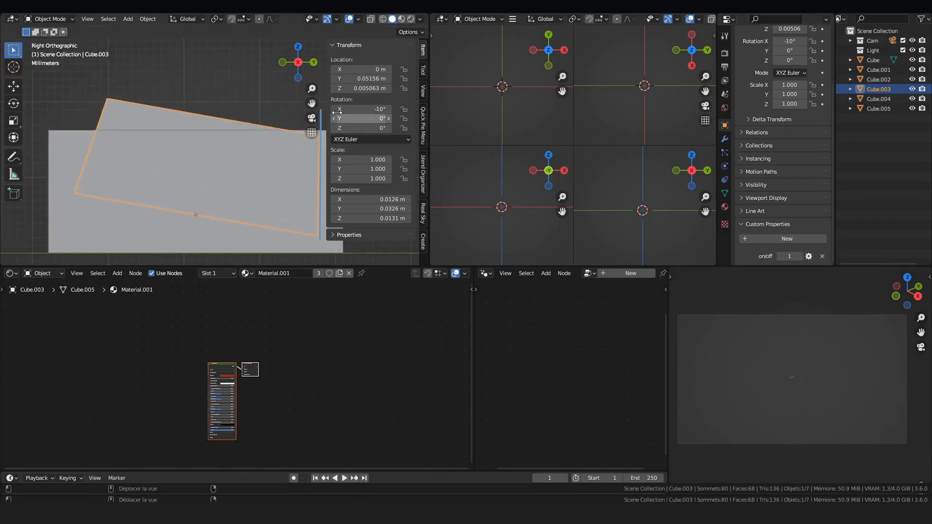
shift+middle_drag(171, 107, 112, 109)
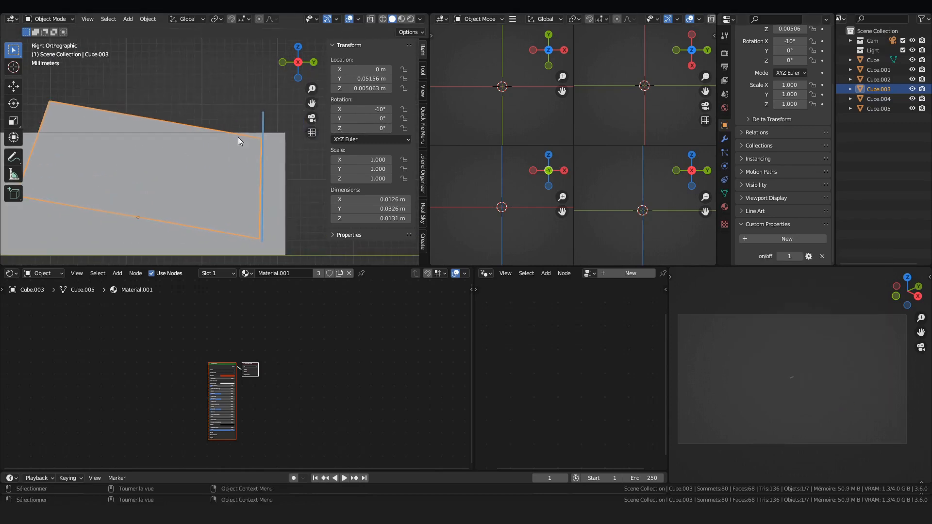
shift+middle_drag(167, 139, 215, 139)
mouse_move(362, 109)
mouse_down()
mouse_move(313, 109)
mouse_move(378, 109)
mouse_move(356, 109)
mouse_move(369, 110)
mouse_up()
click(368, 111)
key(Return)
click(368, 111)
click(368, 111)
text(+)
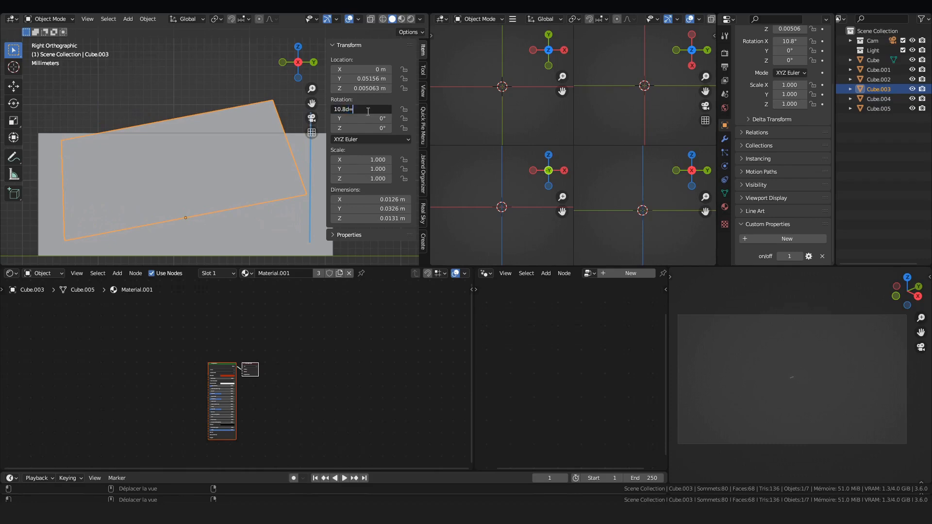
key(BackSpace)
key(BackSpace)
key(BackSpace)
key(Escape)
Step: Set the rocker's X rotation to 0°
click(368, 112)
click(368, 111)
key(BackSpace)
key(BackSpace)
key(BackSpace)
key(BackSpace)
key(BackSpace)
text(0)
key(Return)
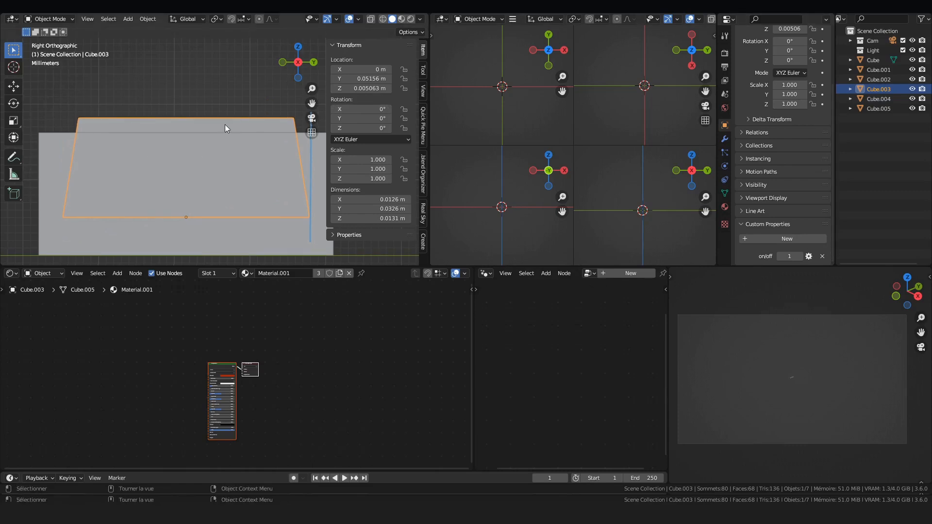
Step: Add a driver to the rocker's X rotation with the copied on/off property as its variable, and delete the default variable var
right_click(787, 257)
right_click(362, 112)
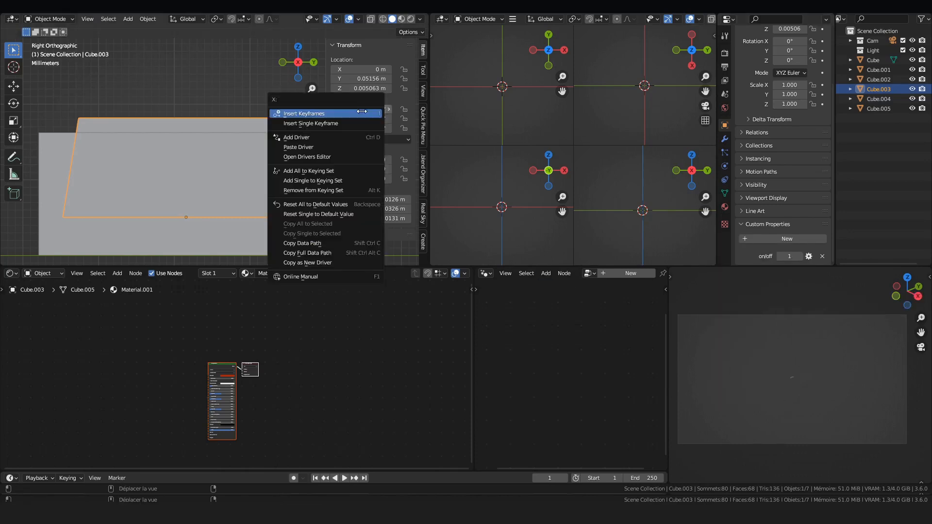
click(301, 137)
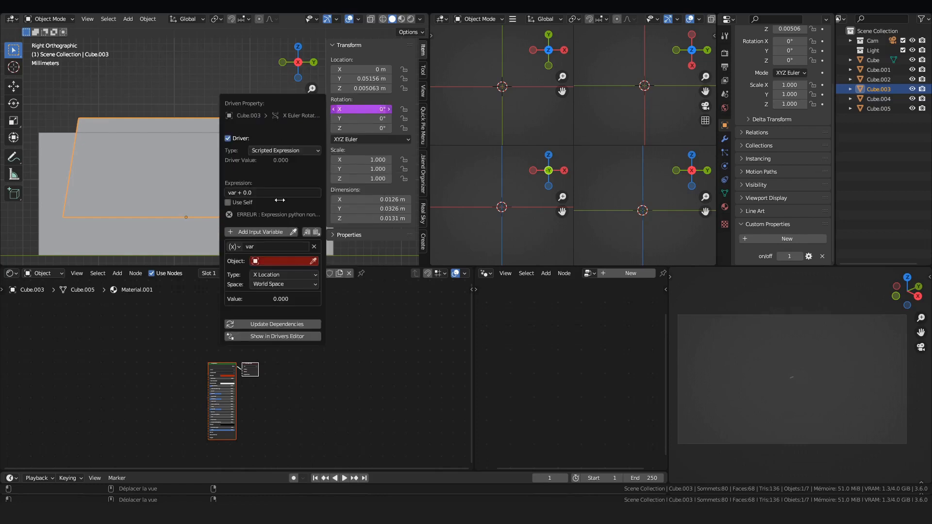
click(316, 232)
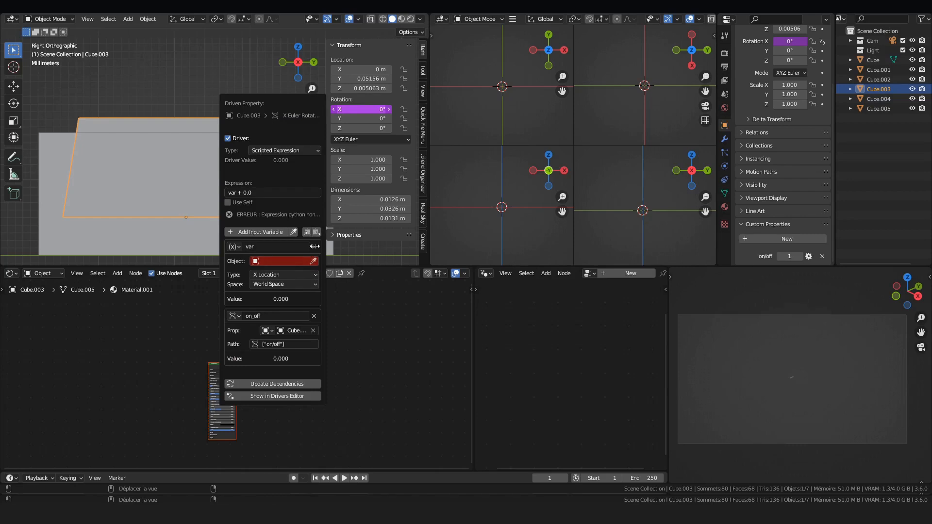
click(315, 246)
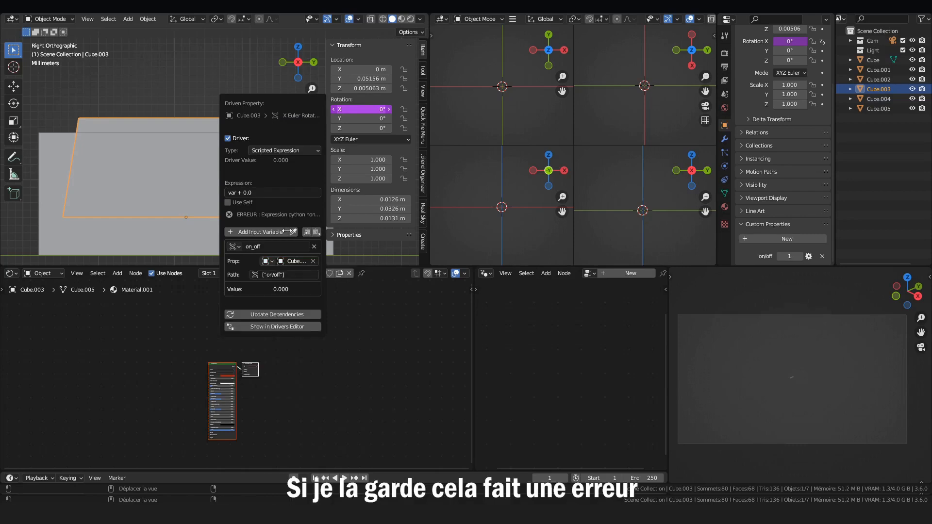
Step: Set the driver's expression to (-10 if on_off == 0 else 10)*pi/180 and test it with the on/off property
click(267, 192)
text(on)
key(BackSpace)
key(BackSpace)
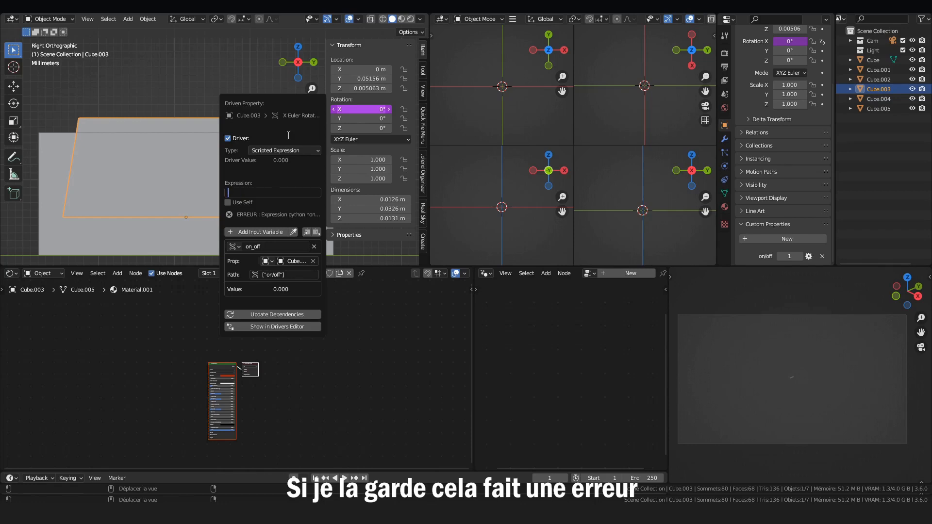
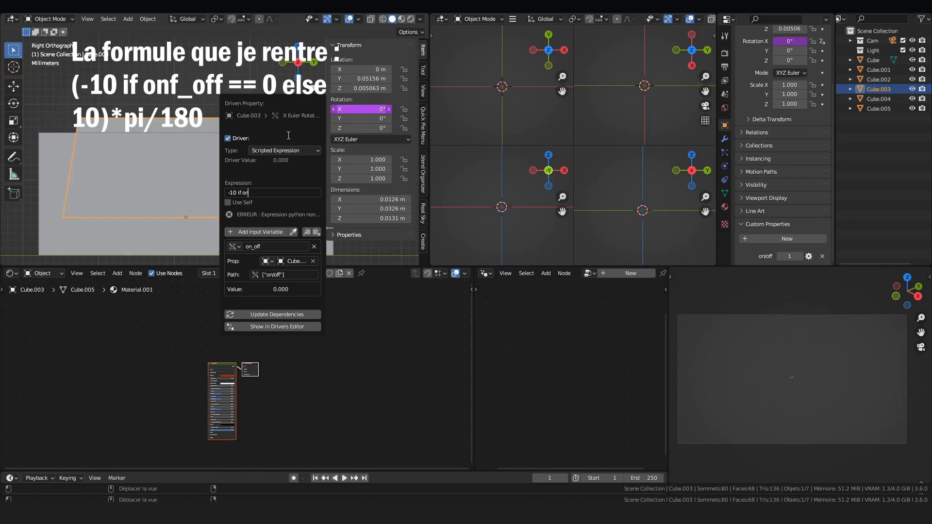
text(_o)
text(ff ==)
text(lse)
text(()
text(pi/180)
key(Return)
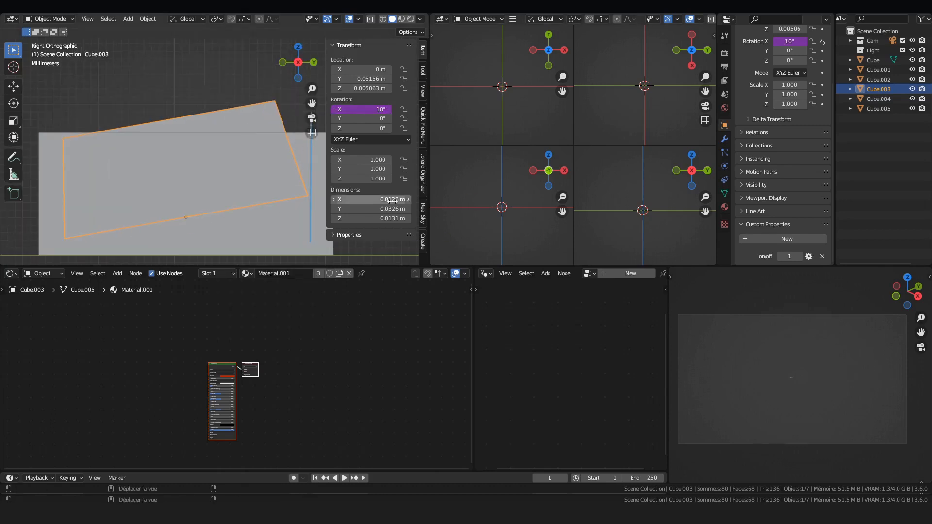
click(779, 256)
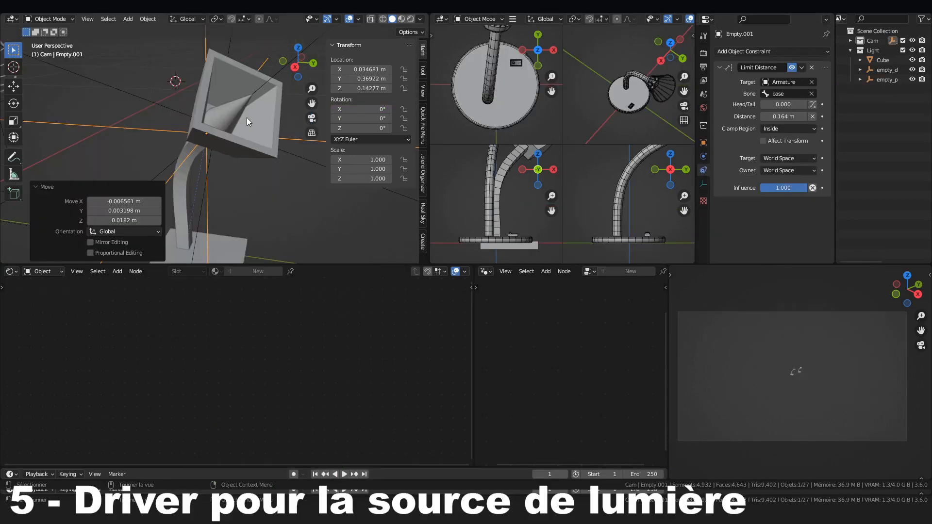
Step: Select the desk lamp's bulb, light_desk_lamp, and display the scene in Rendered shading
click(246, 117)
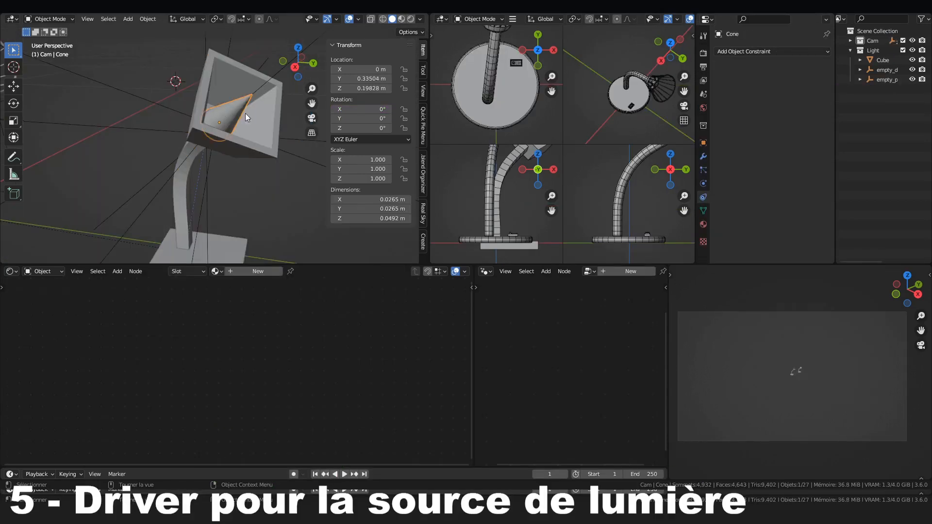
scroll(177, 78, down, 5)
middle_drag(176, 77, 258, 100)
scroll(277, 124, up, 5)
click(214, 98)
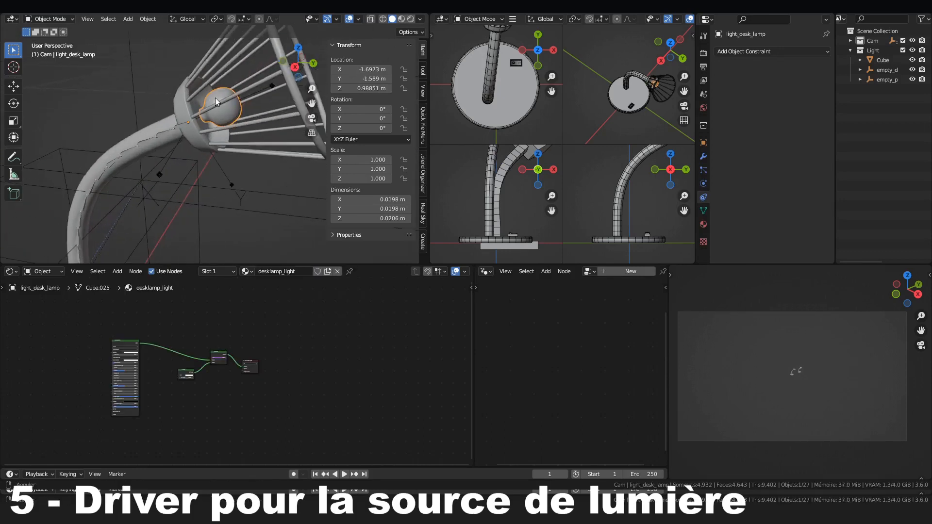
click(411, 19)
scroll(238, 374, up, 4)
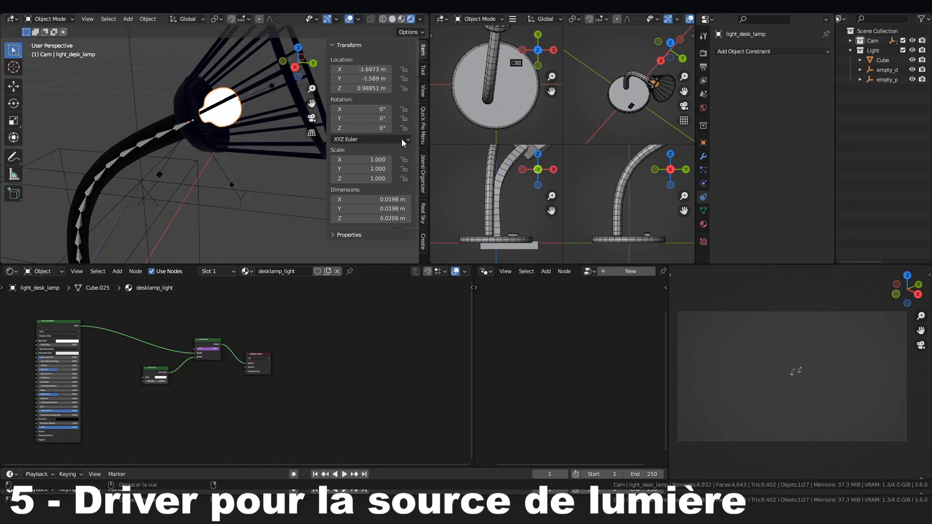
Step: Select the switch switch_desk_lamp on the lamp's base and toggle its on_off property to test the bulb's light
scroll(202, 164, down, 4)
scroll(170, 227, up, 2)
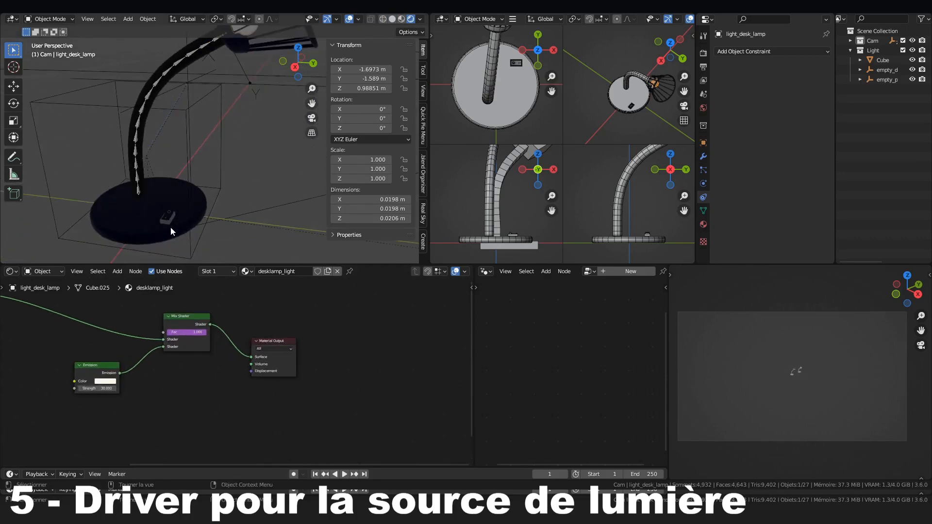
click(166, 219)
click(337, 235)
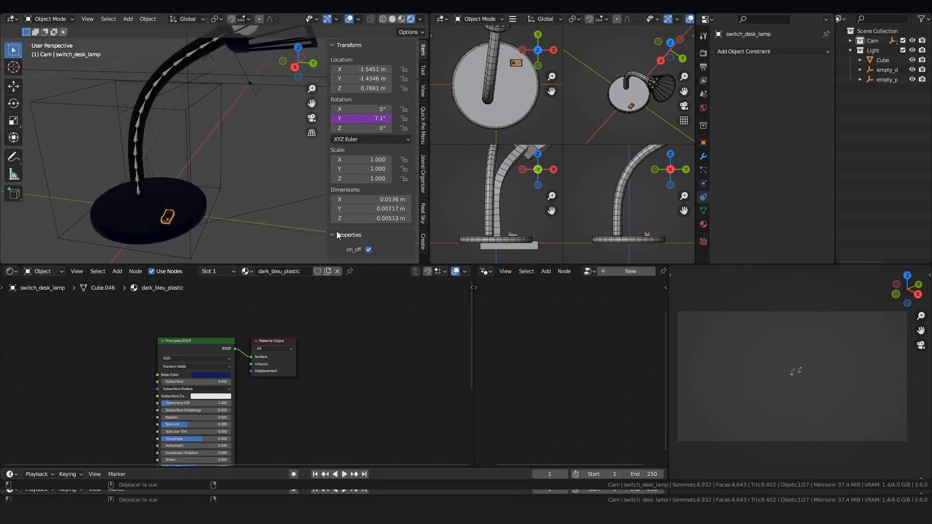
click(368, 249)
shift+middle_drag(210, 163, 209, 170)
scroll(229, 68, up, 5)
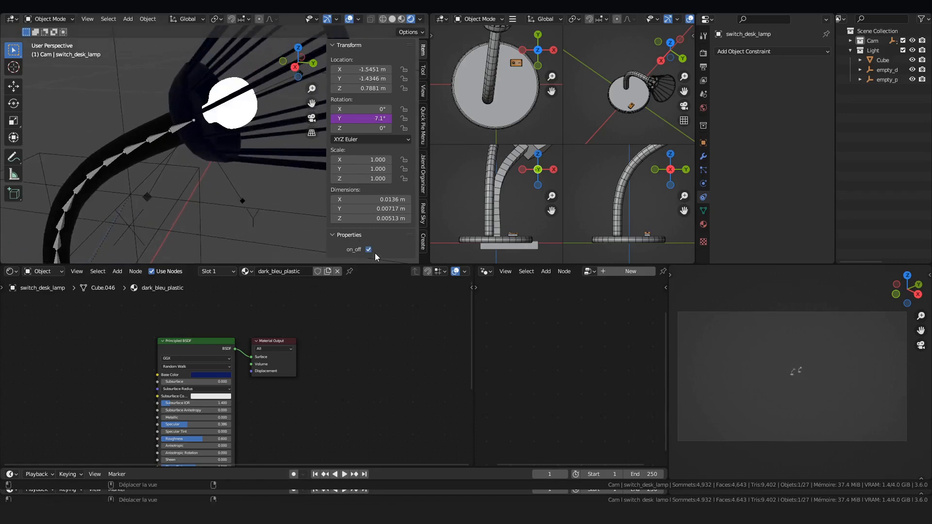
Step: Select the bulb light_desk_lamp and switch the render engine to Cycles to check how it lights the lampshade
click(230, 102)
key(Home)
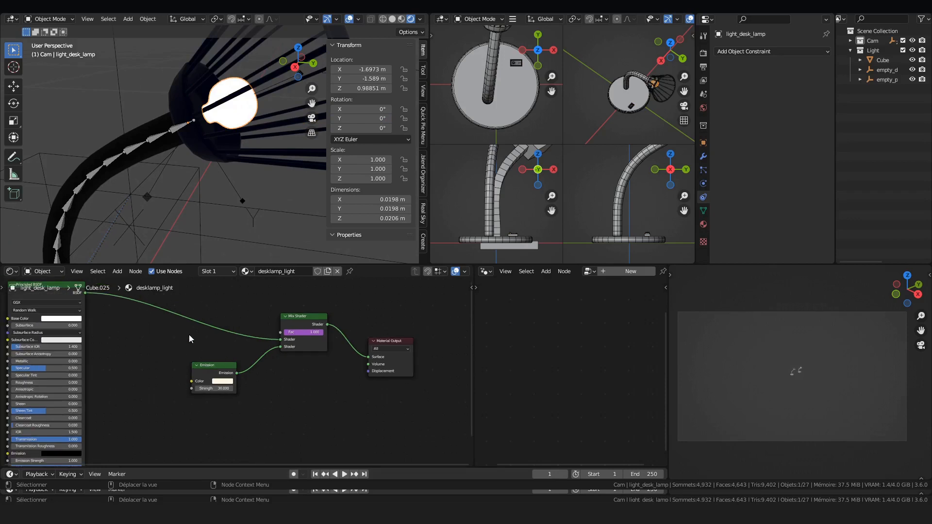
middle_drag(297, 311, 374, 320)
scroll(339, 354, up, 2)
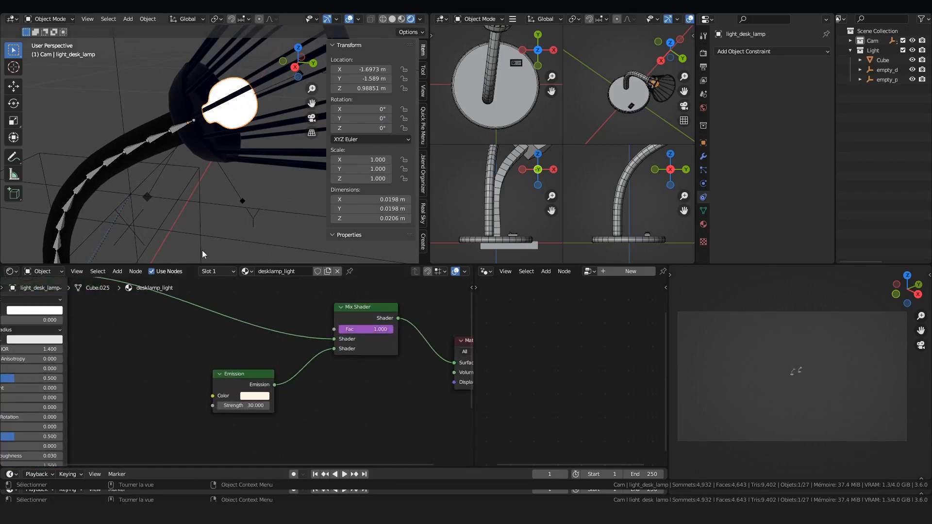
click(750, 50)
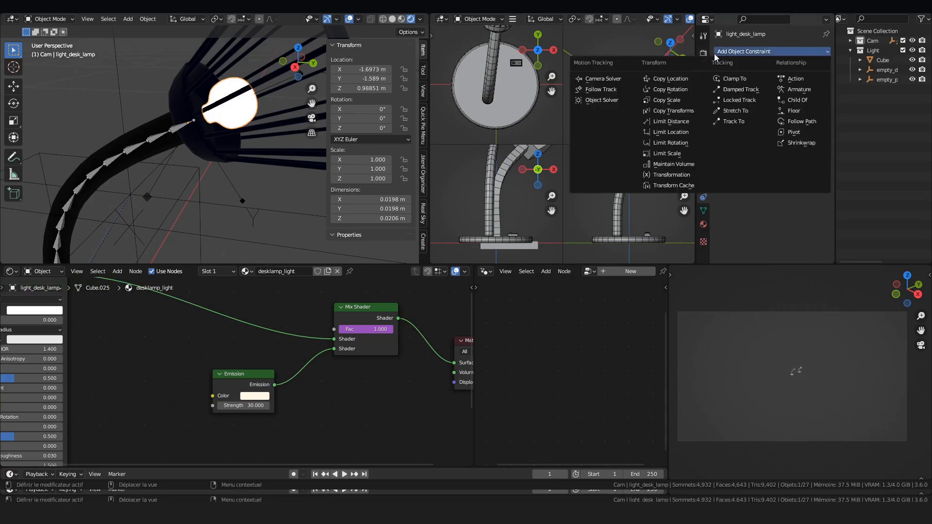
click(704, 53)
click(774, 52)
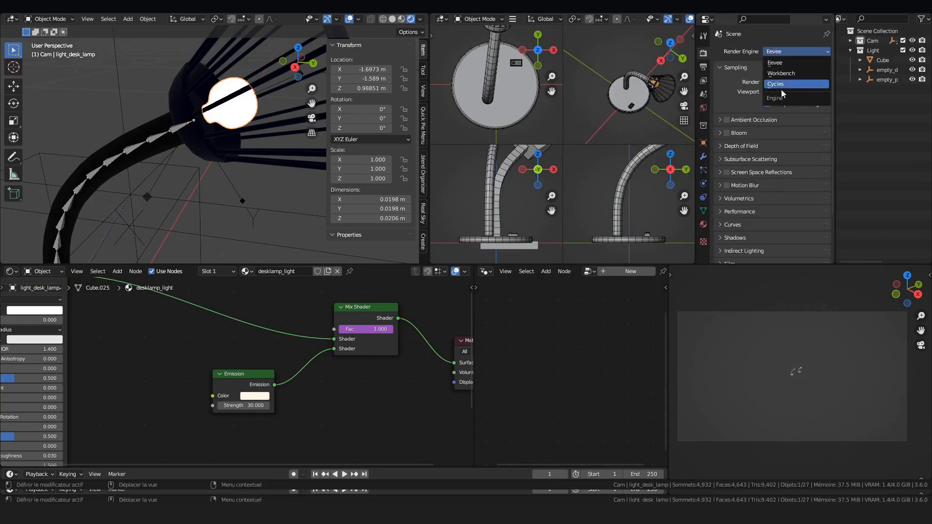
click(782, 84)
middle_drag(218, 146, 208, 78)
scroll(250, 376, down, 1)
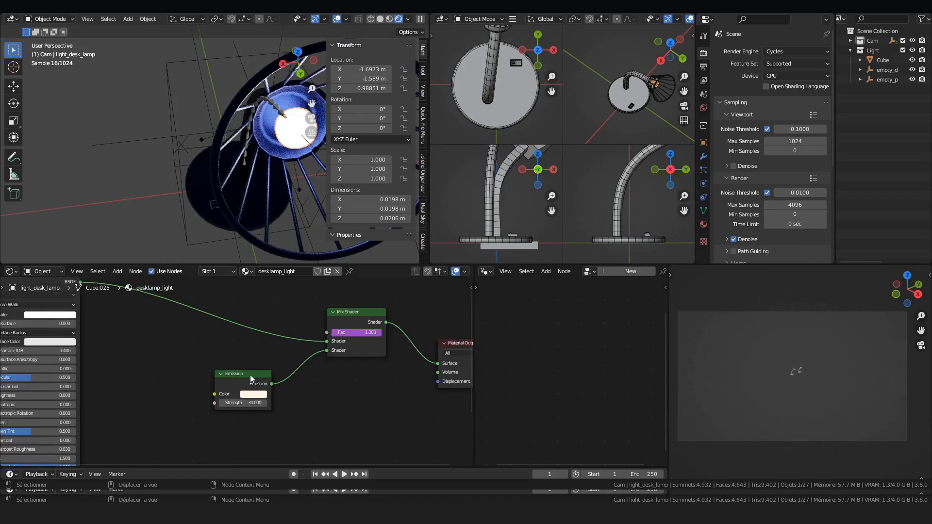
middle_drag(171, 96, 276, 209)
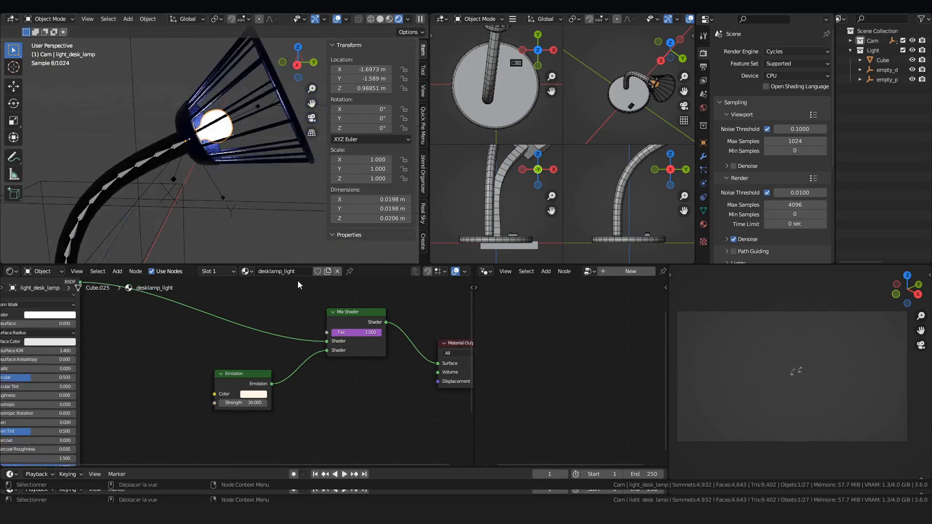
Step: Examine how the Principled BSDF and Emission nodes feed the driven Mix Shader in the desklamp_light material
scroll(292, 369, up, 2)
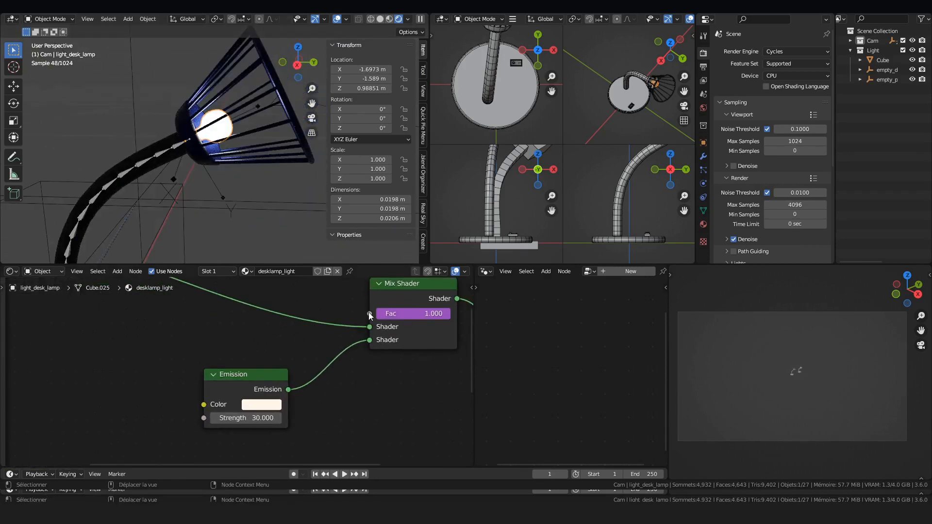
scroll(370, 316, down, 2)
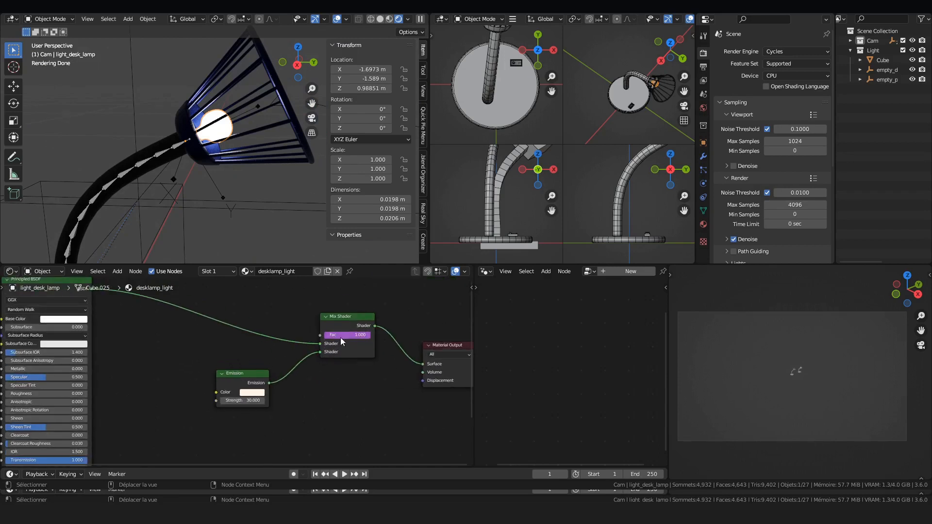
scroll(340, 339, up, 3)
middle_drag(341, 338, 306, 353)
scroll(306, 353, down, 4)
middle_drag(208, 399, 362, 376)
scroll(243, 337, down, 4)
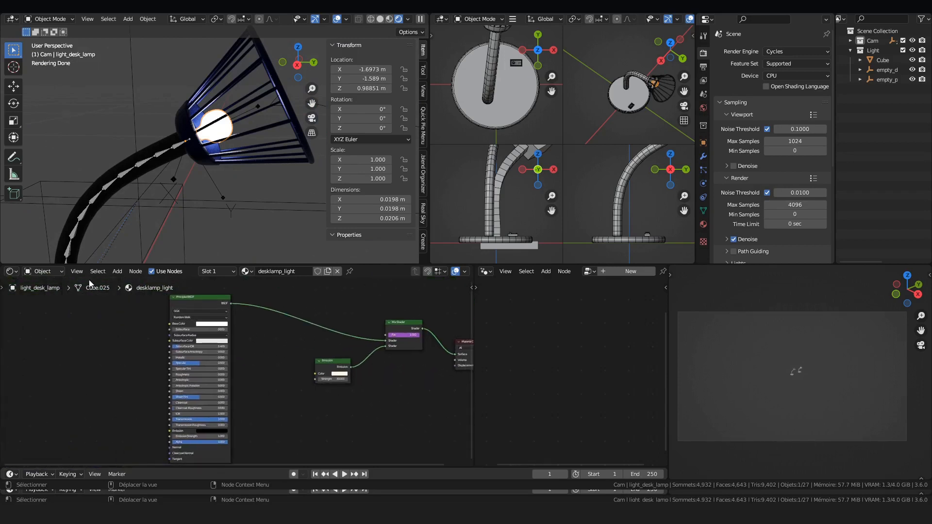
scroll(313, 349, down, 2)
middle_drag(225, 335, 264, 338)
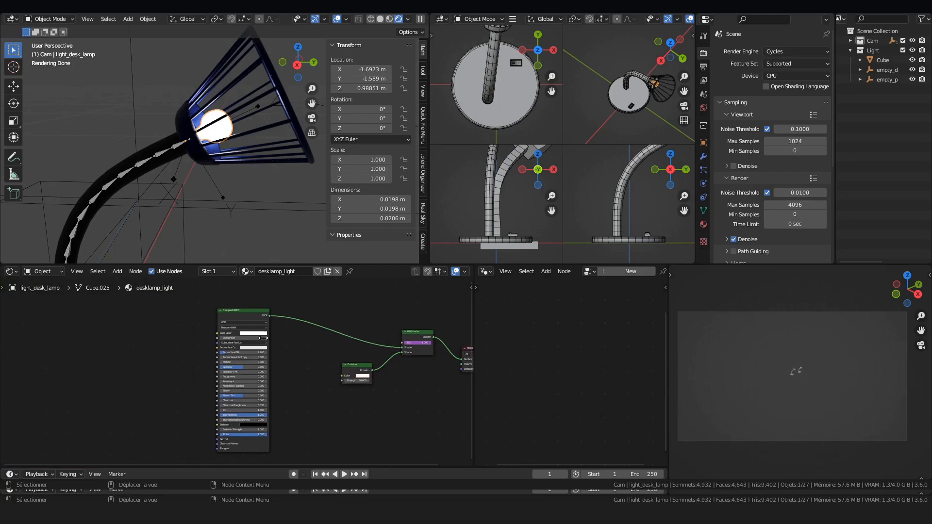
Step: Select the Principled BSDF node and examine how it and the Emission node connect to the Mix Shader
click(241, 316)
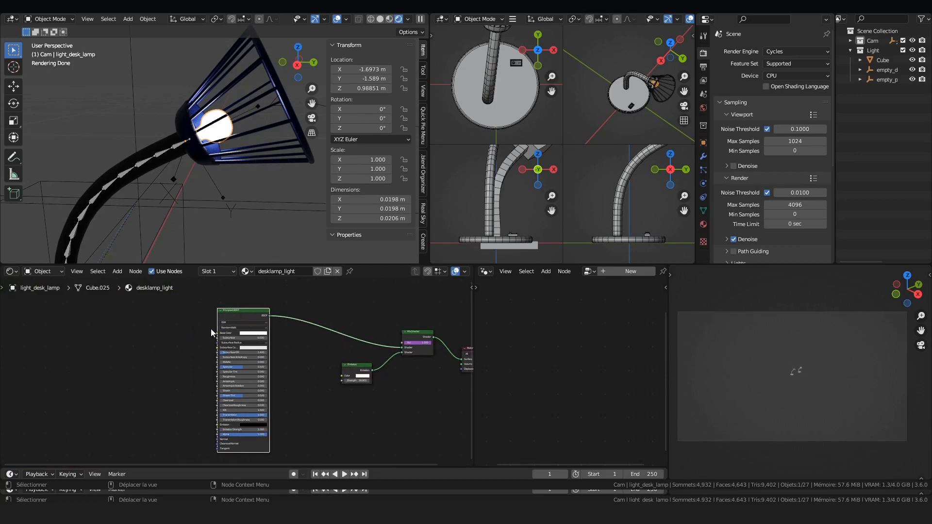
scroll(273, 322, up, 3)
middle_drag(283, 427, 317, 383)
scroll(324, 380, down, 2)
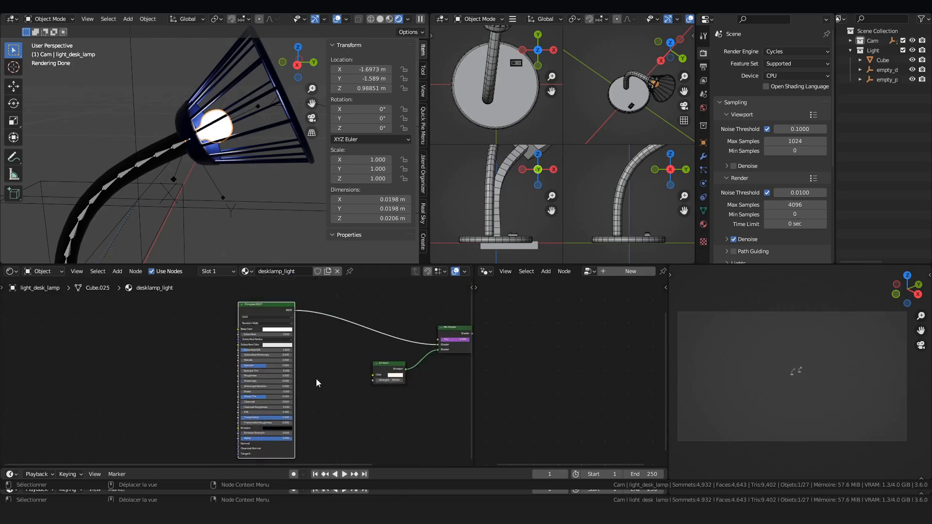
scroll(245, 357, up, 1)
middle_drag(367, 349, 284, 366)
scroll(283, 366, up, 3)
middle_drag(345, 397, 238, 380)
scroll(238, 380, up, 4)
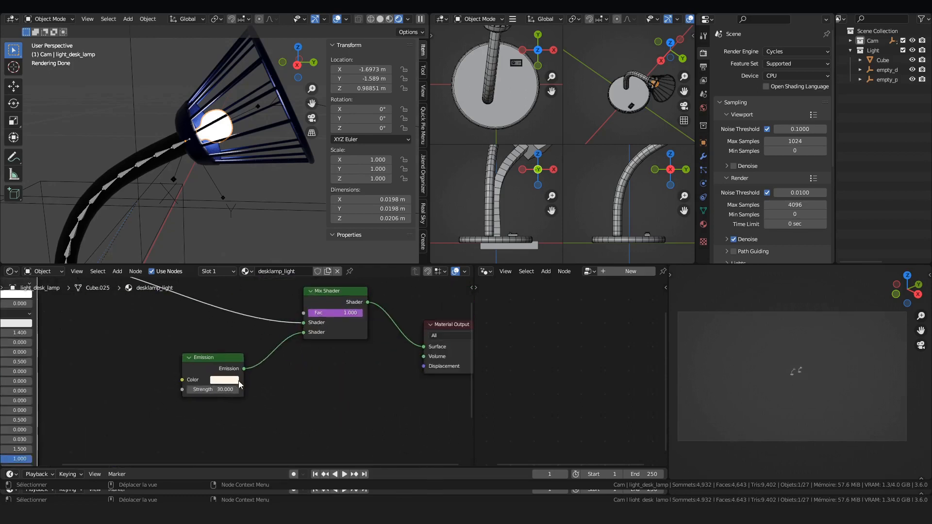
Step: Move the Emission node slightly closer to the Mix Shader and inspect the glowing bulb up close
mouse_move(218, 363)
mouse_down()
mouse_move(264, 381)
mouse_move(220, 365)
mouse_up()
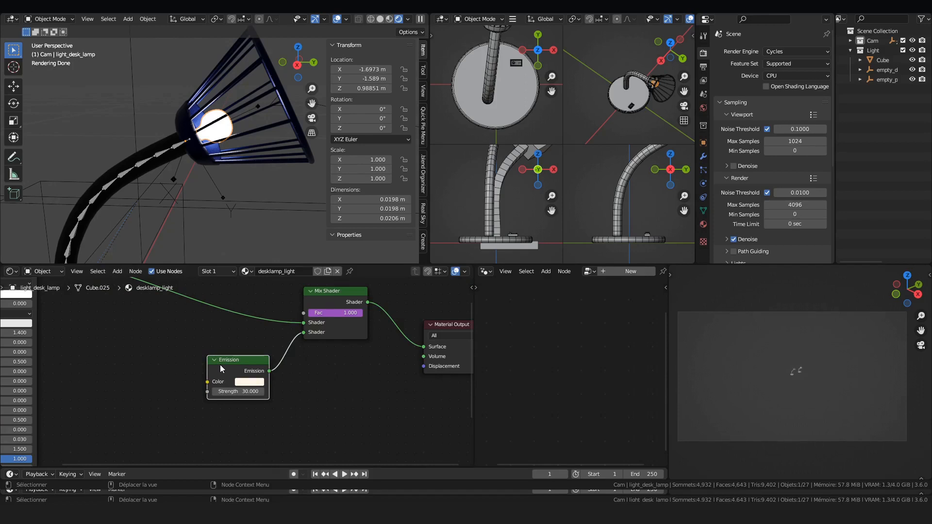
scroll(269, 371, up, 2)
middle_drag(186, 382, 235, 388)
scroll(252, 146, up, 3)
middle_drag(278, 74, 109, 173)
scroll(293, 380, down, 1)
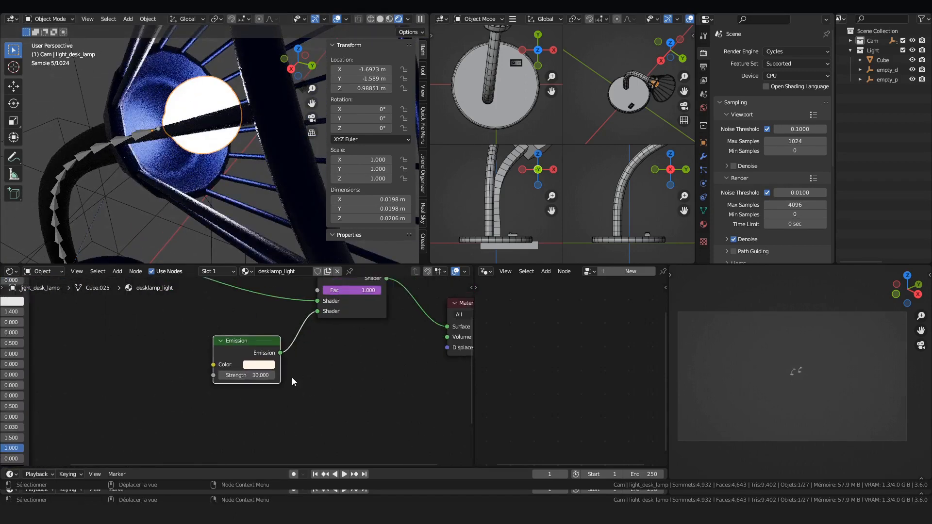
Step: Open the driver settings of the Mix Shader's Fac value to inspect its on_off input variable
middle_drag(308, 341, 274, 406)
scroll(315, 393, up, 1)
scroll(346, 362, up, 1)
middle_drag(349, 337, 343, 349)
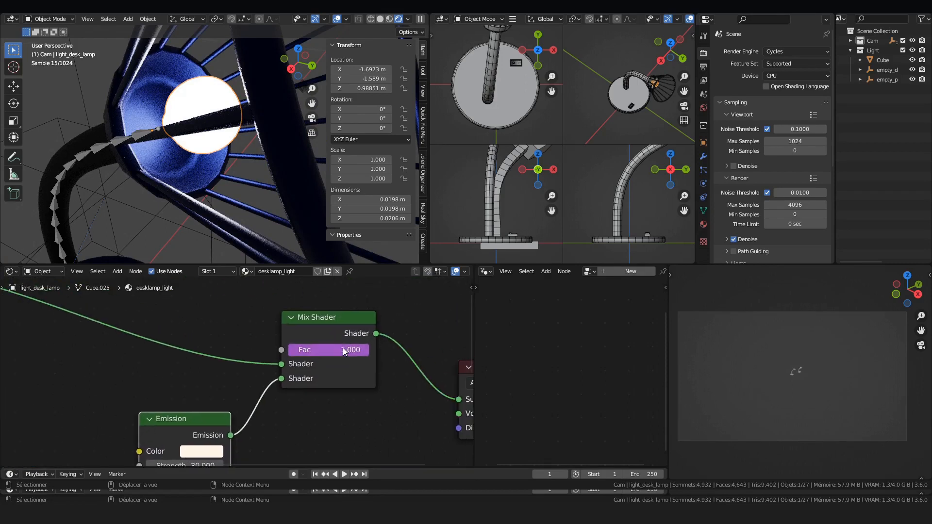
scroll(343, 348, down, 11)
scroll(222, 345, up, 4)
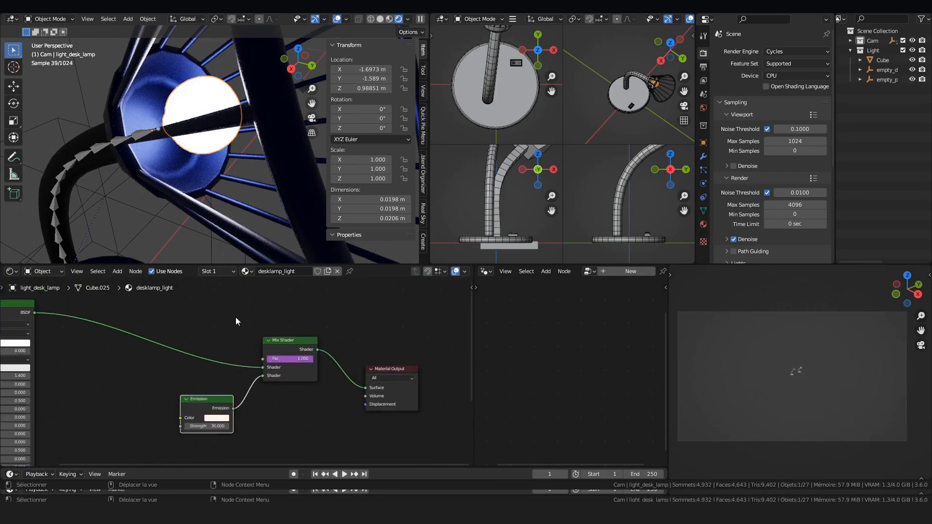
right_click(293, 364)
scroll(279, 367, up, 5)
right_click(325, 351)
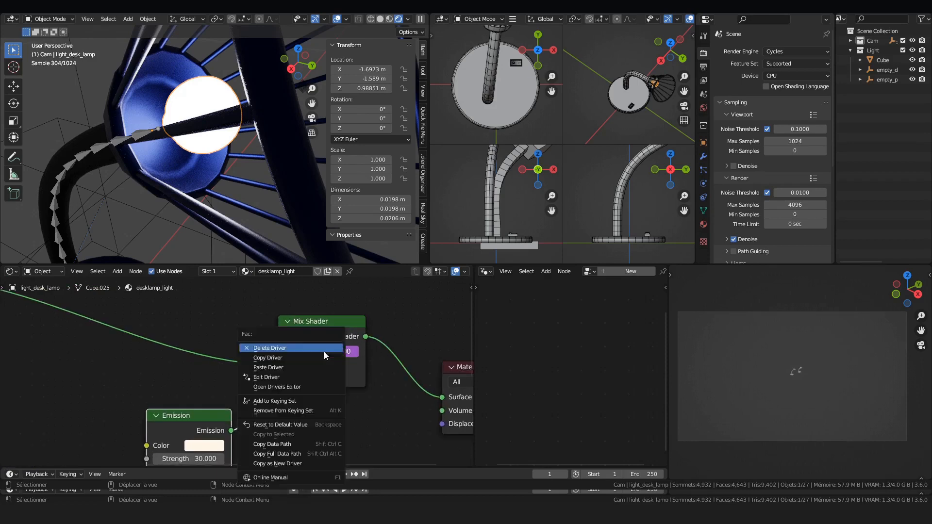
click(321, 377)
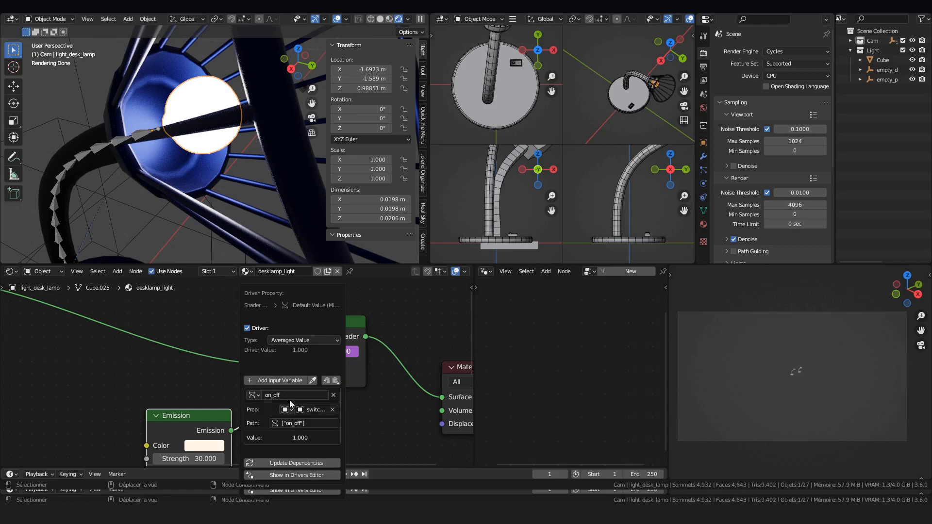
Step: Select the switch switch_desk_lamp on the lamp's base
scroll(762, 191, down, 8)
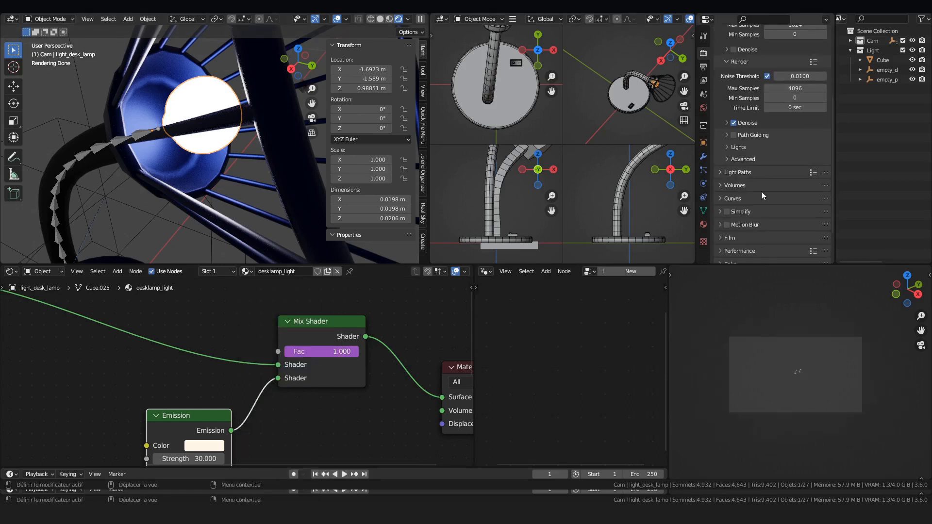
scroll(220, 175, down, 5)
middle_drag(231, 175, 204, 194)
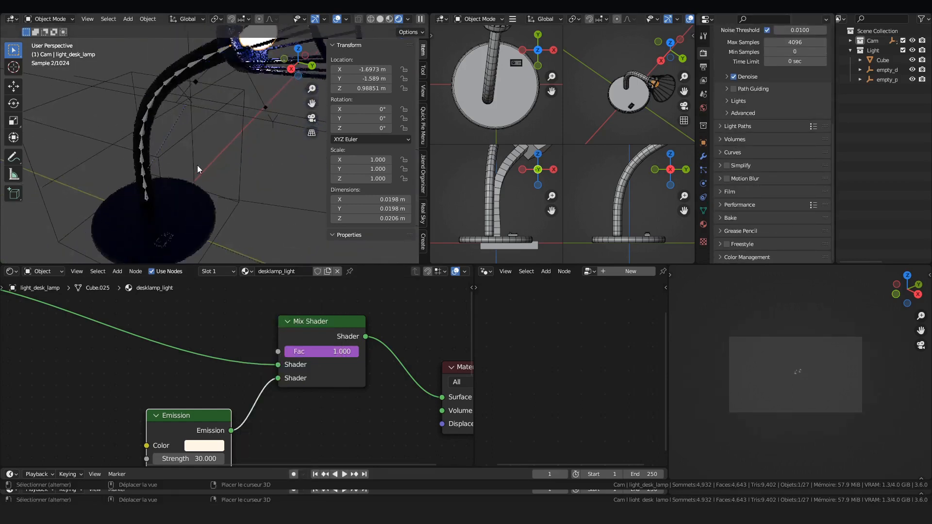
click(166, 238)
click(164, 239)
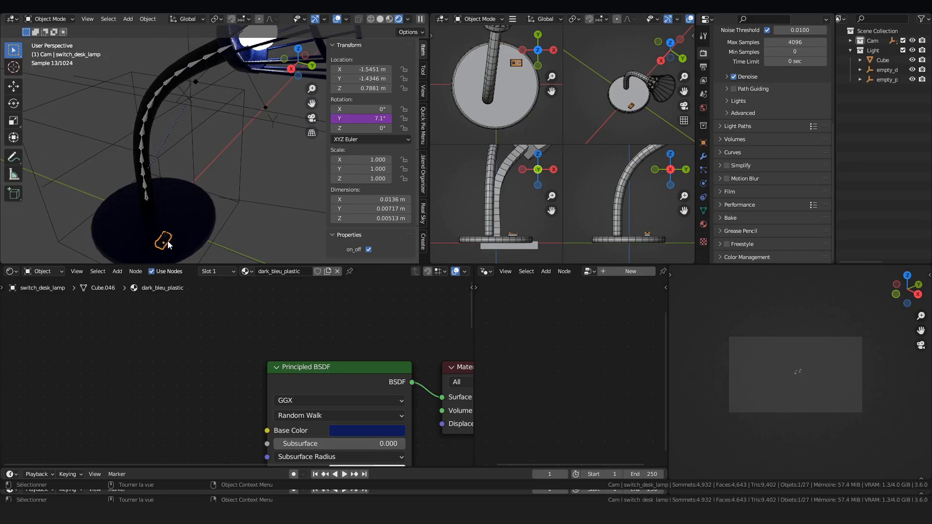
Step: Copy the on_off custom property of the blue lamp's switch as a new driver
click(741, 244)
scroll(777, 222, down, 2)
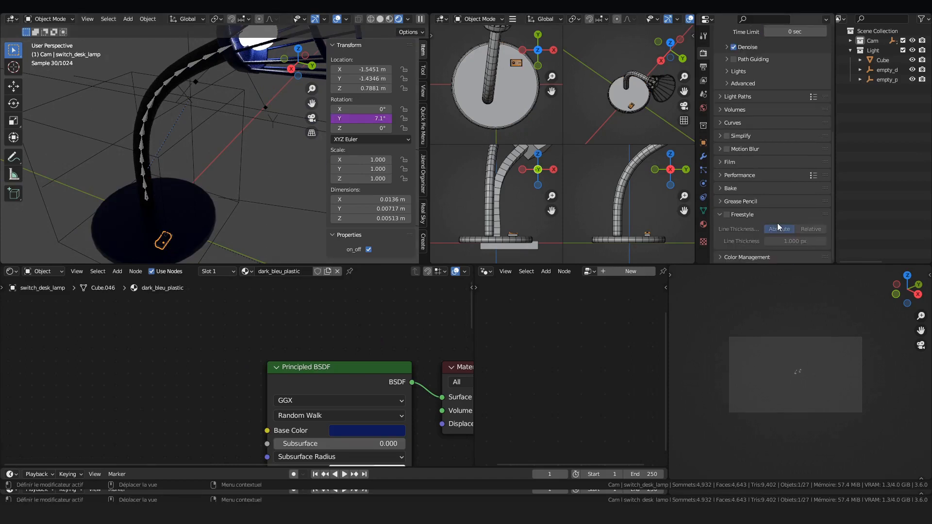
click(704, 143)
scroll(777, 255, down, 2)
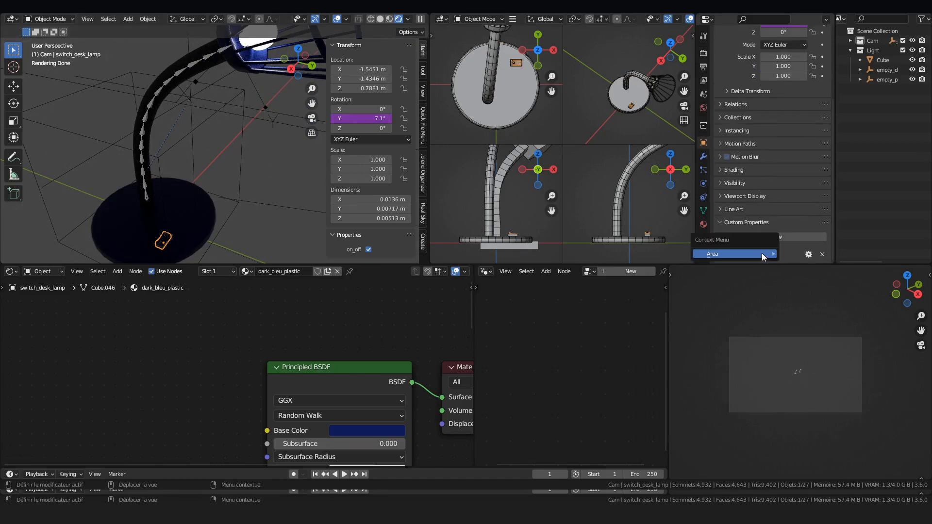
right_click(767, 255)
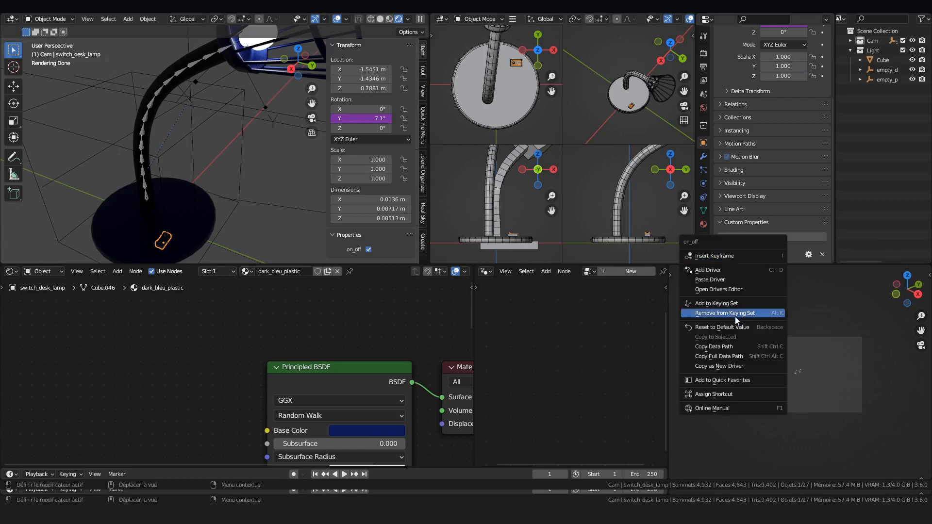
click(735, 369)
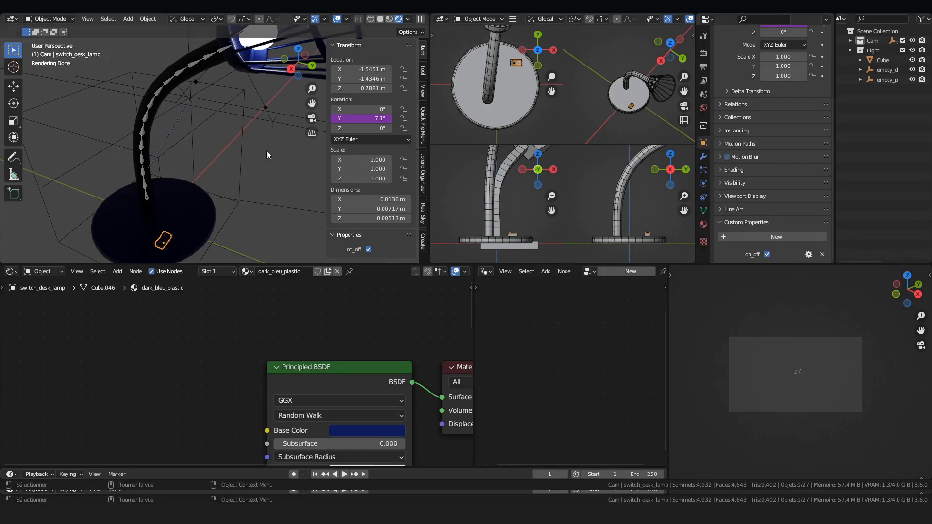
Step: Select the blue lamp's bulb and paste the copied driver onto the Fac value of its Mix Shader node
click(251, 37)
click(252, 56)
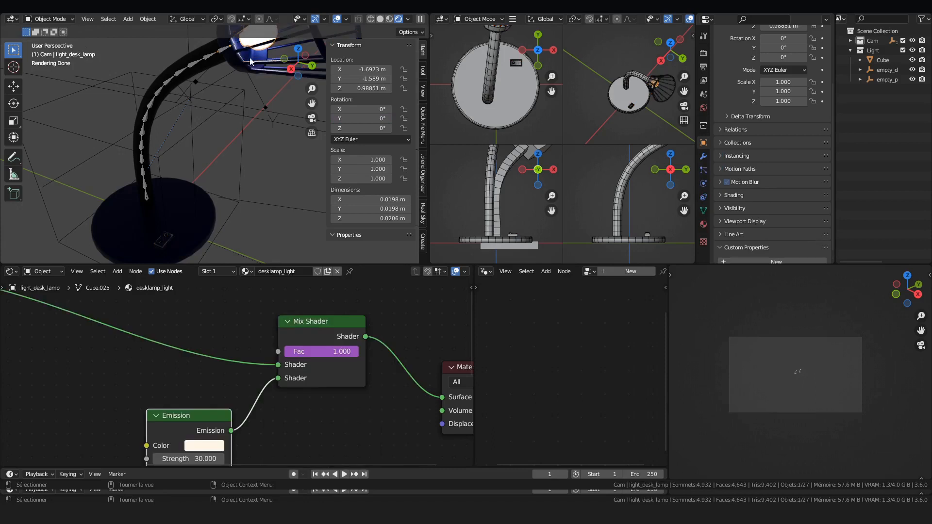
right_click(313, 357)
right_click(333, 350)
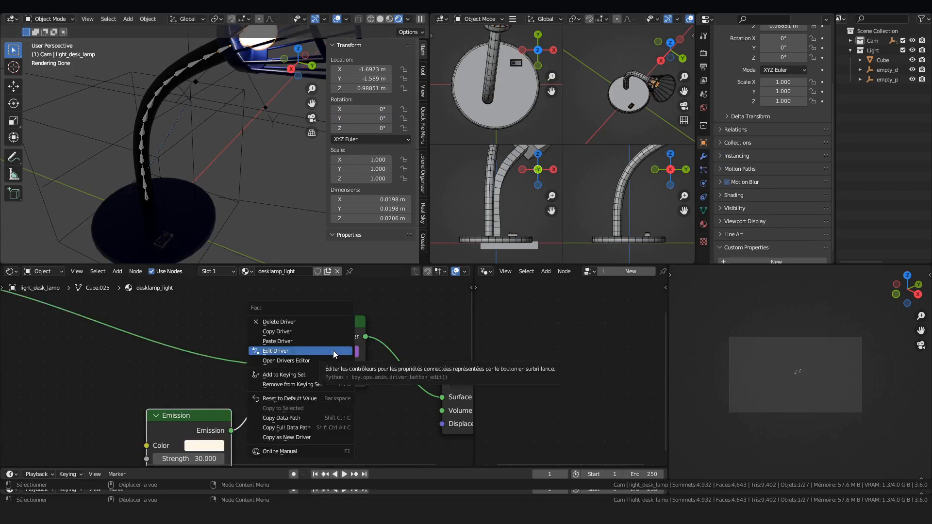
click(304, 340)
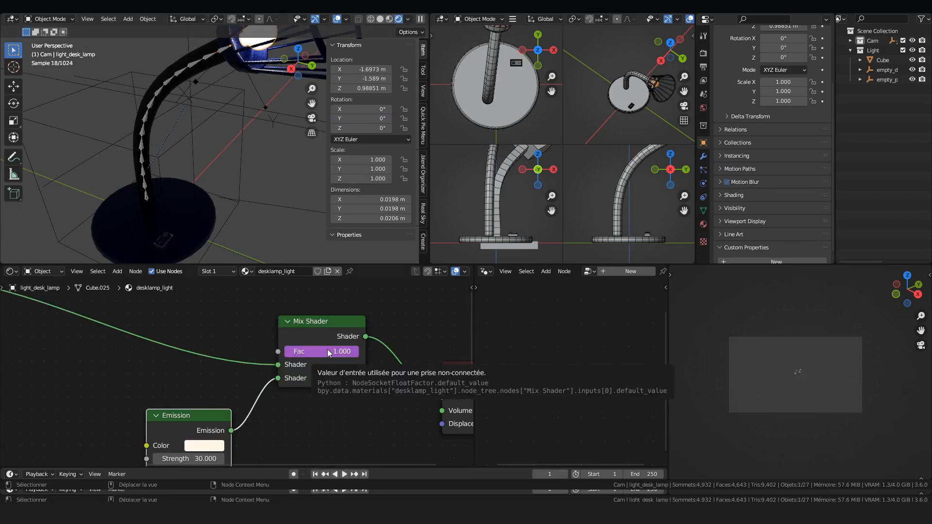
Step: Open the Mix Shader Fac driver for editing and review its available driver types
right_click(327, 349)
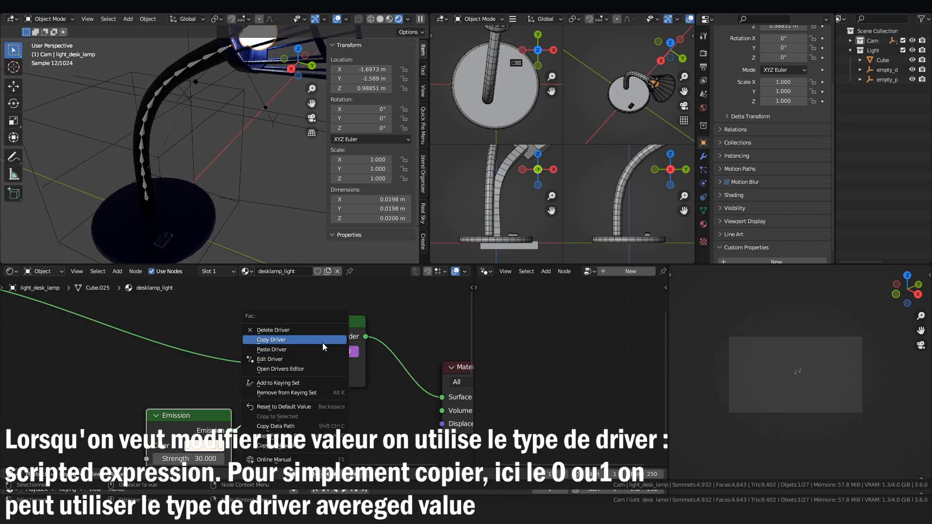
click(310, 357)
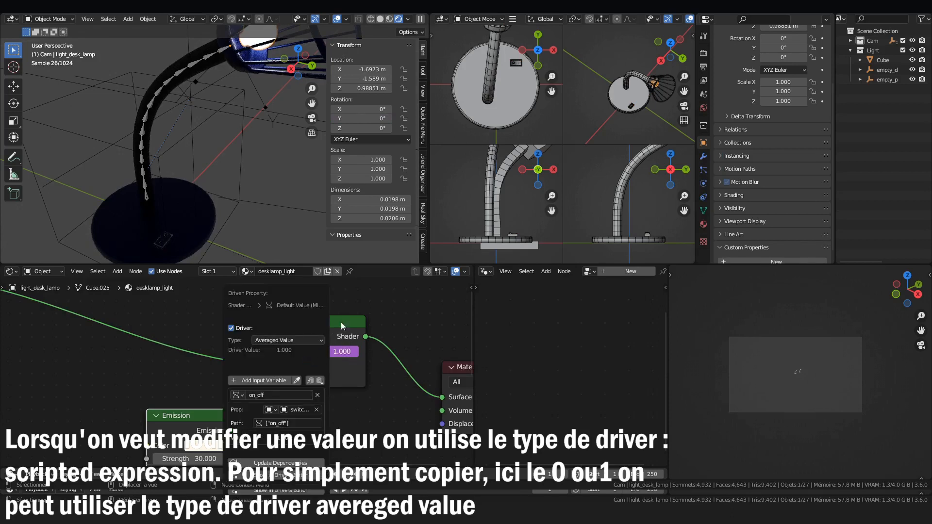
click(288, 340)
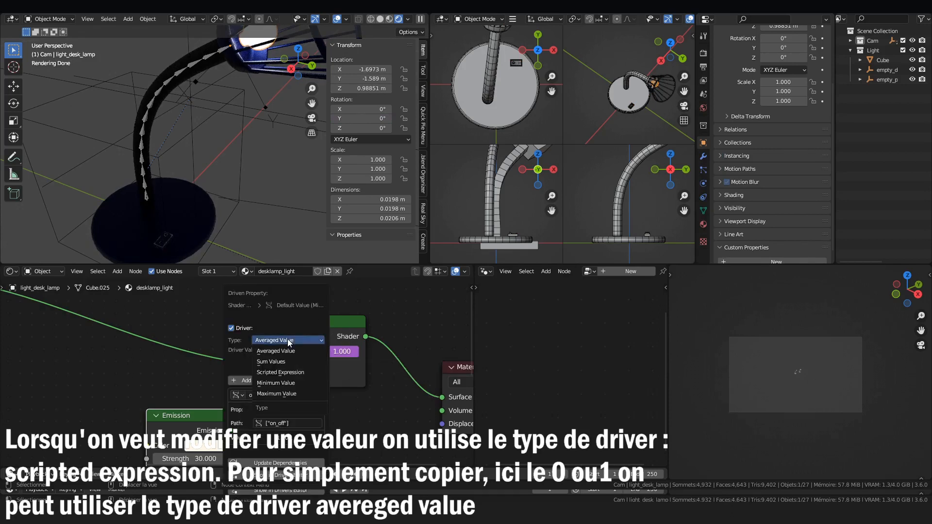
click(287, 339)
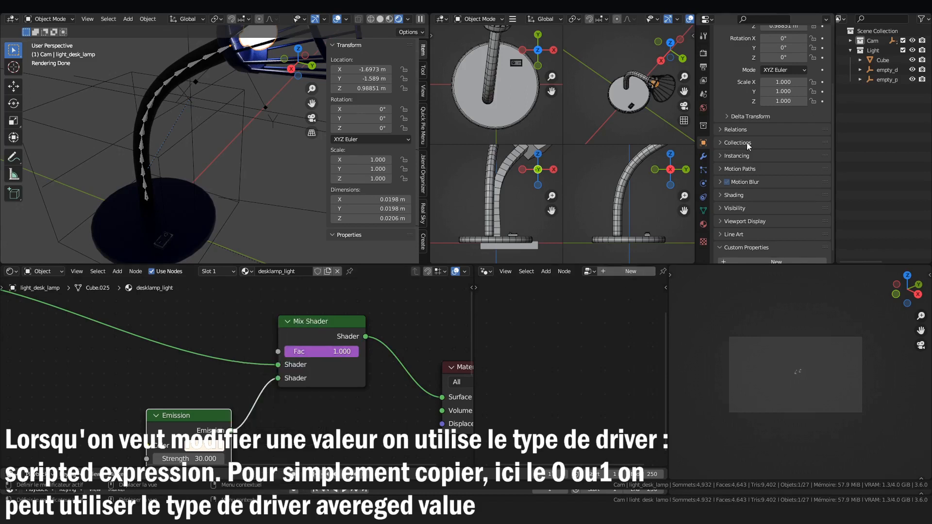
Step: In the right orthographic view, add a point light and move it between the two lamps, at about Y 0.27 m and Z 0.23 m
scroll(746, 141, down, 1)
middle_drag(287, 45, 229, 93)
scroll(241, 141, up, 2)
scroll(241, 141, down, 2)
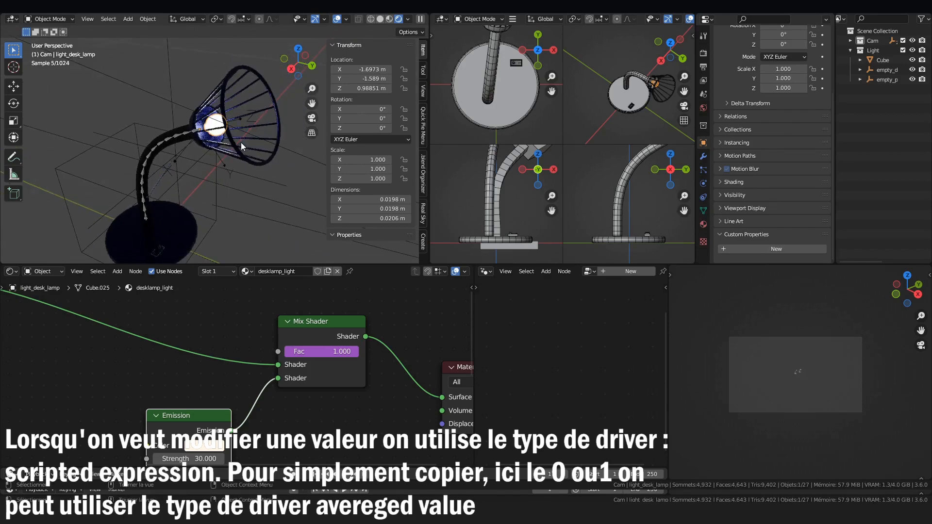
key(KP_1)
key(KP_3)
scroll(234, 112, down, 6)
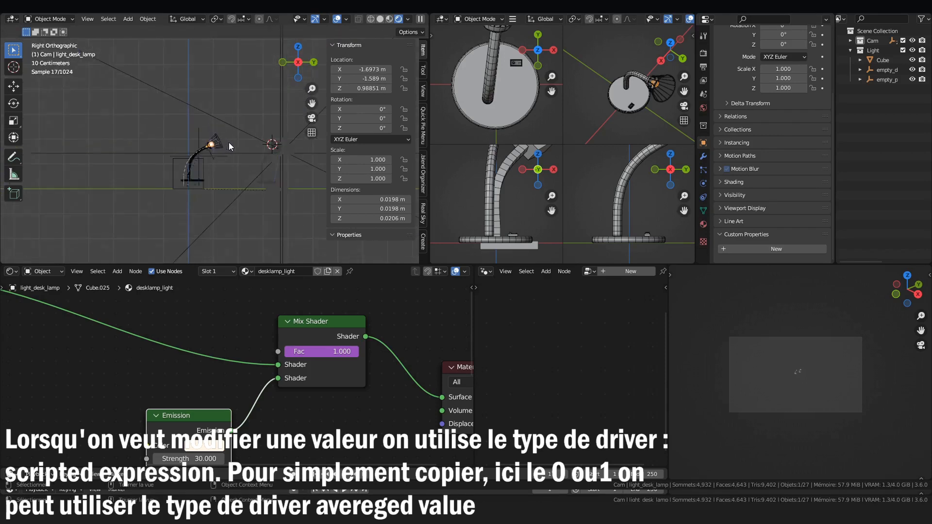
scroll(185, 132, up, 2)
shift+middle_drag(211, 113, 185, 132)
click(185, 132)
key(shift+a)
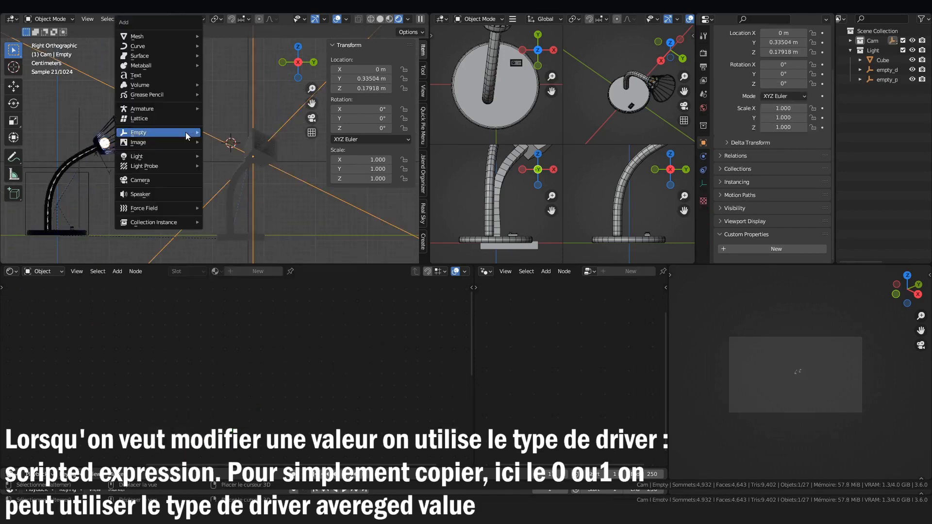
mouse_move(186, 134)
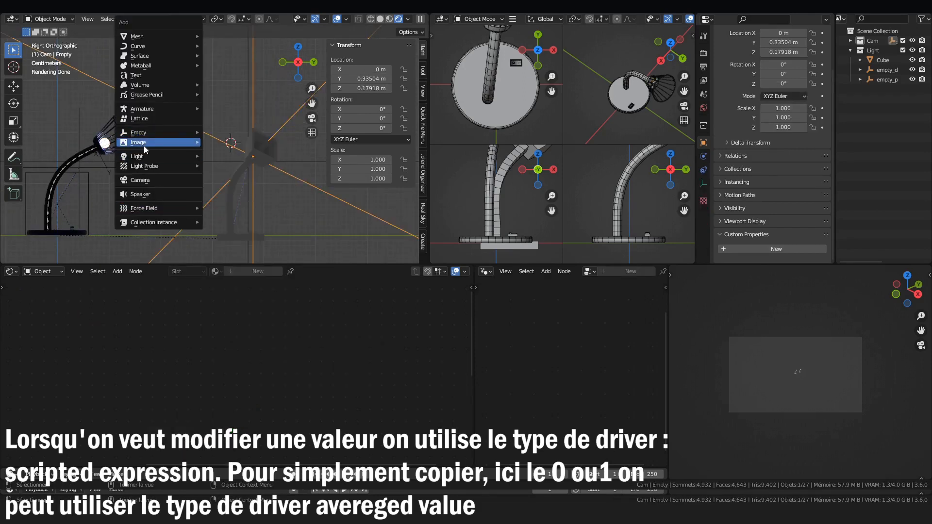
mouse_move(146, 156)
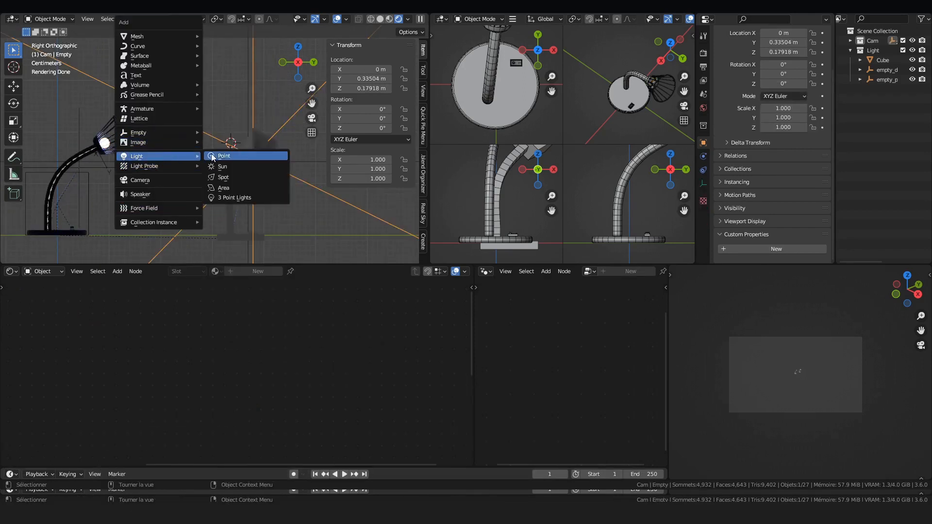
click(225, 158)
key(g)
click(232, 95)
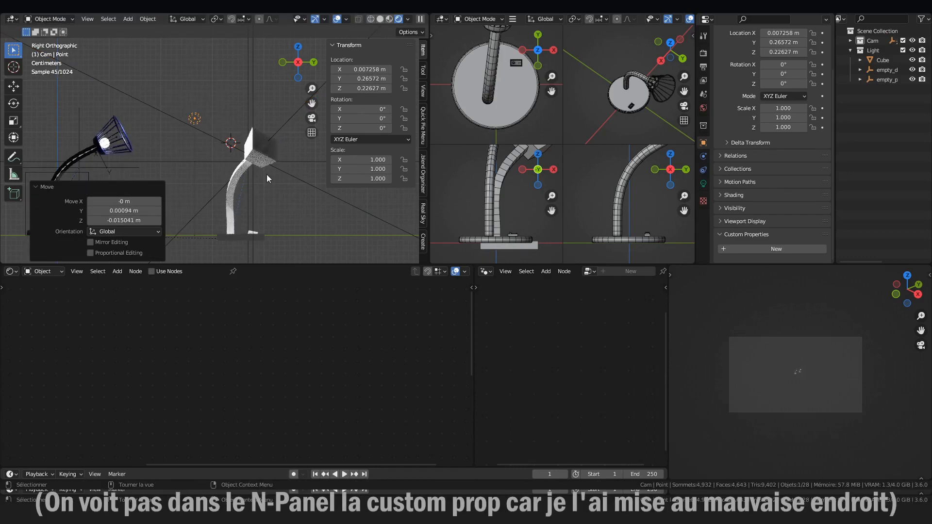
Step: Select the switch on the white lamp's base and turn on its on/off custom property
click(252, 231)
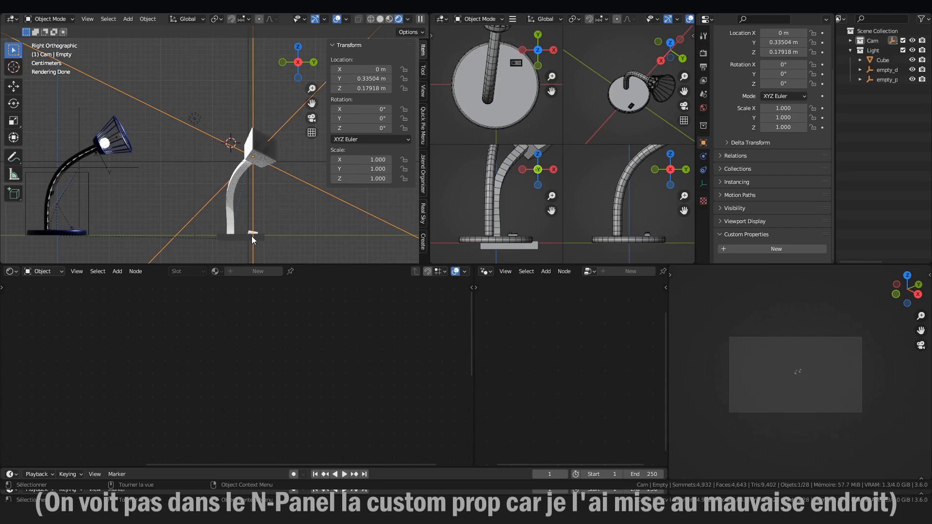
click(251, 236)
click(251, 227)
click(252, 234)
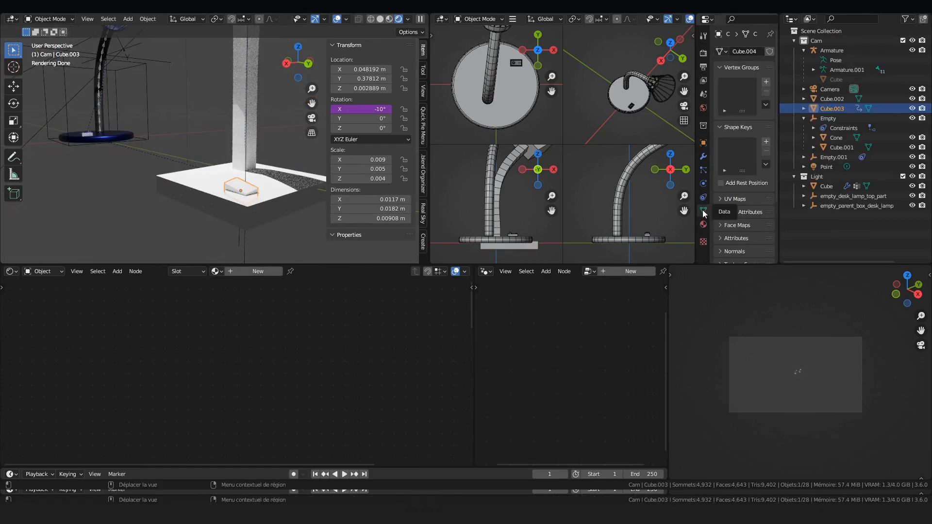
scroll(757, 185, down, 4)
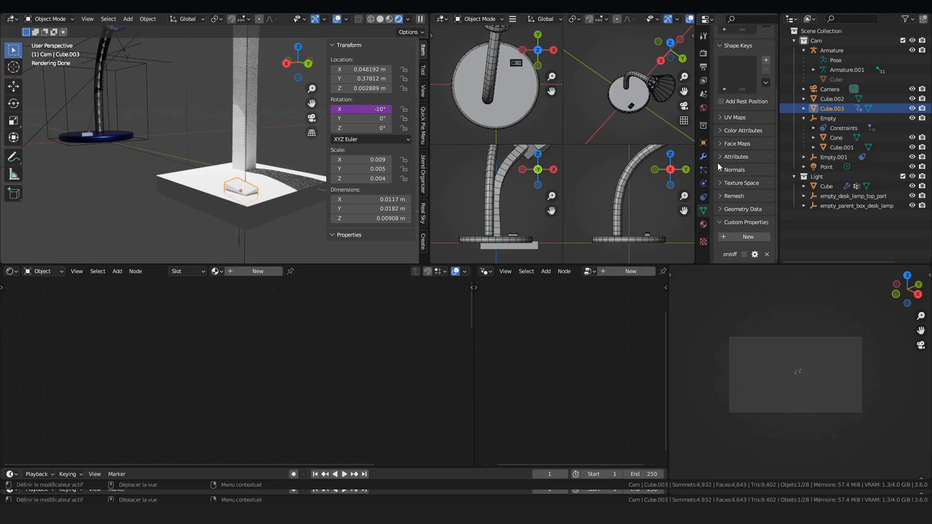
click(703, 143)
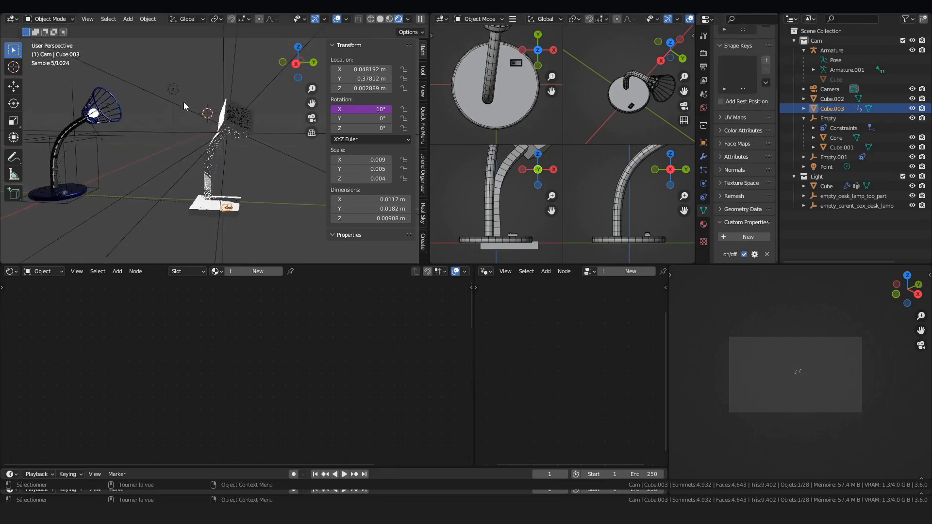
Step: Copy the on/off custom property of the white lamp's switch as a new driver
right_click(744, 255)
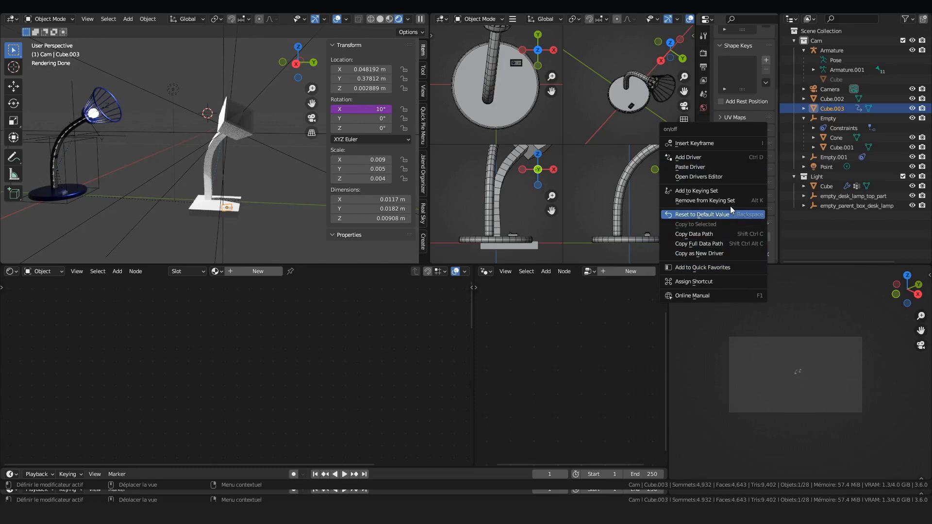
click(713, 235)
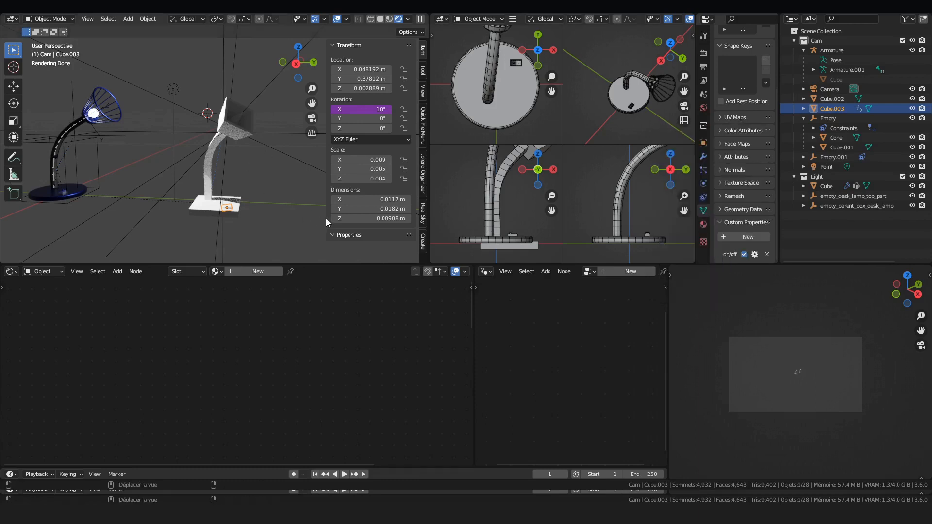
click(338, 239)
Step: Add a driver to the point light's Power and paste the copied on_off variable into it
shift+middle_drag(256, 113, 333, 150)
scroll(239, 103, up, 3)
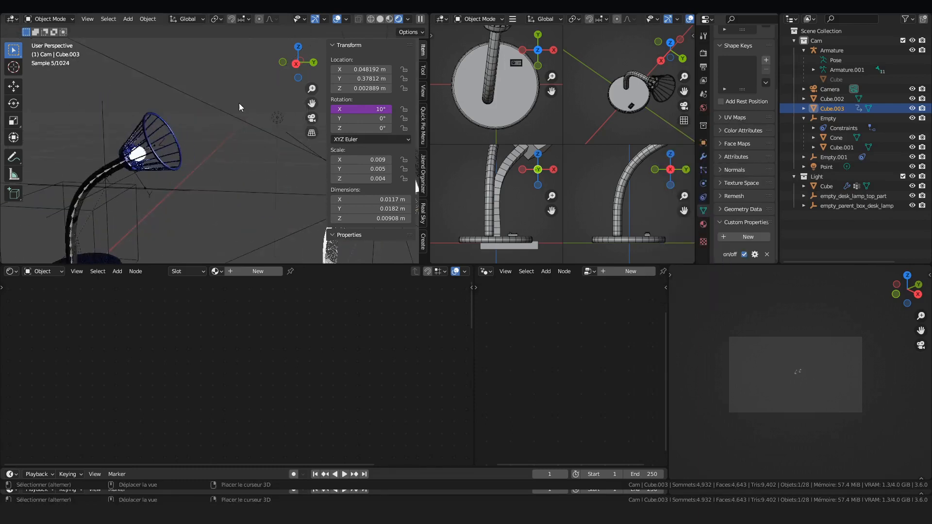
click(276, 118)
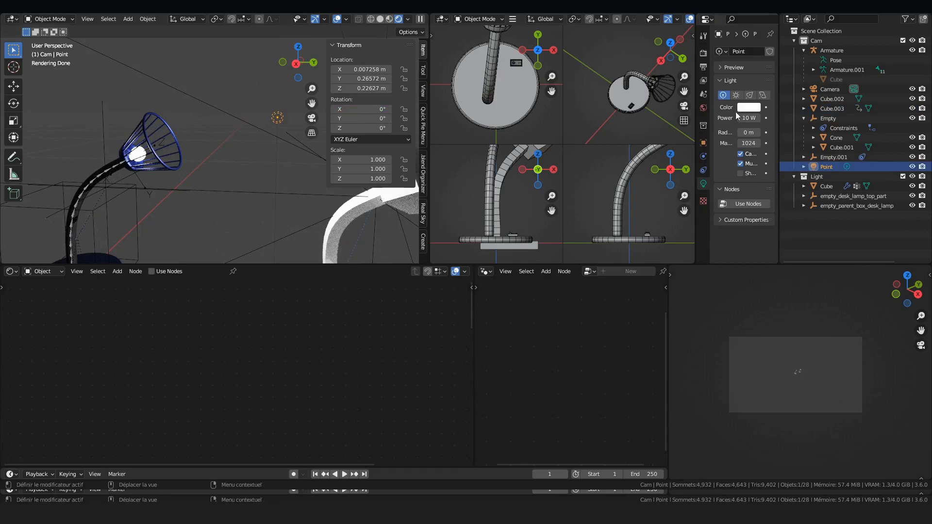
drag(697, 110, 591, 111)
right_click(688, 111)
right_click(753, 121)
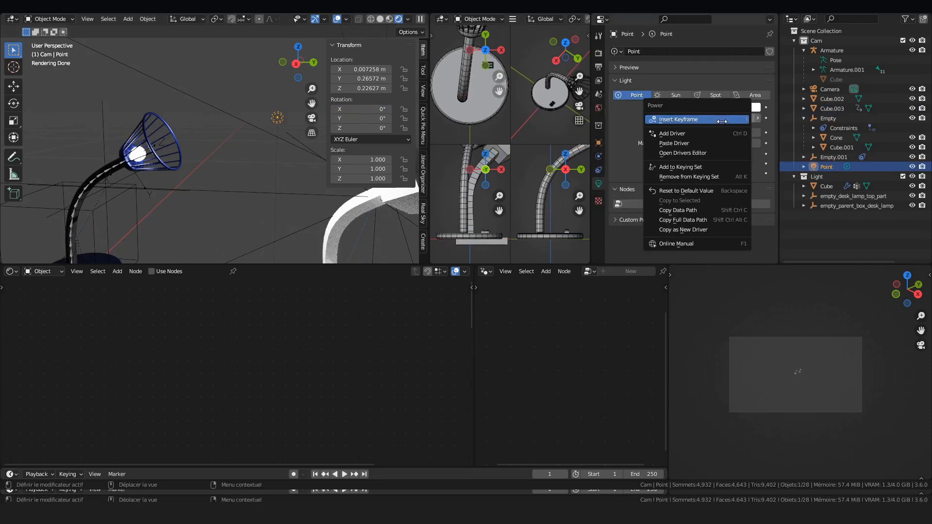
click(671, 133)
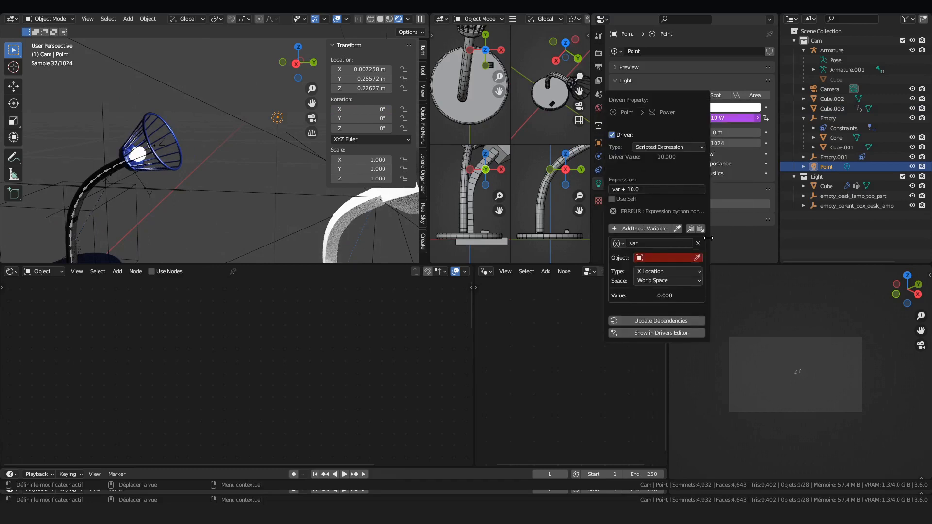
click(700, 229)
Step: Set the Power driver's scripted expression to "0 if on_off == 0 else 10"
click(646, 190)
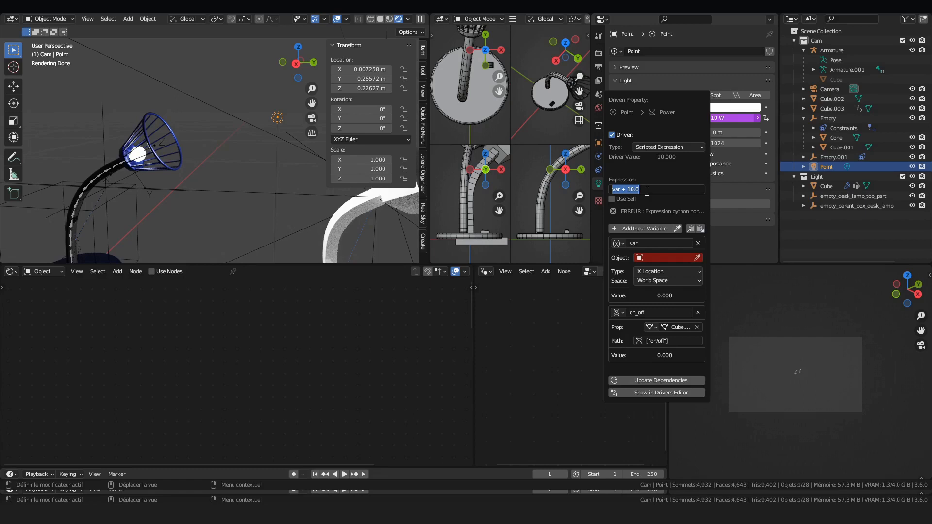
text(0 if on)
text(00)
key(BackSpace)
key(BackSpace)
text(0 else 10)
key(Return)
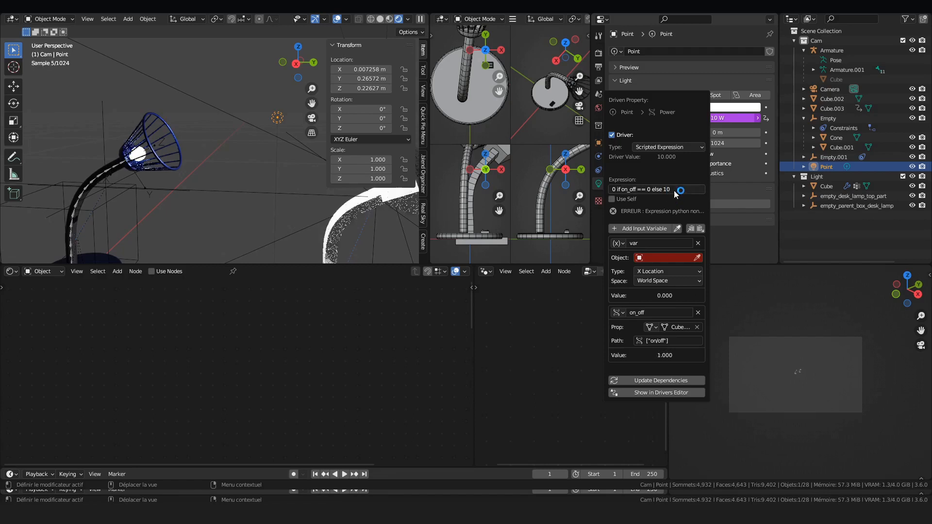
Step: Select the white lamp's switch and turn off its on/off custom property to test the light's driver
scroll(257, 177, down, 5)
scroll(253, 192, up, 3)
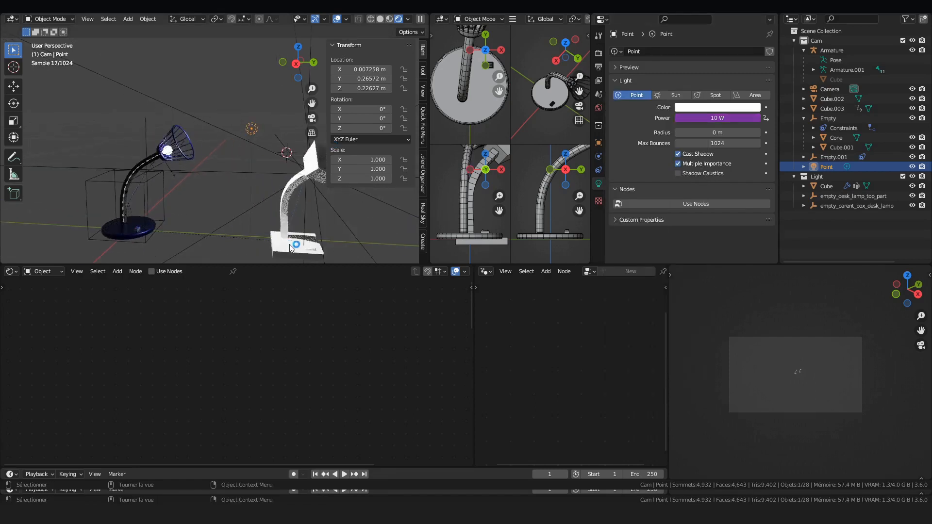
click(309, 248)
scroll(761, 236, down, 5)
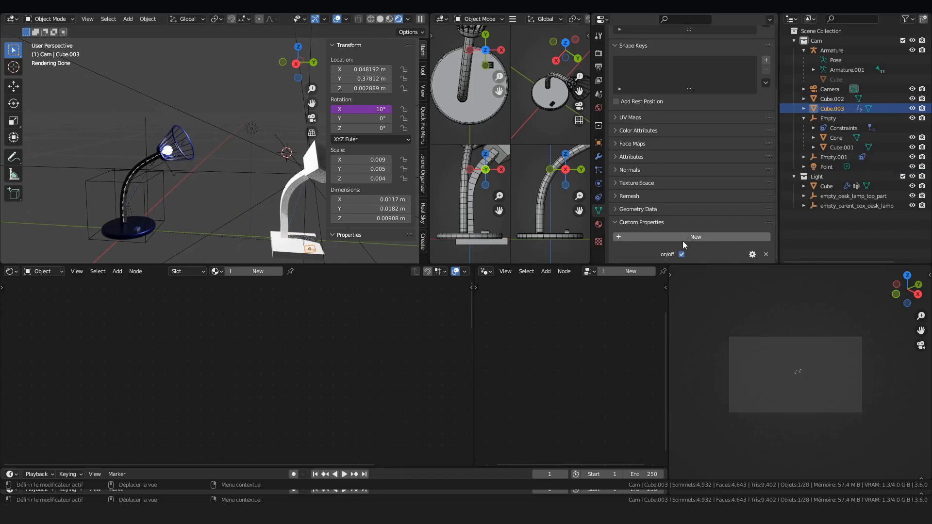
click(682, 255)
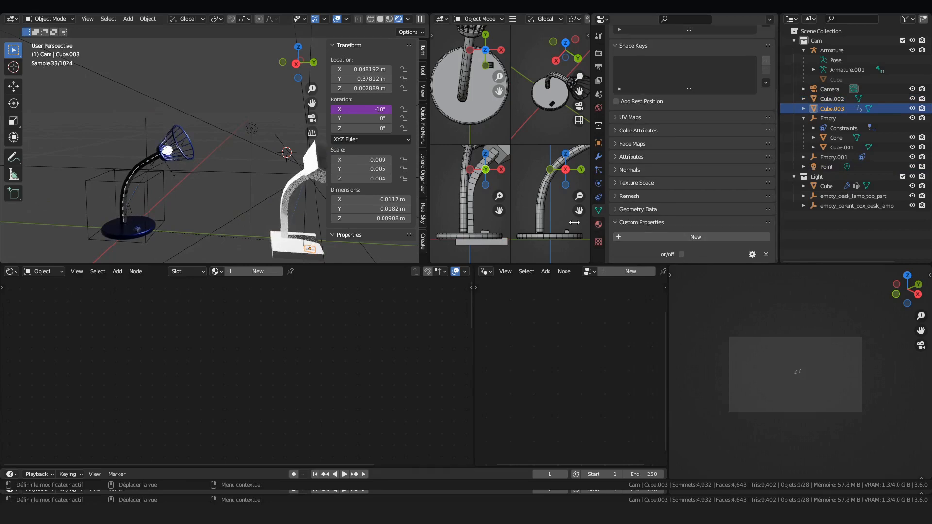
Step: Reopen the point light's Power driver for editing and delete the unused input variable var
click(250, 128)
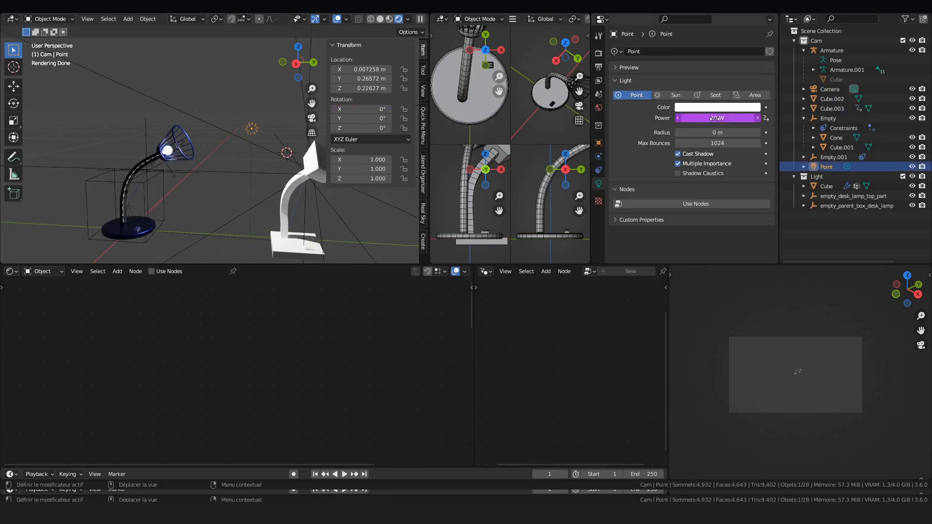
right_click(690, 118)
click(647, 148)
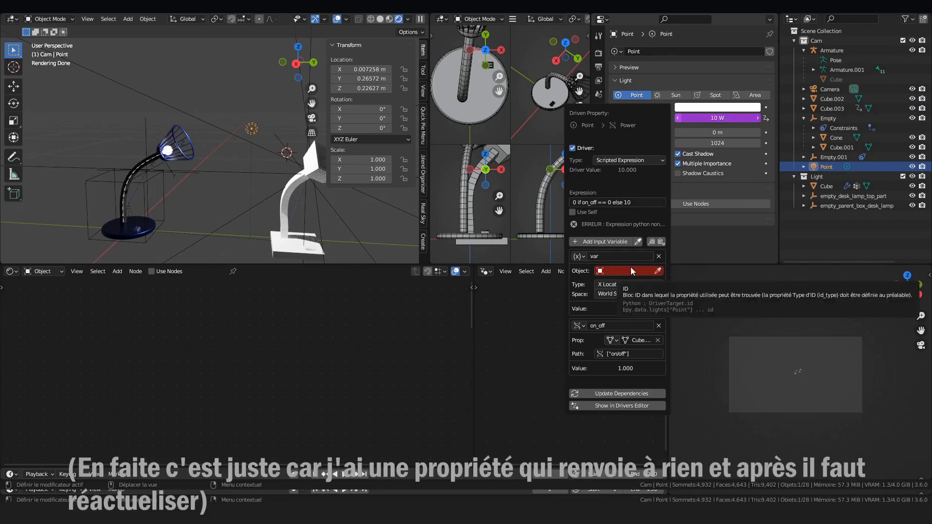
click(661, 255)
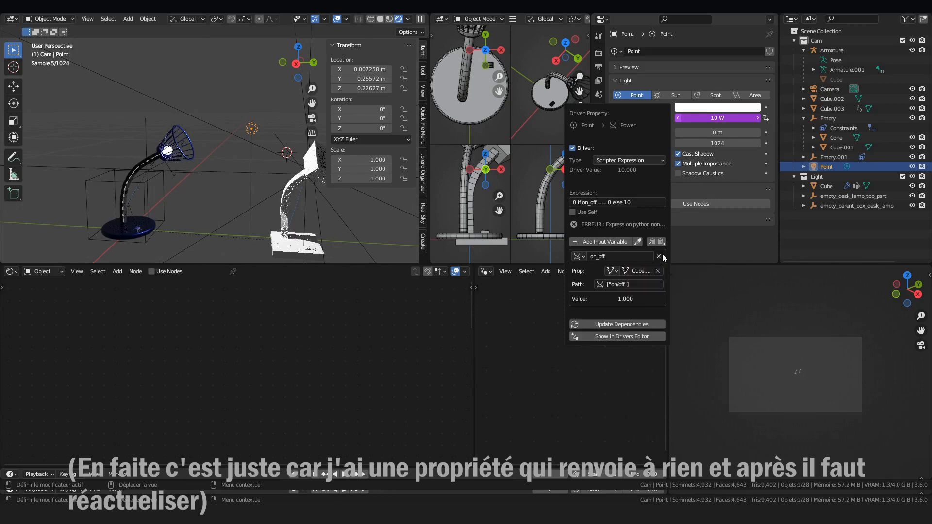
Step: Select the white lamp's switch and turn off its on/off custom property
click(306, 258)
scroll(680, 233, down, 5)
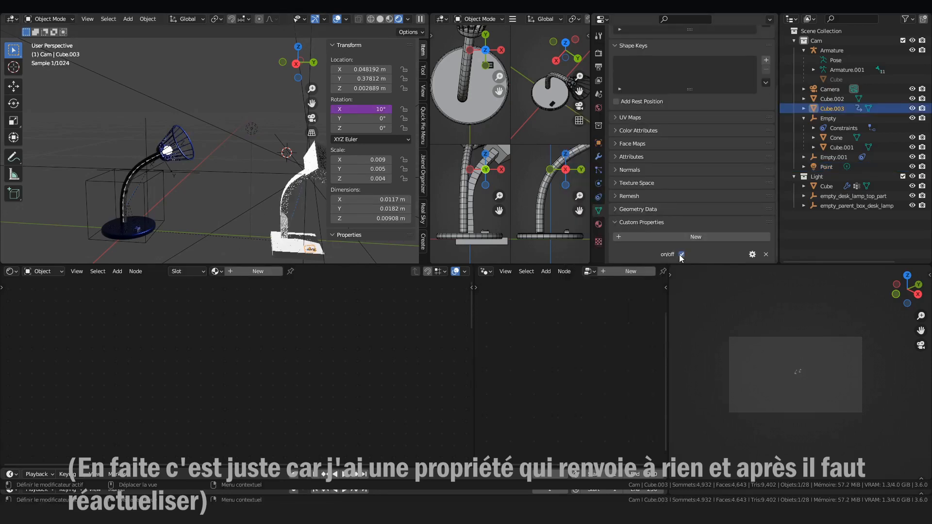
click(681, 254)
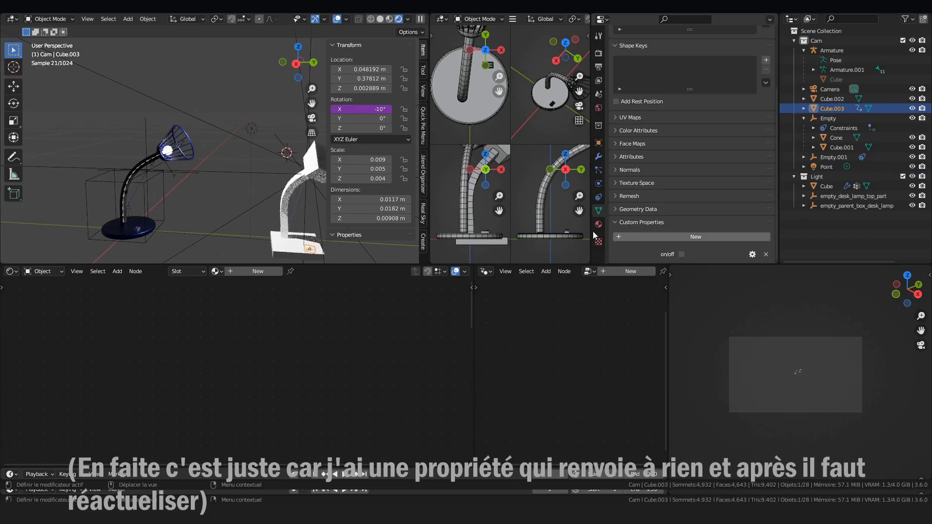
Step: Reopen the point light's Power driver and set its expression to "1 if on_off == 0 else 10" to force a refresh
click(251, 128)
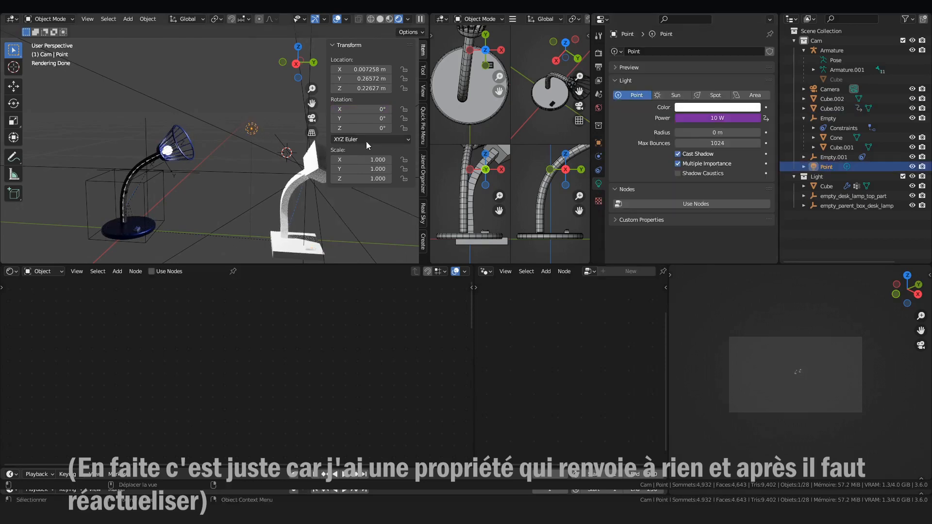
right_click(723, 118)
click(722, 119)
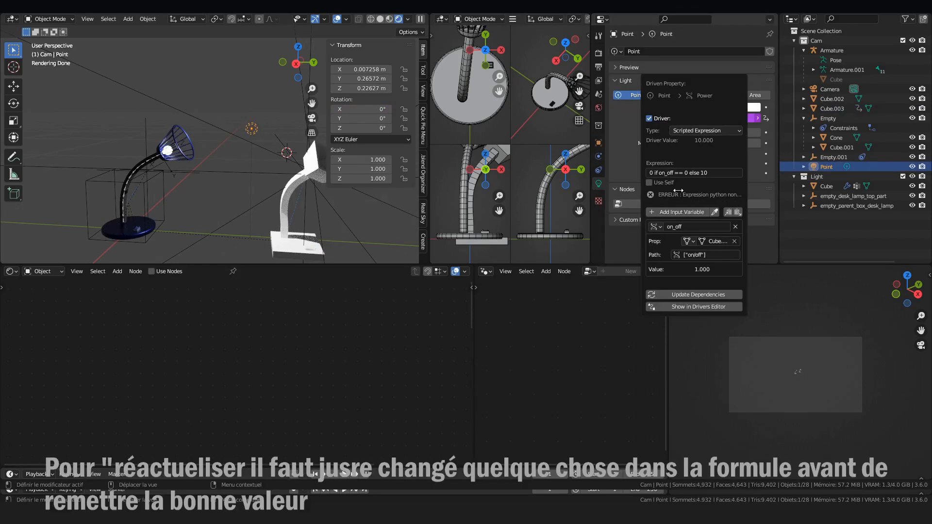
click(686, 173)
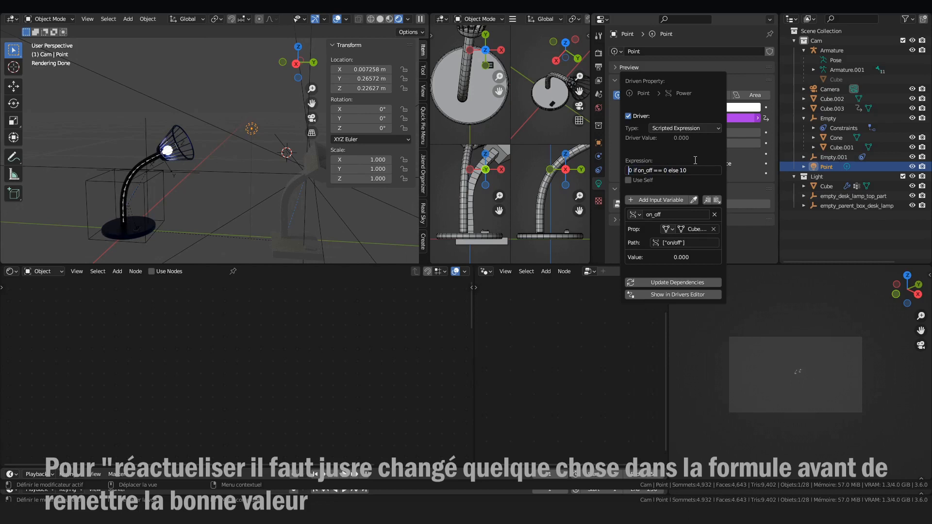
text(1)
key(Delete)
key(Return)
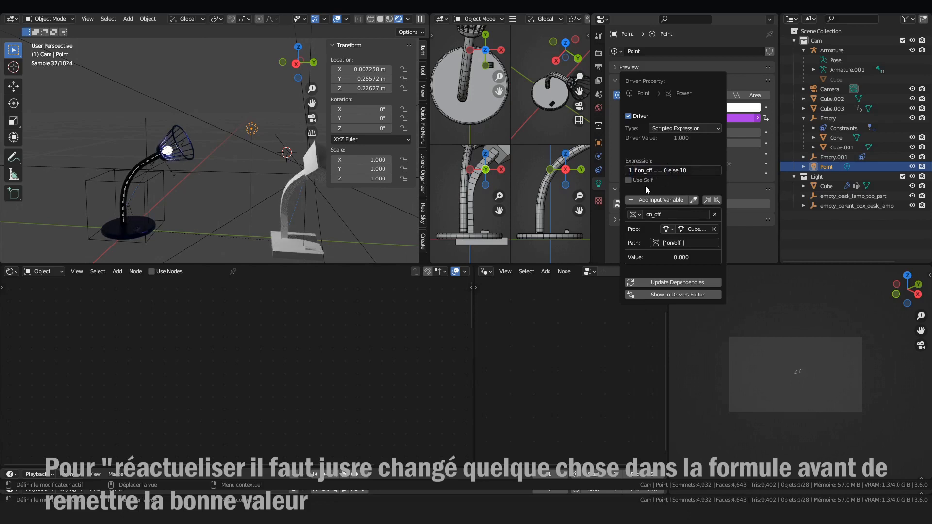
Step: Restore the Power driver's expression to "0 if on_off == 0 else 10"
click(650, 171)
key(Left)
key(Delete)
text(0)
key(Return)
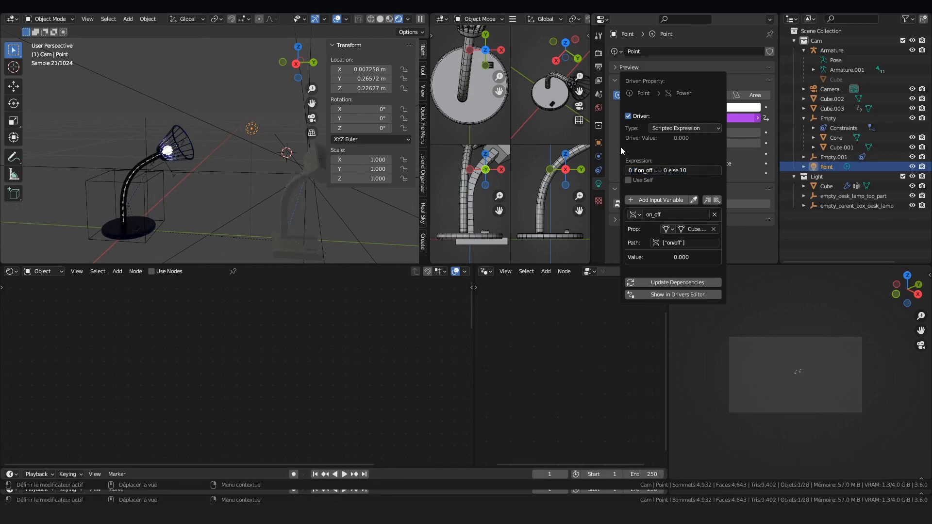
Step: Select the white lamp's switch and toggle its on/off custom property on and back off to test the light
click(312, 250)
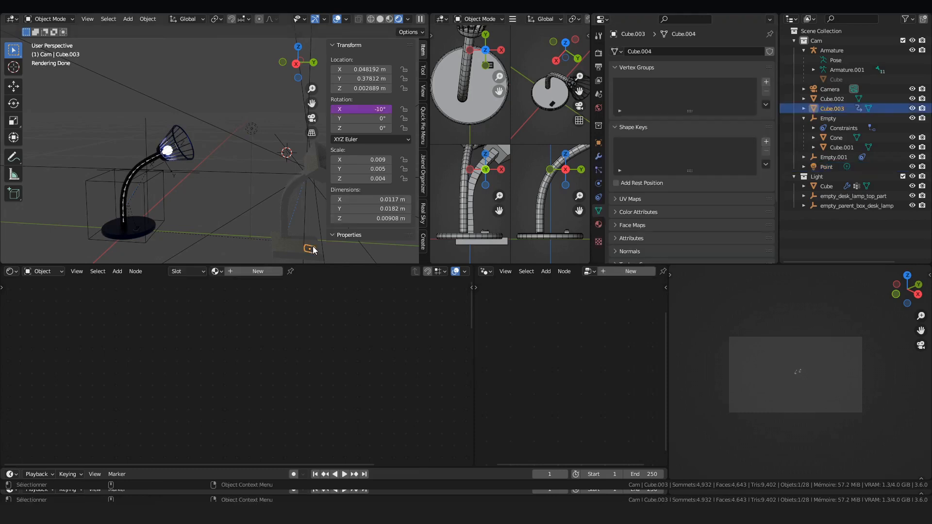
scroll(670, 243, down, 4)
click(681, 254)
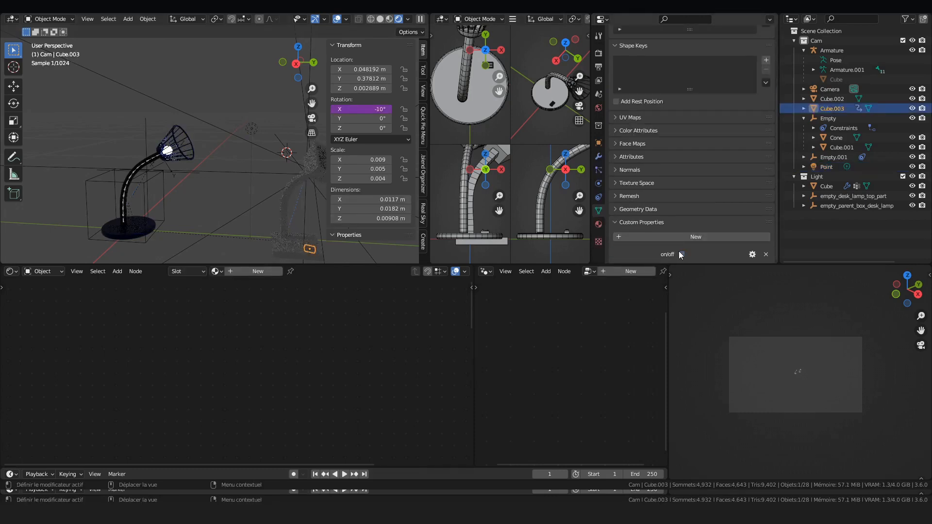
click(681, 254)
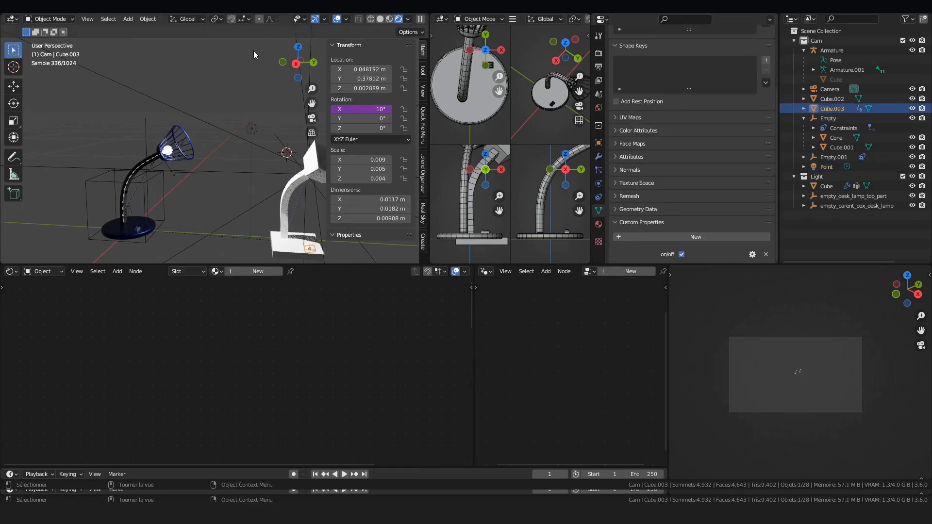
click(682, 254)
Step: Set the scene's render engine to Eevee
click(598, 51)
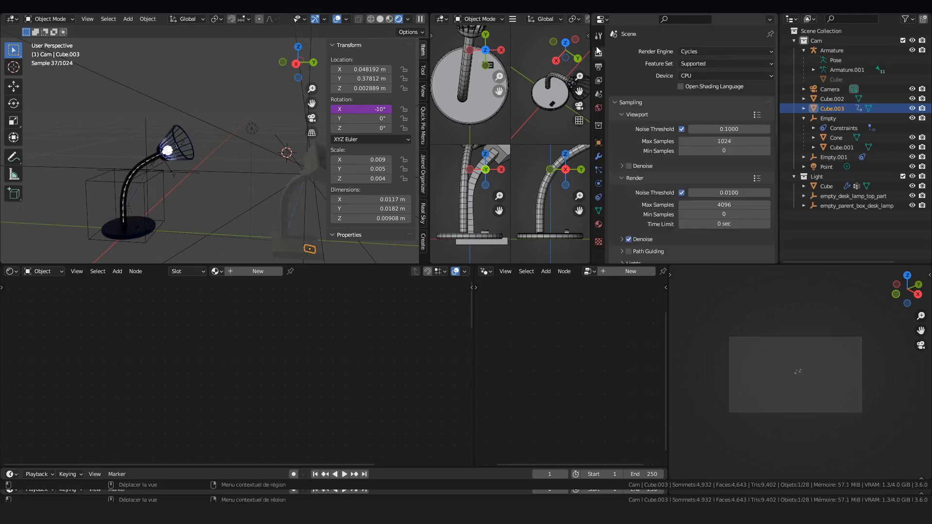
click(706, 76)
click(710, 53)
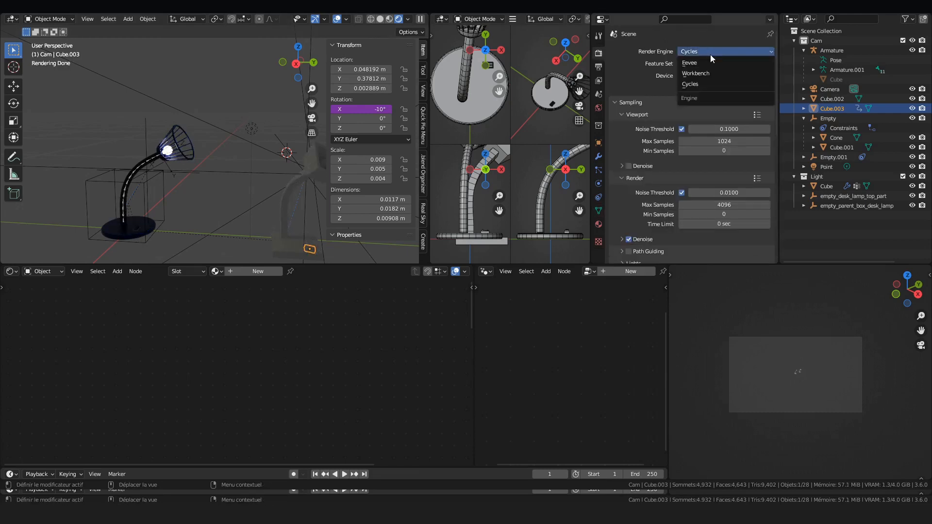
click(725, 63)
scroll(700, 228, down, 10)
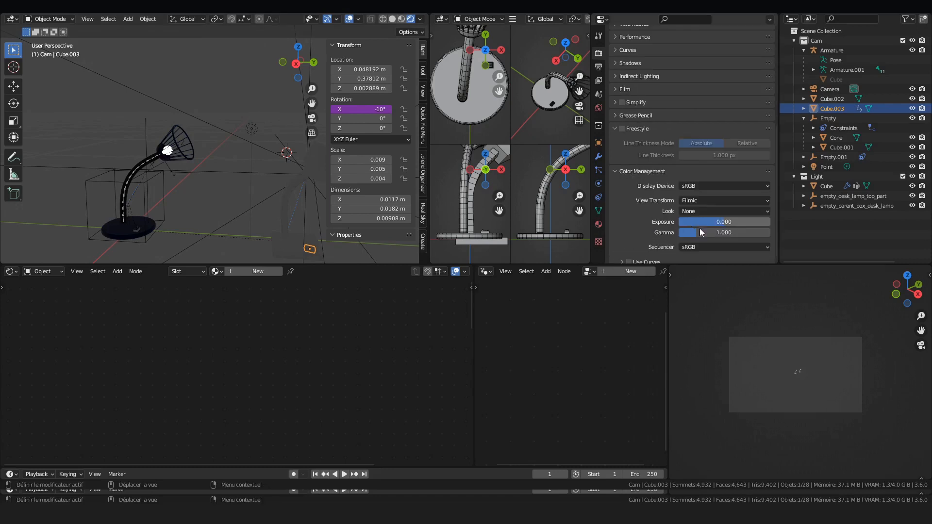
Step: Toggle the switch's on/off custom property repeatedly to test the light in the Eevee preview
click(598, 210)
scroll(699, 218, down, 5)
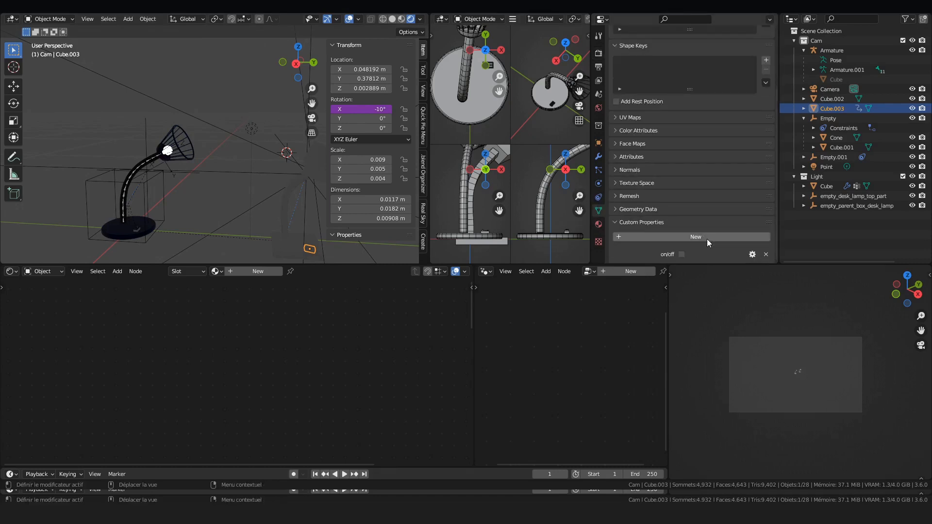
click(681, 255)
click(681, 255)
click(682, 255)
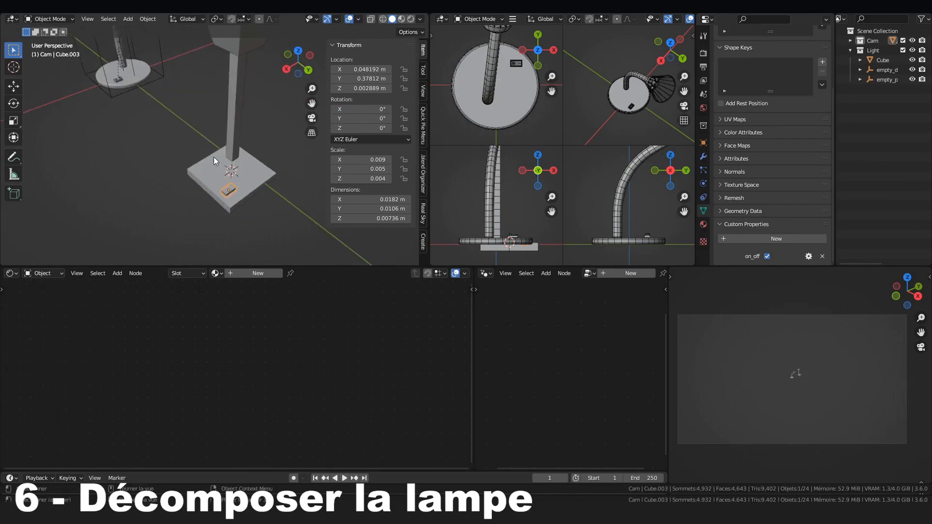
Step: Examine the white lamp and its switch from the front and right orthographic views, with the object's transform values shown
middle_drag(214, 156, 250, 101)
middle_drag(201, 125, 183, 162)
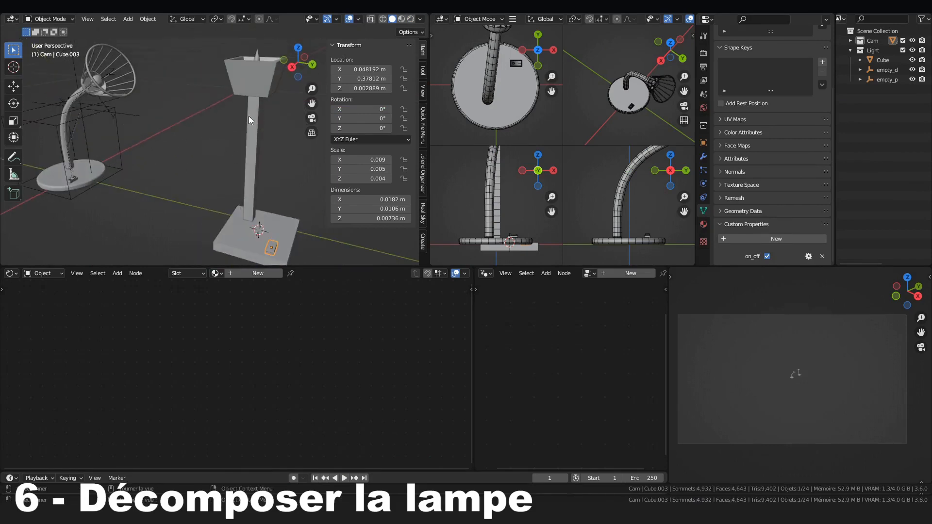
middle_drag(248, 116, 211, 132)
key(KP_5)
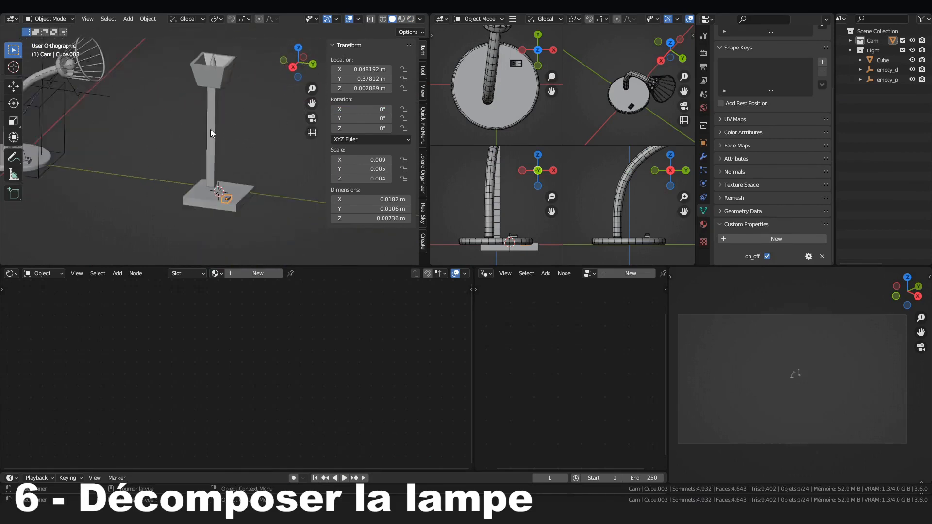
key(KP_3)
scroll(216, 129, up, 4)
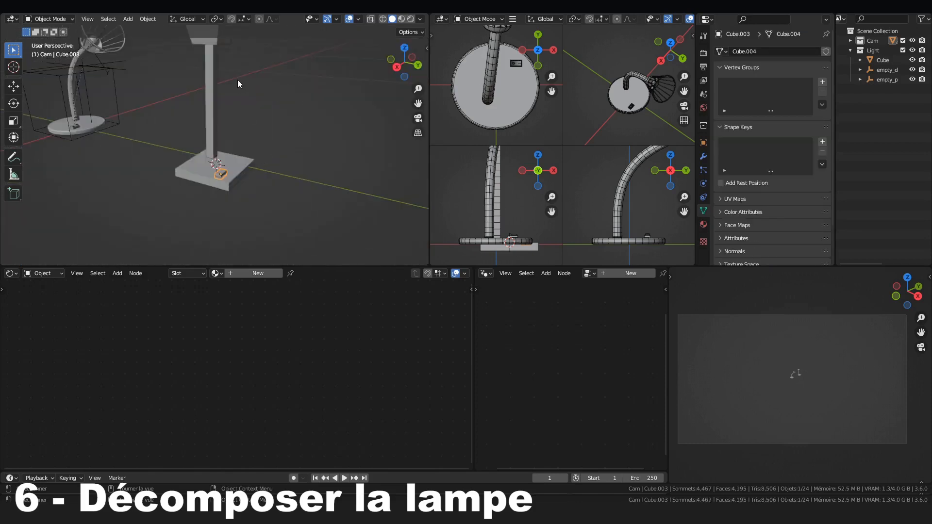
key(KP_1)
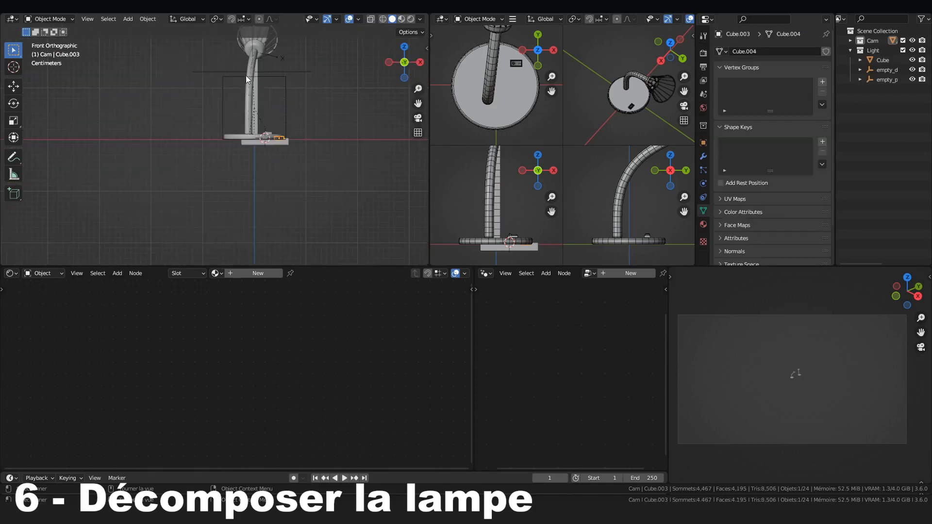
key(KP_3)
scroll(202, 179, up, 5)
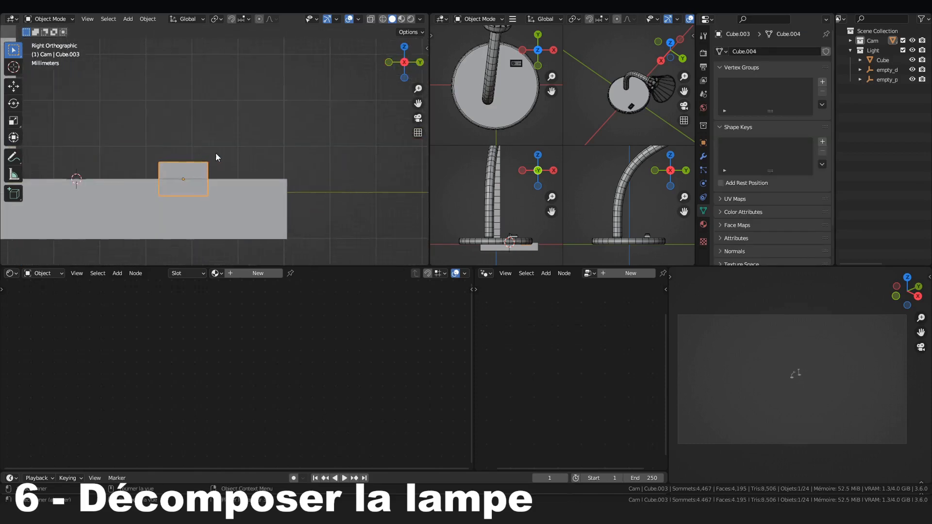
scroll(258, 141, up, 3)
key(n)
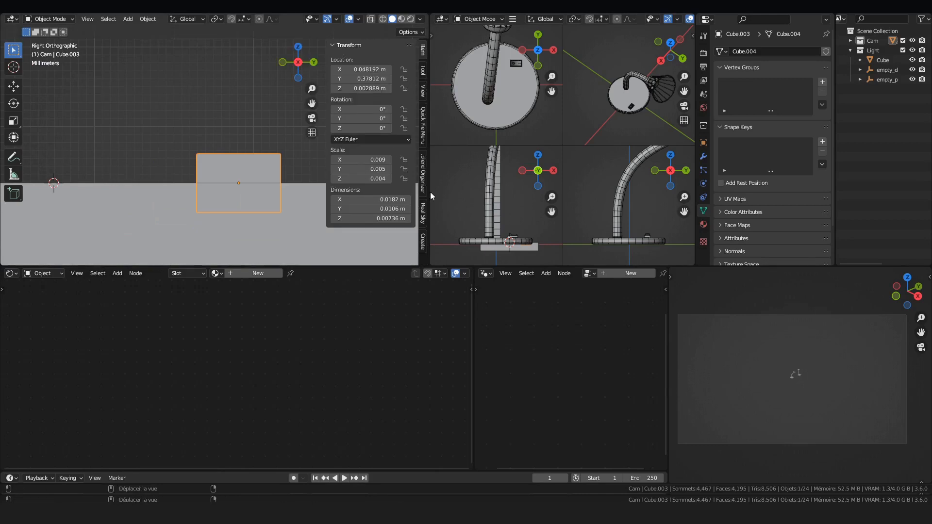
Step: Add a new custom property to the mesh data of the white lamp's switch
scroll(791, 211, down, 2)
click(731, 256)
scroll(789, 237, down, 1)
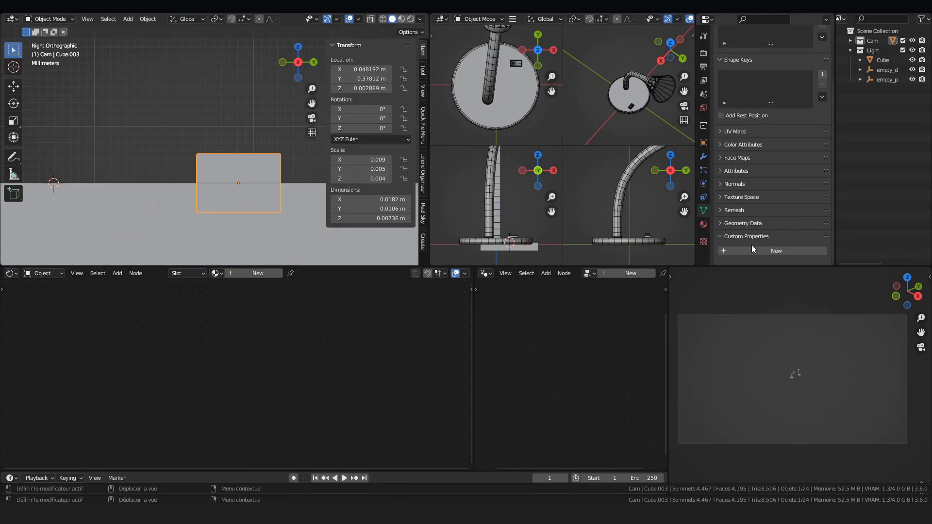
click(775, 250)
scroll(776, 243, down, 1)
Step: Rename the switch's new custom property as on_off and set its type to Boolean
click(808, 251)
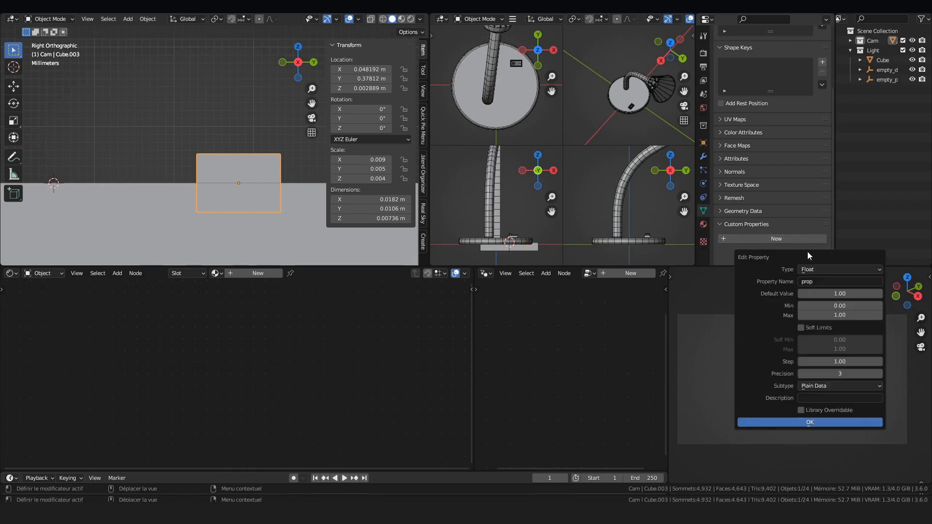
click(822, 282)
text(on_off)
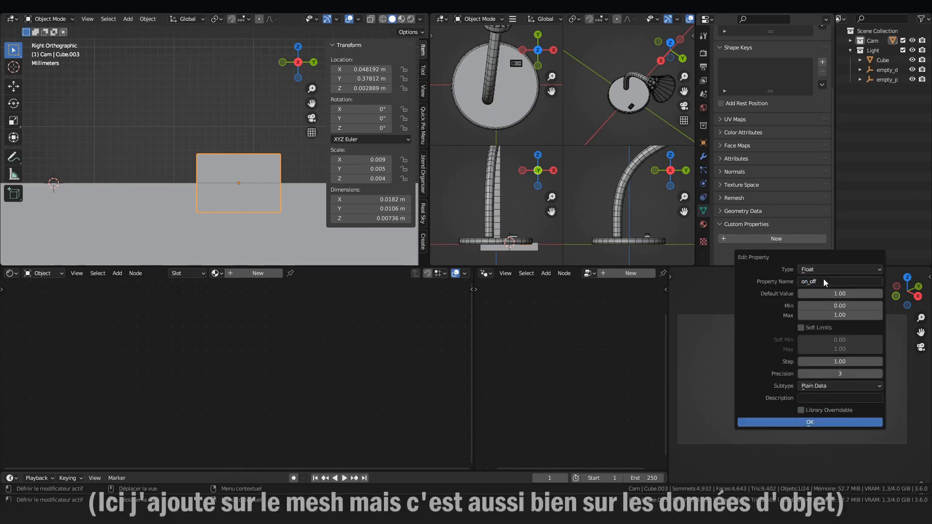
click(810, 270)
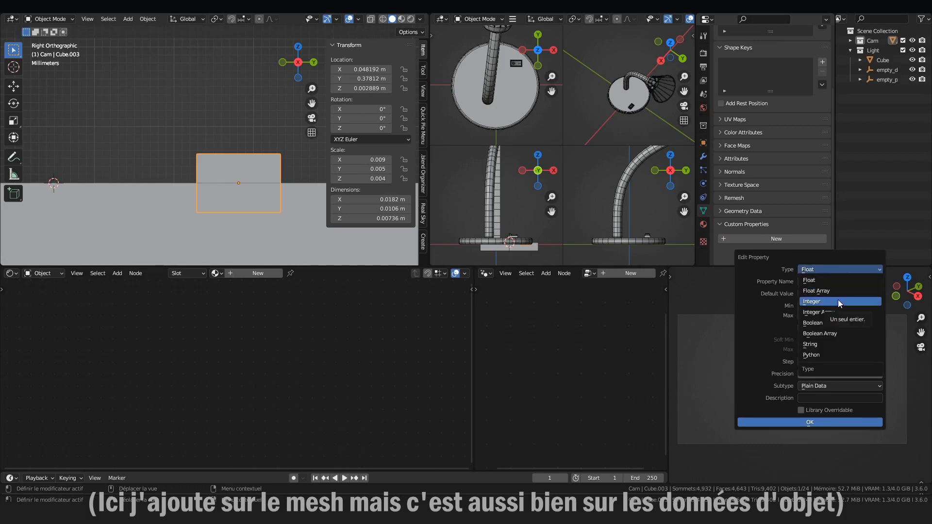
click(820, 323)
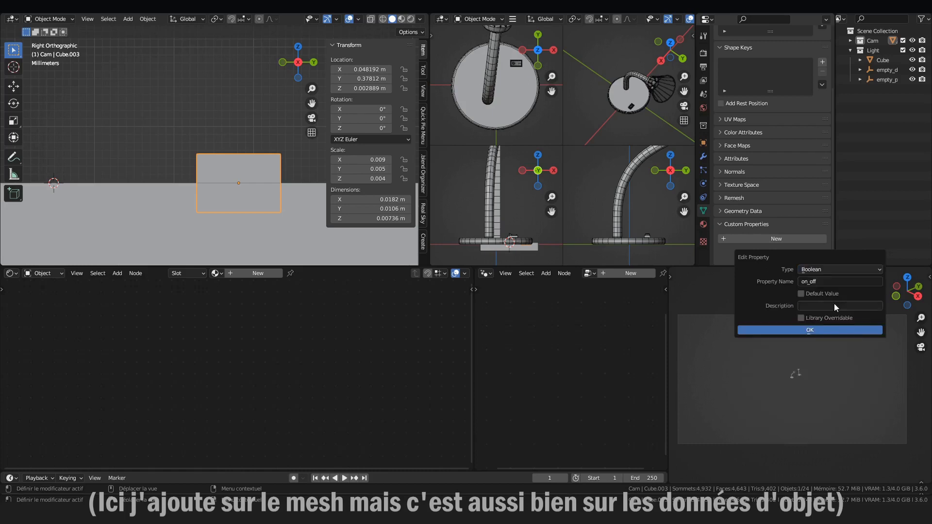
click(795, 333)
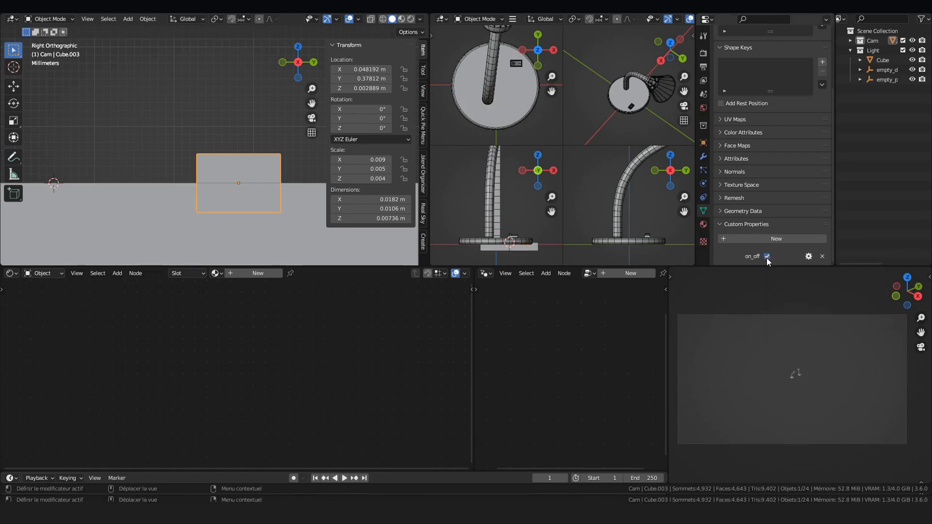
Step: Copy the switch's on/off custom property as a new driver
middle_drag(194, 160, 212, 107)
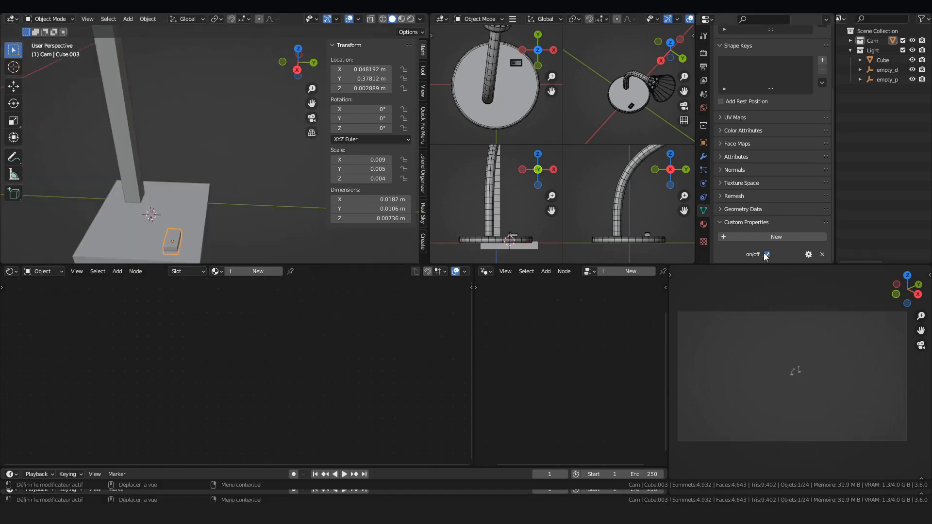
right_click(766, 255)
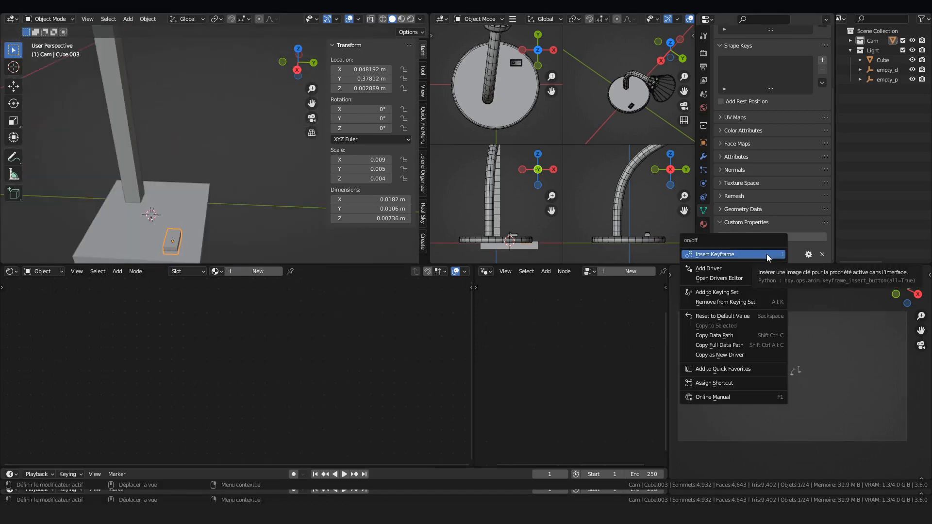
click(743, 355)
Step: Add a driver to the switch's X rotation and replace its default variable var with the copied on_off variable
right_click(359, 109)
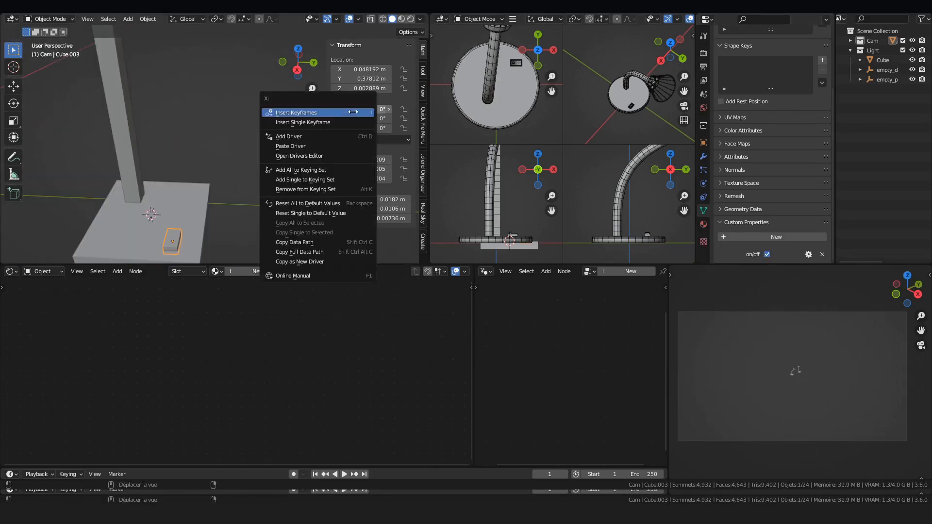
click(315, 134)
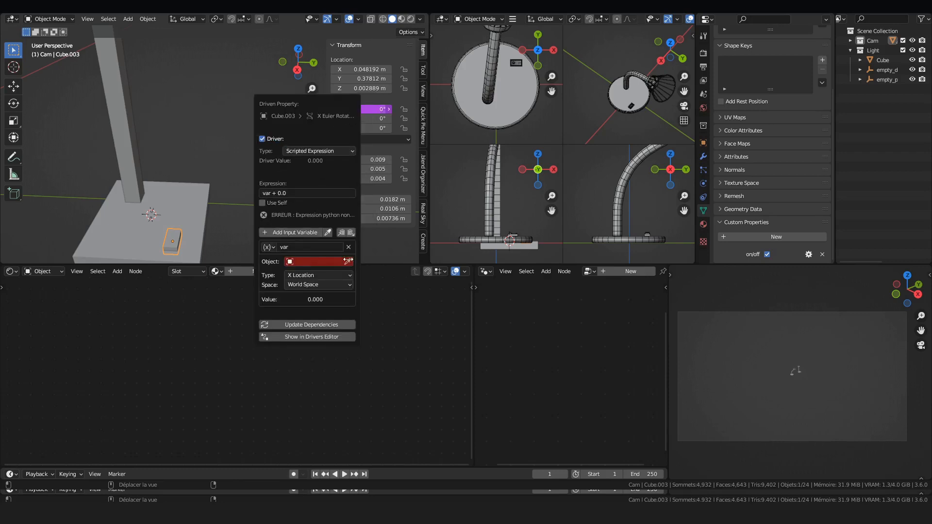
click(348, 247)
click(350, 233)
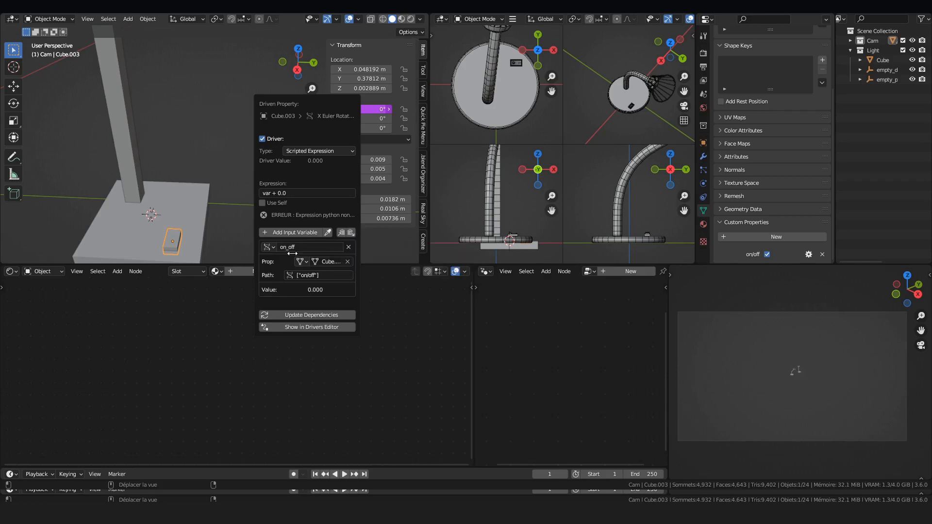
Step: Set the X rotation driver's scripted expression to "(-10 if on_off == 0 else 10)*pi/180"
click(303, 190)
text(on)
key(BackSpace)
key(BackSpace)
text(-10 if on_off = =)
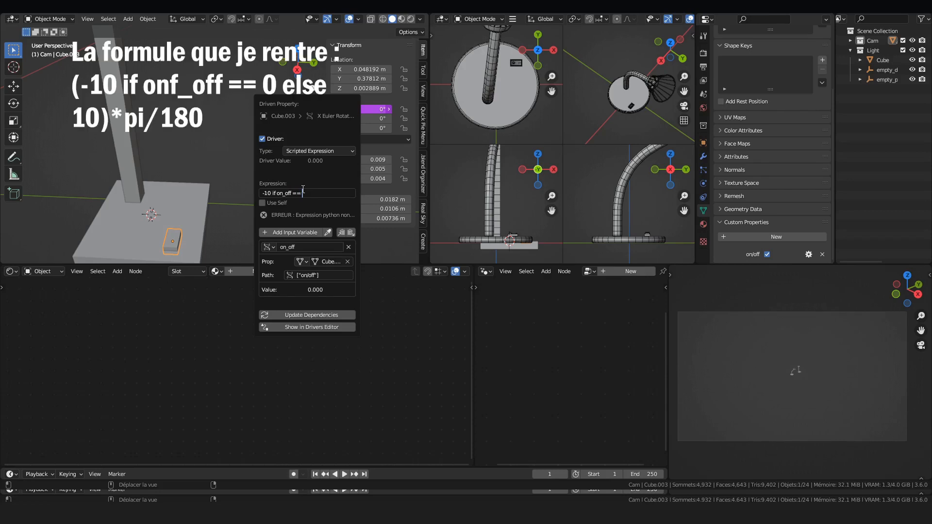
text(0)
text( eks)
text(e)
key(BackSpace)
key(BackSpace)
key(BackSpace)
text(lse)
text( 10)
text(()
click(337, 189)
text(*)
key(BackSpace)
text(*pi/18)
key(Return)
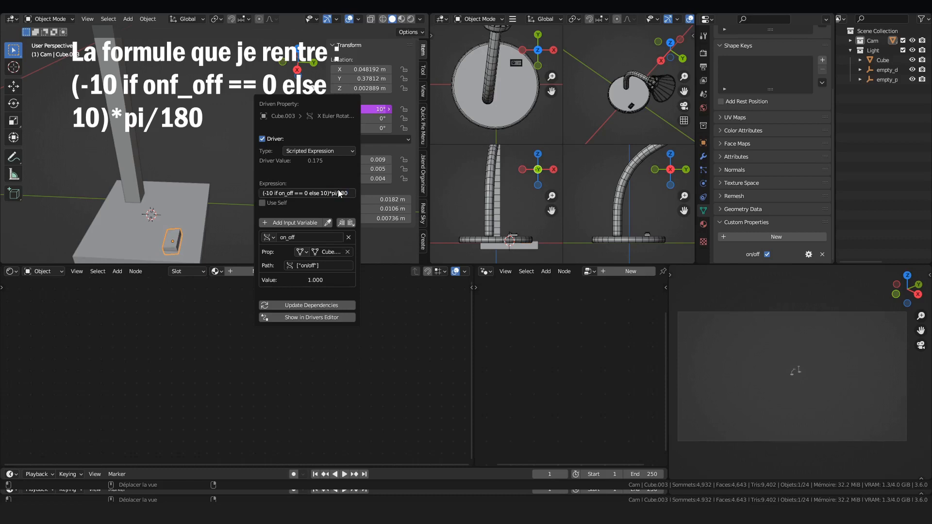
Step: Turn off the switch's on/off property and apply the switch's rotation
middle_drag(200, 200, 262, 160)
scroll(263, 160, up, 4)
shift+middle_drag(259, 83, 313, 212)
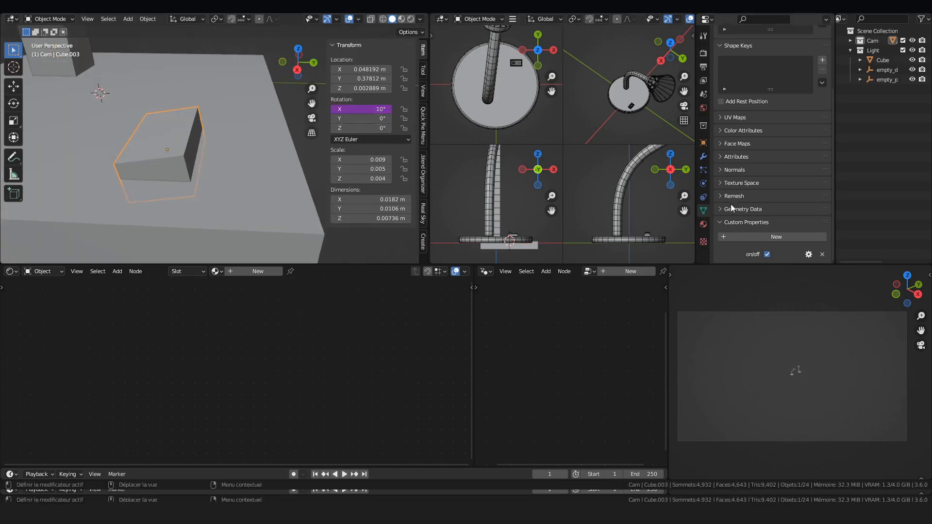
click(767, 255)
key(ctrl+a)
click(199, 151)
scroll(199, 146, down, 8)
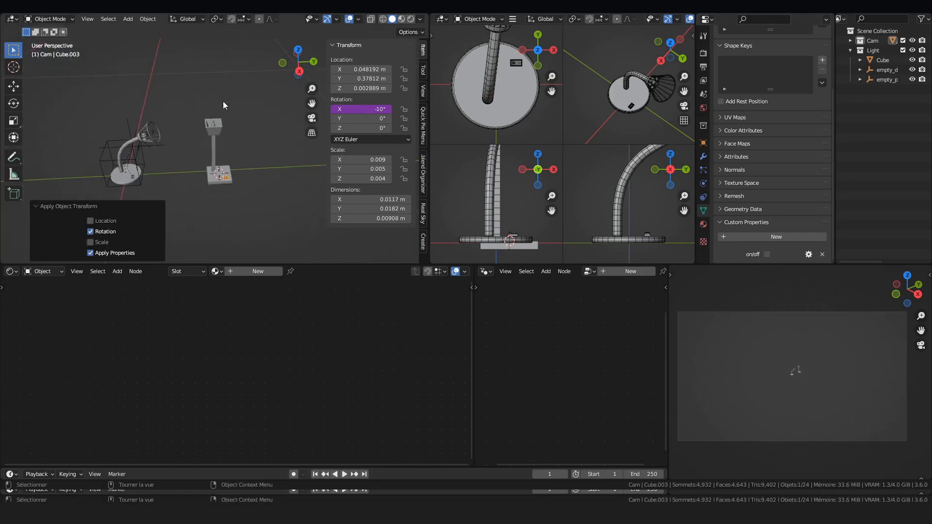
key(KP_1)
key(KP_3)
scroll(233, 164, up, 3)
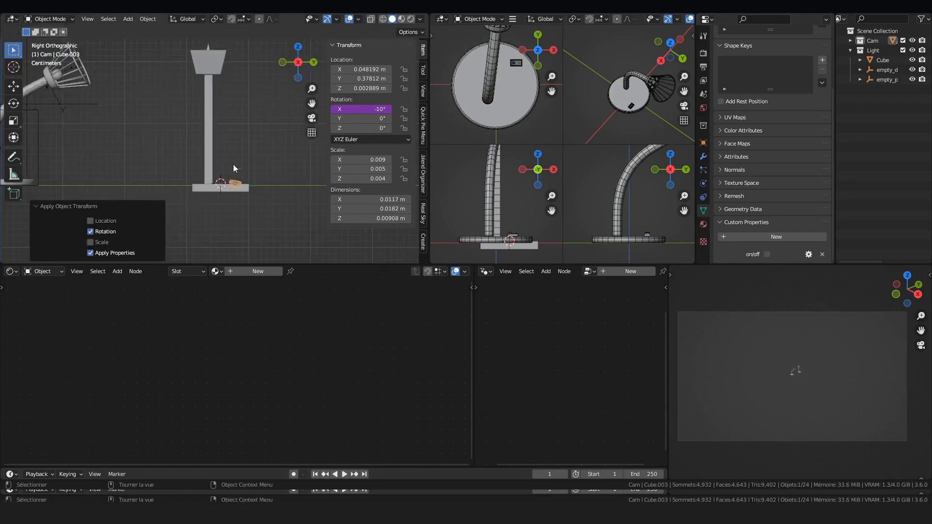
scroll(225, 78, up, 2)
mouse_move(244, 174)
shift+middle_down()
mouse_move(232, 208)
mouse_move(253, 123)
mouse_move(227, 169)
shift+middle_up()
scroll(253, 123, up, 2)
shift+click(232, 174)
key(g)
right_click(205, 138)
scroll(194, 129, up, 1)
scroll(199, 105, down, 3)
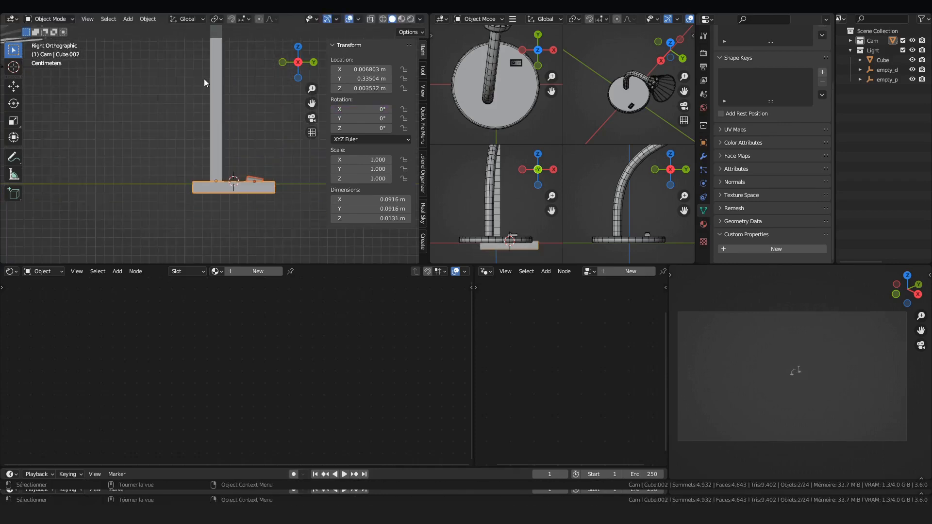
click(214, 93)
scroll(217, 82, down, 2)
shift+middle_drag(225, 62, 221, 97)
scroll(221, 100, up, 1)
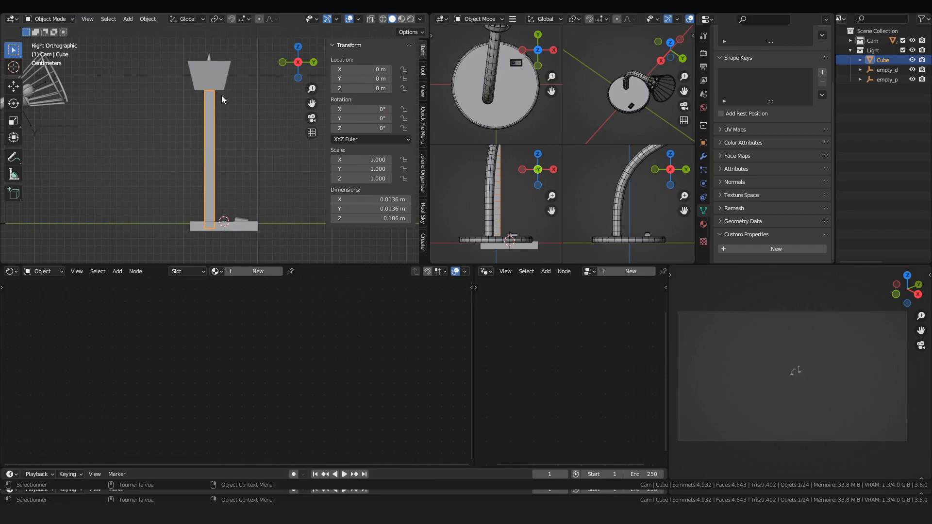
key(g)
right_click(226, 97)
Step: Examine how the cone bulb sits inside the square lampshade on top of the second lamp's pole
shift+middle_drag(213, 49, 210, 109)
scroll(204, 109, up, 6)
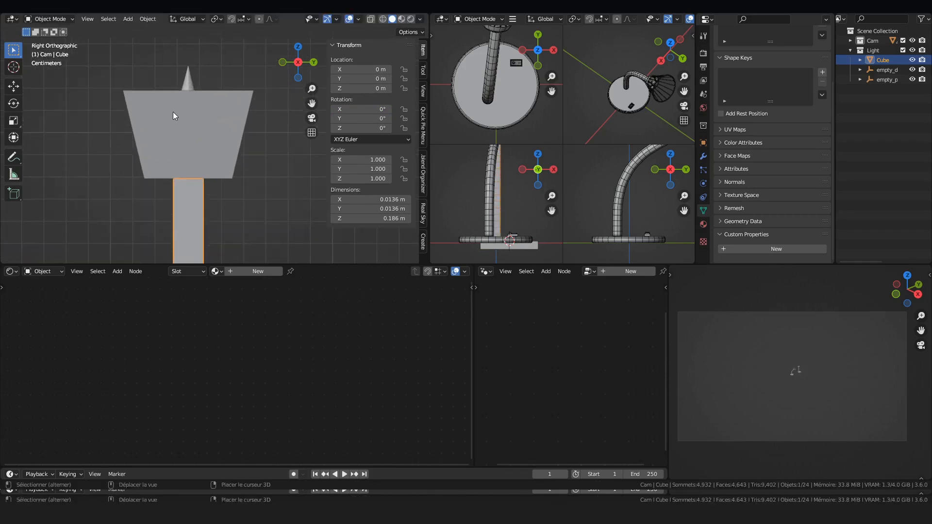
key(shift+z)
click(204, 77)
click(203, 74)
shift+click(232, 101)
key(shift+z)
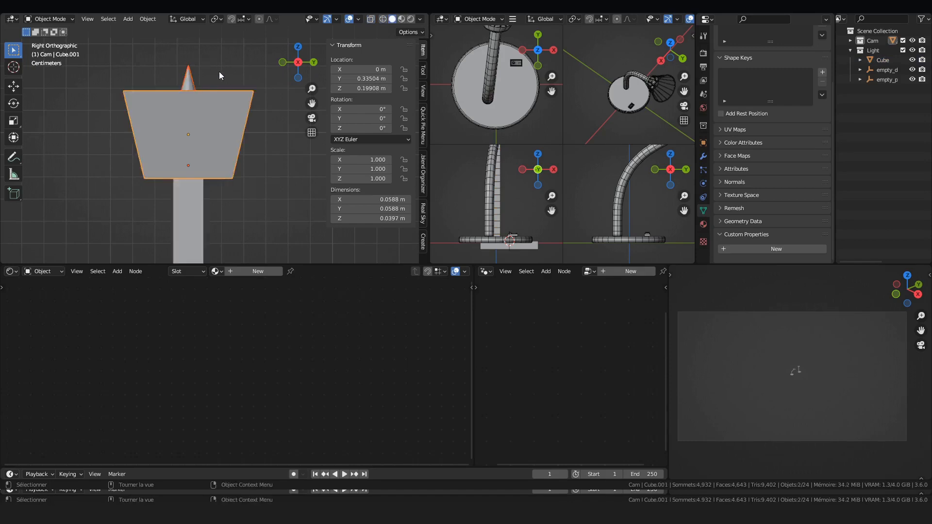
mouse_move(219, 71)
middle_down()
mouse_move(202, 97)
mouse_move(203, 153)
middle_up()
scroll(243, 209, up, 3)
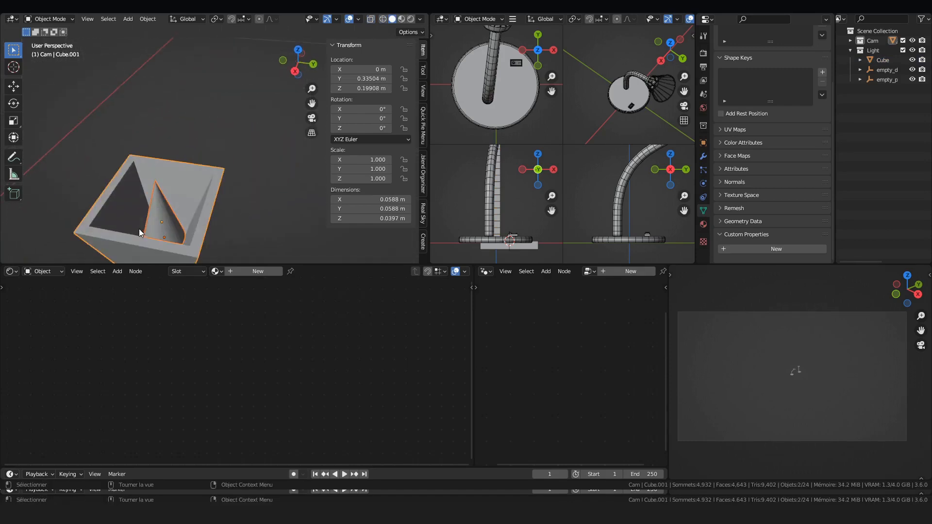
middle_drag(161, 214, 194, 132)
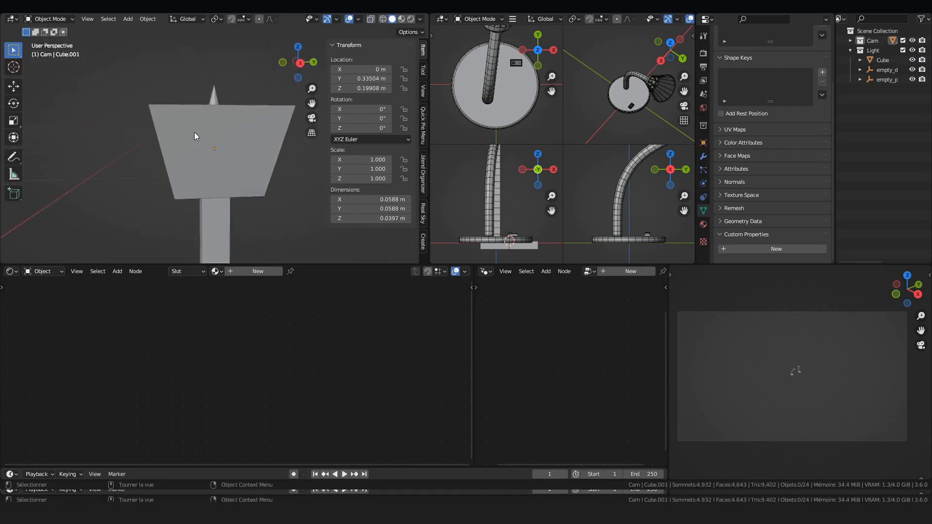
middle_drag(227, 98, 195, 134)
shift+click(196, 149)
click(188, 112)
Step: Open the square lamp's pole in Edit Mode and isolate it in a right-side view
key(Tab)
scroll(197, 96, down, 4)
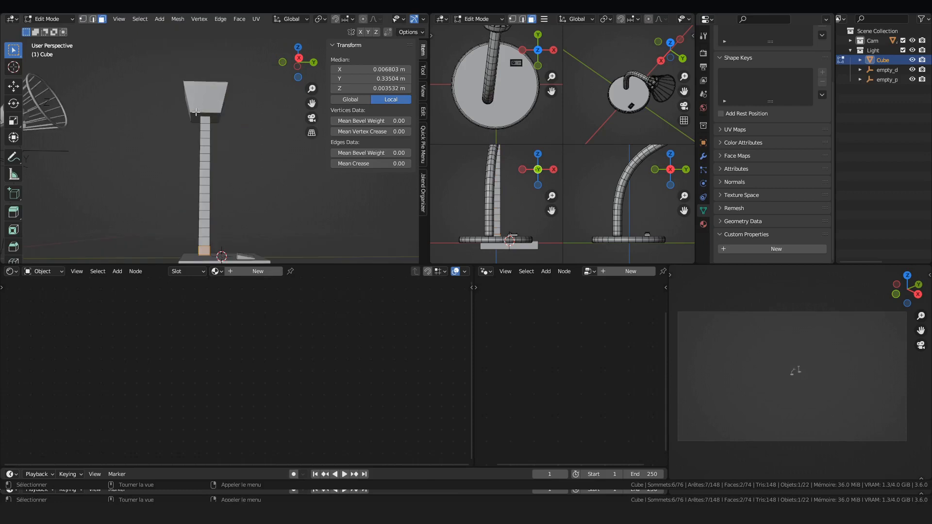
key(KP_Divide)
key(KP_1)
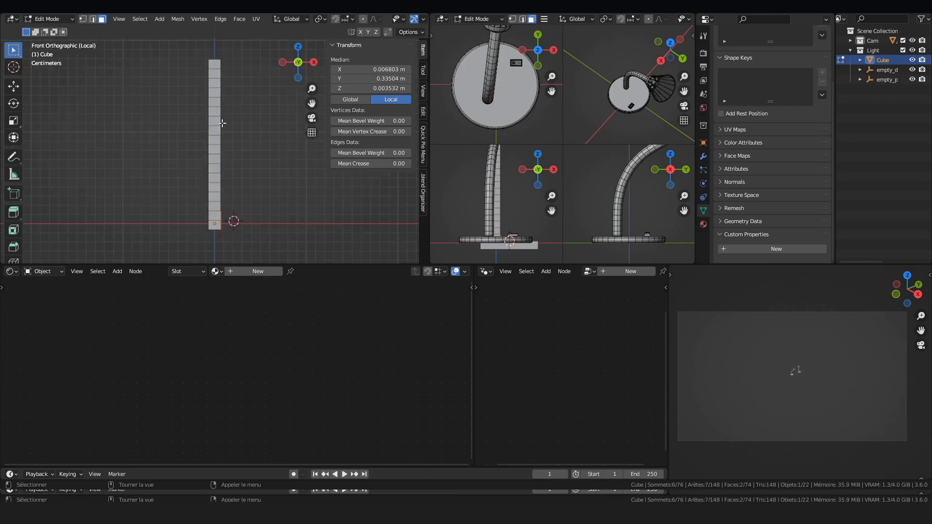
key(KP_3)
key(ctrl+r)
scroll(229, 127, up, 3)
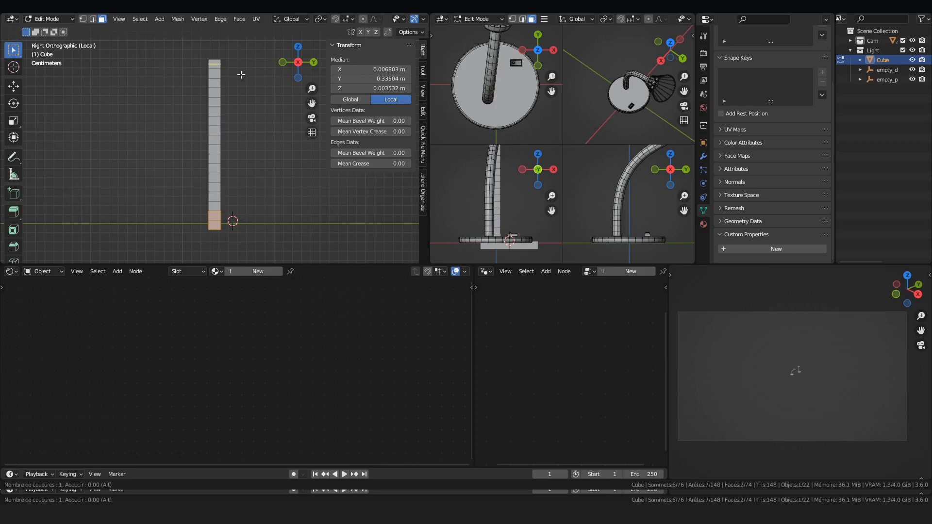
right_click(203, 192)
Step: Select the top face of the lamp pole
shift+middle_drag(202, 68, 233, 181)
scroll(233, 146, up, 4)
shift+middle_drag(233, 145, 187, 77)
scroll(210, 131, up, 8)
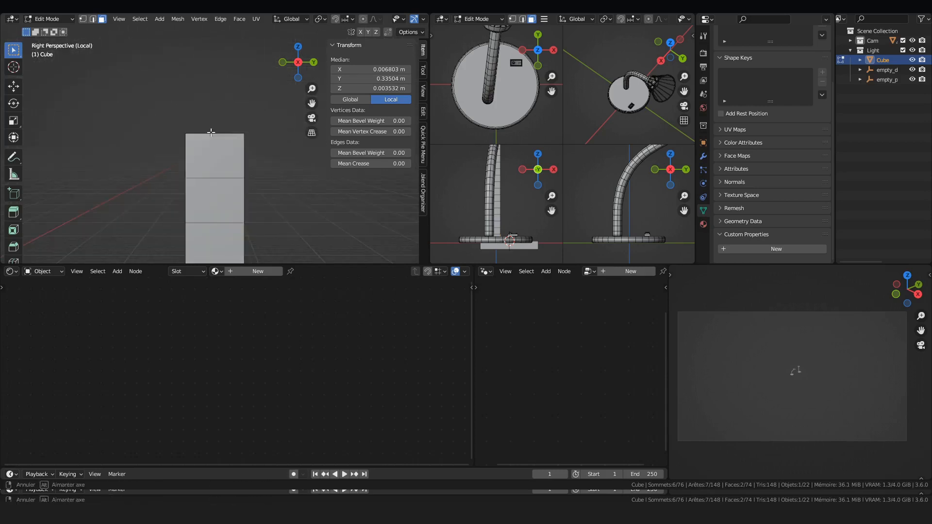
middle_drag(210, 132, 231, 168)
click(208, 142)
Step: Create a vertex group named face_haut for the pole's top face and return to the full scene in Object Mode
scroll(213, 145, down, 5)
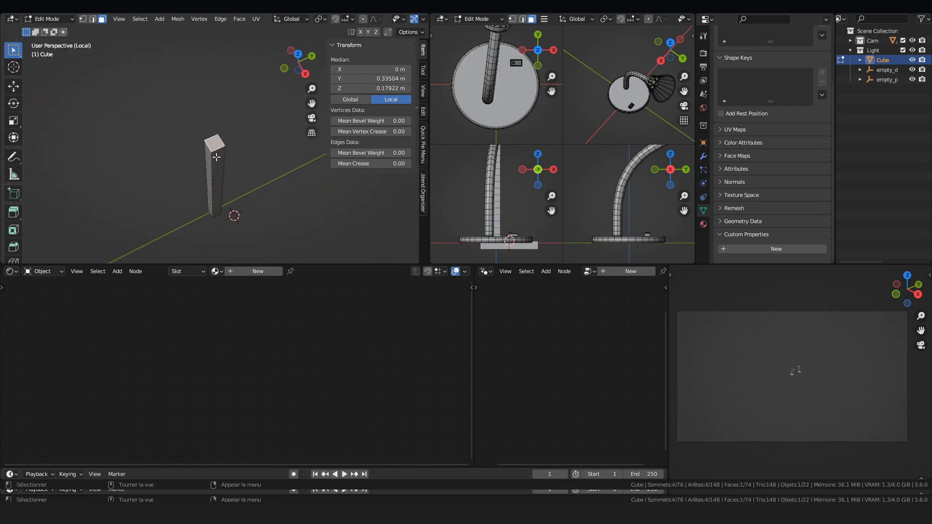
key(KP_1)
scroll(215, 150, up, 1)
shift+middle_drag(257, 119, 250, 154)
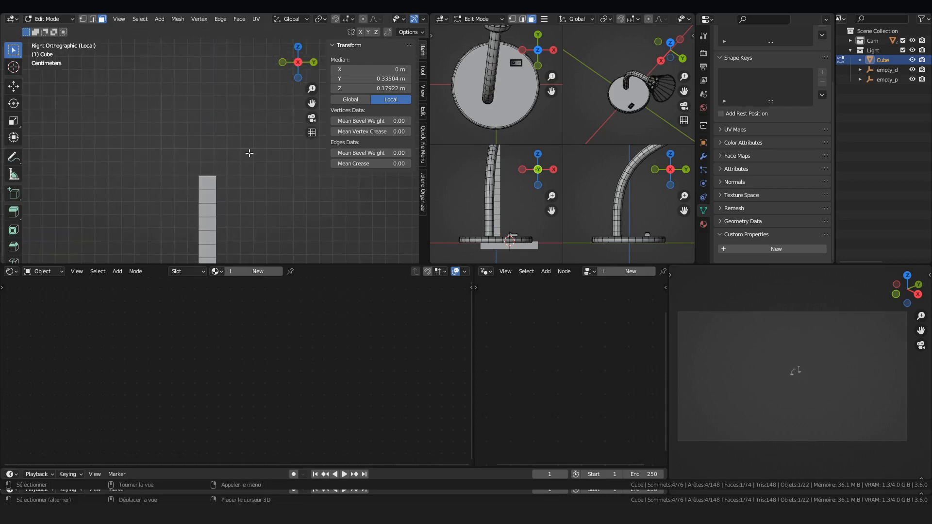
scroll(216, 131, down, 8)
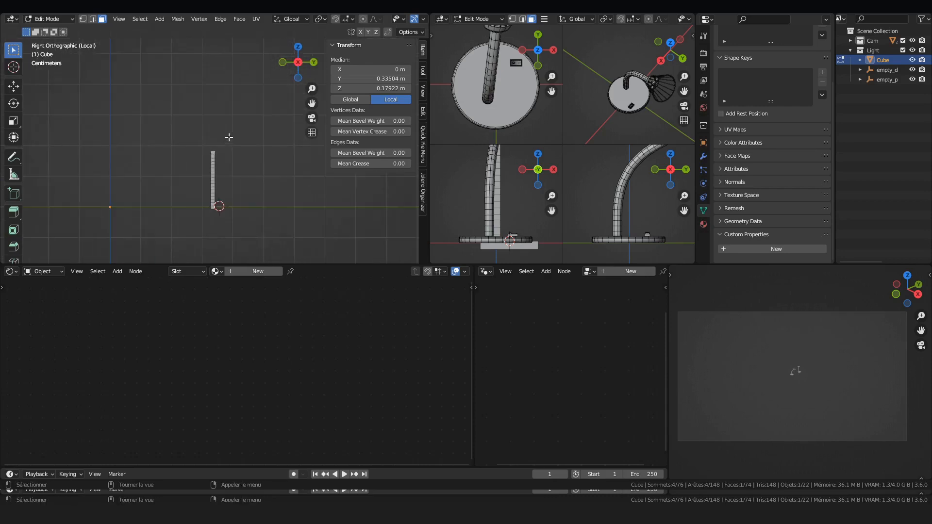
scroll(224, 148, up, 4)
scroll(204, 113, up, 4)
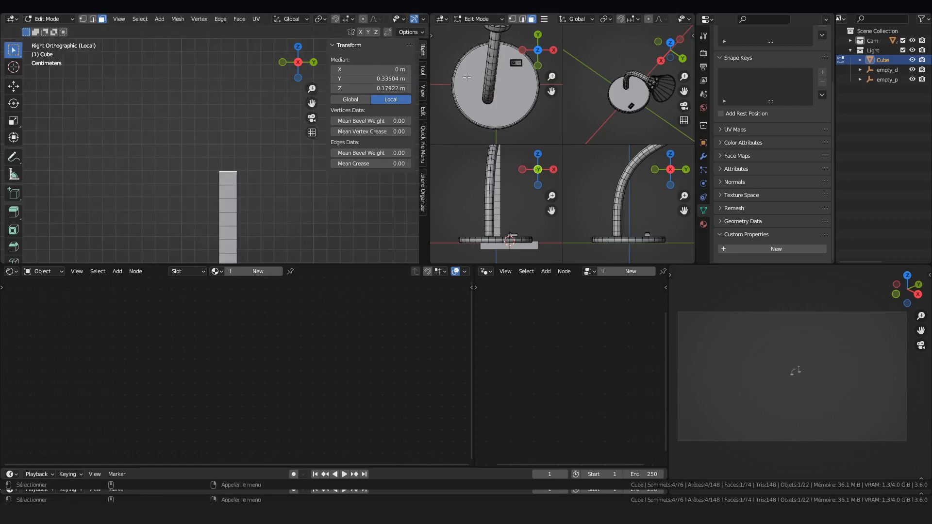
scroll(780, 85, up, 4)
scroll(231, 130, up, 6)
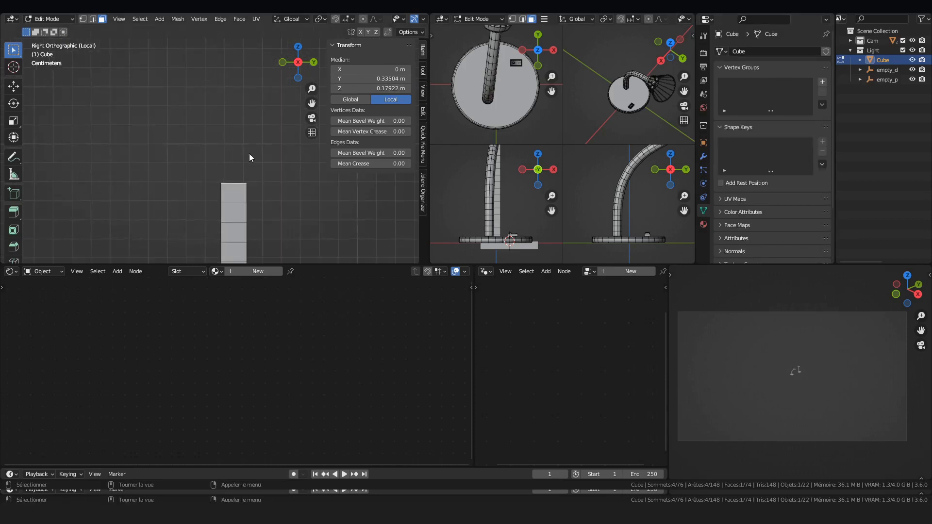
middle_drag(187, 164, 208, 182)
click(822, 81)
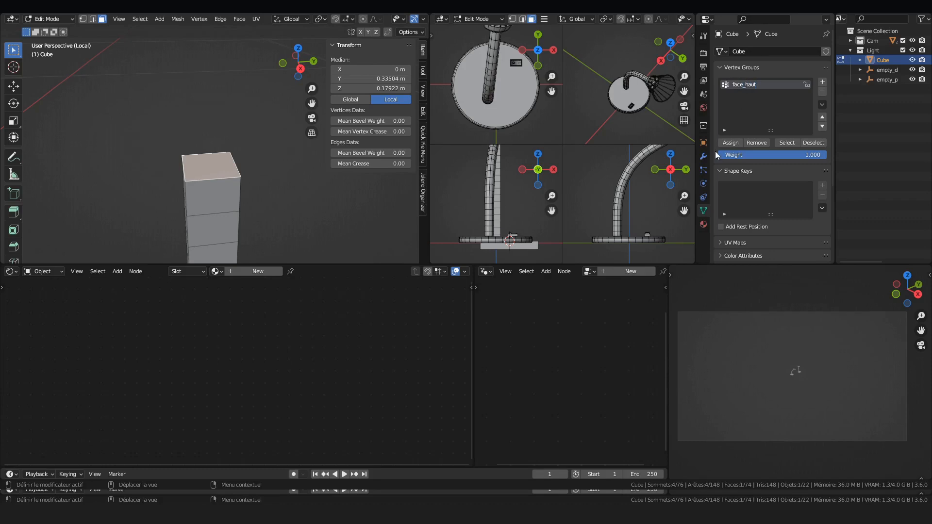
key(Tab)
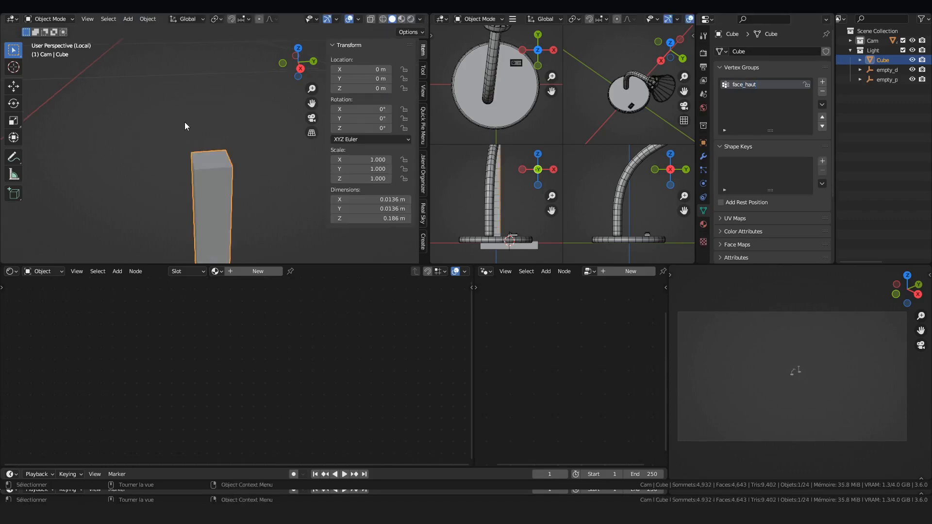
key(KP_Divide)
Step: Select the square lampshade and its cone bulb and snap the 3D cursor to their common centre
scroll(202, 94, down, 2)
scroll(209, 124, up, 1)
mouse_move(188, 136)
shift+middle_down()
mouse_move(194, 166)
mouse_move(185, 123)
shift+middle_up()
scroll(199, 167, up, 2)
scroll(187, 124, down, 3)
scroll(190, 123, up, 4)
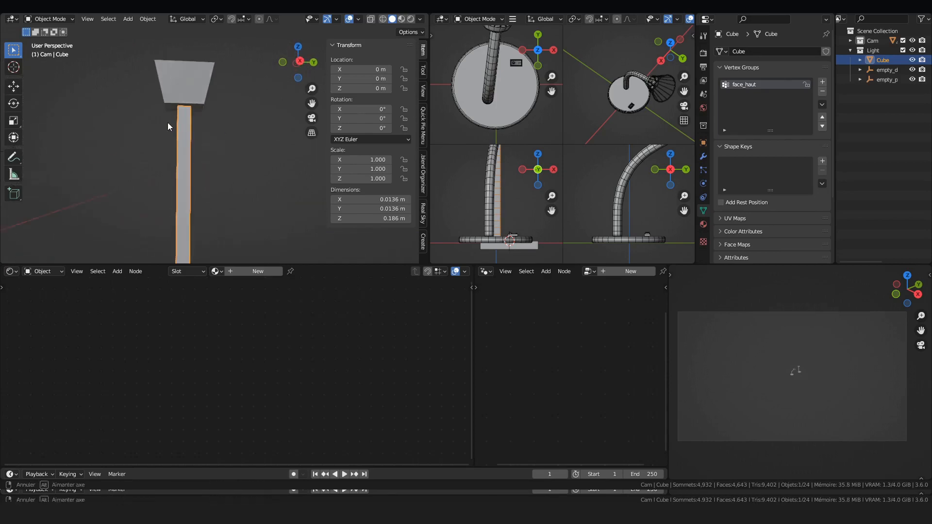
click(177, 73)
middle_drag(184, 65, 199, 123)
shift+click(162, 156)
middle_drag(162, 155, 185, 144)
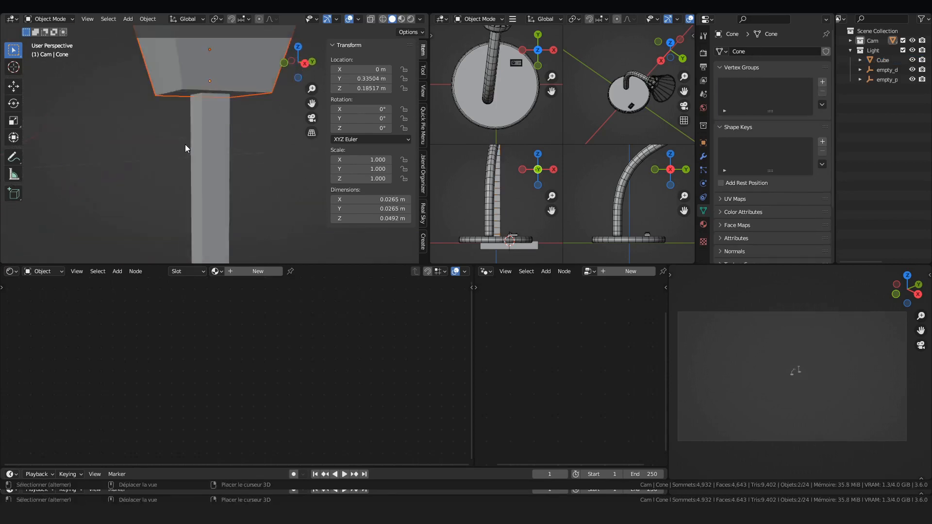
key(shift+s)
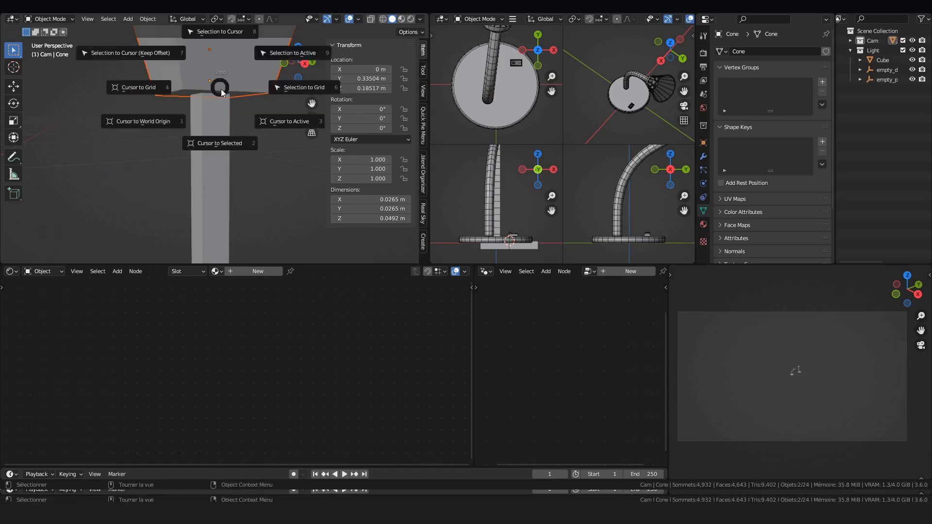
click(227, 134)
Step: Add a Plain Axes empty at the 3D cursor inside the lampshade
shift+middle_drag(189, 56, 211, 157)
key(shift+a)
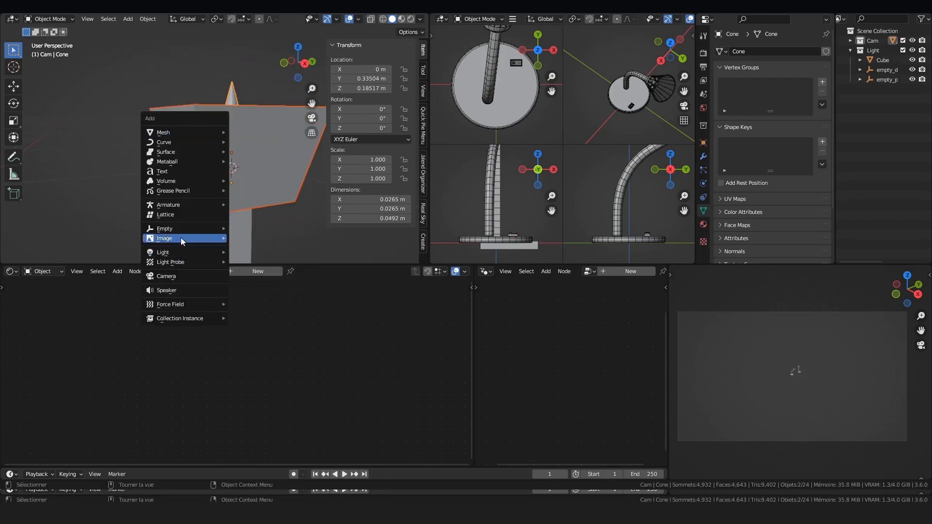
mouse_move(179, 229)
click(254, 228)
Step: Parent the cone bulb and the lampshade to the new empty with the Object option
middle_drag(240, 120, 219, 148)
click(220, 164)
shift+click(253, 159)
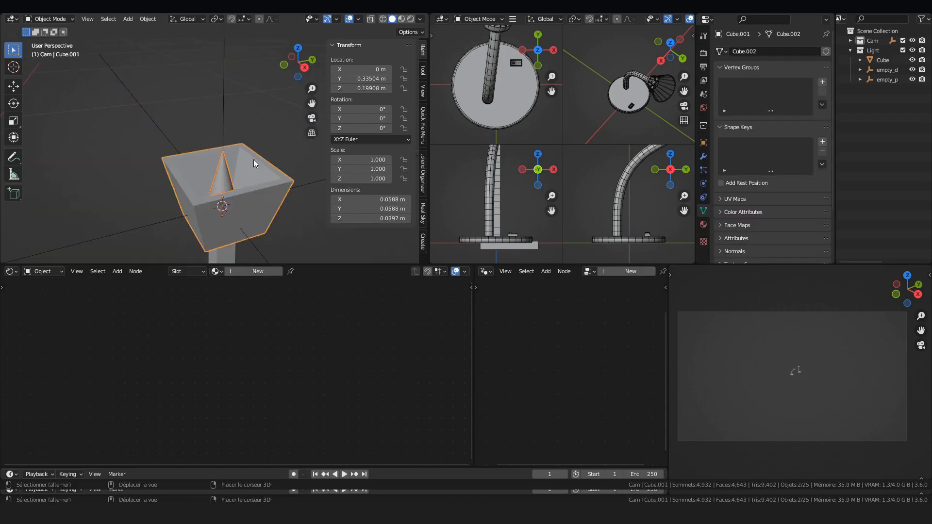
shift+click(220, 116)
key(ctrl+p)
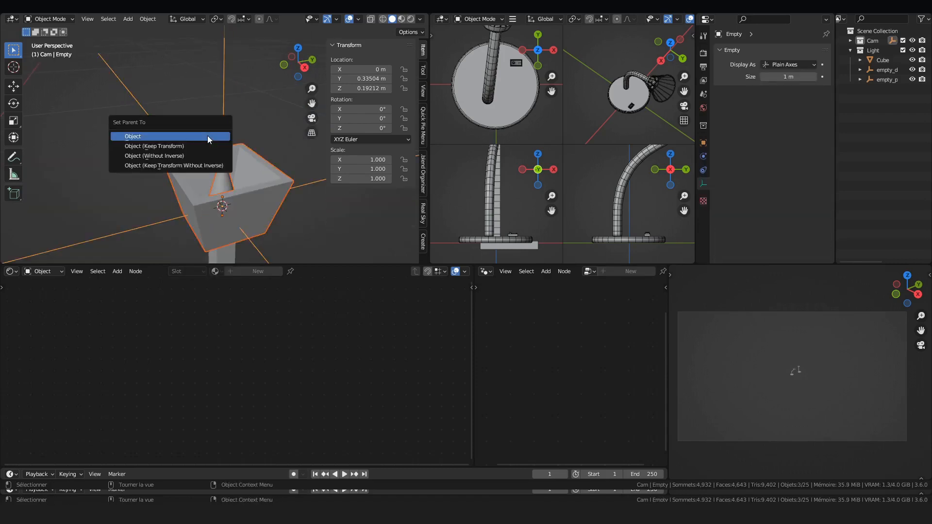
click(208, 135)
Step: Examine the new empty's position relative to the lampshade and pole in a right-side wireframe view
click(219, 98)
middle_drag(217, 147, 195, 119)
key(KP_1)
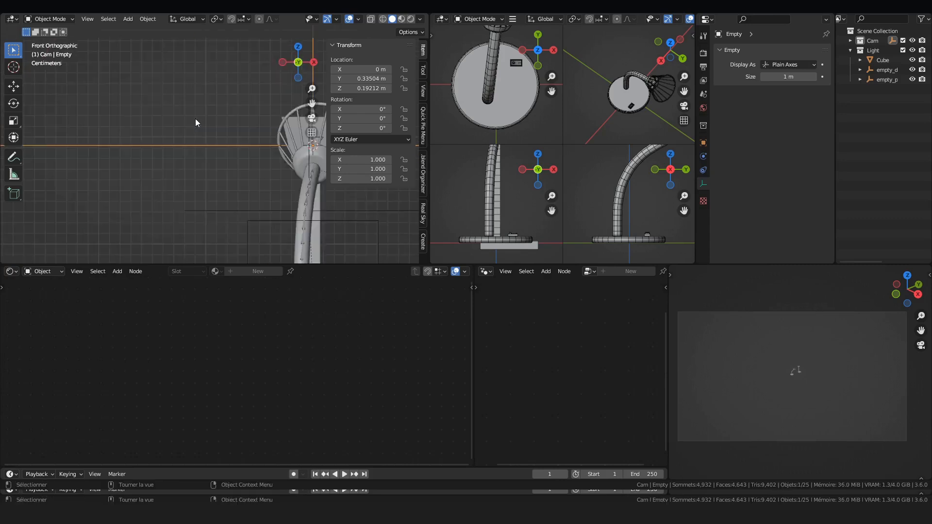
key(KP_3)
scroll(203, 173, up, 3)
key(shift+z)
scroll(143, 136, up, 5)
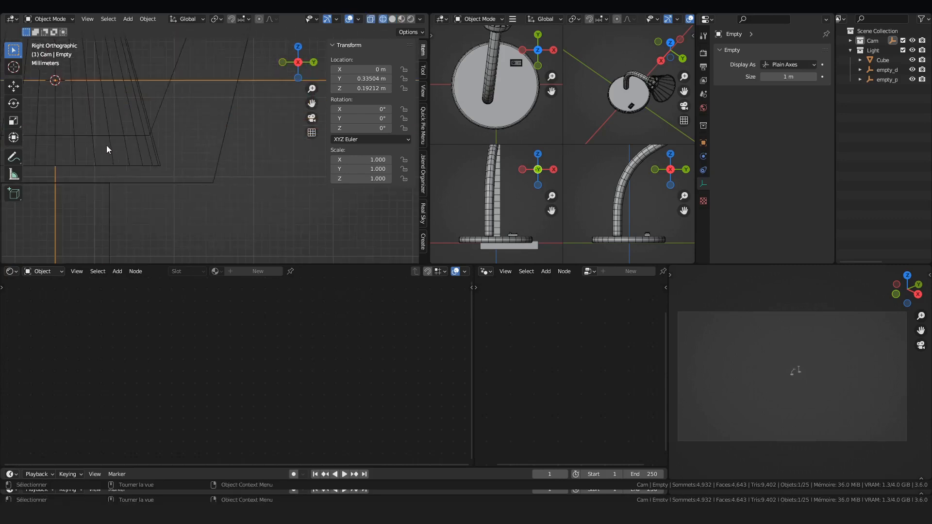
key(g)
key(z)
right_click(125, 109)
shift+middle_drag(83, 138, 246, 139)
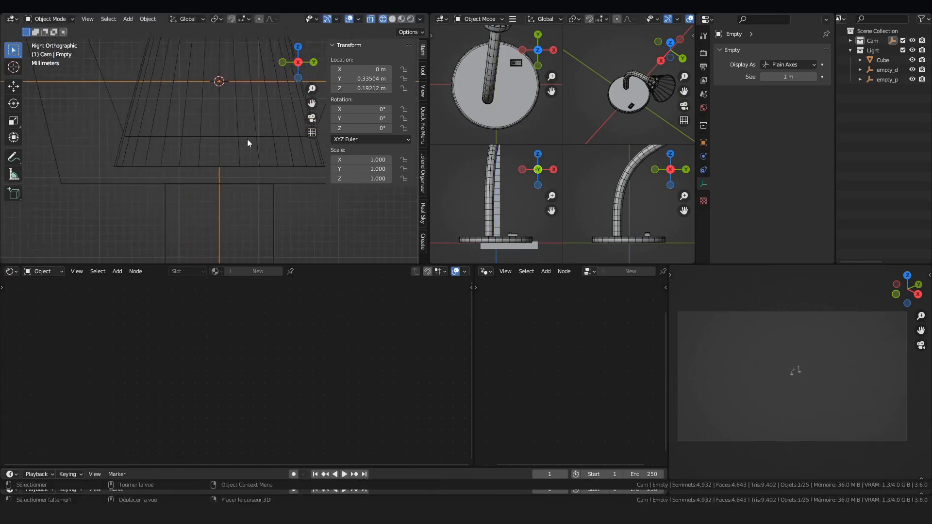
scroll(233, 174, down, 2)
Step: Add a Child Of object constraint to the lamp pole
click(242, 222)
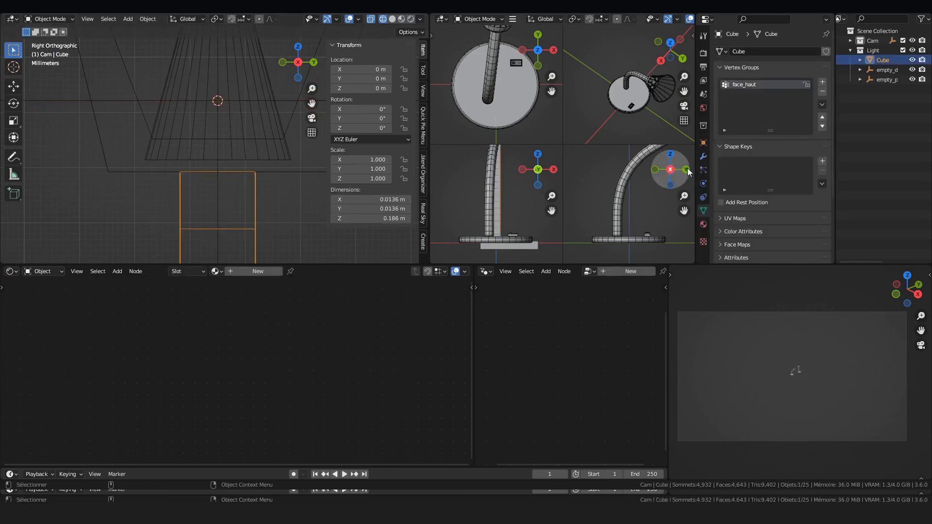
click(703, 156)
click(701, 184)
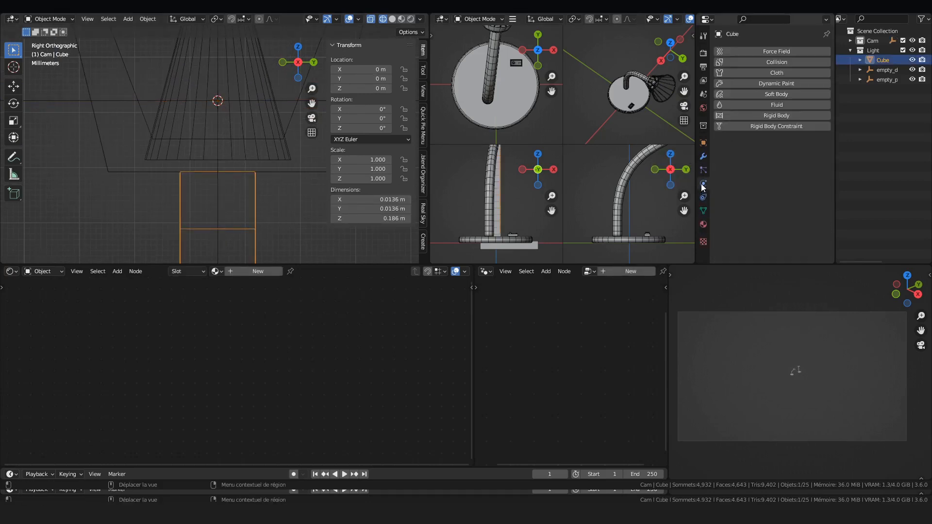
click(707, 201)
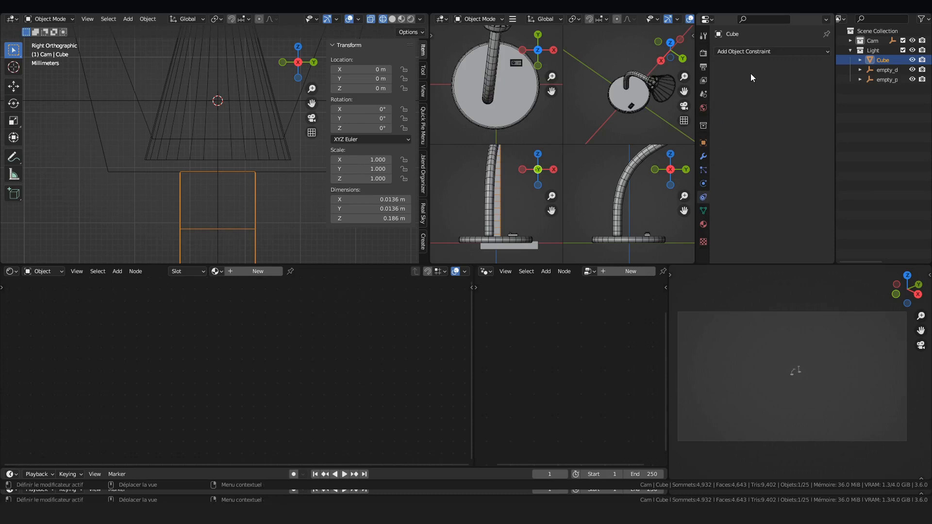
click(760, 51)
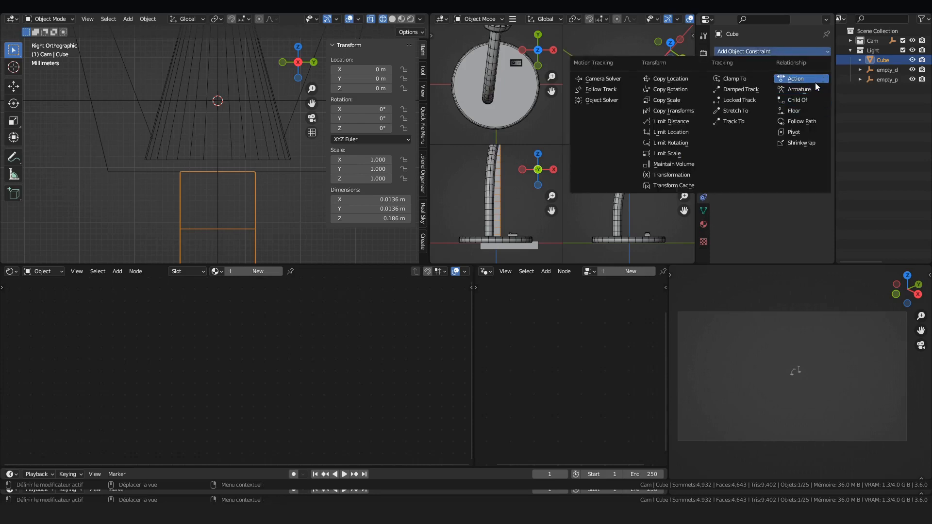
click(800, 101)
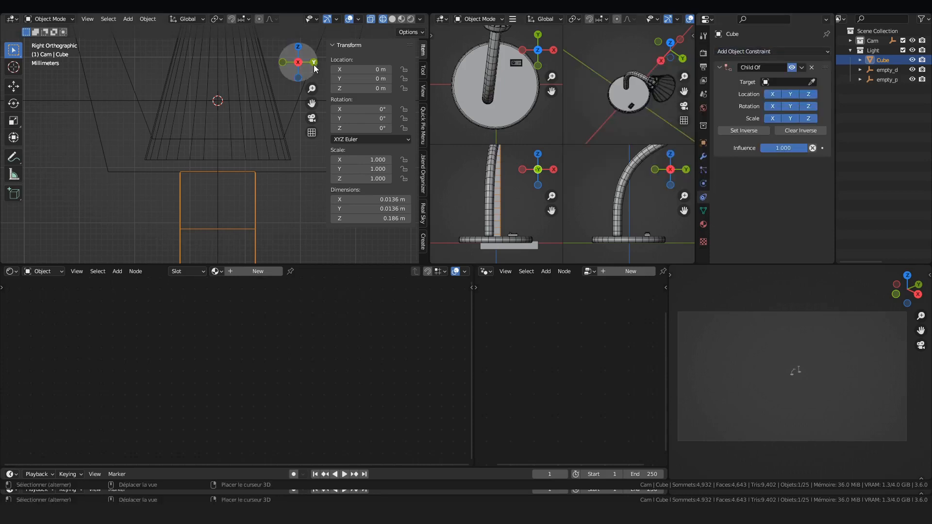
shift+middle_drag(244, 109, 190, 131)
scroll(190, 131, down, 4)
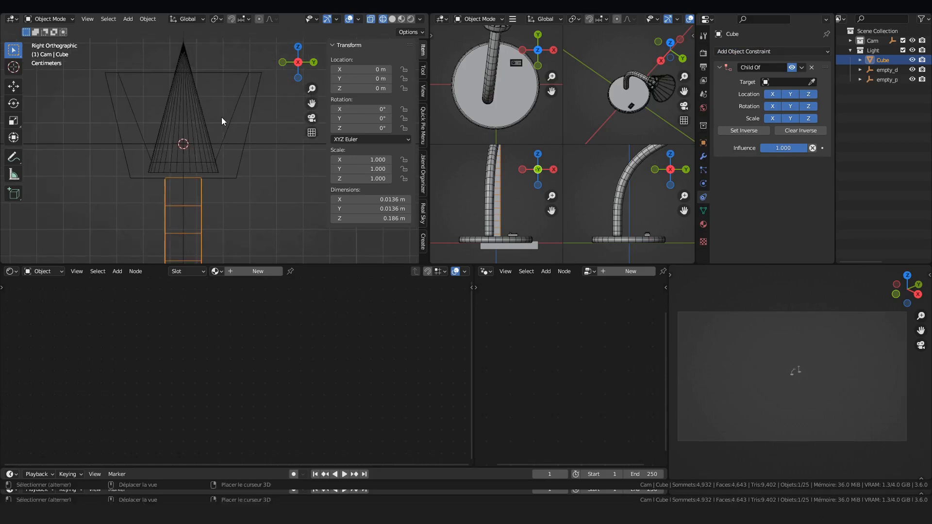
Step: Remove the Child Of constraint from the lamp pole
click(813, 82)
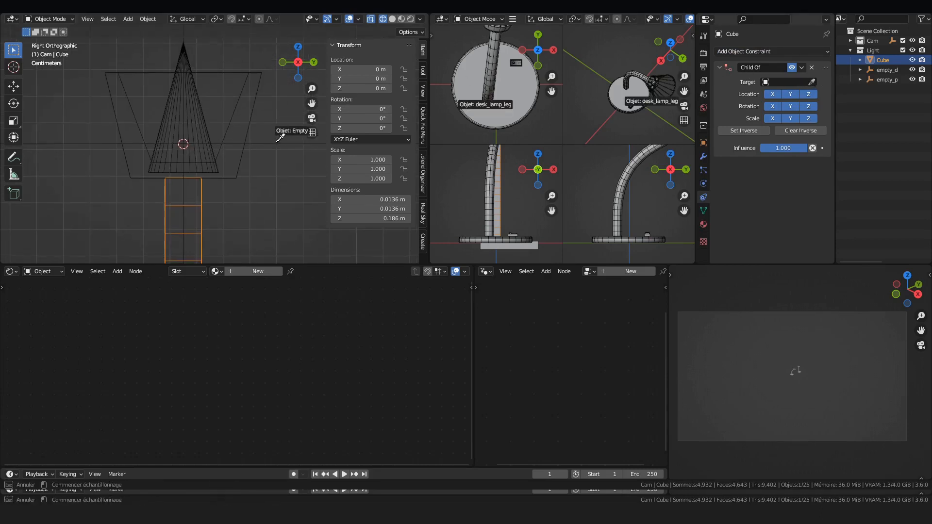
key(Escape)
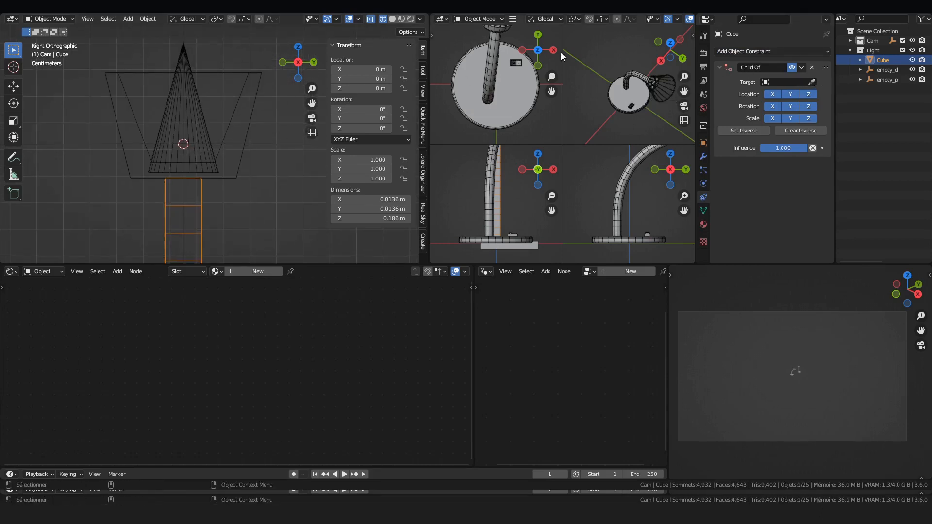
click(812, 67)
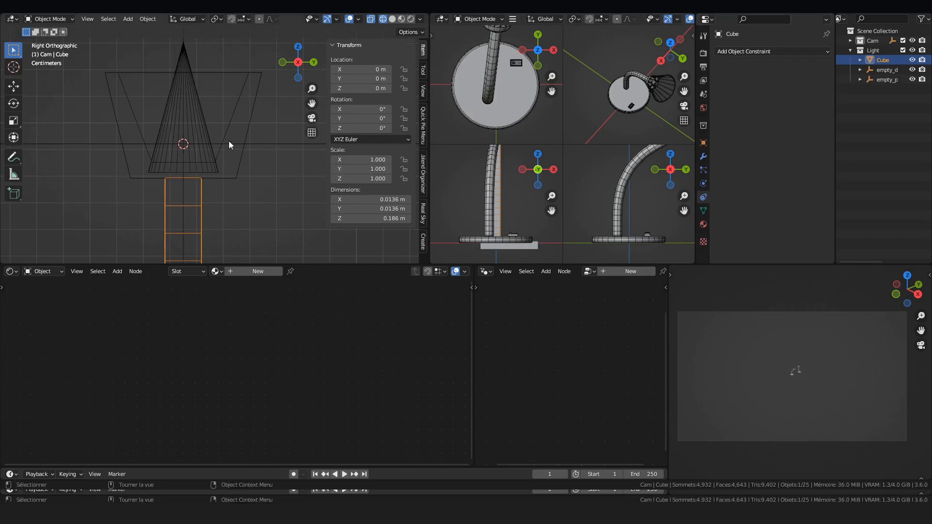
Step: Add a Child Of constraint to the lampshade's empty, targeting the pole Cube with the vertex group face_haut
click(299, 152)
click(757, 51)
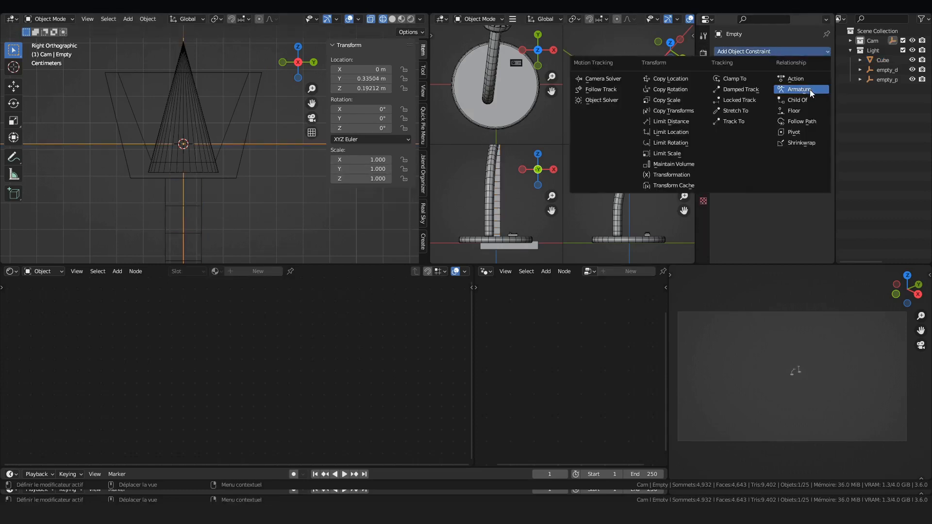
click(804, 100)
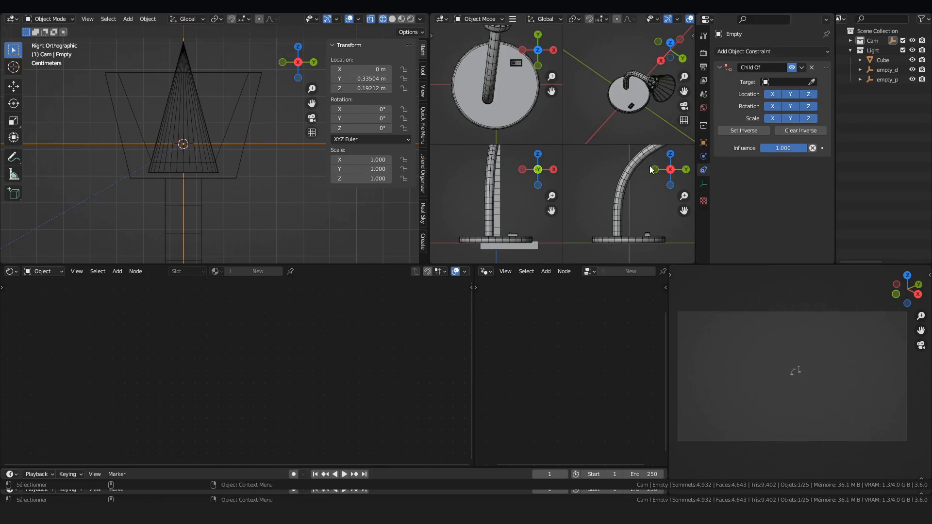
click(812, 82)
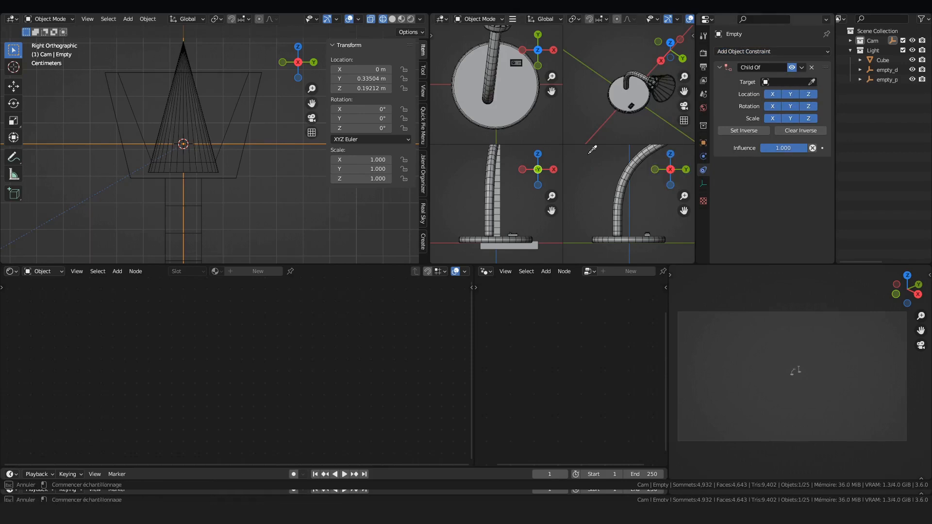
click(212, 193)
scroll(202, 162, up, 2)
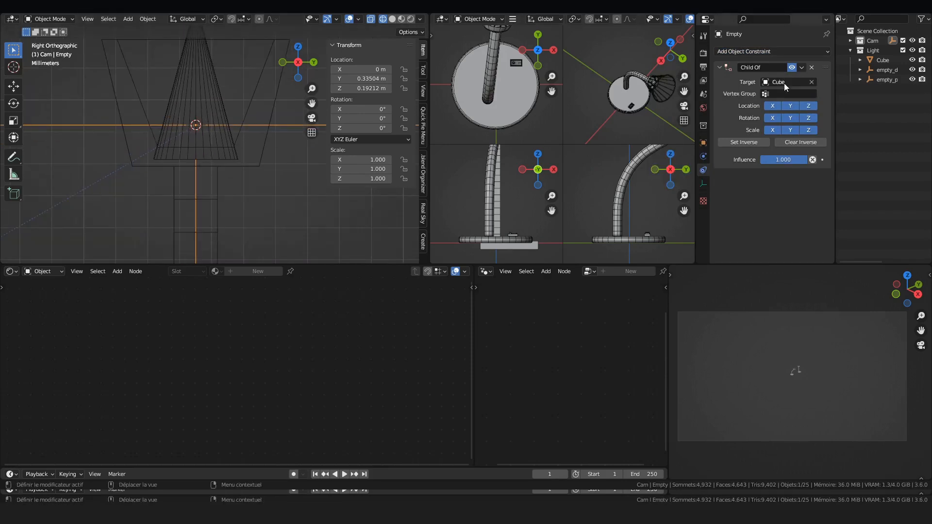
click(791, 93)
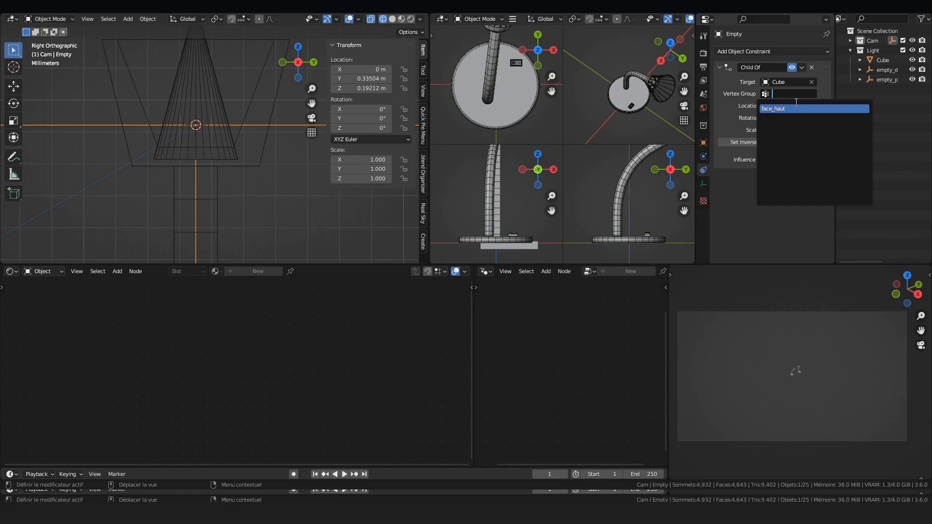
click(796, 109)
Step: Try to realign the displaced empty with the pole by zeroing its Y and Z location
scroll(166, 103, down, 5)
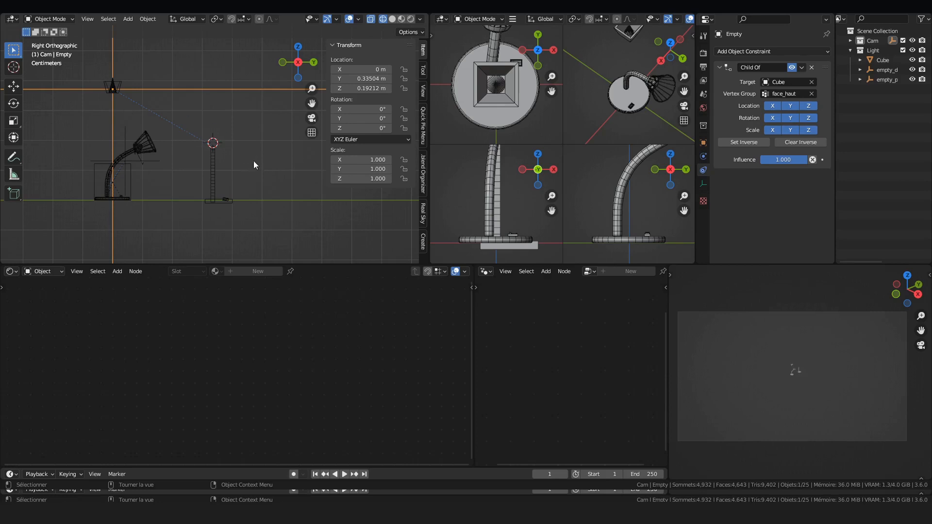
scroll(149, 135, up, 3)
scroll(155, 114, down, 1)
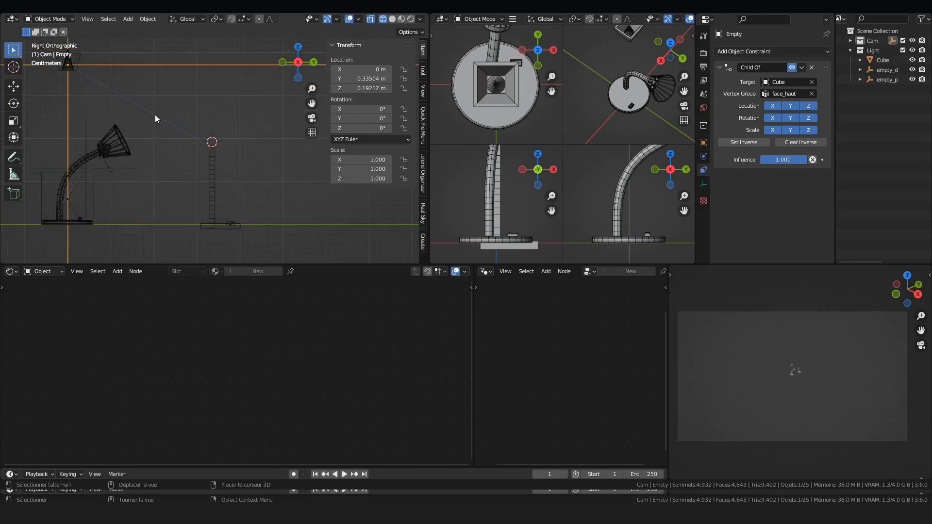
shift+middle_drag(104, 82, 138, 98)
scroll(138, 98, up, 2)
key(g)
right_click(364, 210)
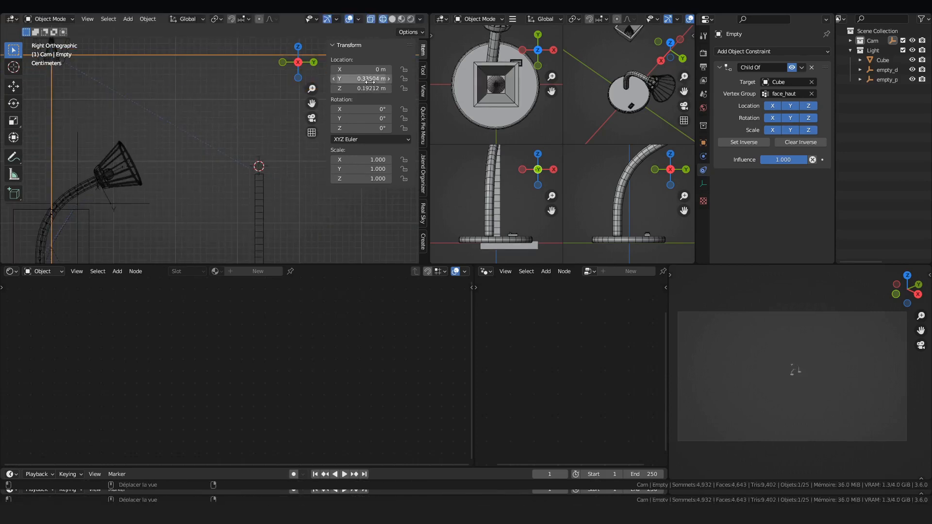
drag(366, 79, 383, 79)
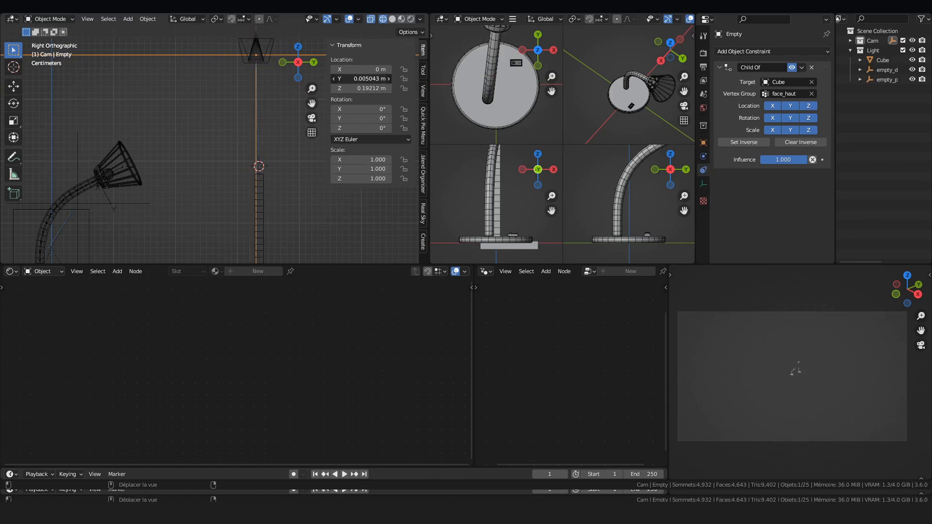
key(Return)
scroll(214, 142, up, 4)
shift+middle_drag(258, 142, 175, 76)
scroll(176, 76, up, 1)
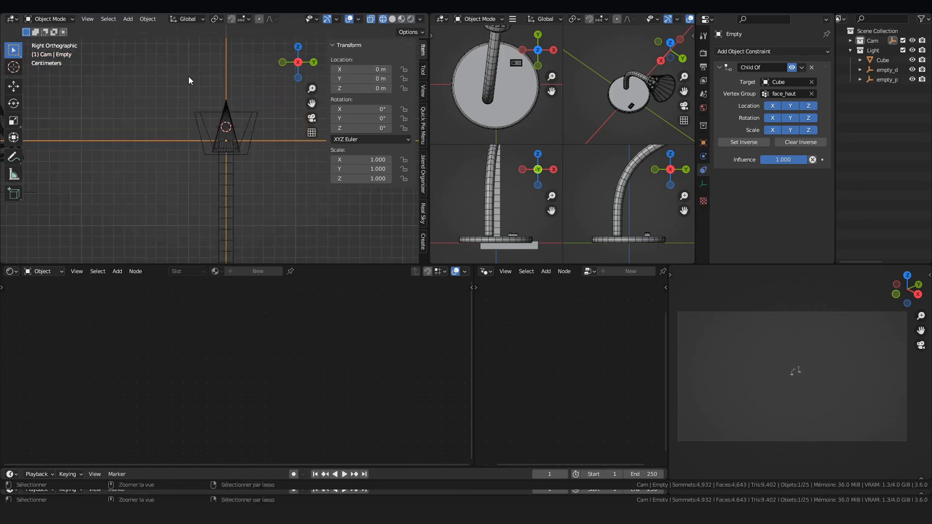
key(ctrl+z)
scroll(212, 77, down, 6)
scroll(205, 77, down, 2)
key(ctrl+z)
Step: Set the inverse on the empty's Child Of constraint to bring the lampshade back onto the pole
shift+middle_drag(189, 56, 314, 121)
shift+middle_drag(230, 123, 190, 100)
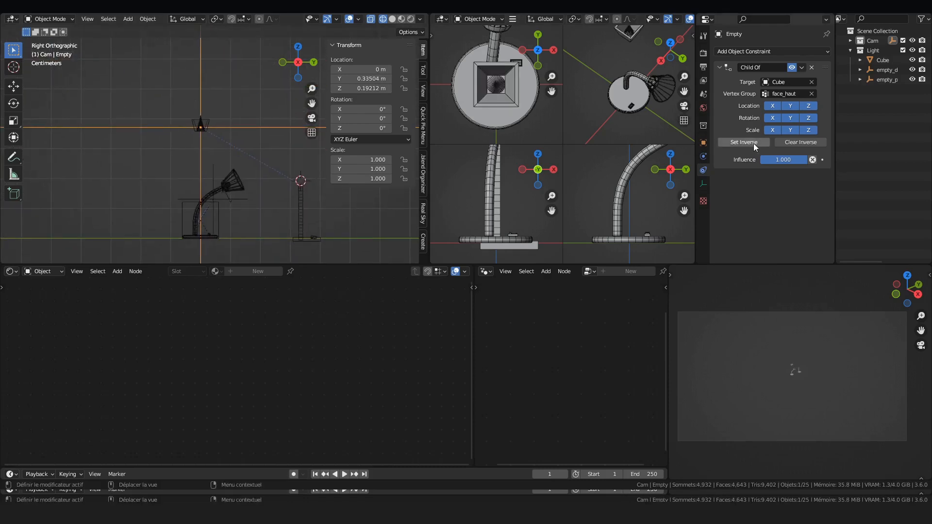
click(748, 140)
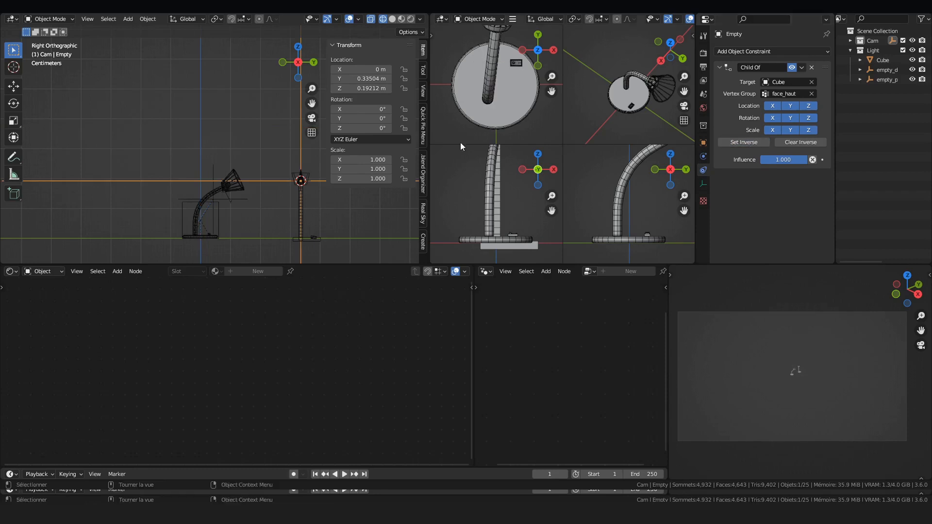
scroll(255, 197, up, 5)
shift+middle_drag(254, 197, 115, 116)
mouse_move(246, 158)
shift+middle_down()
mouse_move(138, 127)
mouse_move(118, 92)
shift+middle_up()
scroll(119, 92, up, 3)
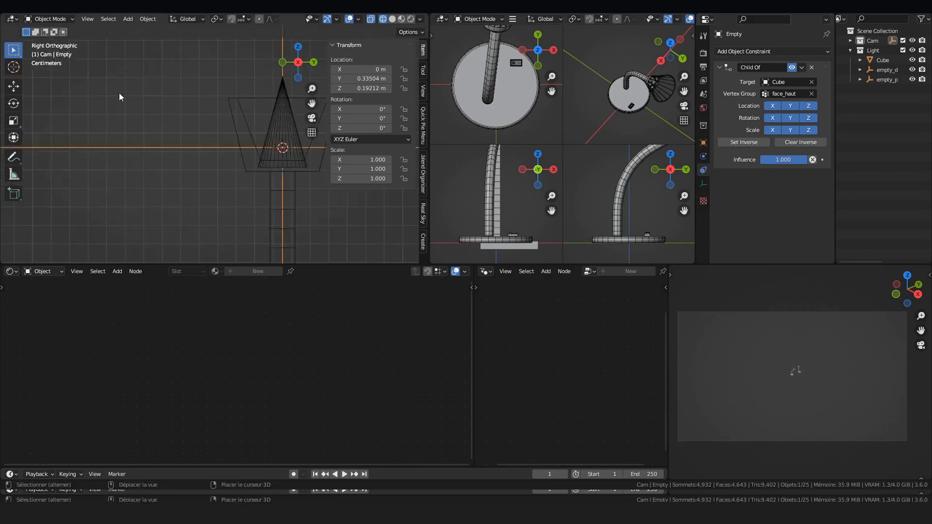
shift+middle_drag(327, 122, 272, 105)
scroll(272, 106, up, 2)
scroll(272, 106, up, 2)
shift+middle_drag(378, 101, 375, 100)
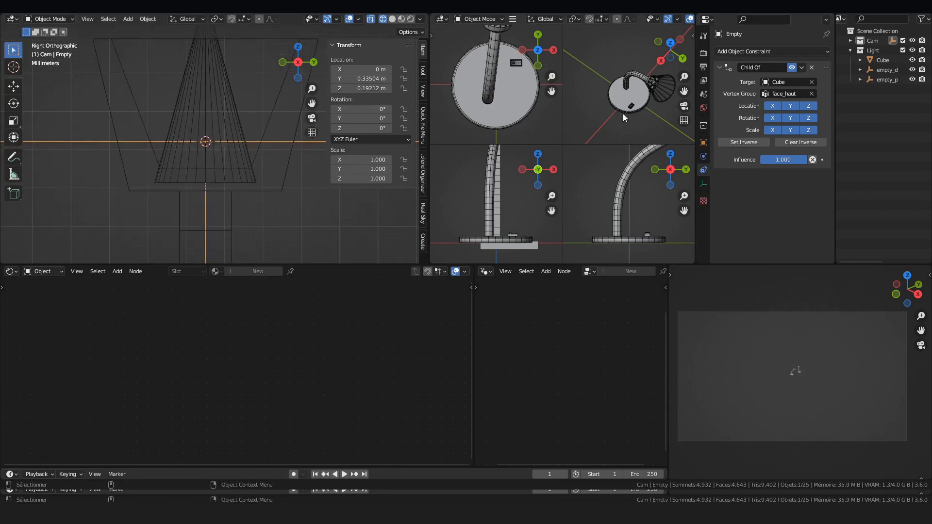
Step: Lower the empty about 0.0126 m along the Z axis toward the top of the pole
scroll(180, 125, up, 3)
scroll(208, 124, down, 6)
shift+middle_drag(234, 141, 236, 156)
scroll(240, 136, up, 5)
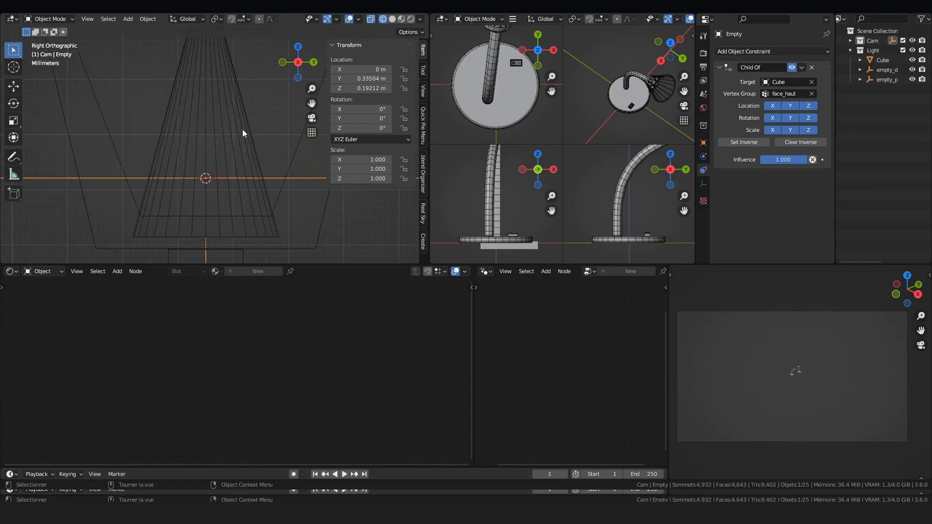
key(g)
right_click(243, 96)
scroll(214, 144, down, 2)
key(g)
key(z)
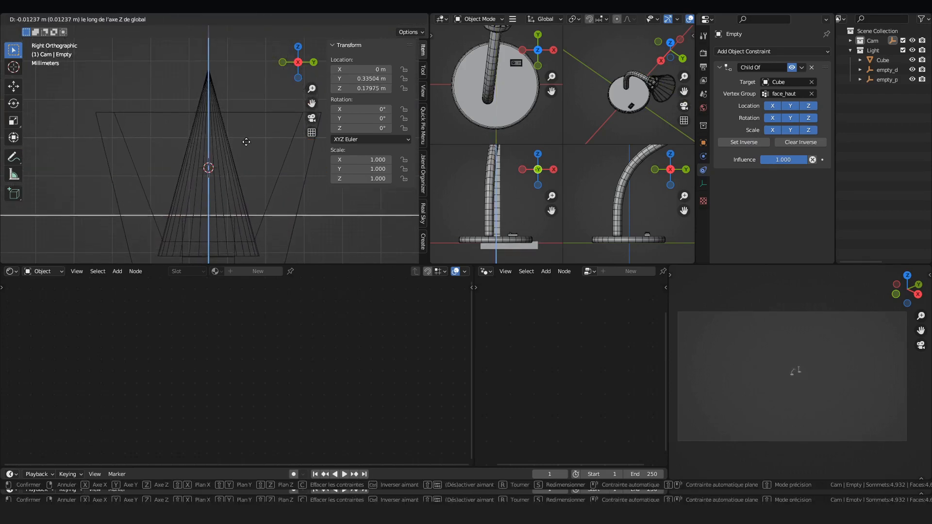
click(247, 148)
Step: Fine-tune the empty's height at the pole's top edge, to a Z location of about 0.1792 m
shift+middle_drag(200, 218, 248, 71)
scroll(228, 85, up, 4)
key(g)
key(z)
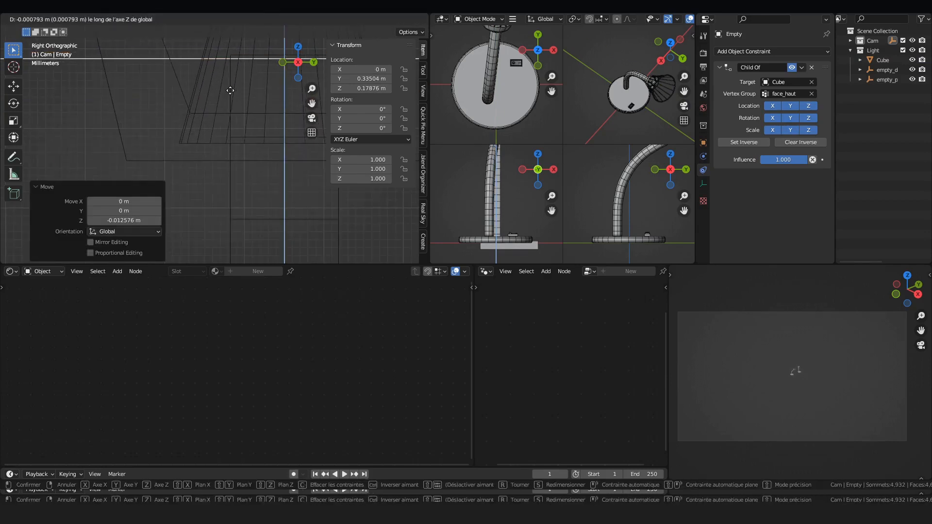
click(243, 57)
scroll(247, 67, down, 4)
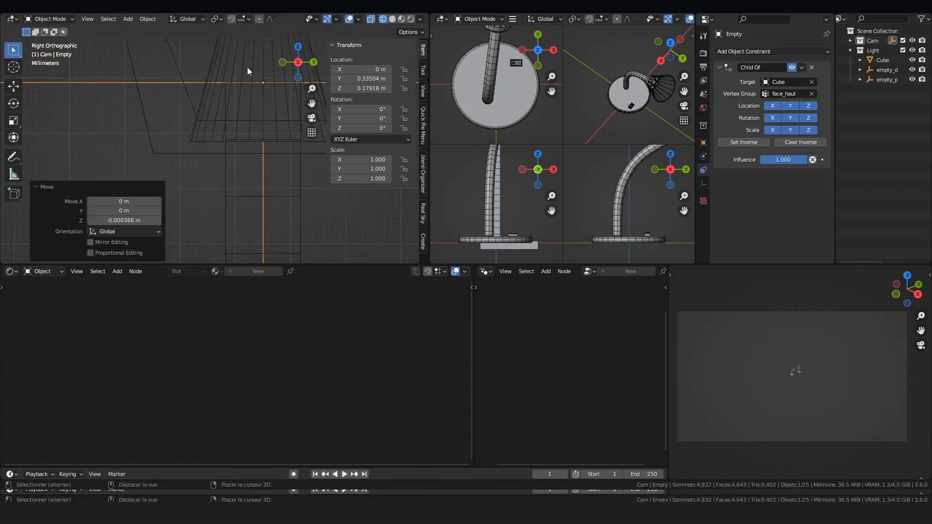
Step: Raise the lampshade and the cone bulb together about 0.013 m along the Z axis to sit on the pole's top
click(193, 178)
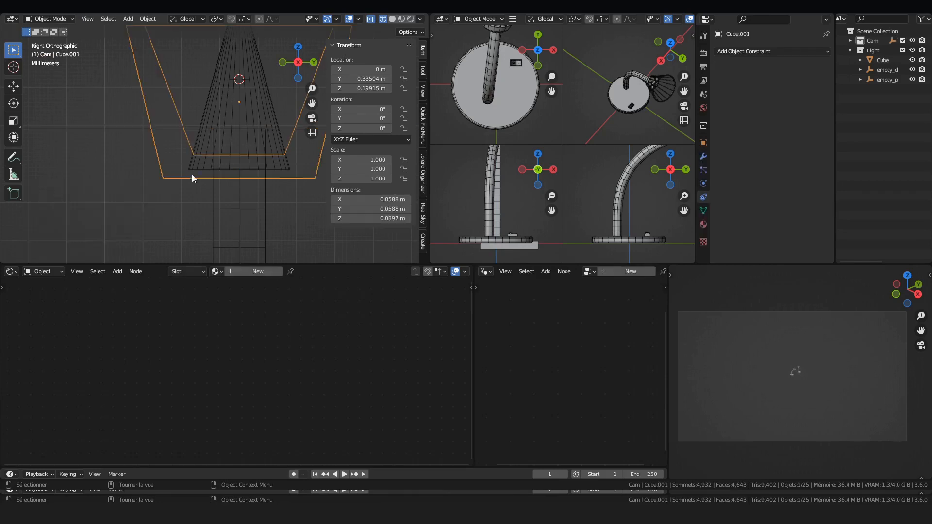
click(197, 134)
key(g)
key(z)
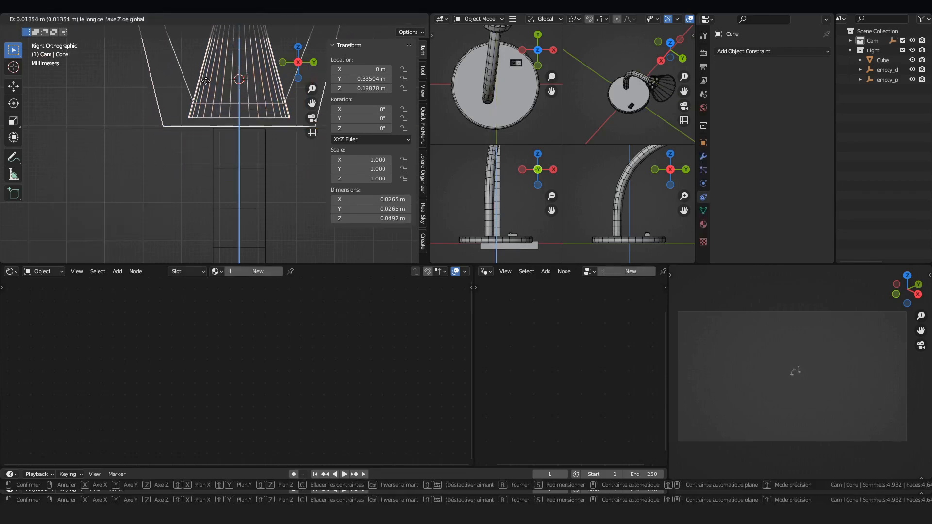
click(211, 96)
scroll(212, 95, down, 4)
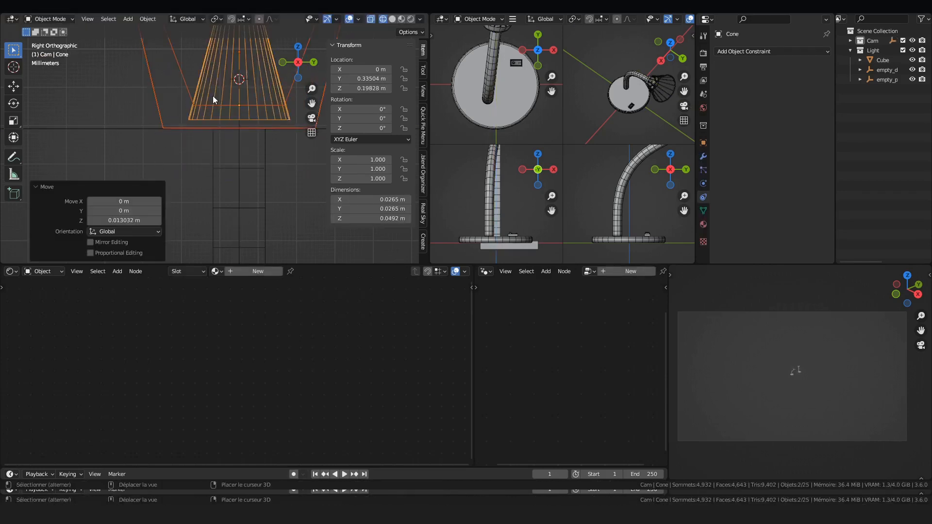
Step: Test-move the pole's top face in Edit Mode to check that the lampshade and bulb follow it
click(218, 194)
shift+middle_drag(218, 195, 185, 183)
key(Tab)
scroll(204, 145, up, 3)
key(g)
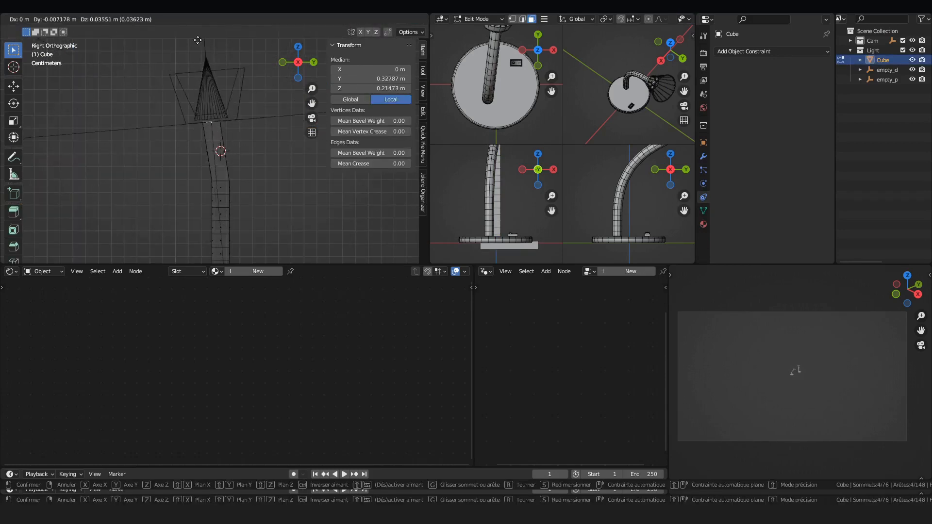
right_click(199, 48)
scroll(207, 82, down, 3)
key(g)
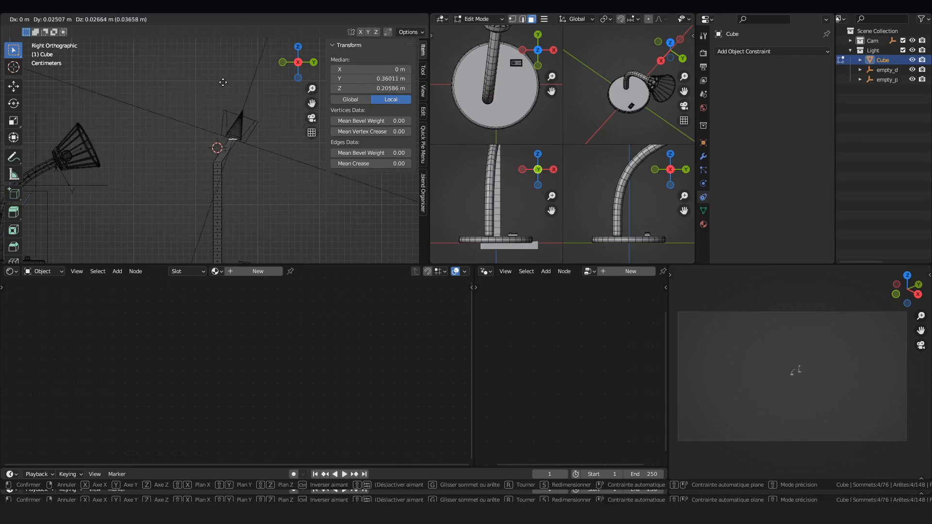
click(173, 90)
middle_drag(173, 89, 174, 51)
key(Tab)
Step: Test-move the empty empty_desk_lamp_top_part on the first lamp in solid shading to check how its shade follows
click(391, 19)
mouse_move(209, 78)
middle_down()
mouse_move(194, 90)
mouse_move(210, 81)
mouse_move(196, 126)
middle_up()
click(191, 188)
middle_drag(191, 189, 183, 138)
click(227, 202)
key(g)
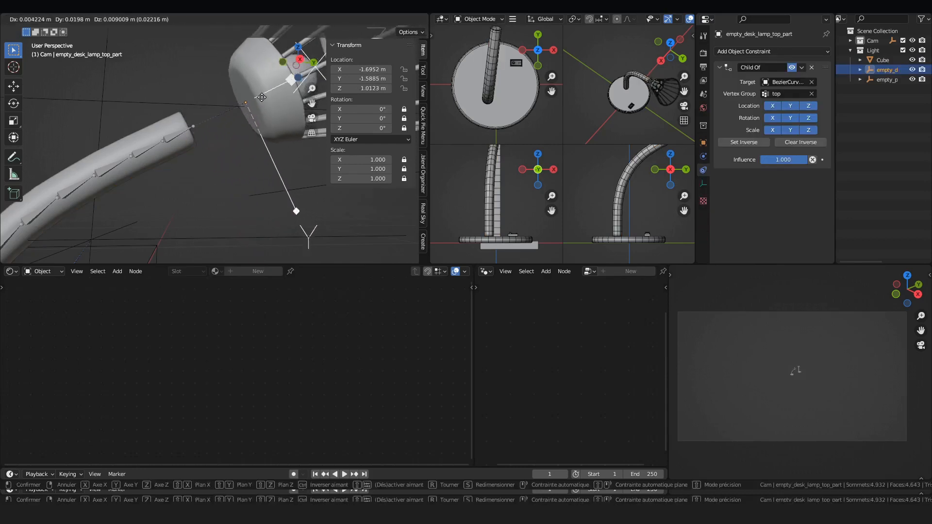
right_click(277, 176)
scroll(211, 88, down, 4)
middle_drag(211, 87, 178, 102)
key(g)
right_click(178, 106)
Step: Test-move the top loop of the first lamp's stem, BezierCurve.001, in wireframe to check that its lampshade follows
scroll(172, 141, up, 4)
click(197, 160)
middle_drag(168, 162, 231, 147)
key(Tab)
middle_drag(145, 117, 120, 99)
key(shift+z)
shift+middle_drag(85, 59, 149, 131)
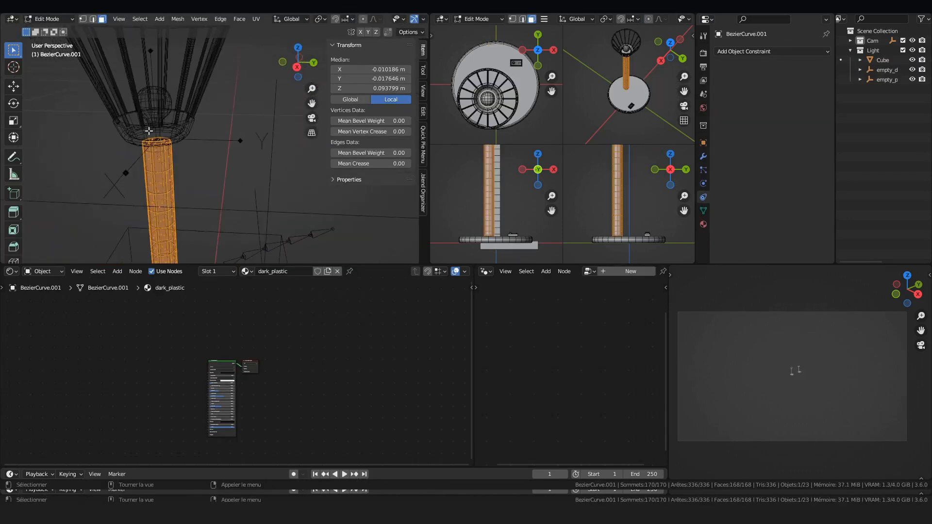
alt+click(141, 133)
key(g)
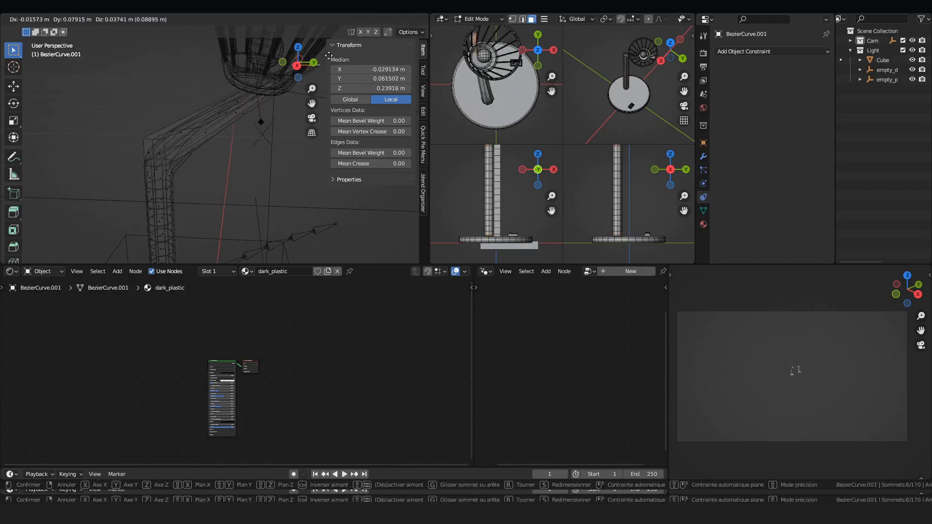
right_click(223, 90)
scroll(223, 97, down, 3)
key(g)
right_click(220, 160)
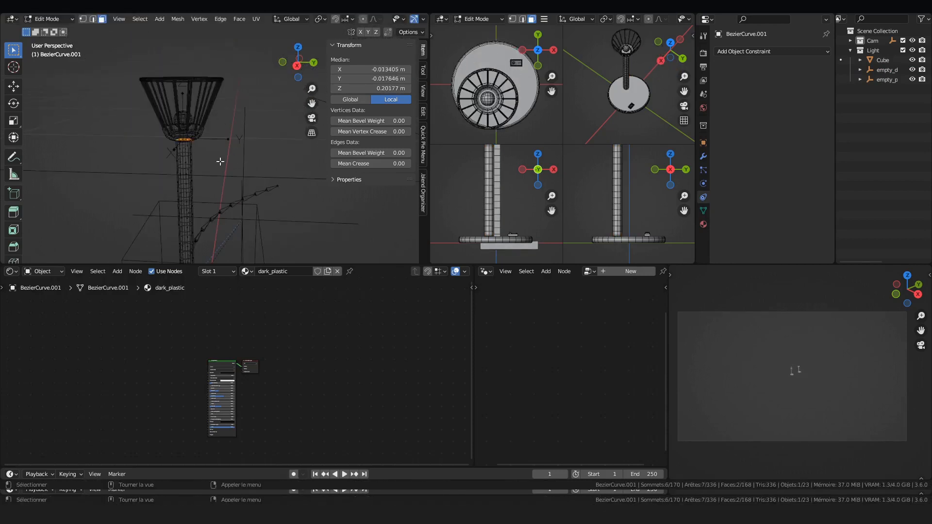
key(Tab)
scroll(223, 124, down, 4)
middle_drag(224, 119, 159, 154)
scroll(163, 149, up, 1)
click(169, 150)
scroll(170, 149, up, 2)
key(KP_3)
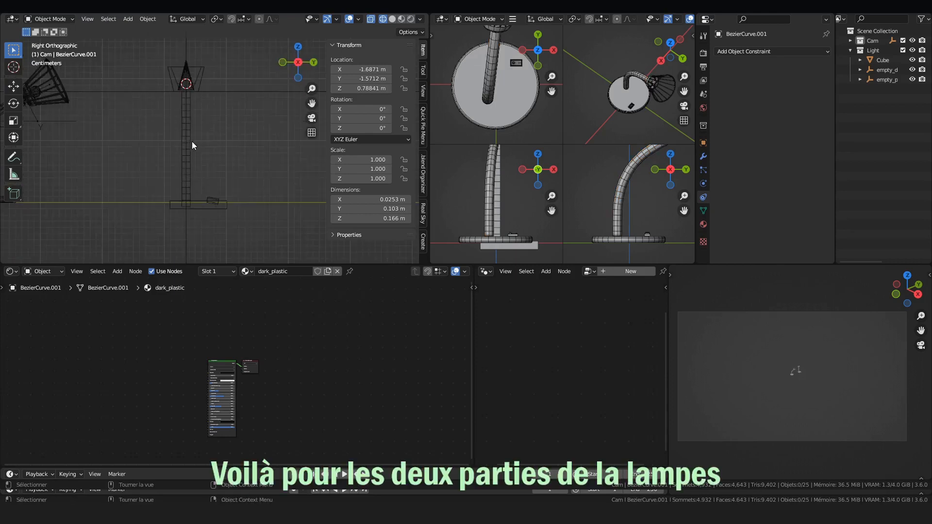
Step: Select the bottom face of the second lamp's pole in Edit Mode and snap the 3D cursor to it
scroll(193, 138, up, 1)
scroll(199, 129, up, 1)
scroll(154, 205, up, 1)
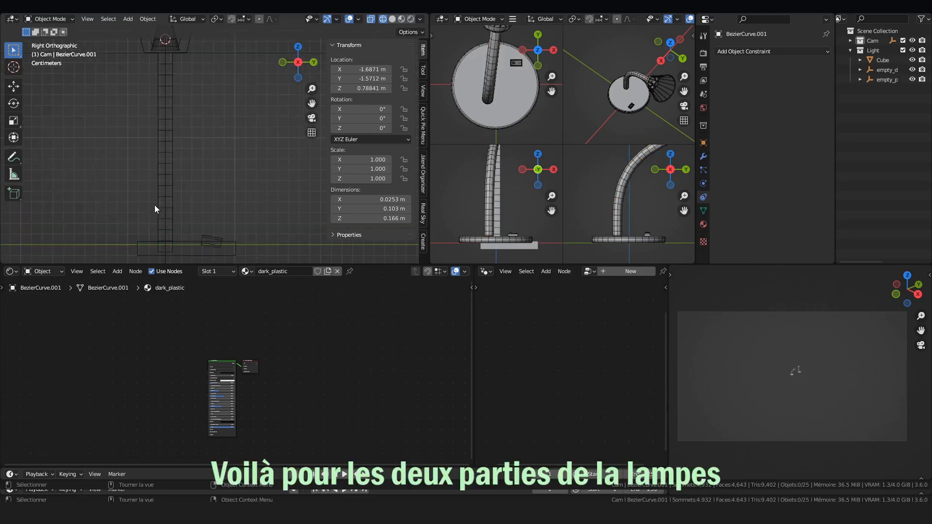
shift+middle_drag(156, 225, 167, 115)
click(170, 84)
key(Tab)
shift+middle_drag(170, 84, 202, 138)
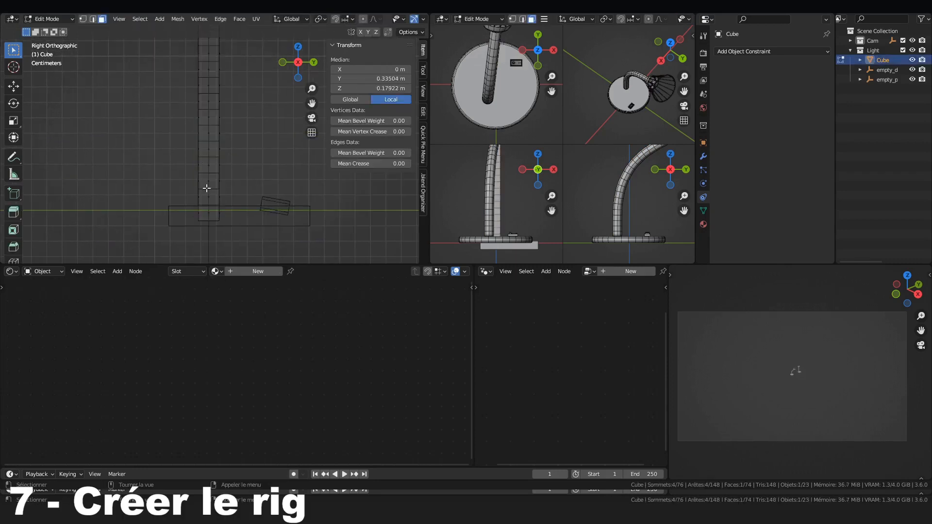
scroll(219, 203, up, 1)
drag(164, 152, 267, 164)
key(shift+s)
click(240, 214)
key(Tab)
shift+middle_drag(209, 91, 206, 157)
scroll(206, 157, down, 1)
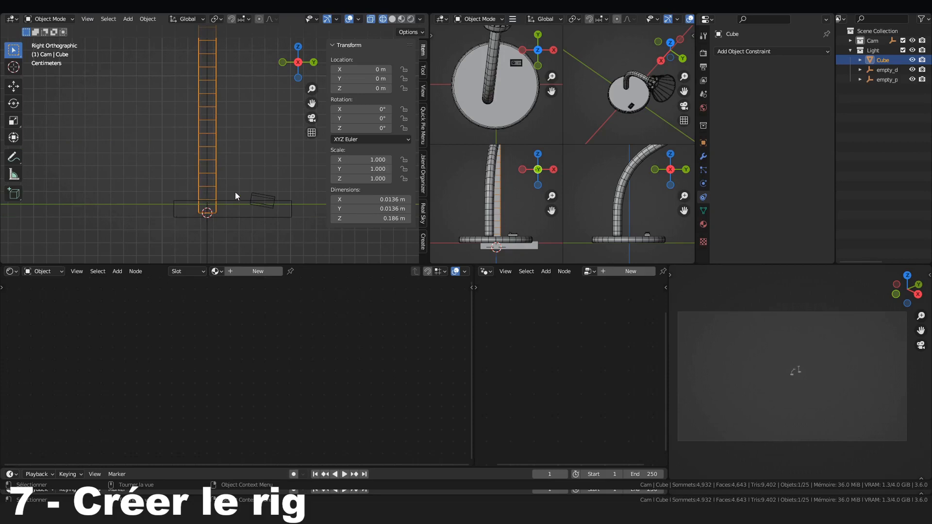
shift+middle_drag(219, 145, 225, 181)
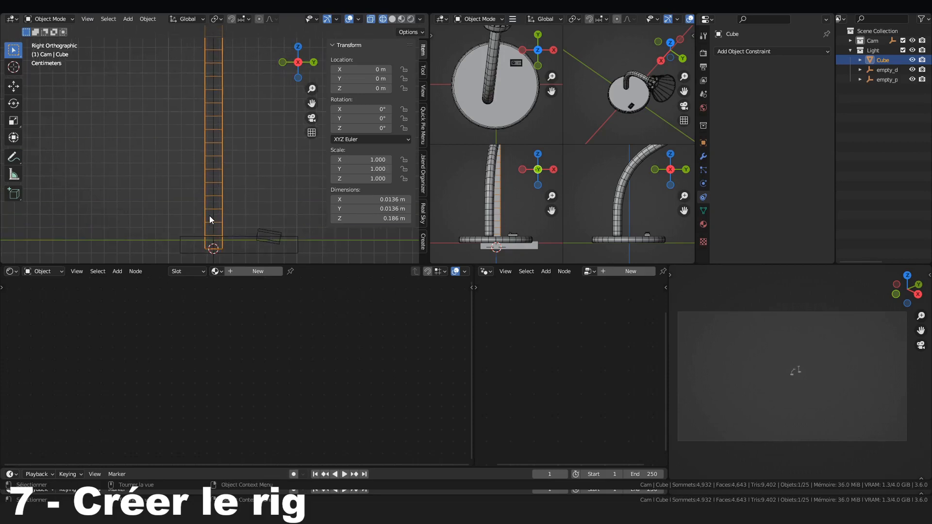
Step: Add a single-bone armature at the 3D cursor on the base of the second lamp's pole
key(shift+a)
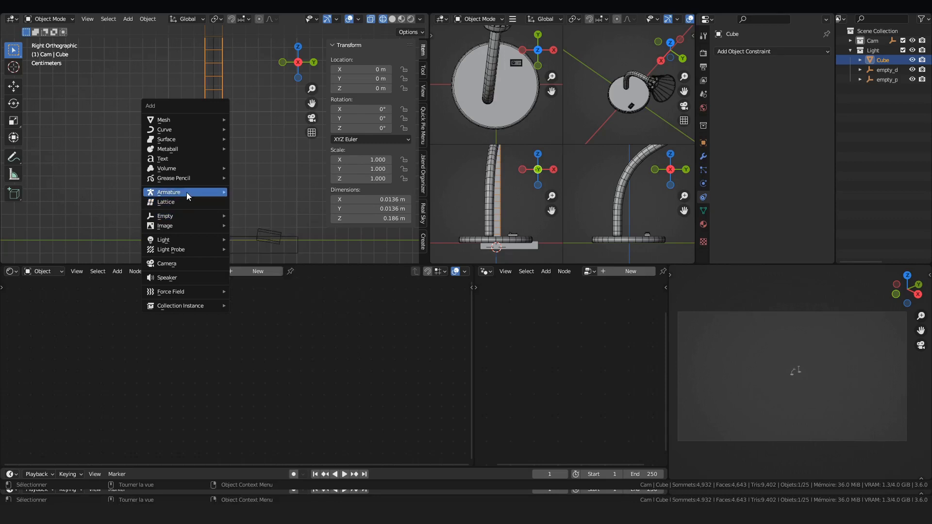
mouse_move(187, 192)
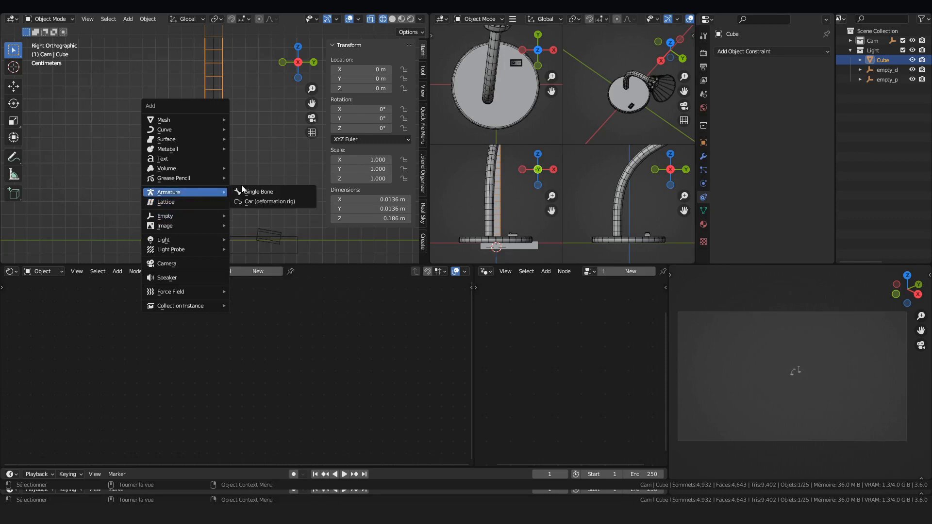
click(269, 193)
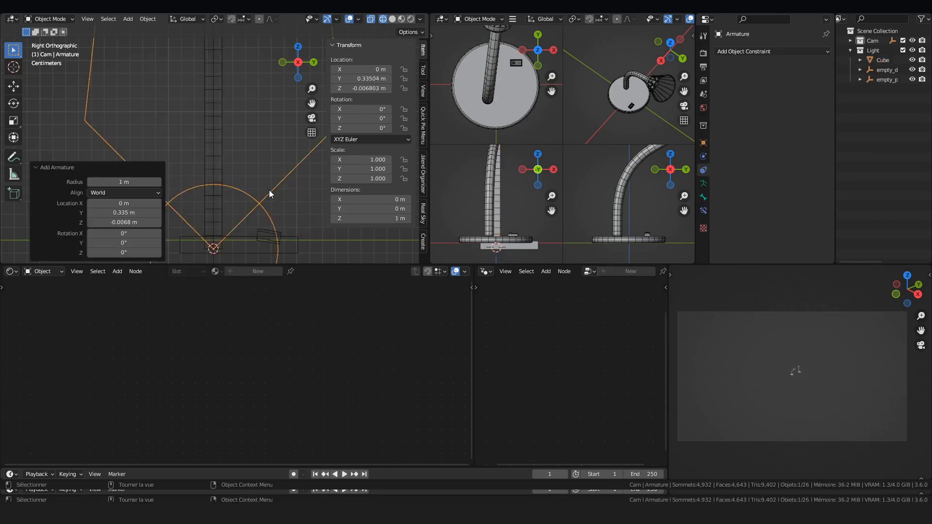
Step: In Edit Mode, lower the bone's tip along Z until the bone is about 0.196 m long
scroll(266, 173, down, 5)
key(Tab)
scroll(178, 148, down, 4)
key(g)
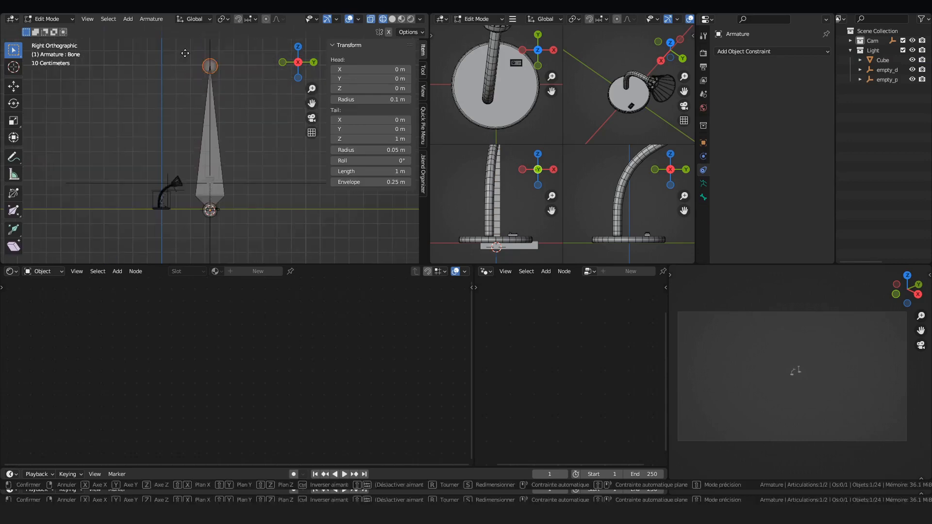
key(z)
click(184, 163)
scroll(219, 209, up, 8)
shift+middle_drag(219, 209, 265, 76)
key(g)
key(z)
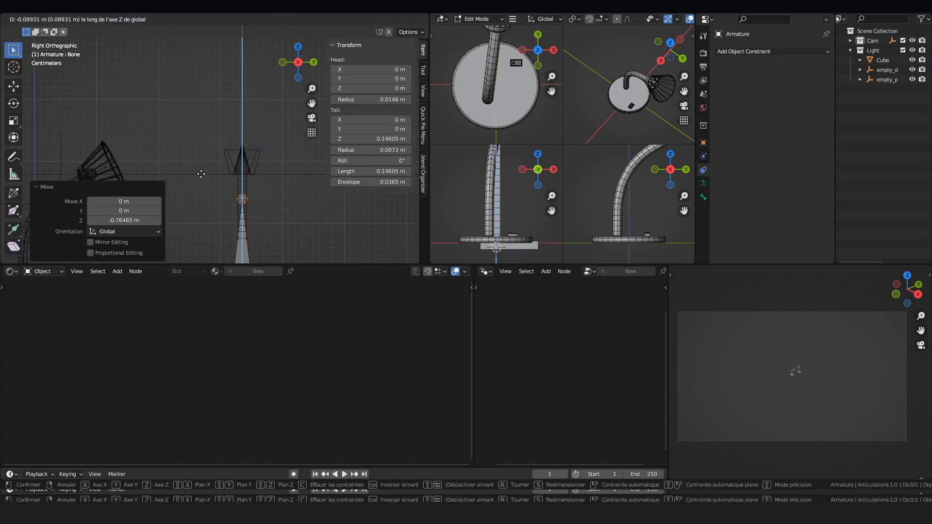
click(204, 173)
Step: Lower the bone's tip along Z to just below the pole's top, for a bone length of about 0.178 m
shift+middle_drag(262, 157, 239, 121)
scroll(239, 121, up, 6)
scroll(138, 144, up, 4)
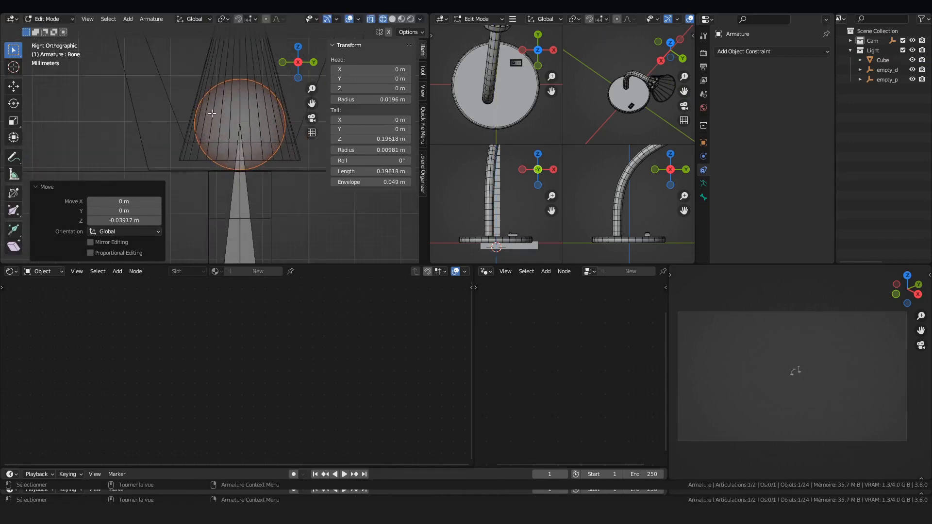
key(g)
key(z)
click(218, 197)
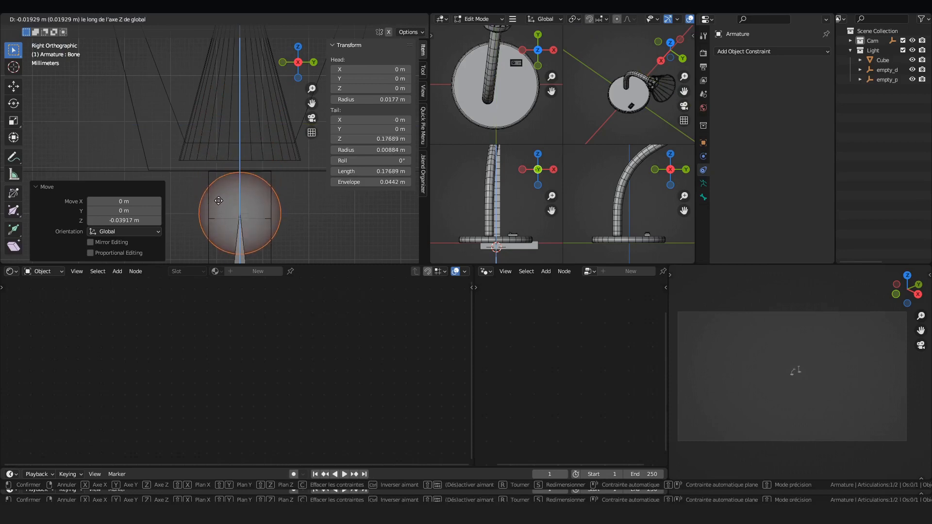
Step: Test-rotate the whole bone about its base in Edit Mode
scroll(205, 90, down, 7)
key(a)
scroll(222, 131, up, 3)
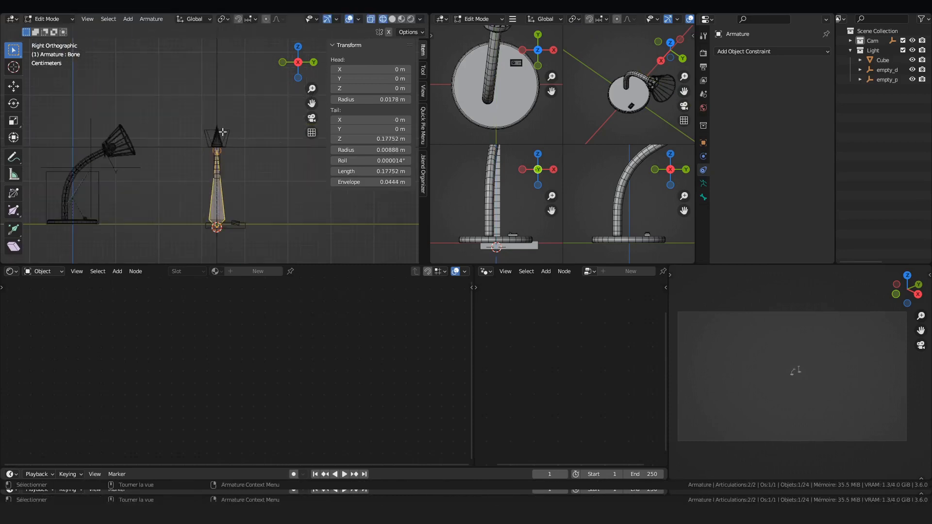
key(r)
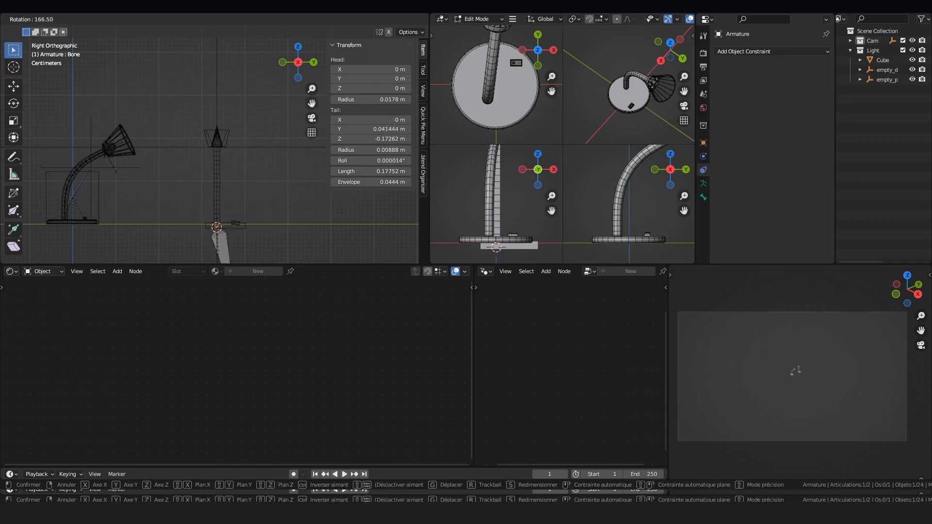
key(Escape)
Step: Subdivide the pole's bone with 10 cuts
shift+middle_drag(217, 215, 221, 159)
scroll(235, 192, up, 2)
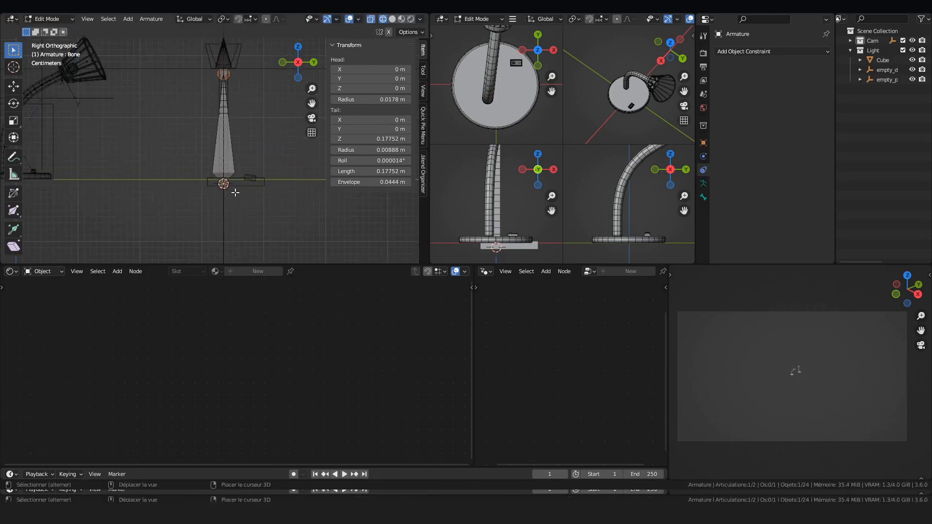
shift+middle_drag(232, 127, 206, 206)
right_click(189, 139)
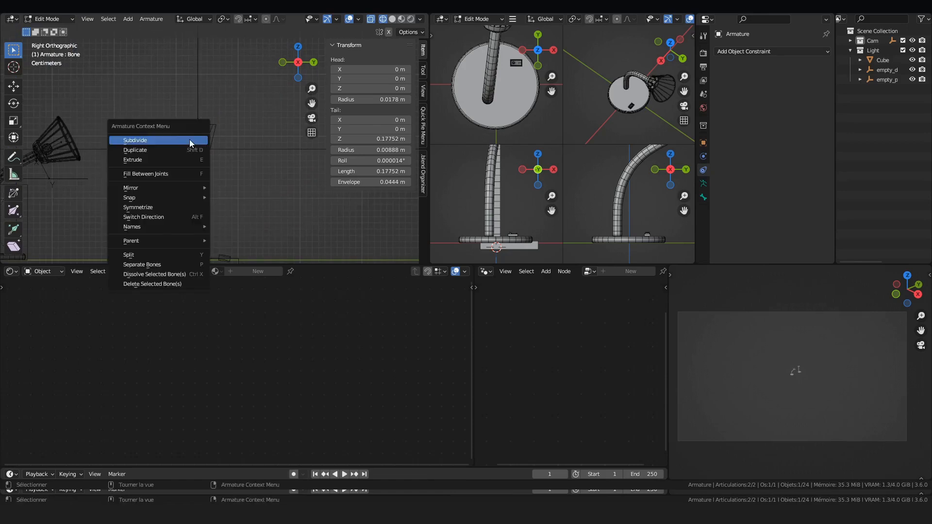
click(190, 140)
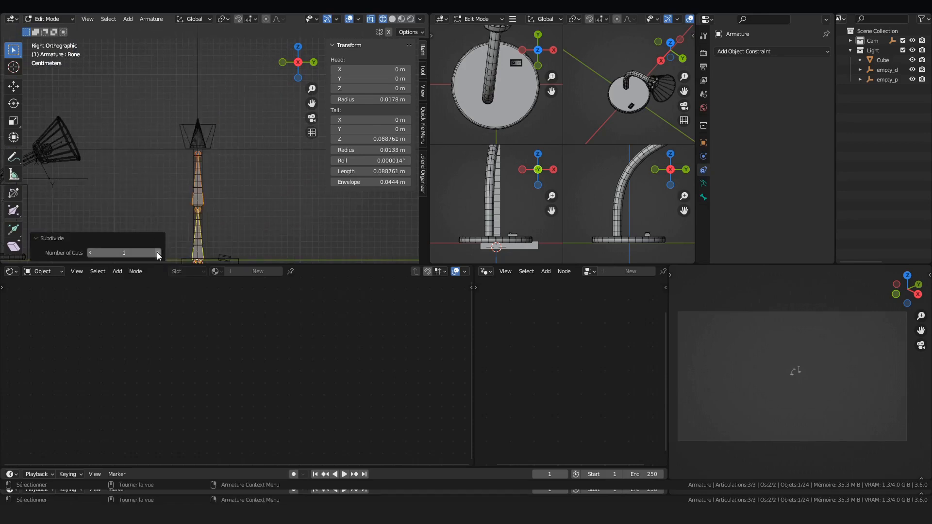
click(157, 252)
click(156, 252)
click(157, 252)
click(157, 252)
click(117, 272)
click(133, 250)
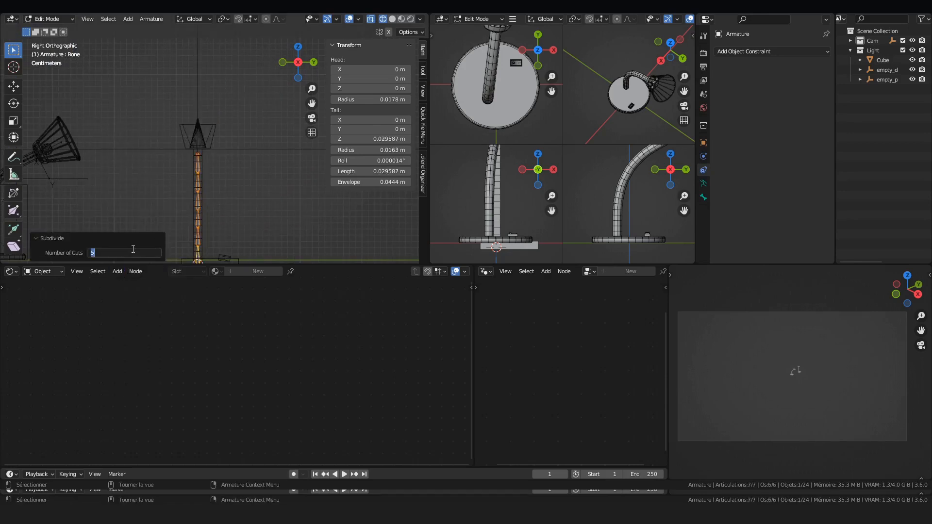
text(10)
key(Return)
scroll(183, 177, up, 3)
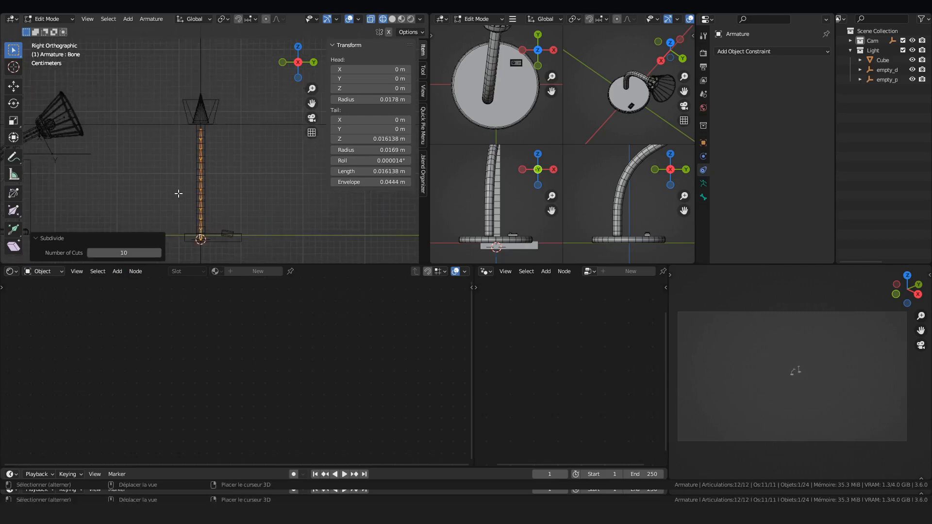
Step: Reduce the bone subdivision to 5 cuts and undo the subdivision
scroll(155, 87, up, 2)
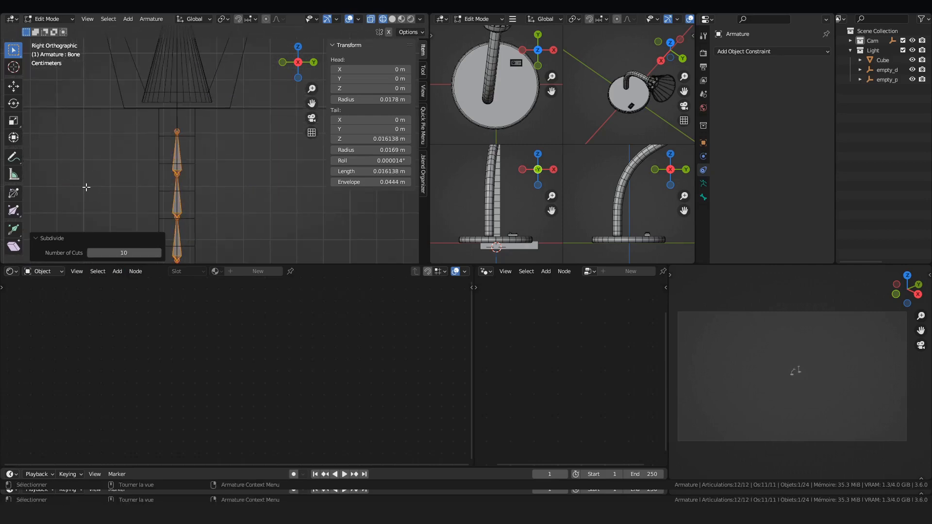
click(89, 252)
click(89, 253)
click(89, 252)
click(89, 252)
click(89, 253)
click(90, 253)
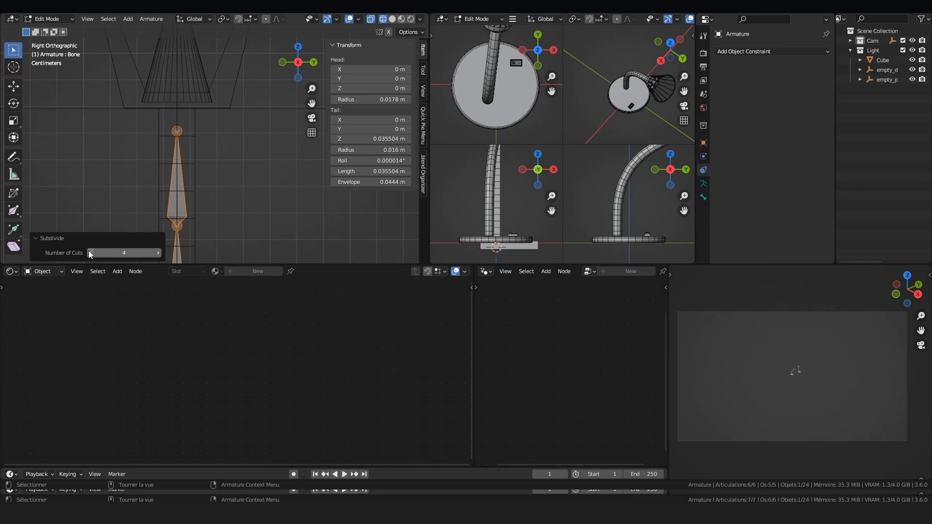
click(159, 253)
key(ctrl+z)
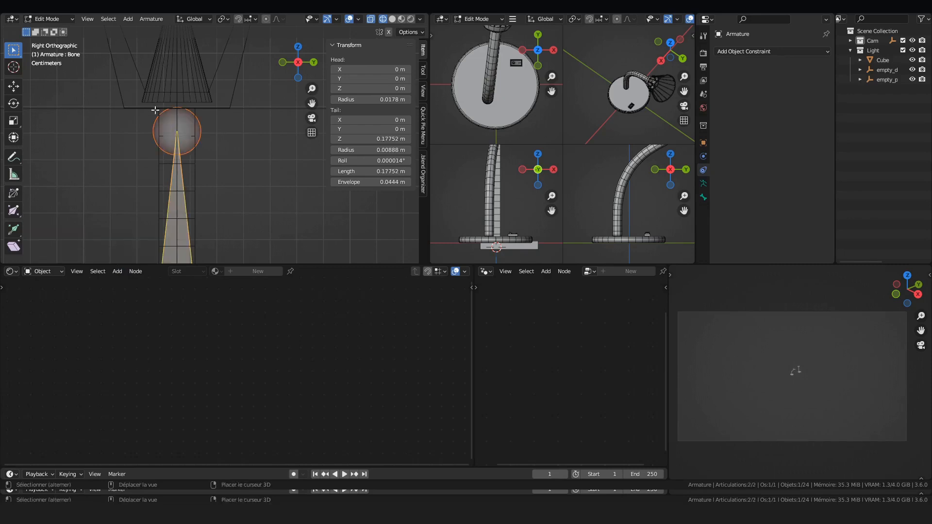
Step: Raise the bone's tip along Z to about 0.187 m, near the pole's top edge
shift+middle_drag(155, 109, 182, 152)
click(204, 174)
scroll(263, 175, up, 2)
key(g)
key(z)
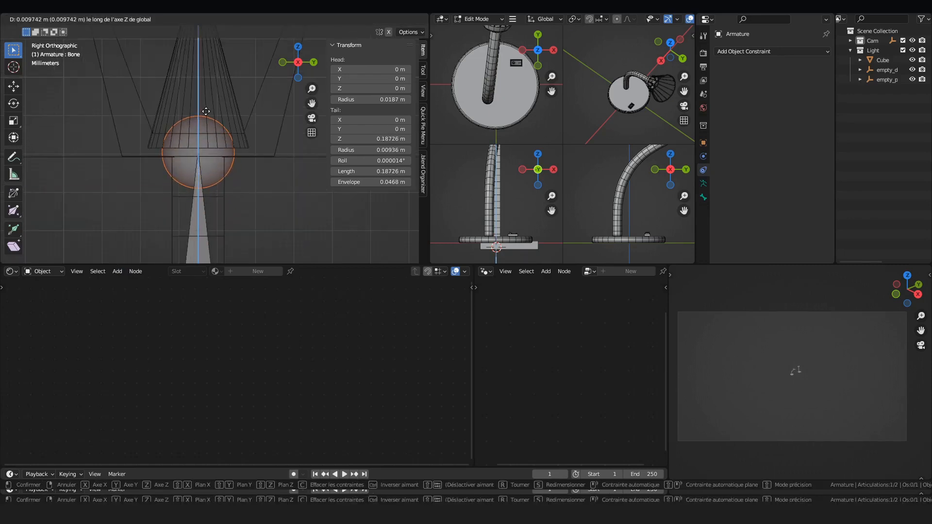
click(212, 113)
Step: Fine-tune the bone tip's height along Z to about 0.186 m, level with the pole's top edge
scroll(233, 124, up, 4)
key(g)
key(z)
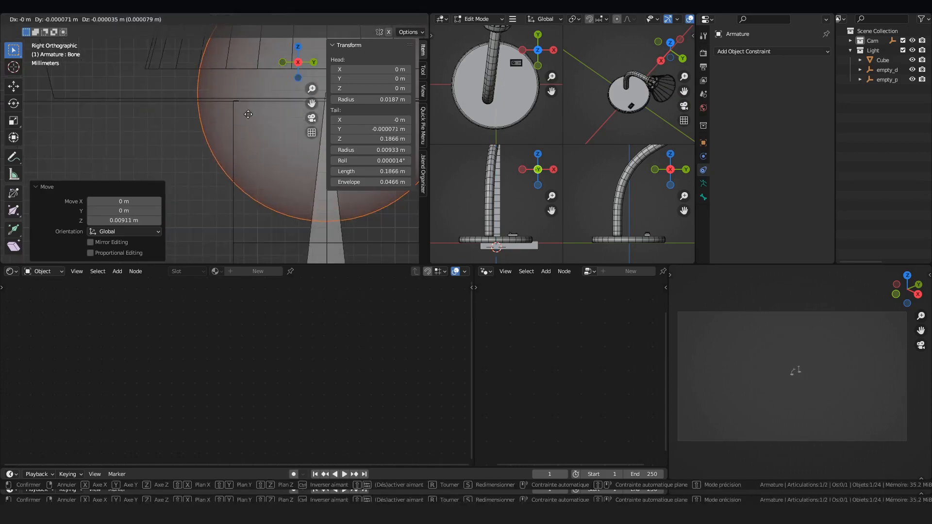
click(245, 130)
scroll(246, 130, up, 3)
key(g)
key(z)
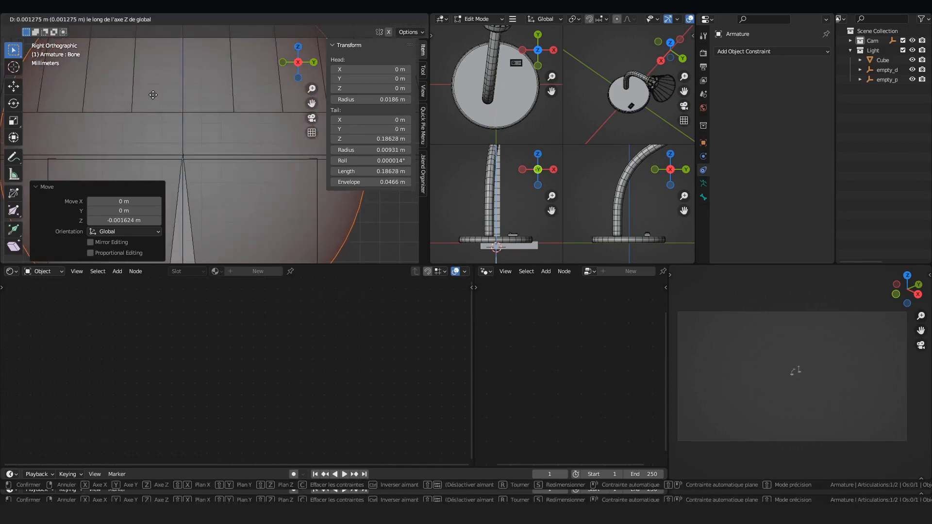
key(Escape)
Step: Subdivide the full-length pole bone with 10 cuts
scroll(155, 98, down, 8)
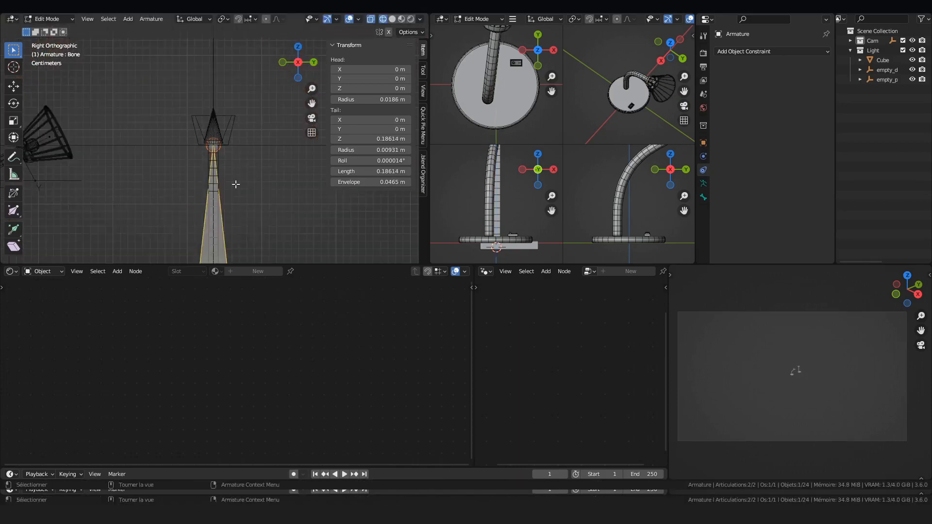
right_click(220, 154)
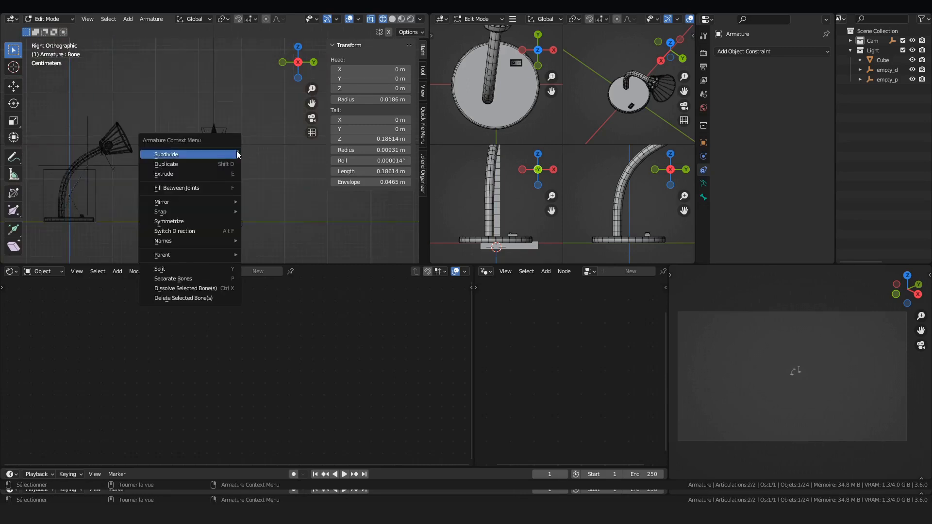
click(217, 154)
click(143, 253)
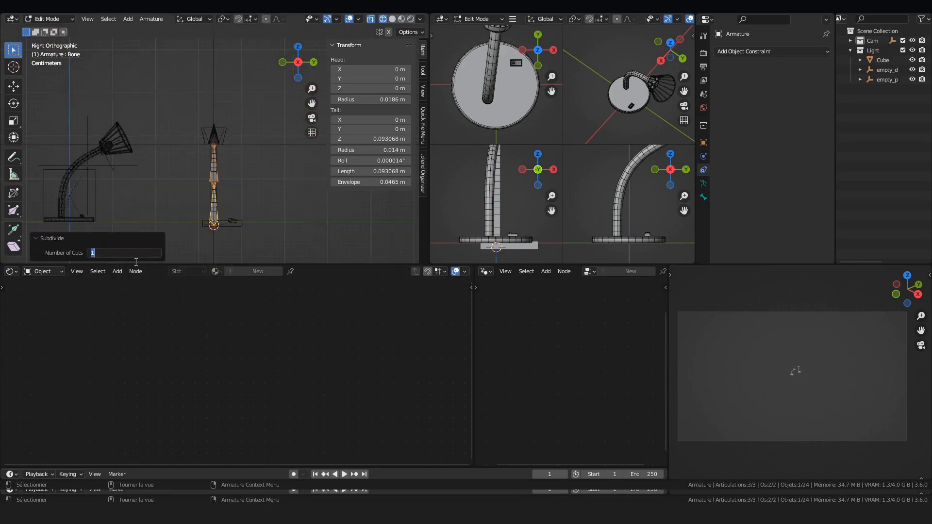
key(Return)
scroll(203, 124, up, 7)
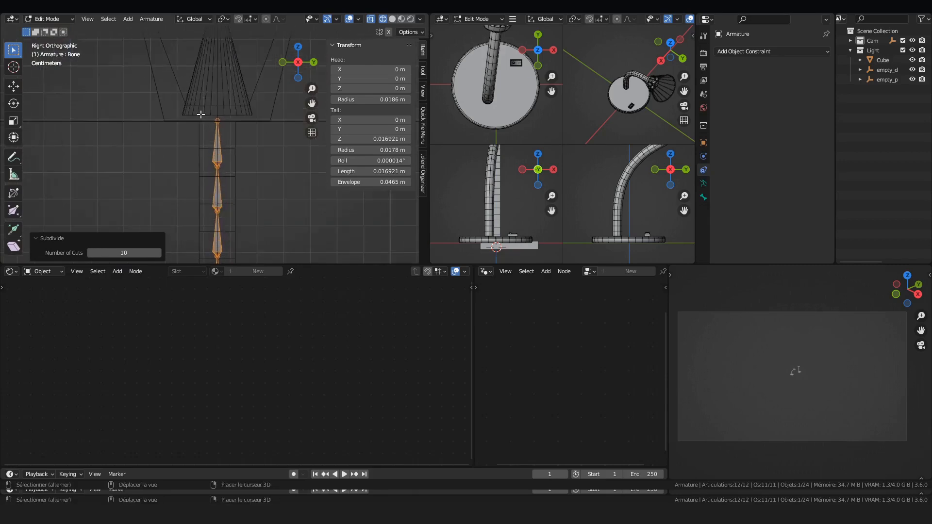
scroll(203, 124, down, 10)
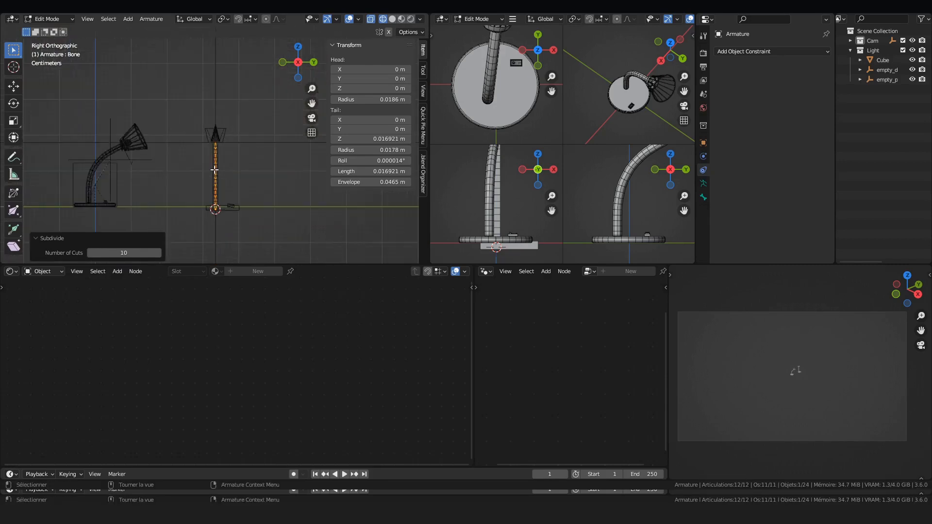
Step: In Object Mode, select the pole and the armature, and parent the pole to the armature with automatic weights
key(Tab)
scroll(225, 126, up, 8)
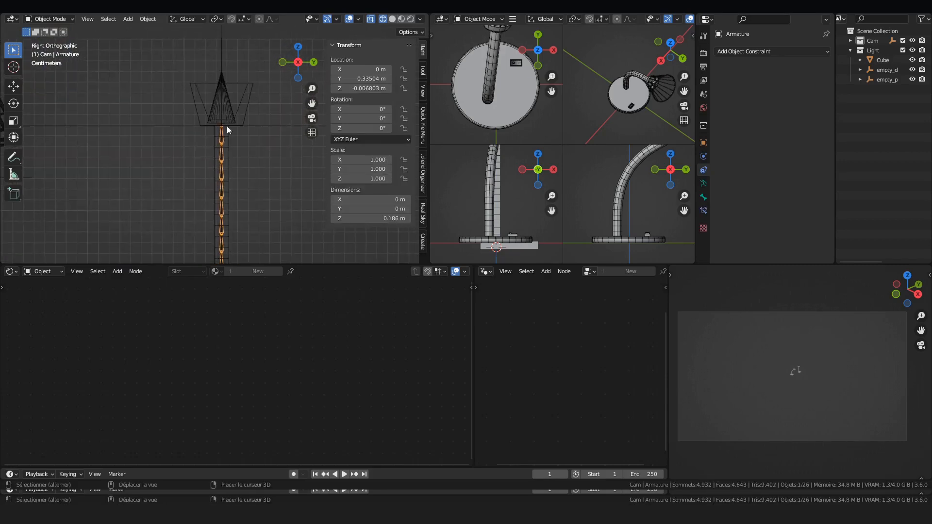
scroll(244, 133, up, 6)
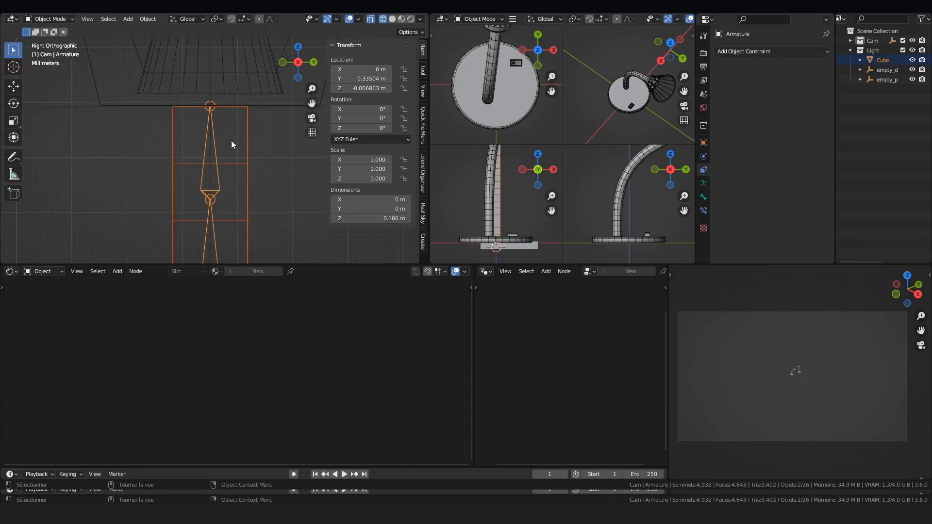
key(ctrl+p)
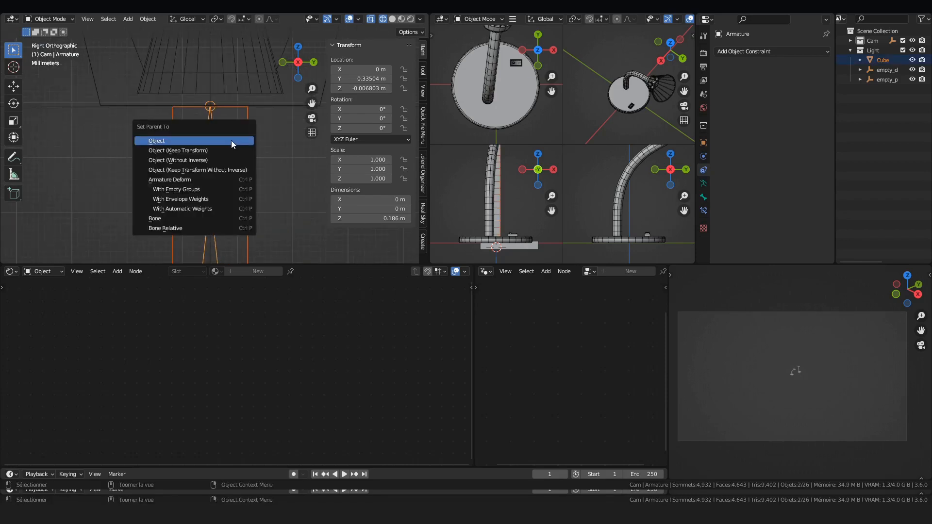
click(183, 210)
scroll(233, 150, up, 3)
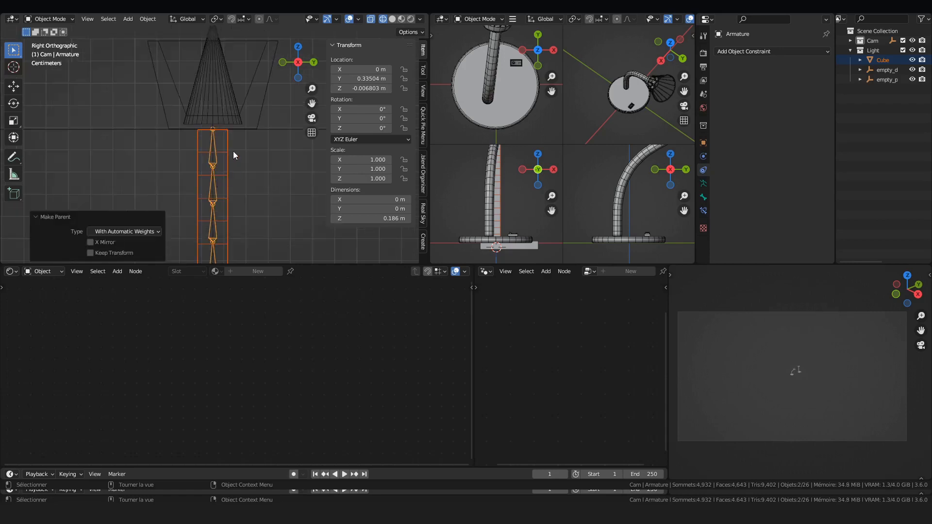
Step: Select only the armature, switch it to Pose Mode and select the topmost bone
scroll(234, 154, up, 4)
click(212, 117)
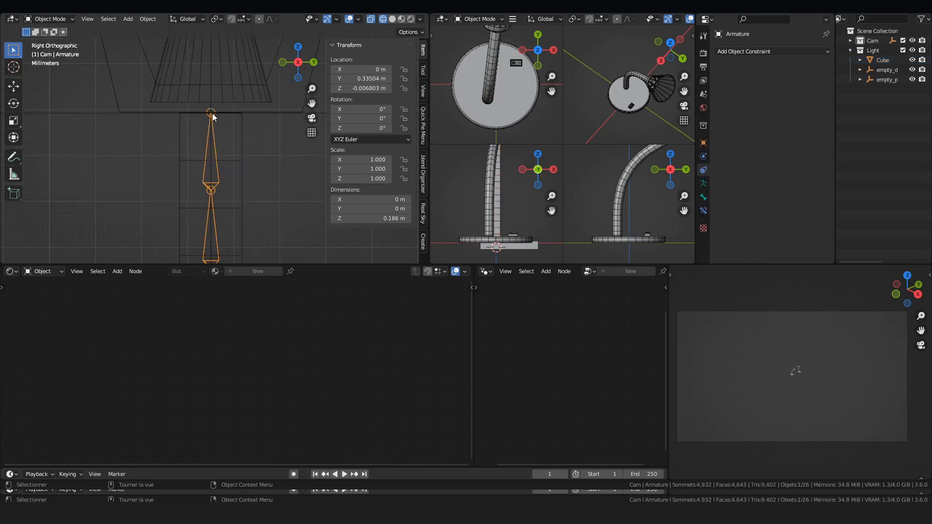
click(213, 117)
click(215, 143)
key(Tab)
key(Tab)
key(ctrl+Tab)
click(219, 144)
Step: Test-rotate the topmost bone to check that the pole's end and the lampshade follow it
scroll(229, 121, down, 4)
scroll(229, 124, up, 2)
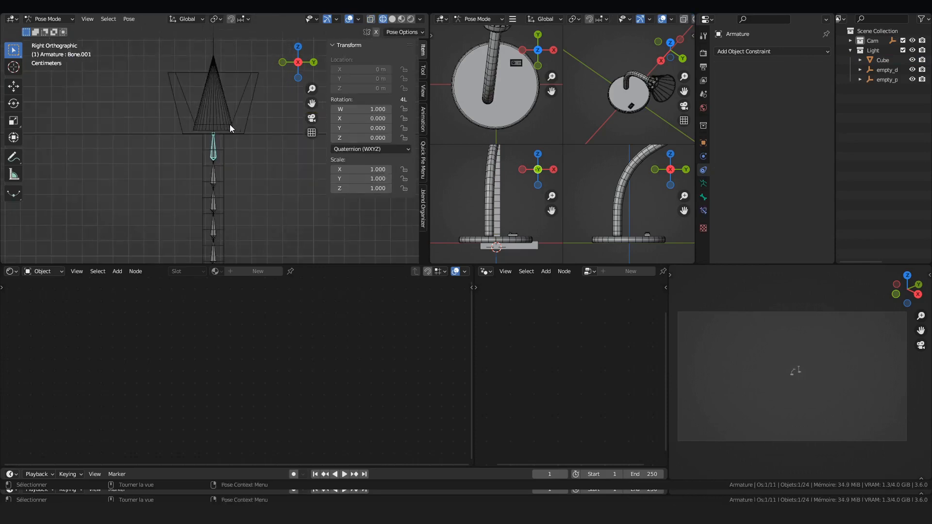
key(r)
right_click(257, 118)
scroll(231, 106, down, 5)
key(r)
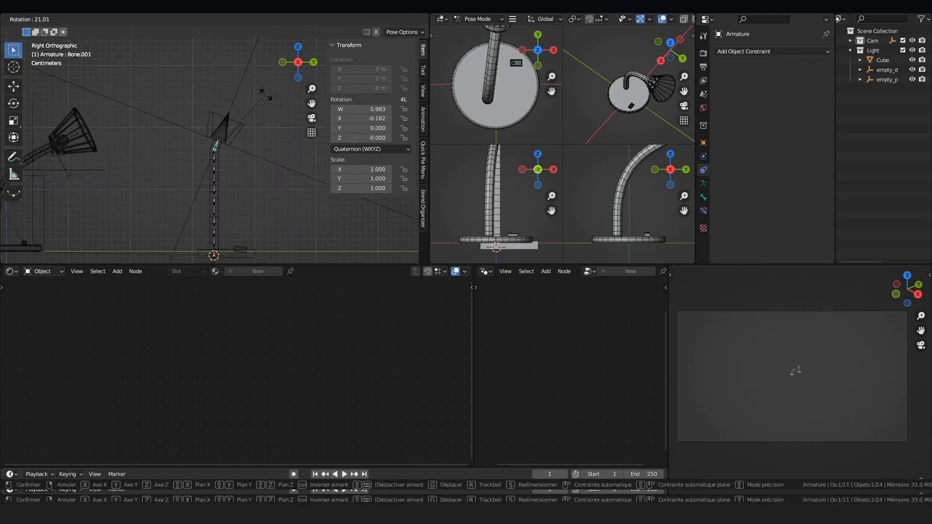
right_click(218, 111)
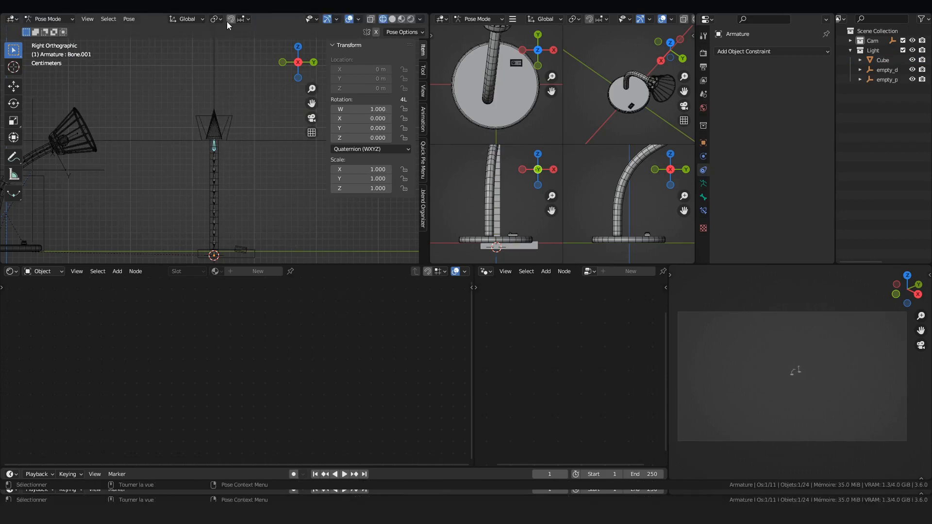
Step: Switch the armature to Edit Mode and enable proportional editing
key(Tab)
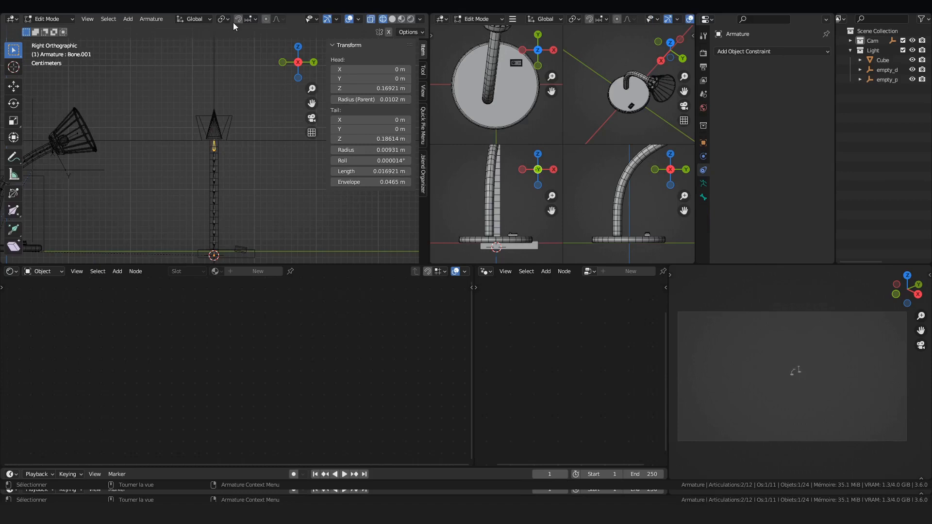
click(266, 19)
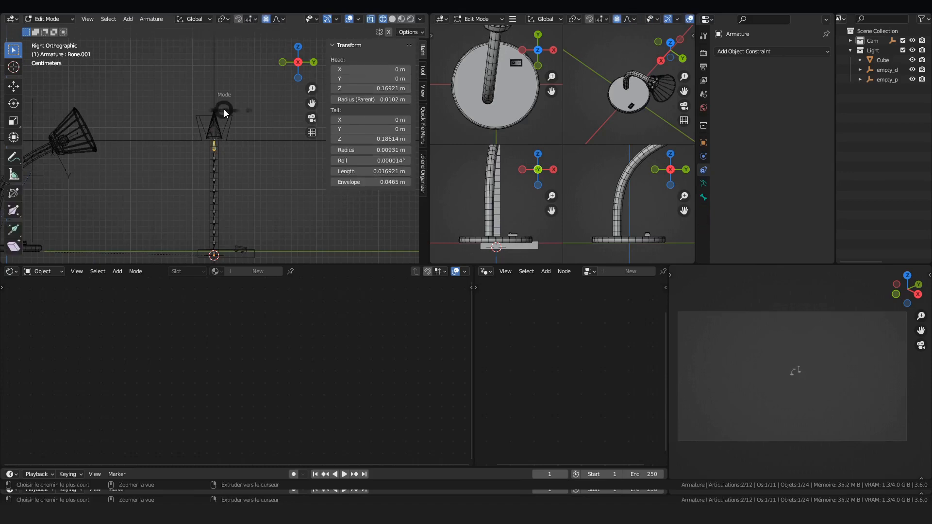
Step: Return the armature to Pose Mode and test-rotate the topmost bone
click(217, 164)
key(r)
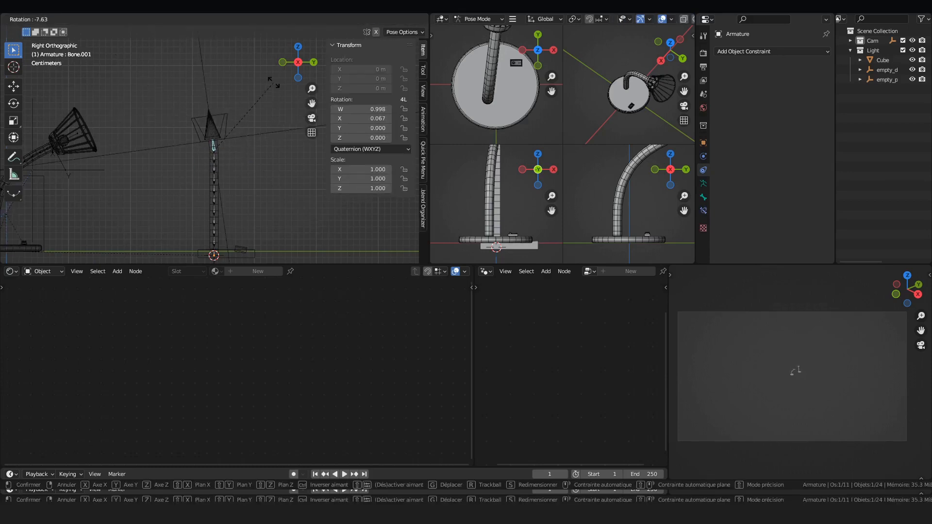
key(Escape)
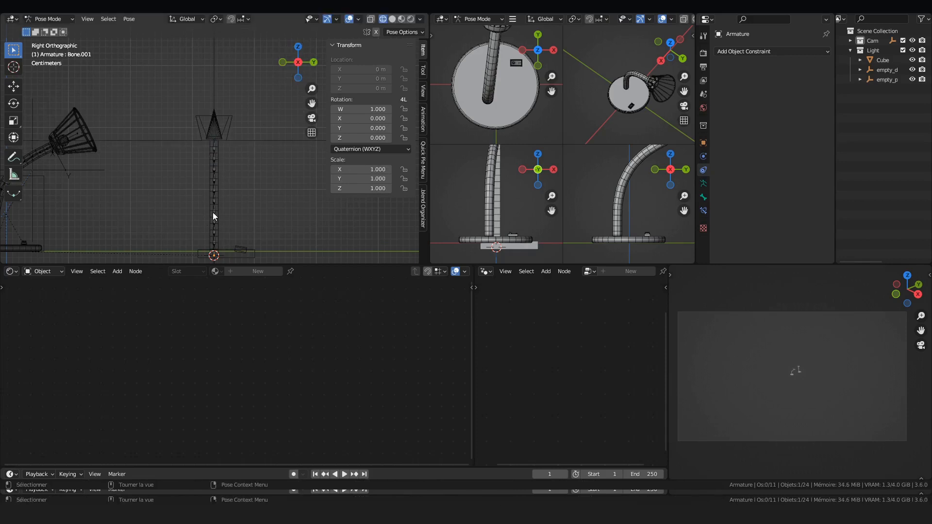
Step: Rotate the pole's lowest bone and the next two bones above it slightly toward the front to begin a bend
click(215, 217)
shift+middle_drag(85, 130, 169, 72)
shift+middle_drag(181, 115, 99, 148)
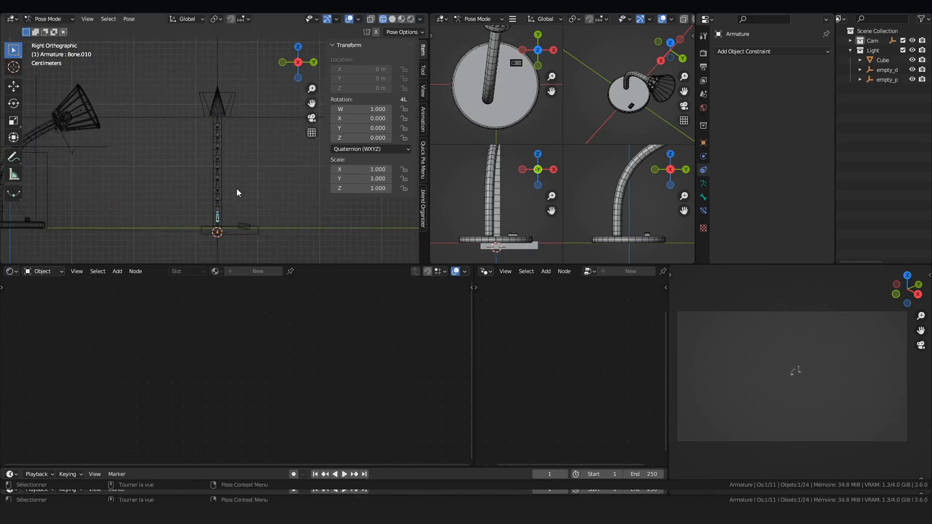
key(r)
click(227, 201)
click(223, 210)
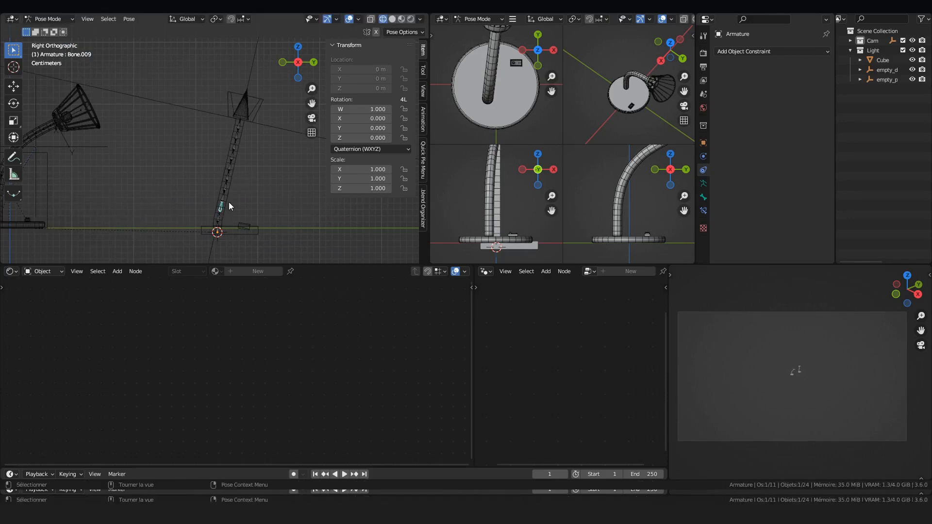
key(r)
click(229, 203)
click(225, 198)
key(r)
click(229, 195)
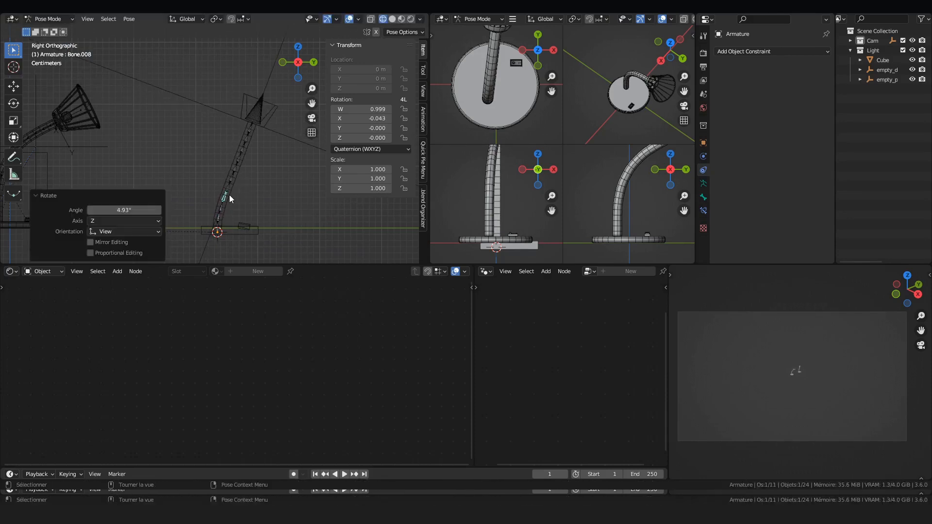
Step: Continue the bend up the pole by rotating Bone.007, Bone.006 and Bone.005 in turn, with Bone.005 turned 13.9°
click(229, 193)
key(r)
click(250, 188)
click(235, 180)
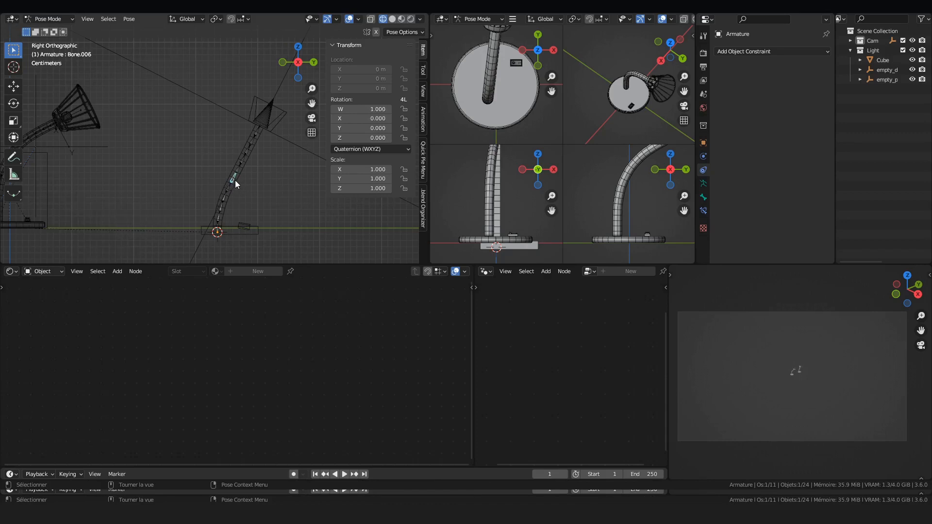
key(r)
click(249, 180)
click(244, 172)
key(r)
click(247, 171)
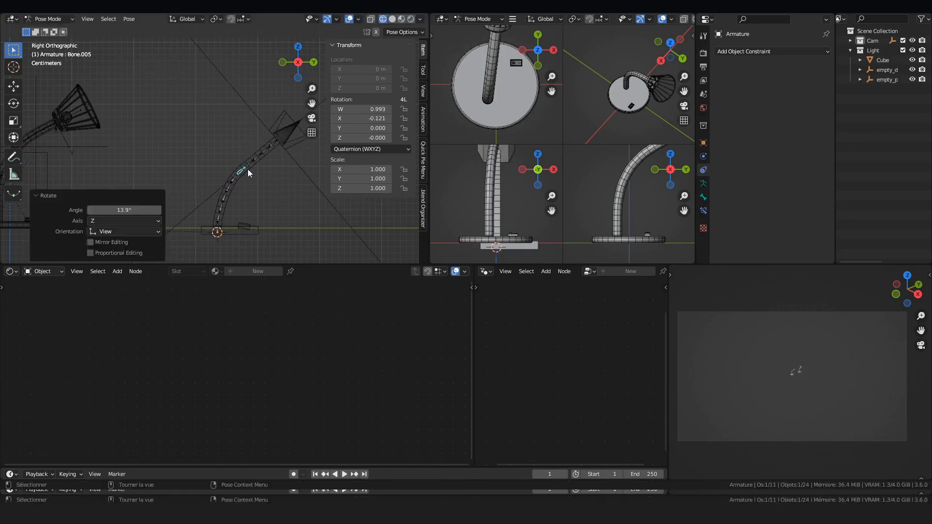
Step: Try rotating the remaining bones from Bone.004 up to the topmost one to curl the pole's end and swing the shade
click(248, 166)
key(r)
click(255, 169)
click(258, 163)
key(r)
click(263, 164)
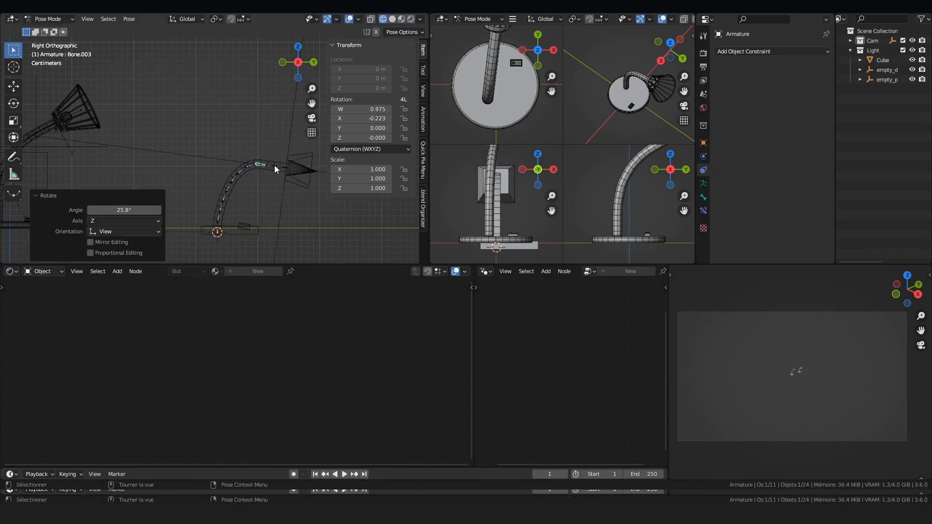
click(277, 167)
key(r)
click(275, 158)
key(r)
click(134, 39)
Step: Undo the rotations of the upper bones back to before Bone.004 was turned
scroll(212, 144, up, 1)
key(ctrl+z)
key(ctrl+z)
key(ctrl+z)
key(ctrl+z)
key(ctrl+z)
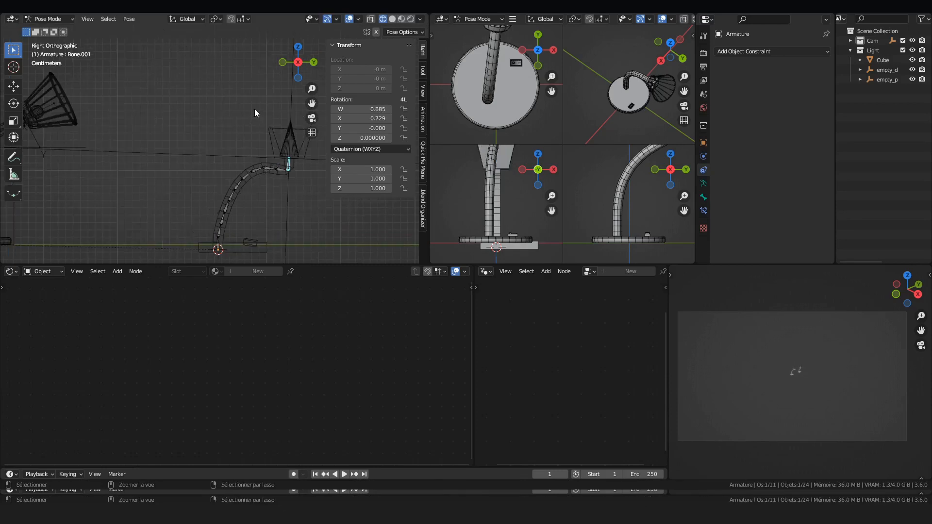
scroll(252, 107, down, 2)
shift+middle_drag(214, 119, 164, 123)
scroll(124, 118, up, 5)
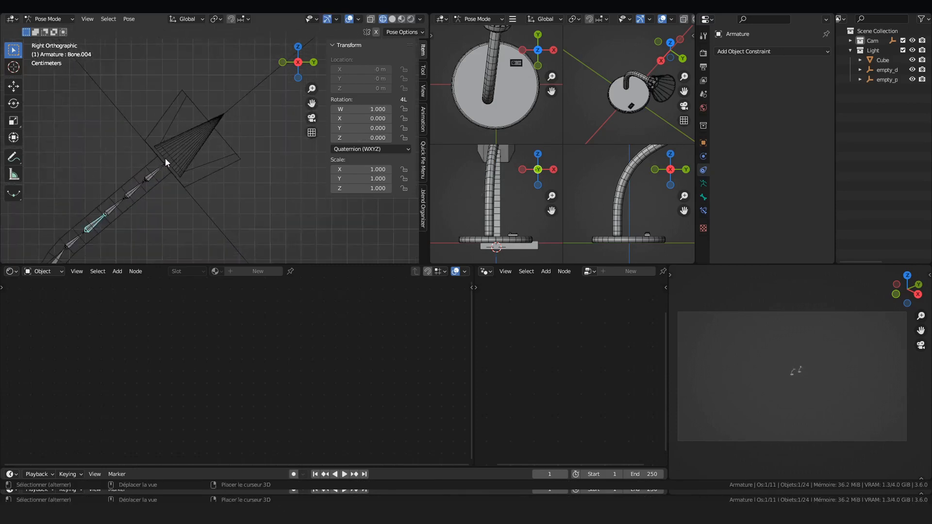
scroll(165, 158, down, 6)
Step: In Object Mode, select the first lamp's desk_lamp_IK_controller and test-move it to examine how the finished rig follows
key(Tab)
key(ctrl+Tab)
click(109, 158)
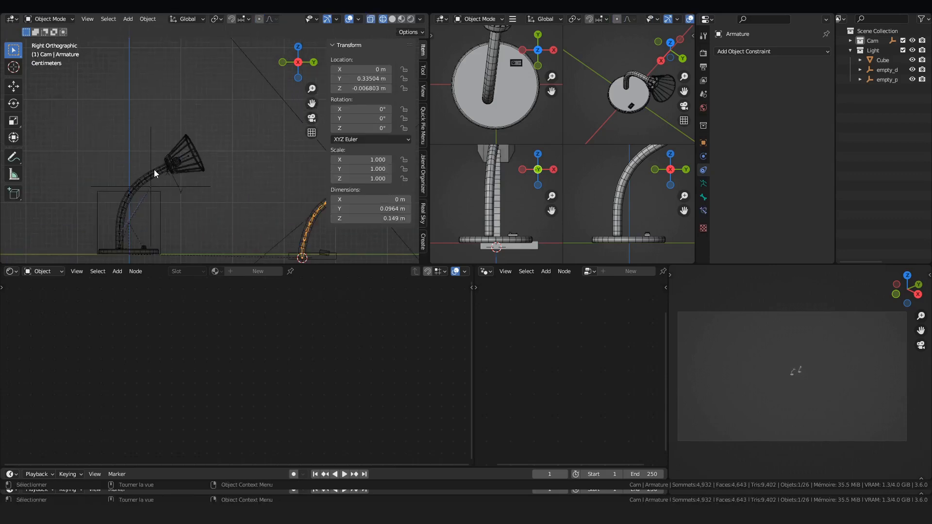
click(153, 170)
click(153, 149)
key(g)
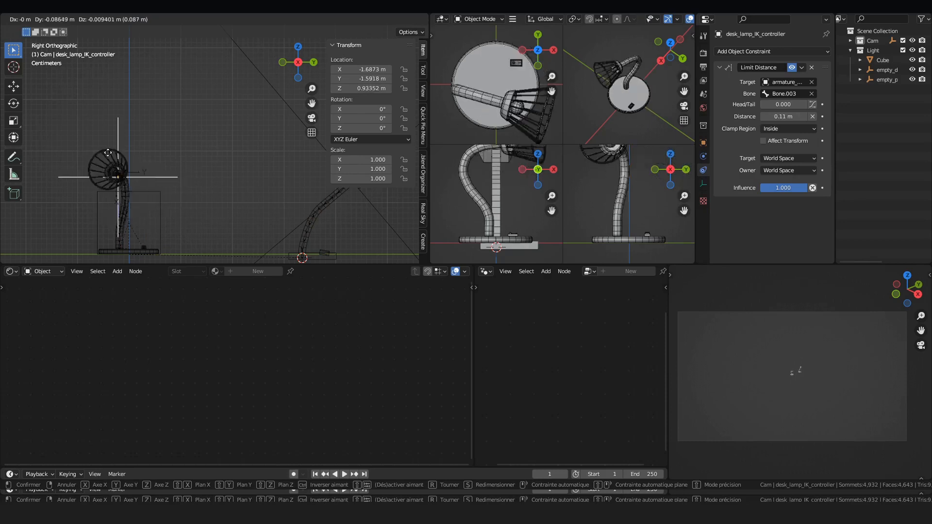
right_click(217, 146)
shift+middle_drag(217, 146, 162, 134)
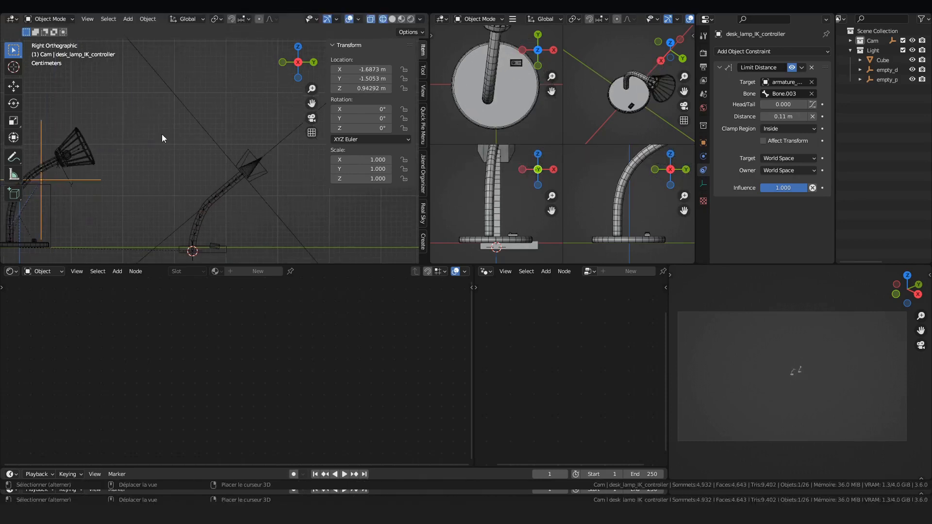
scroll(204, 141, up, 1)
shift+middle_drag(246, 162, 215, 106)
scroll(199, 139, up, 3)
scroll(199, 138, down, 3)
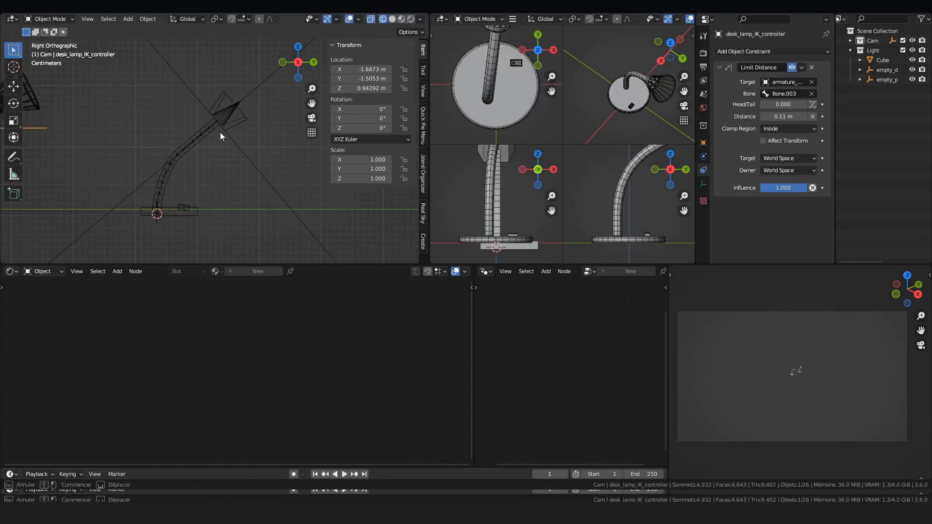
scroll(183, 119, up, 3)
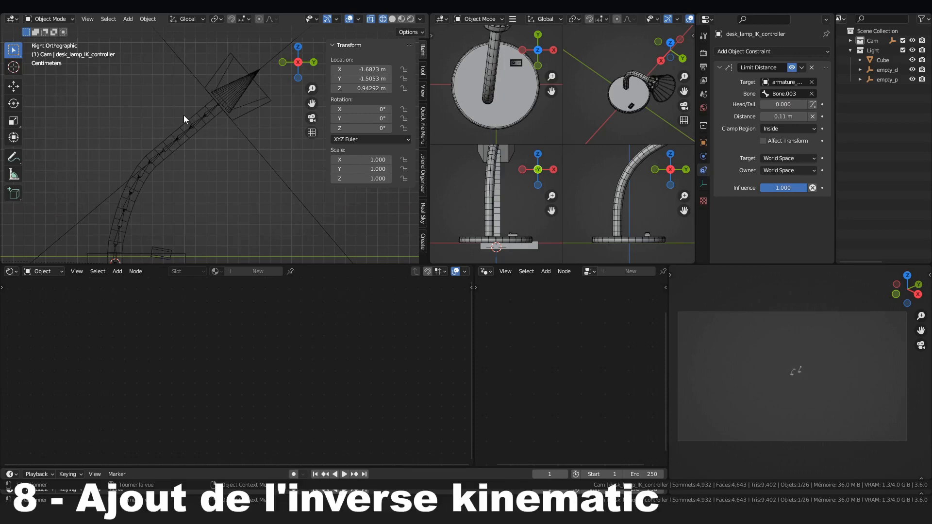
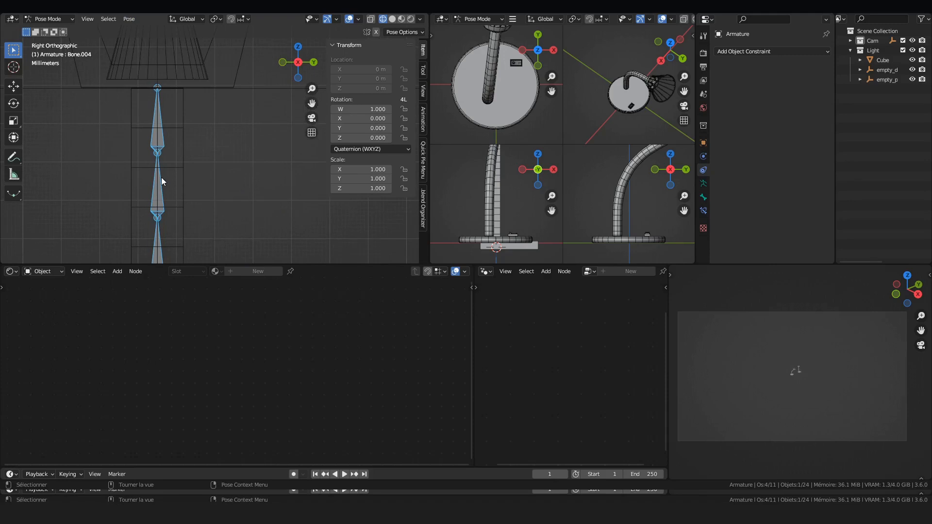
Step: Select Bone.002, the second bone from the pole's top, and give it an Inverse Kinematics bone constraint
click(161, 176)
shift+middle_drag(152, 116, 167, 86)
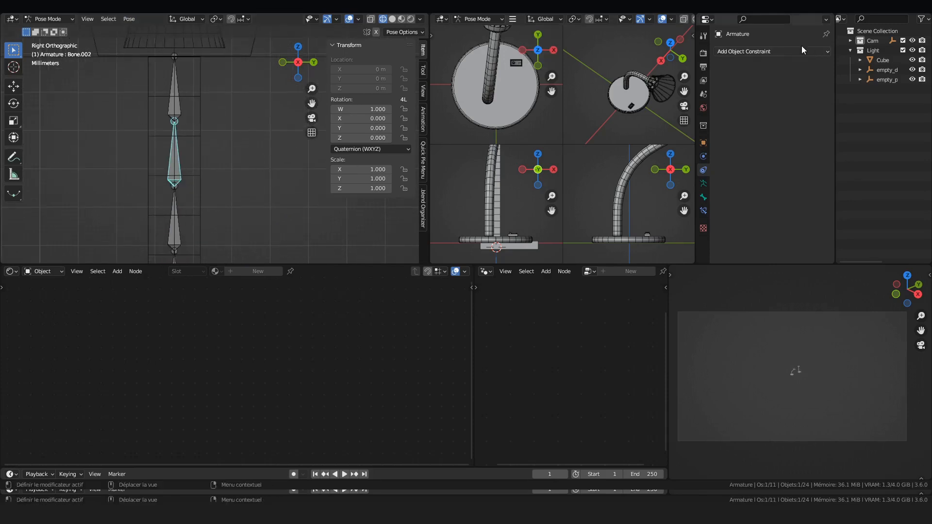
click(781, 52)
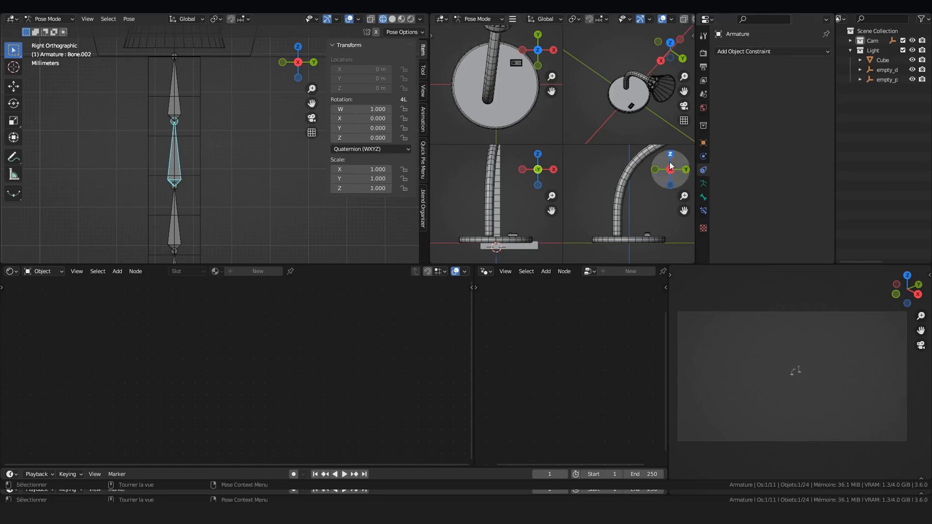
click(703, 213)
click(791, 51)
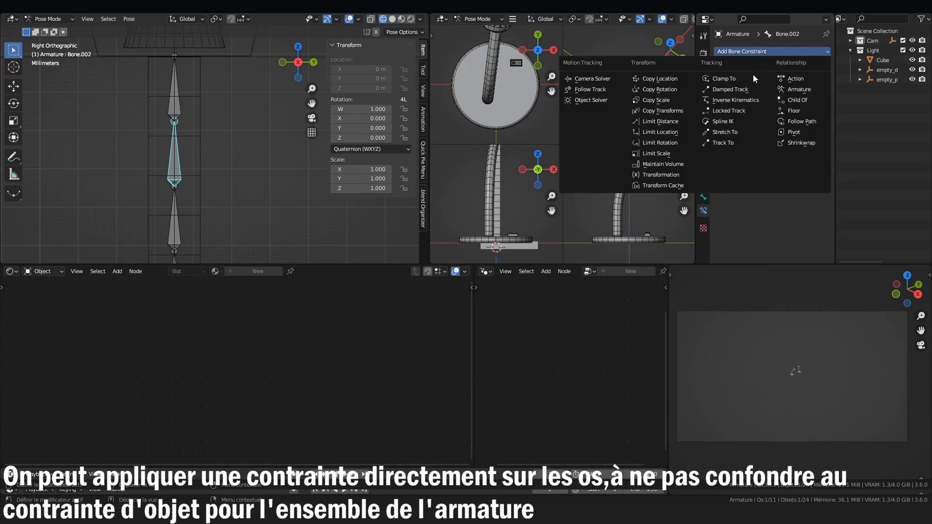
click(751, 101)
Step: In Object Mode, add a Plain Axes empty at the tip of the topmost bone and adjust its position slightly
scroll(222, 104, down, 3)
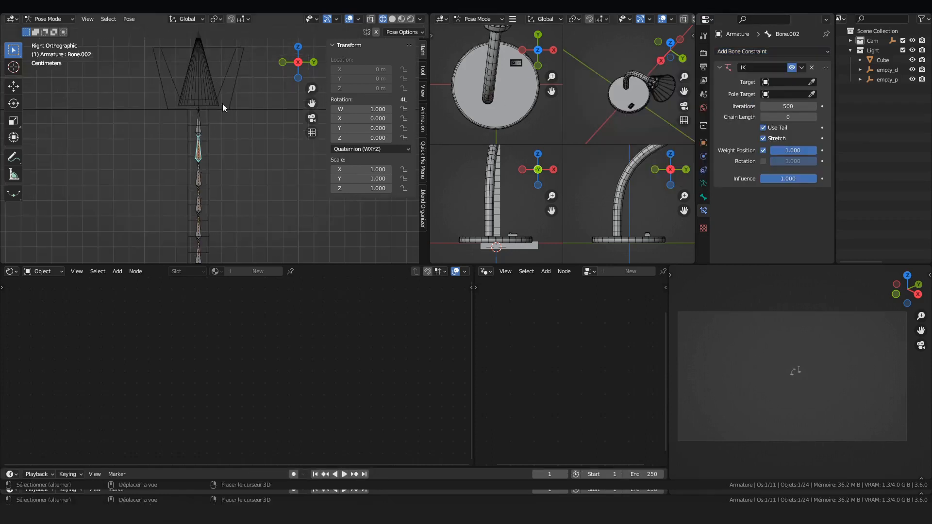
mouse_move(222, 104)
shift+middle_down()
mouse_move(261, 92)
mouse_move(235, 181)
shift+middle_up()
scroll(252, 115, up, 3)
shift+middle_drag(245, 106, 238, 167)
key(Tab)
scroll(222, 159, up, 1)
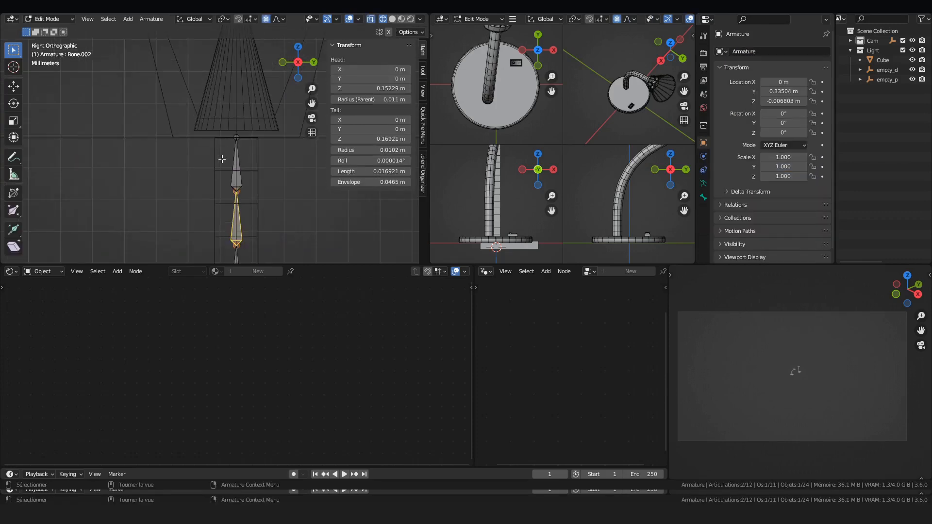
key(Tab)
key(ctrl+Tab)
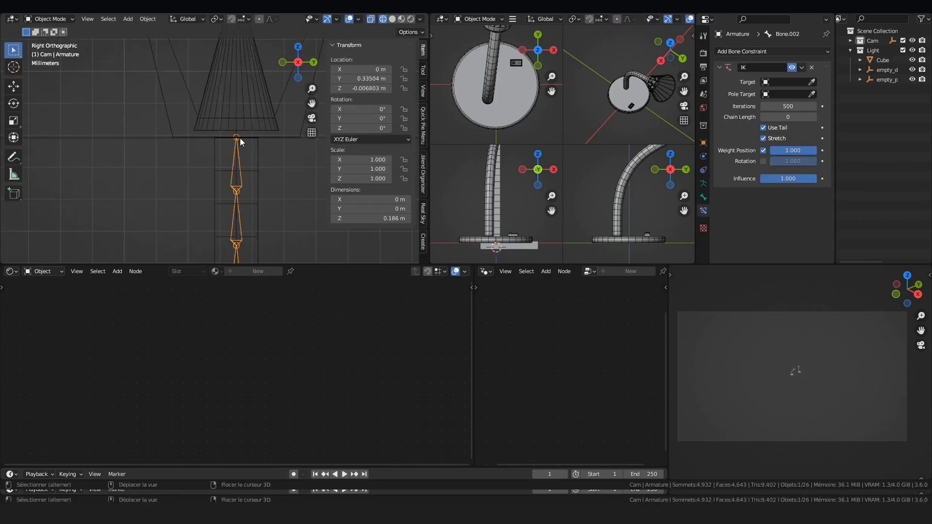
key(shift+a)
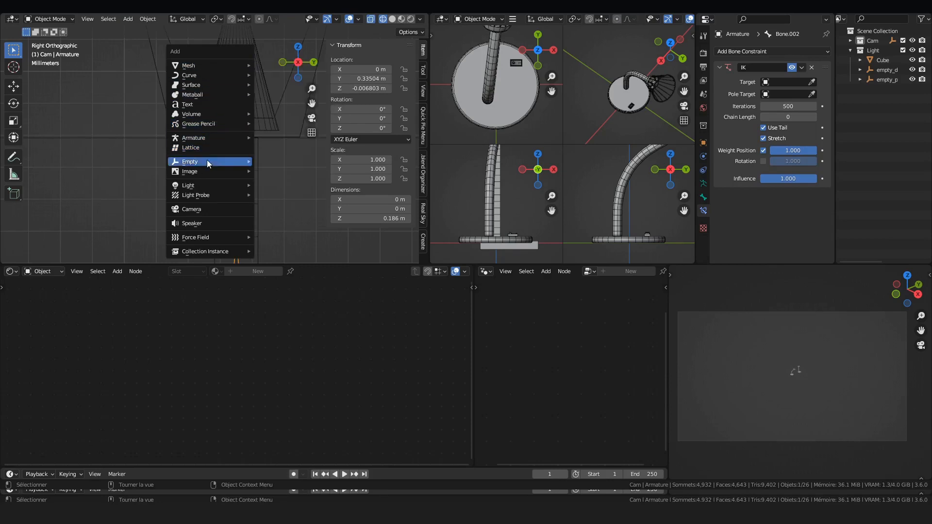
mouse_move(207, 162)
click(291, 160)
key(g)
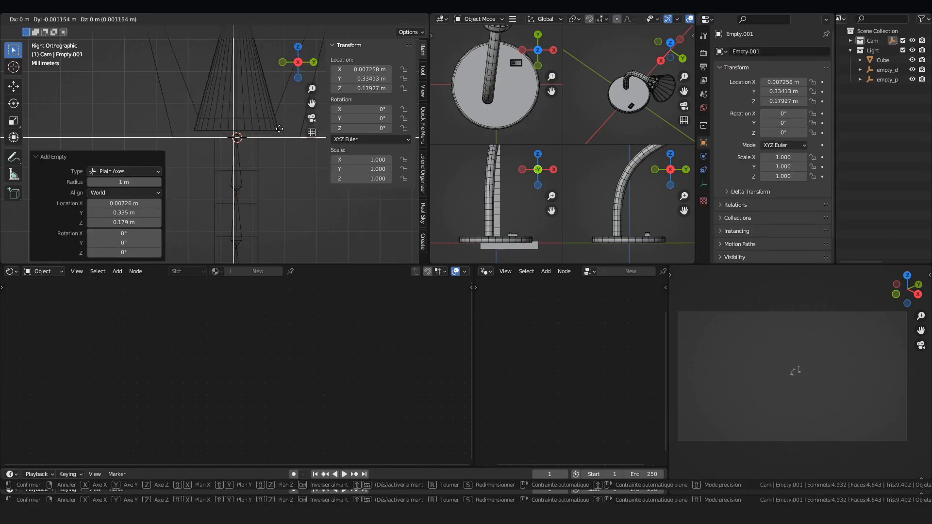
click(279, 130)
Step: Select the armature, return it to Pose Mode and set the new empty as the target of Bone.002's IK constraint
click(241, 165)
key(Tab)
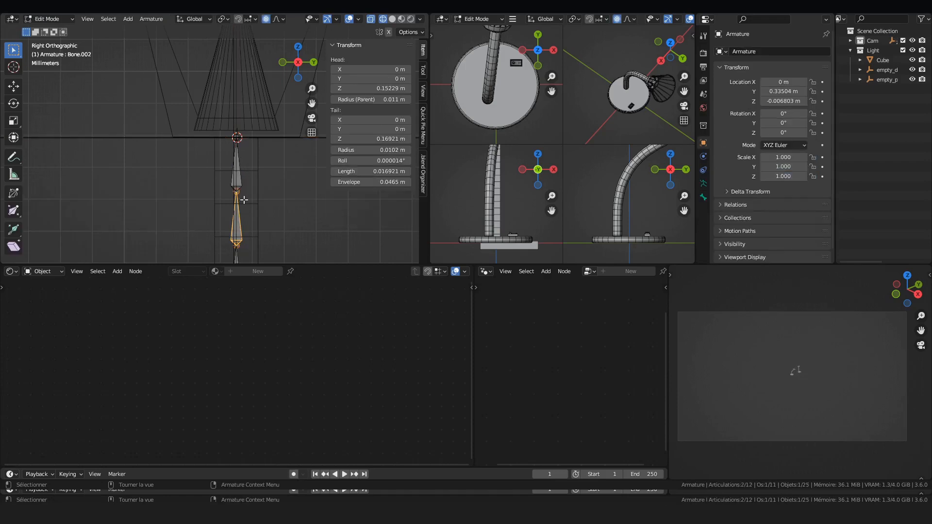
key(Tab)
key(ctrl+Tab)
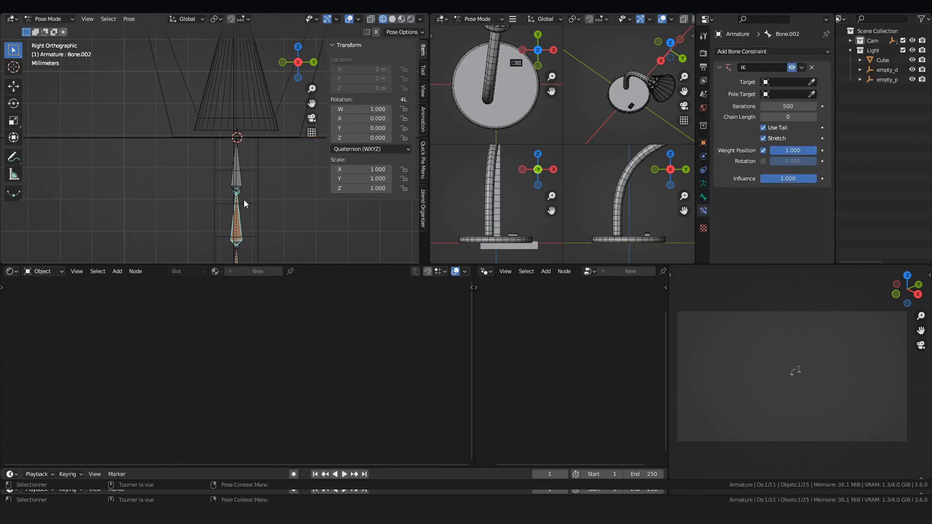
click(812, 82)
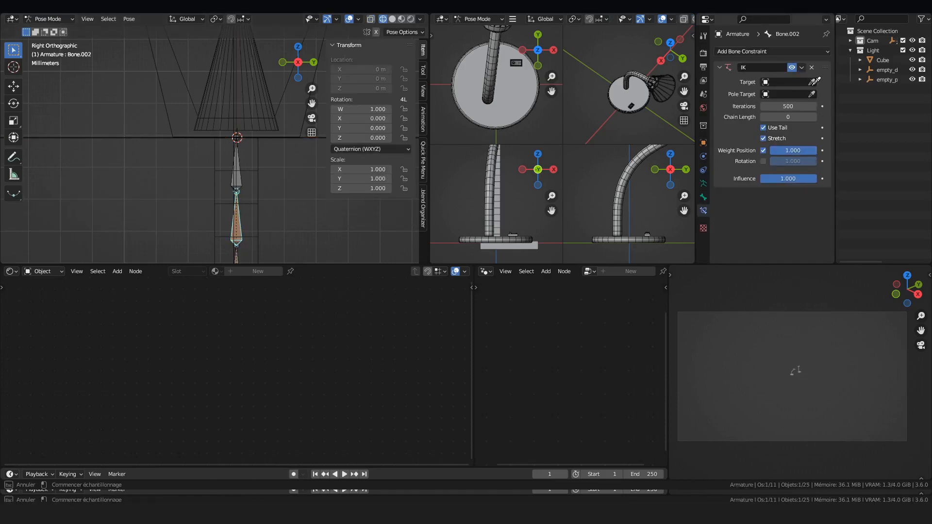
click(145, 134)
scroll(220, 98, down, 3)
scroll(220, 98, up, 2)
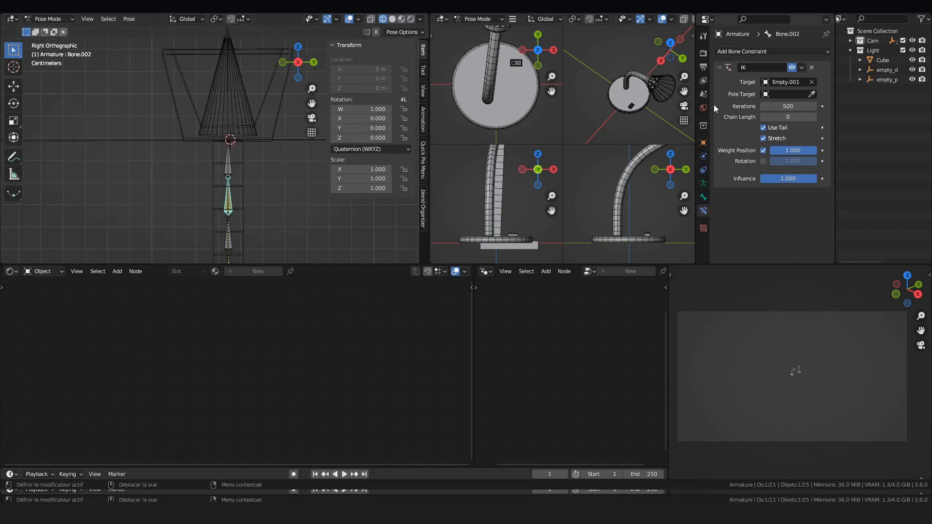
Step: In Object Mode, select the target empty and move it forward and down to test the pole's bending
key(Tab)
key(Tab)
key(ctrl+Tab)
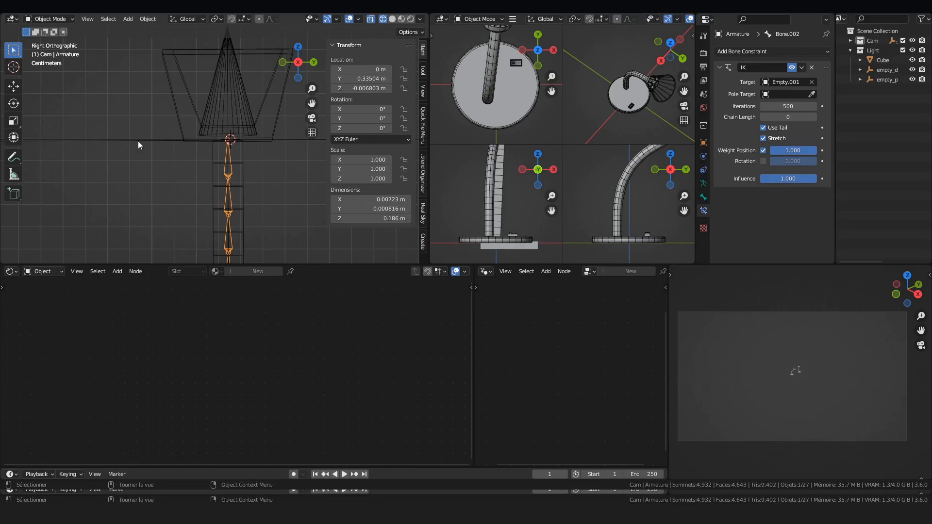
click(138, 141)
scroll(141, 129, down, 5)
key(g)
click(219, 142)
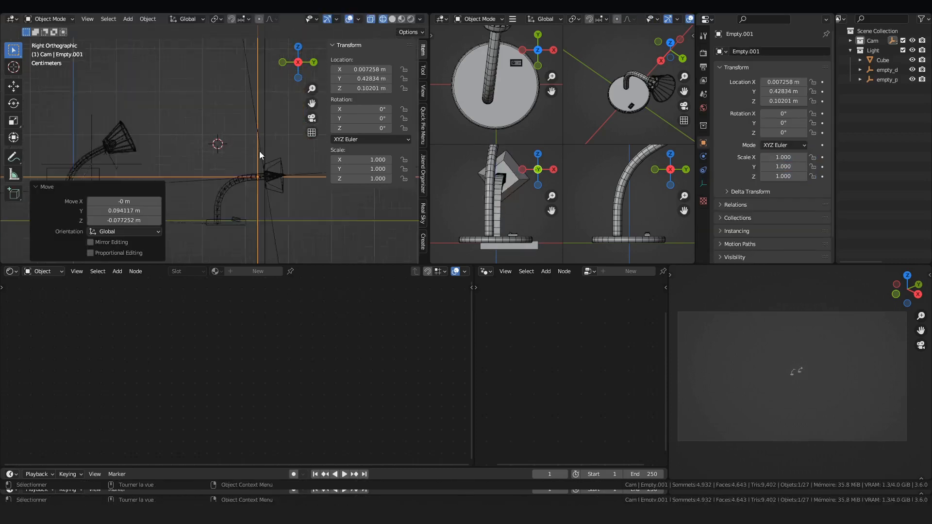
scroll(228, 131, down, 3)
scroll(247, 111, up, 3)
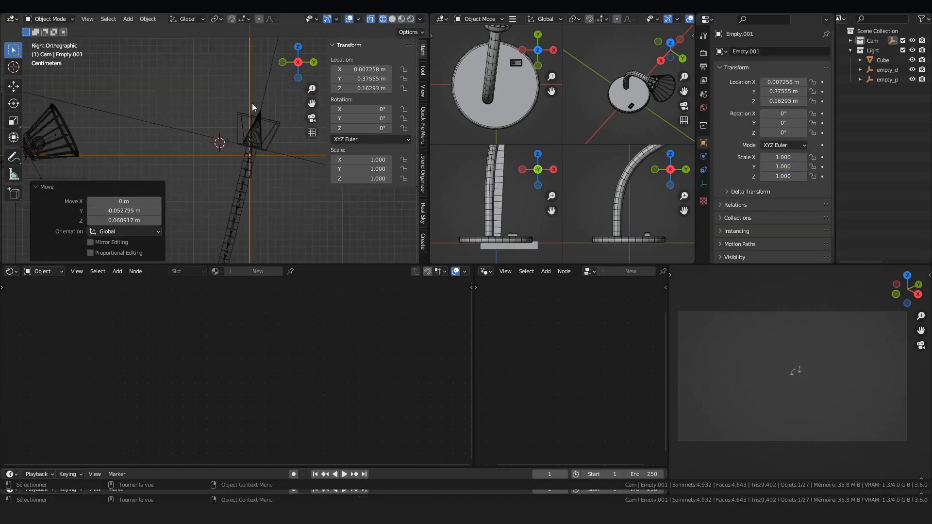
Step: Move the IK target empty up and far beyond the lamp to test how the pole follows a distant target
key(g)
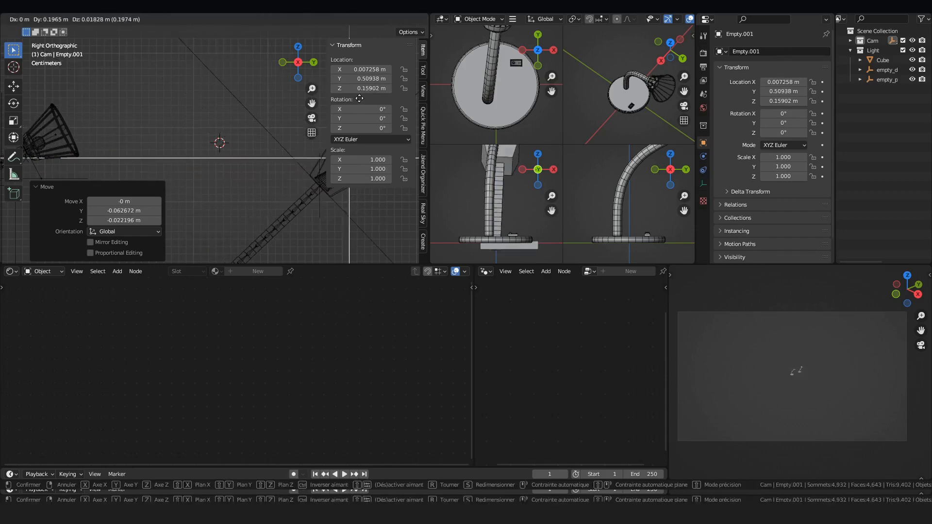
click(276, 58)
scroll(276, 57, down, 5)
key(g)
click(258, 189)
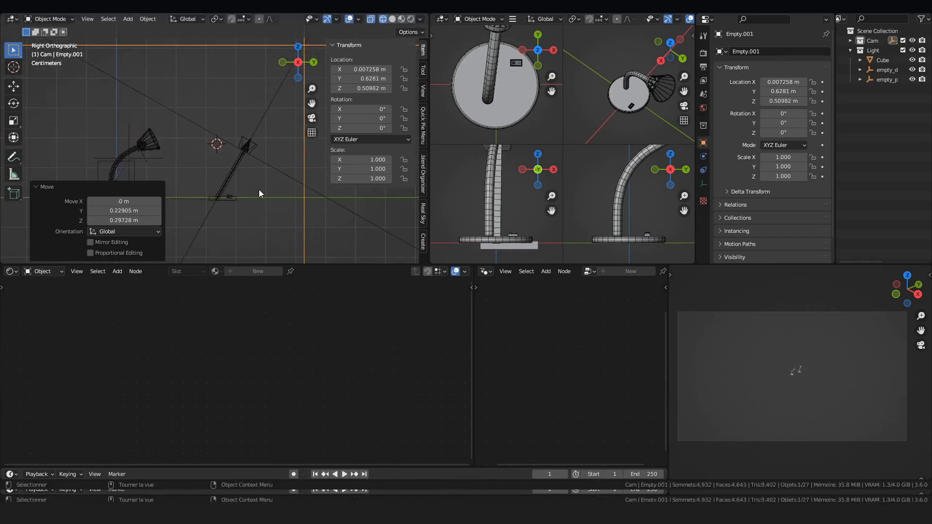
key(g)
click(316, 245)
scroll(291, 179, down, 3)
key(g)
click(226, 146)
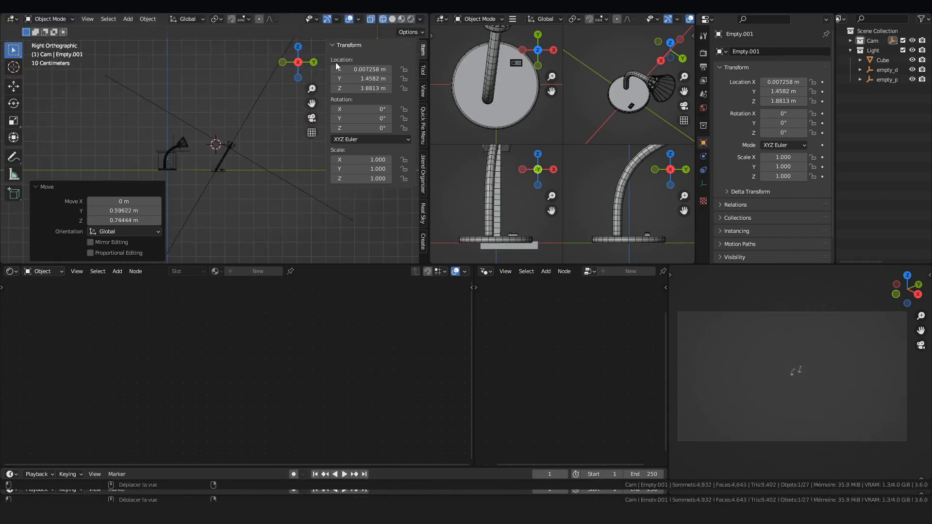
Step: Bring the target empty back above the lamp's base and lower it to test how the pole folds
key(g)
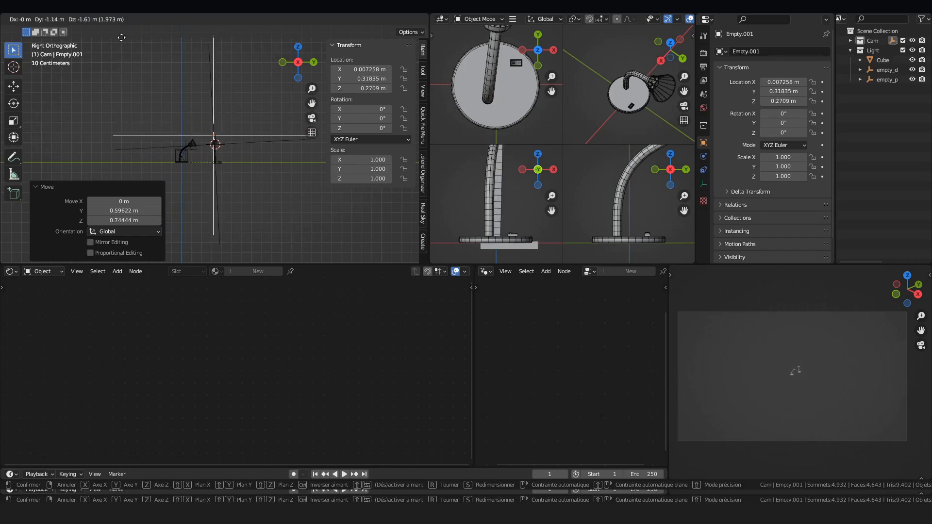
click(121, 38)
scroll(170, 146, up, 5)
key(g)
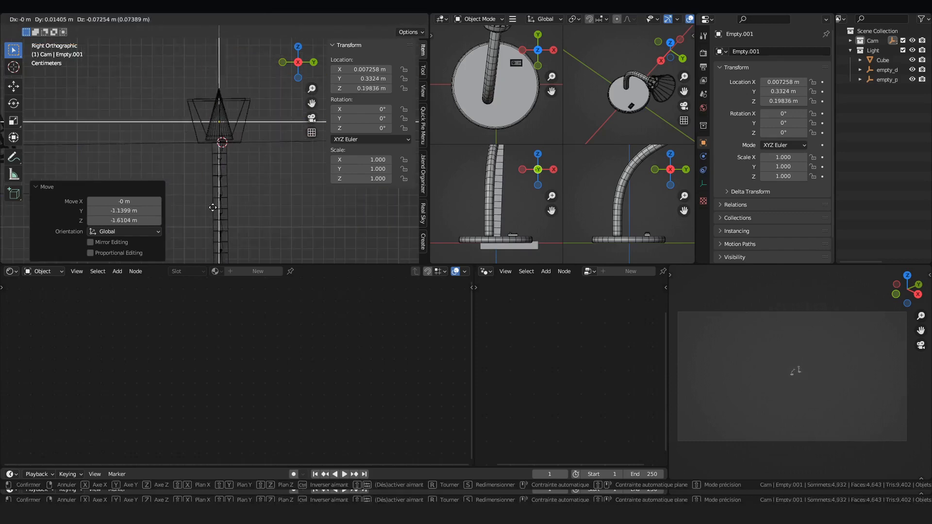
click(223, 208)
scroll(223, 204, down, 4)
key(g)
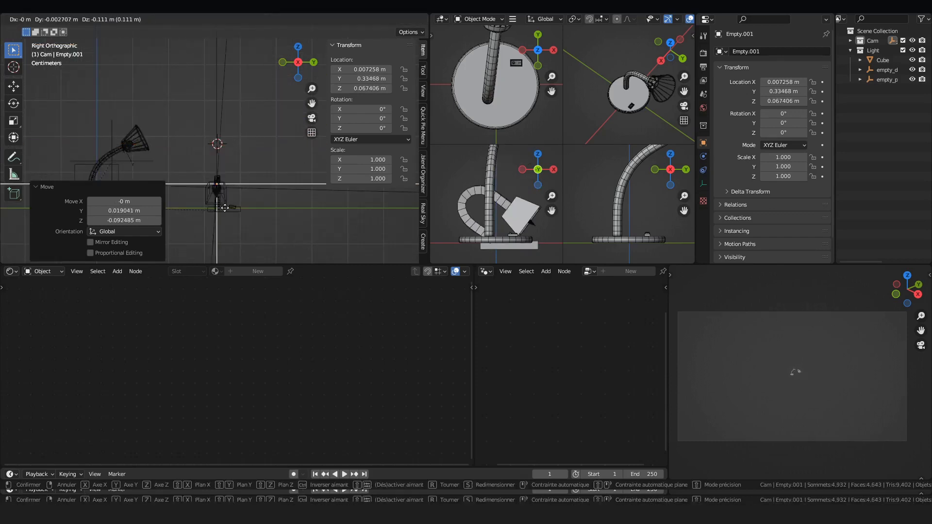
click(225, 211)
Step: Raise the target empty about 0.063 m along Z and inspect the pole's bend from several angles
middle_drag(225, 208, 257, 136)
scroll(257, 166, up, 3)
shift+middle_drag(257, 194, 206, 150)
scroll(205, 150, up, 4)
key(g)
key(z)
click(251, 76)
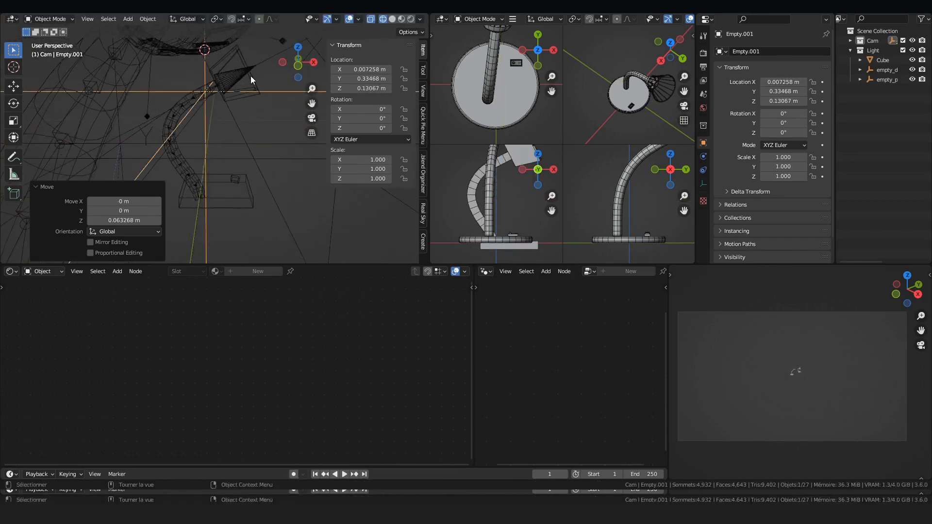
middle_drag(243, 107, 214, 156)
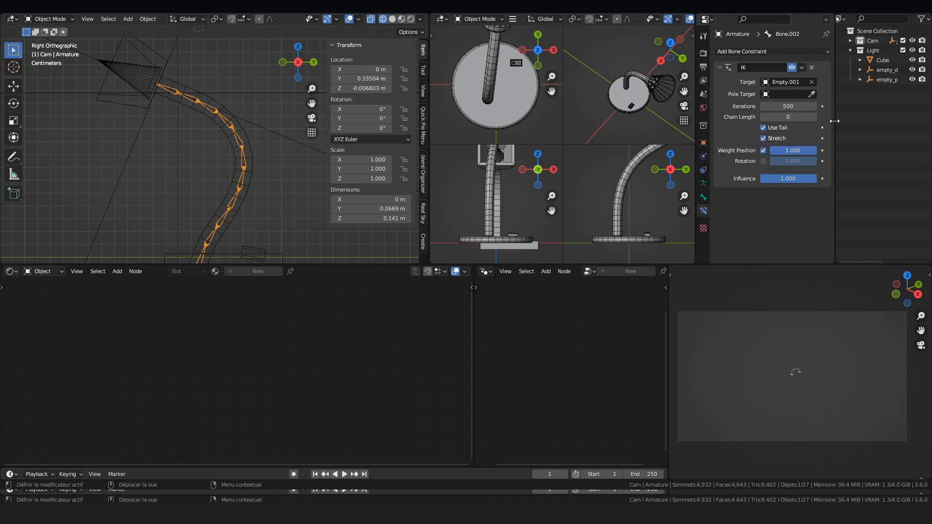
Step: Try a Chain Length of 1 in Bone.002's IK constraint and examine which part of the pole bends
scroll(179, 205, down, 2)
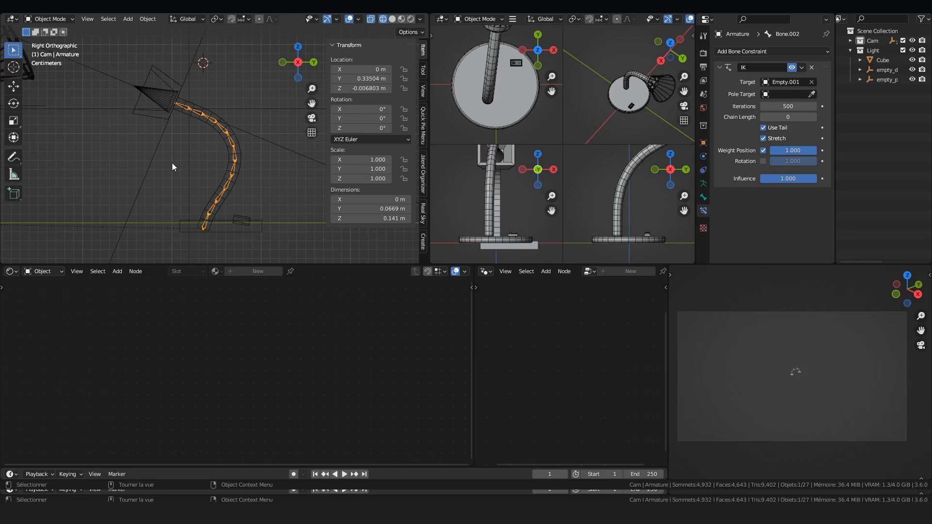
shift+middle_drag(209, 85, 205, 37)
scroll(205, 37, up, 2)
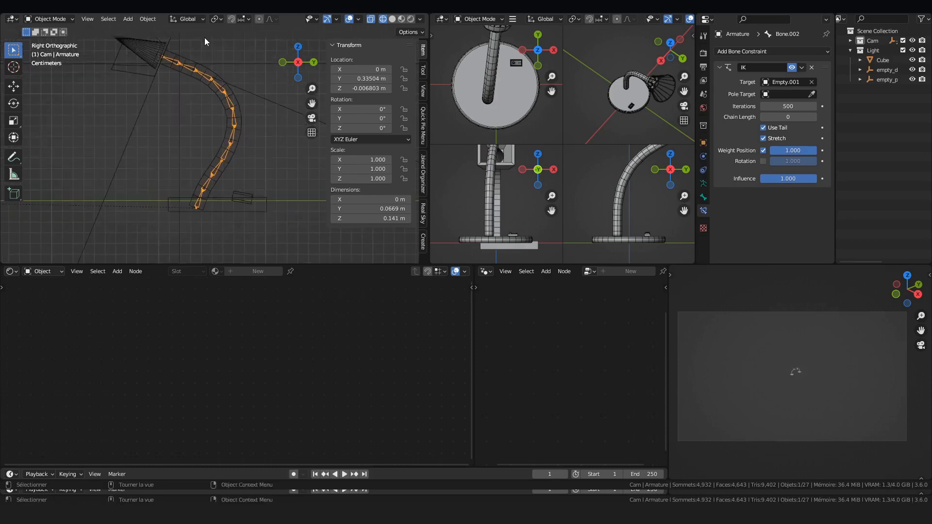
shift+middle_drag(256, 118, 248, 139)
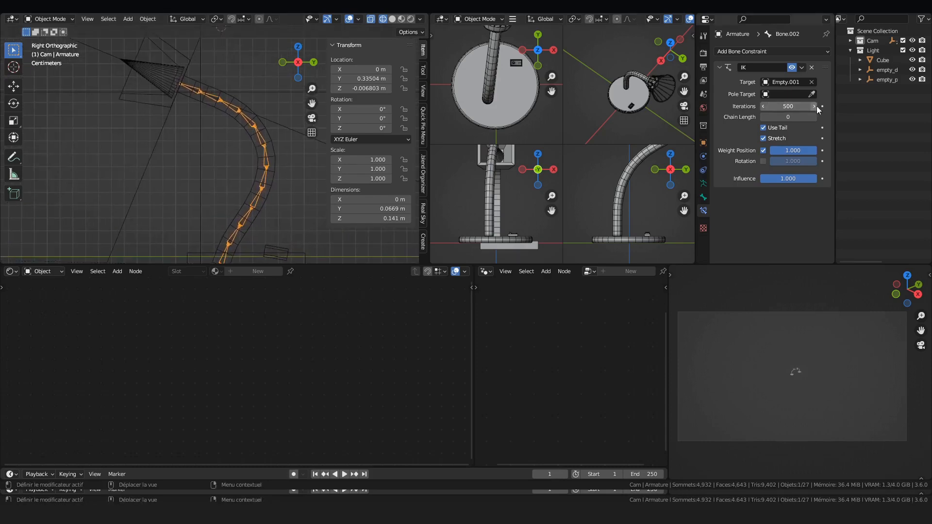
click(816, 120)
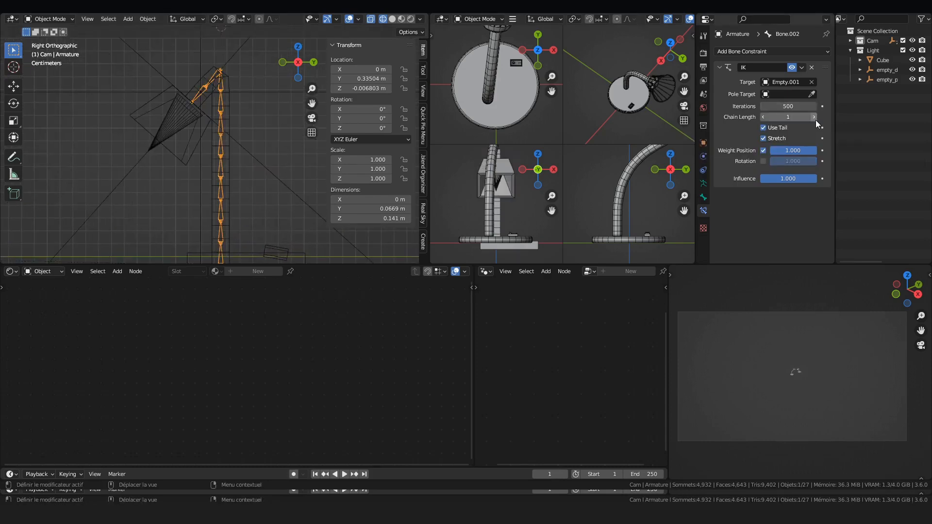
scroll(231, 75, up, 3)
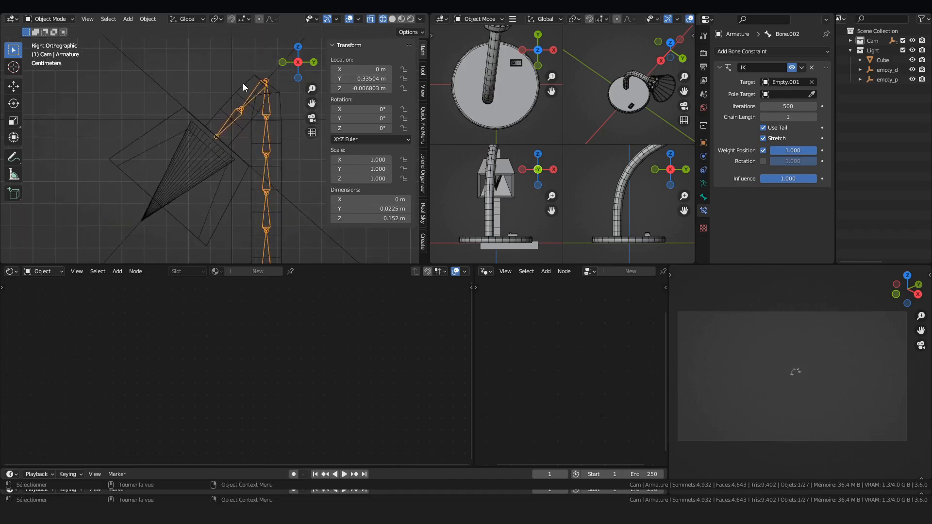
scroll(235, 74, down, 2)
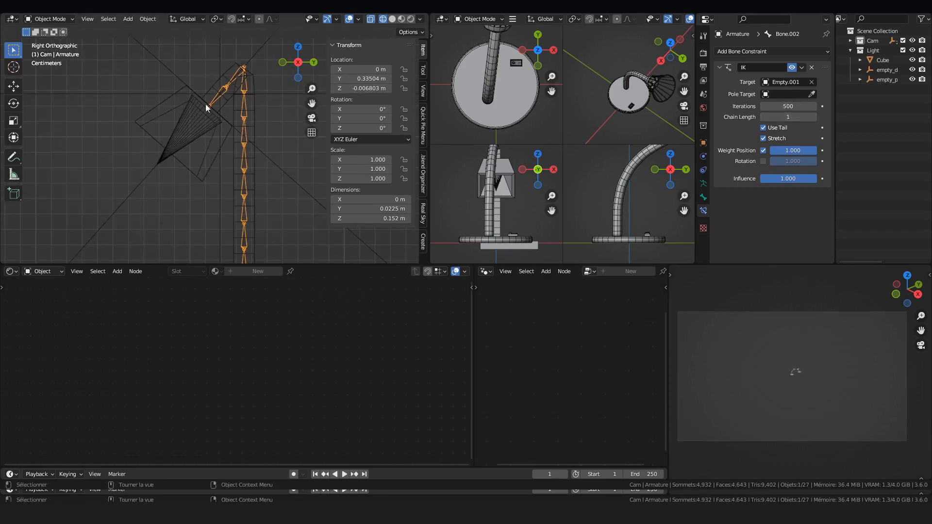
middle_drag(205, 104, 254, 133)
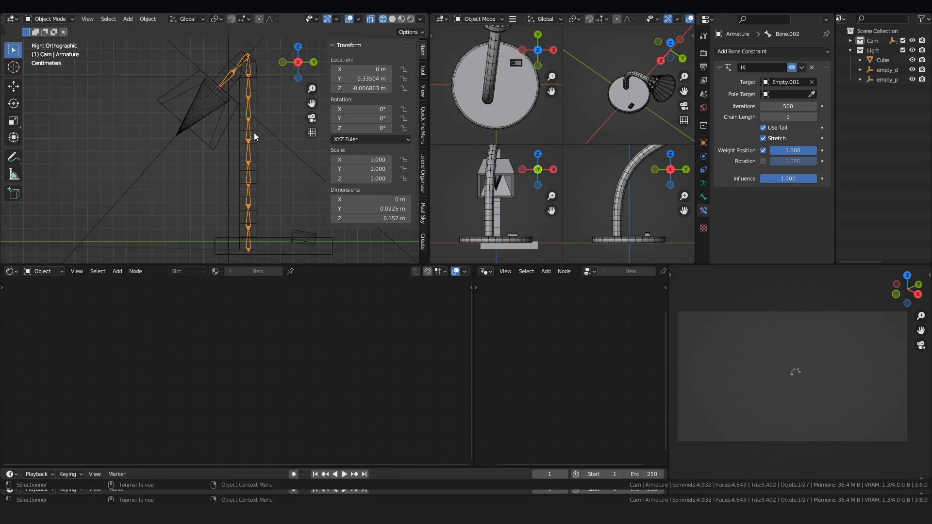
Step: Increase the Chain Length of Bone.002's IK constraint to 8 so the pole's lowest bones stay upright
click(808, 120)
text(2)
key(Return)
click(812, 121)
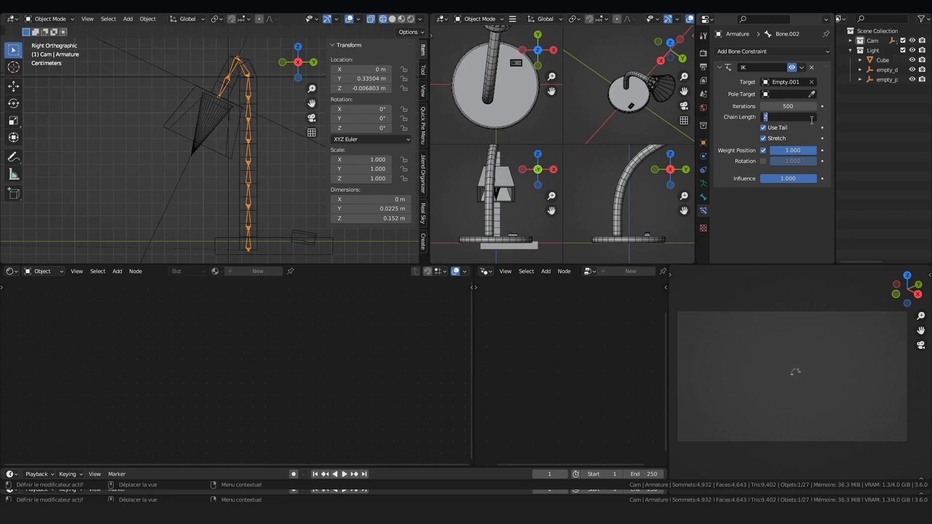
click(811, 121)
click(811, 117)
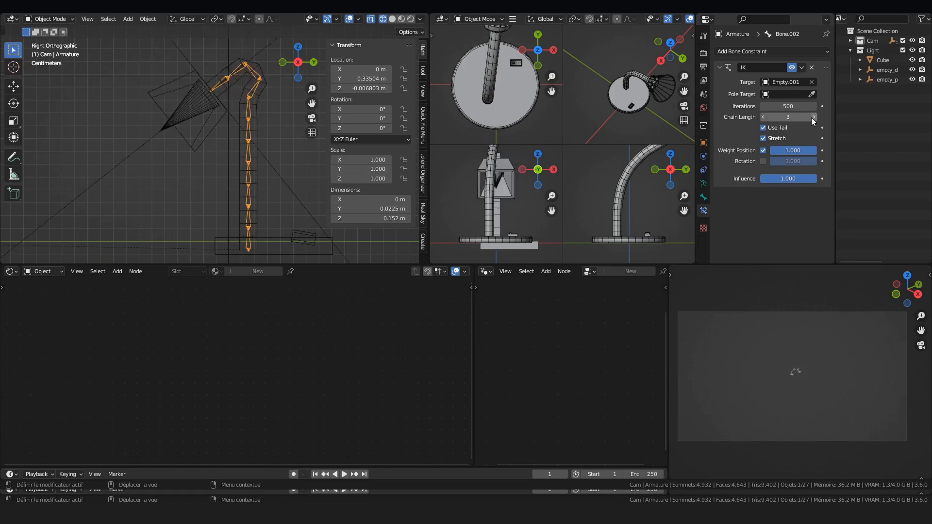
click(811, 117)
click(811, 117)
click(811, 118)
click(812, 118)
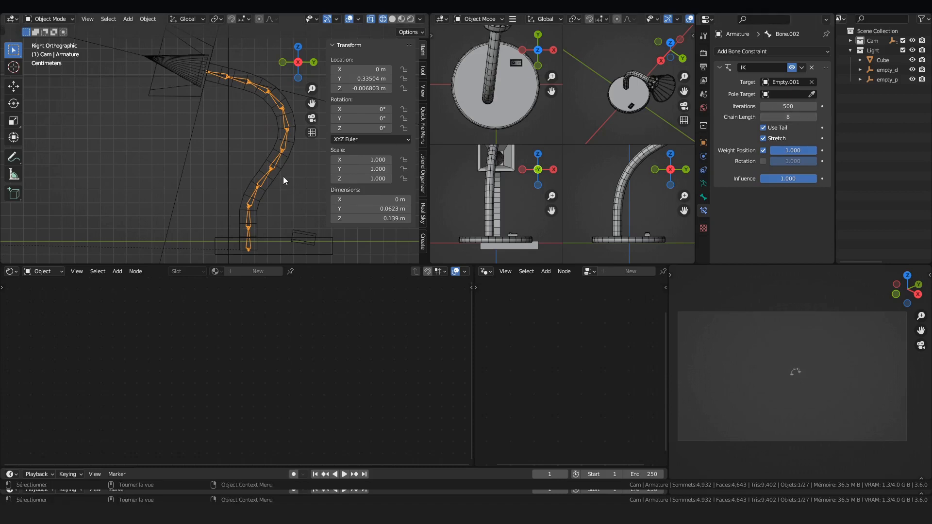
key(g)
right_click(256, 95)
click(233, 66)
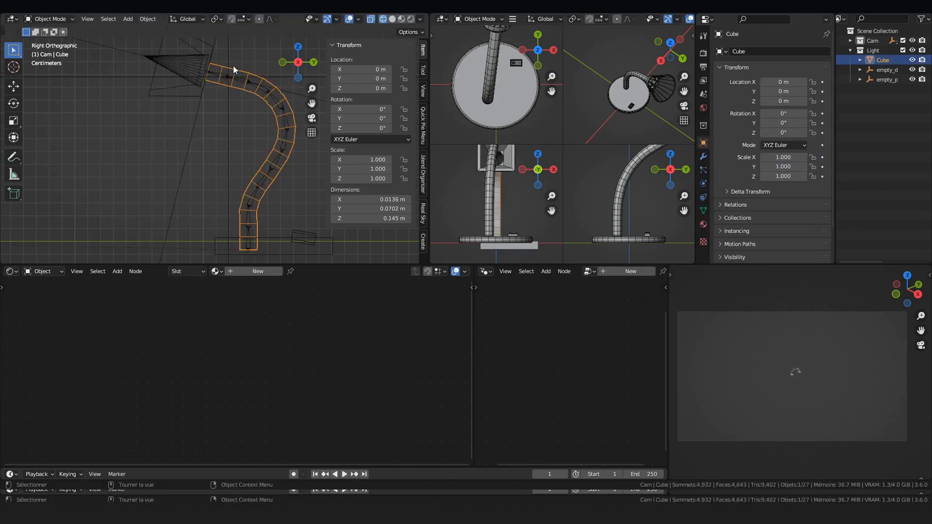
scroll(246, 92, down, 3)
click(269, 122)
key(g)
right_click(273, 109)
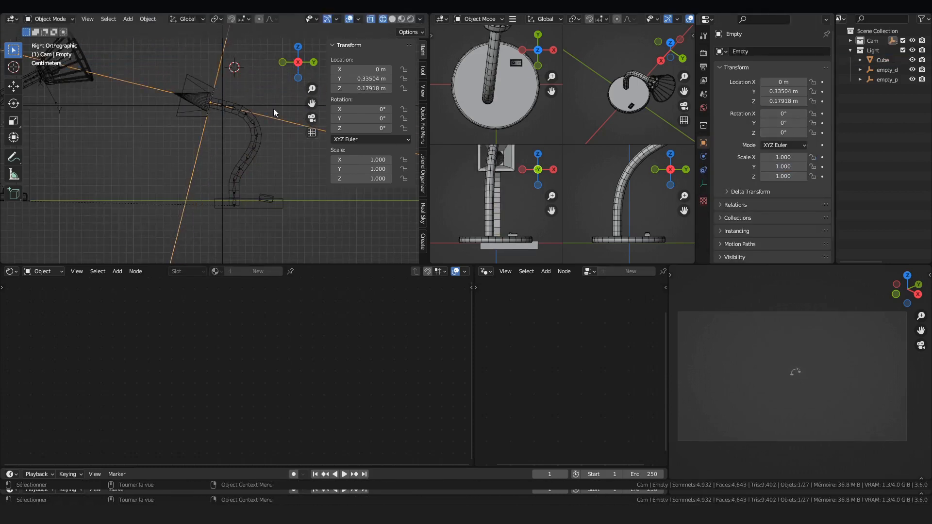
Step: Move the target empty low in front of the lamp, then back and up, to test the limited IK chain
scroll(266, 97, up, 1)
key(shift+d)
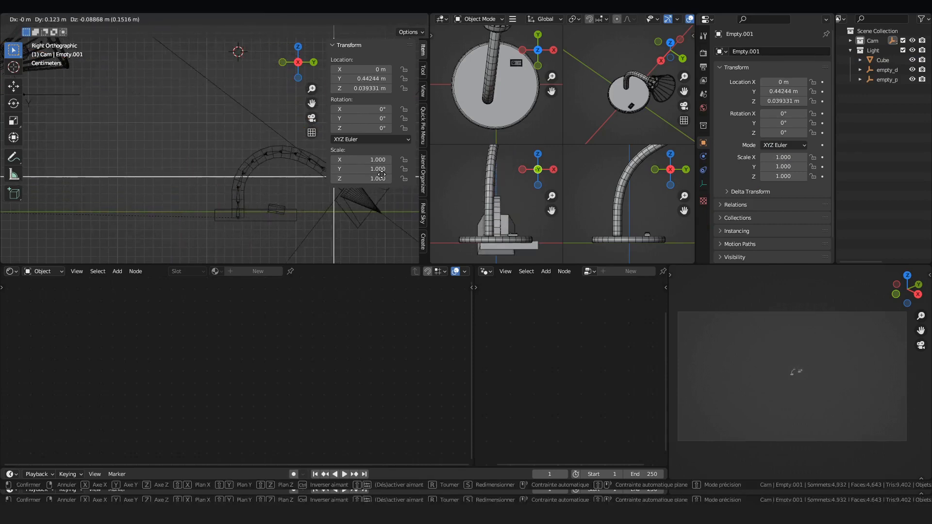
click(405, 176)
scroll(228, 136, up, 1)
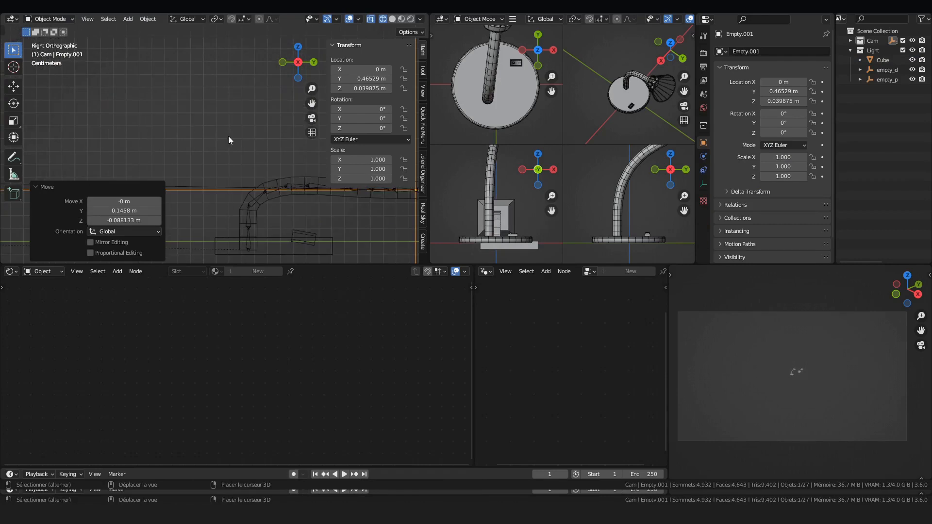
key(g)
key(y)
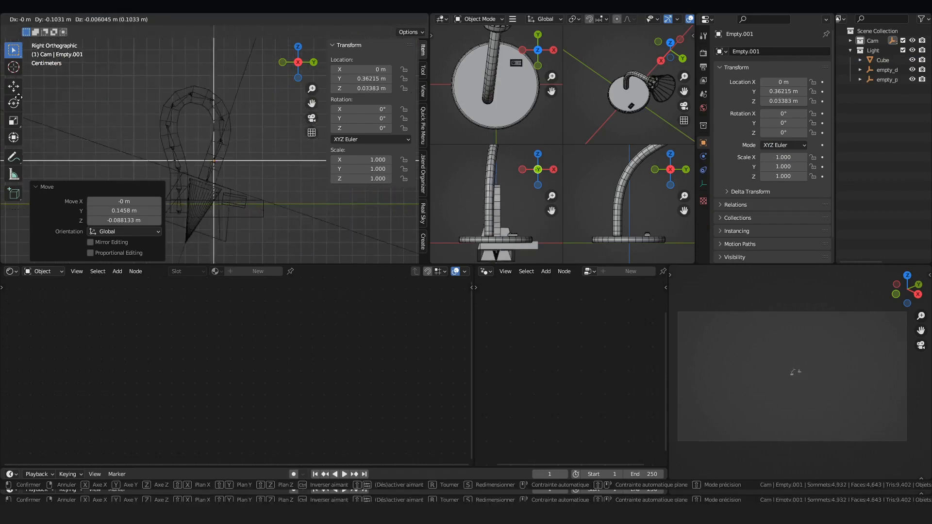
click(52, 95)
scroll(195, 97, down, 3)
key(g)
click(241, 197)
scroll(226, 173, down, 2)
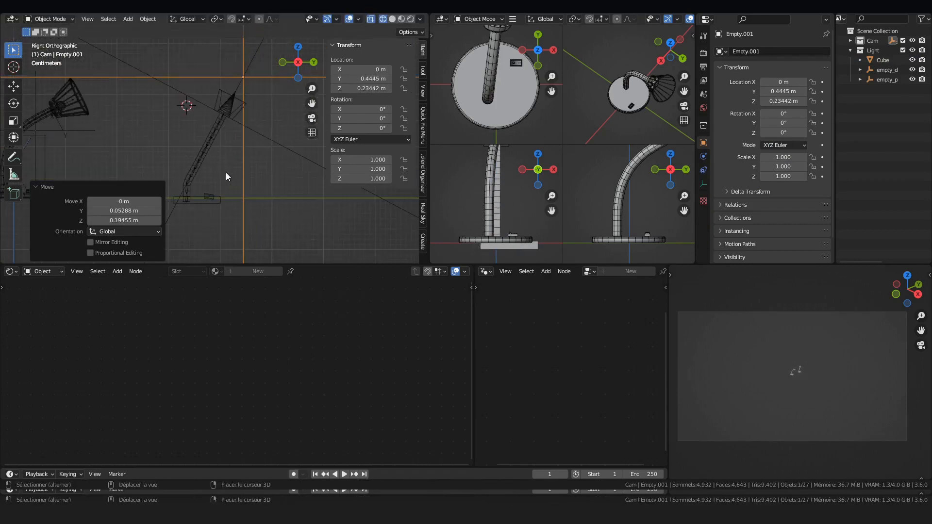
Step: Switch to solid shading and place the target empty at about Y 0.393 m, Z 0.147 m for a gentle pole curve
click(393, 19)
scroll(228, 88, up, 1)
key(g)
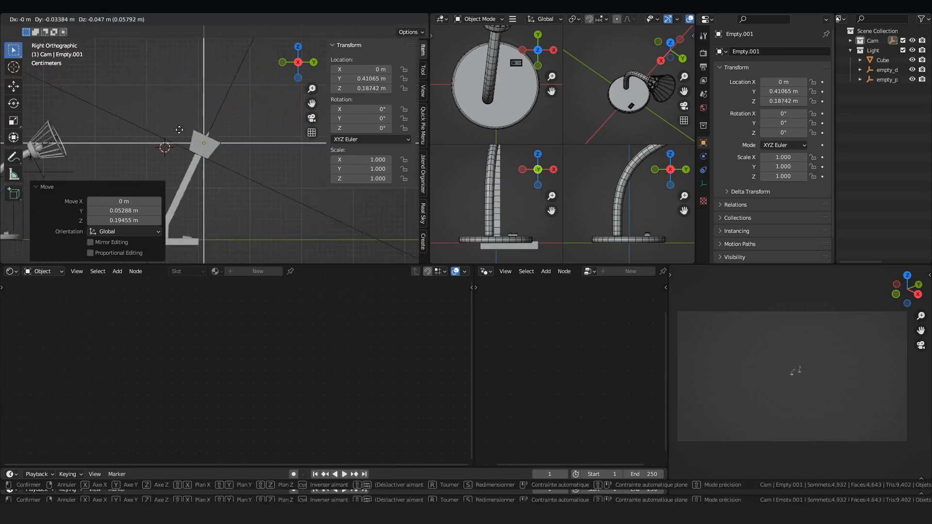
click(214, 105)
scroll(237, 120, up, 2)
shift+middle_drag(168, 189, 204, 141)
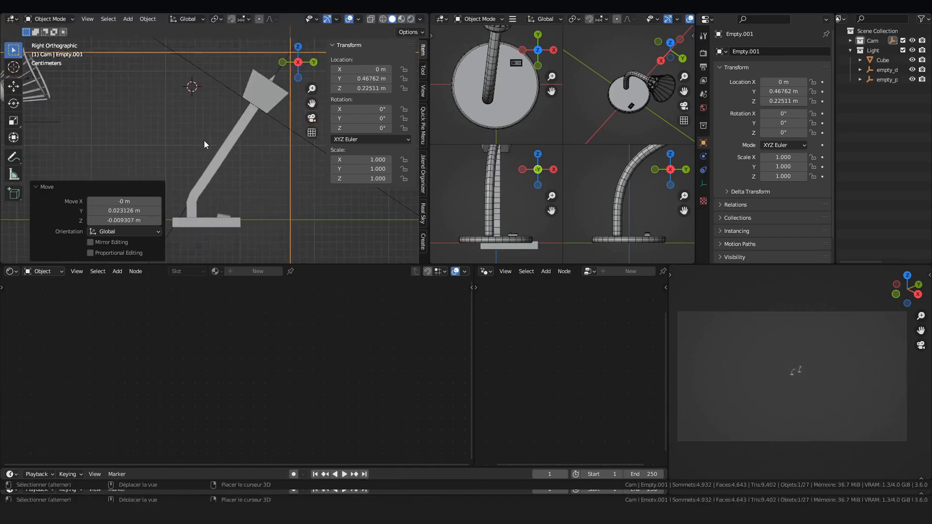
key(g)
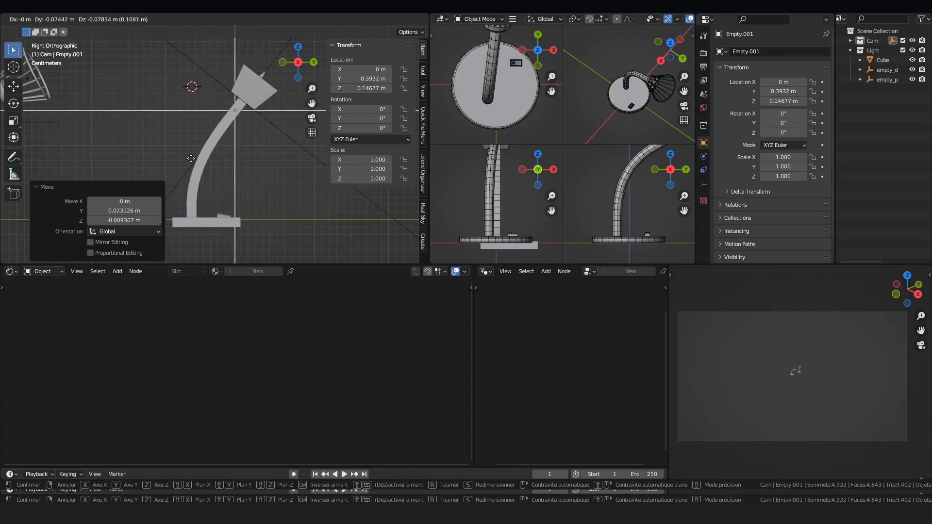
click(190, 159)
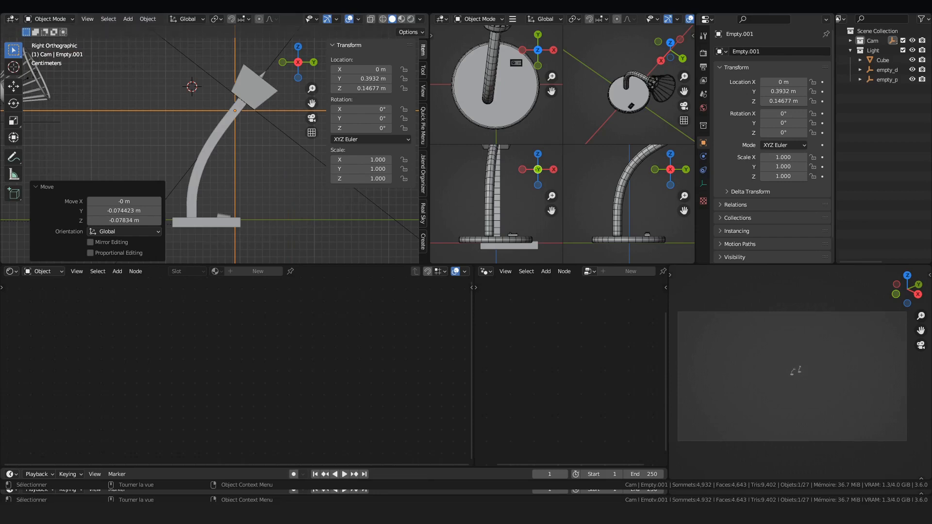
Step: In wireframe, edit the armature to rename its lowest bone as base, and return to Object Mode
click(197, 159)
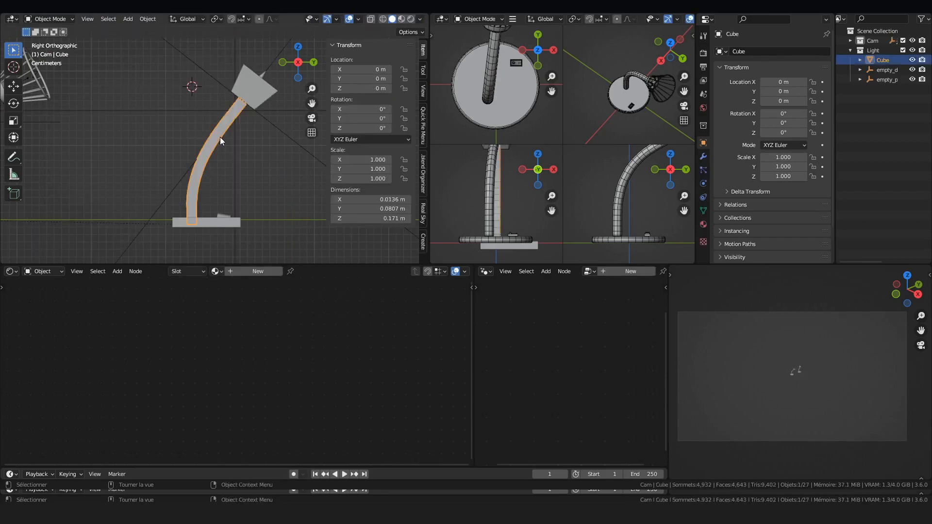
key(shift+z)
click(214, 137)
scroll(218, 141, up, 1)
shift+middle_drag(229, 161, 229, 89)
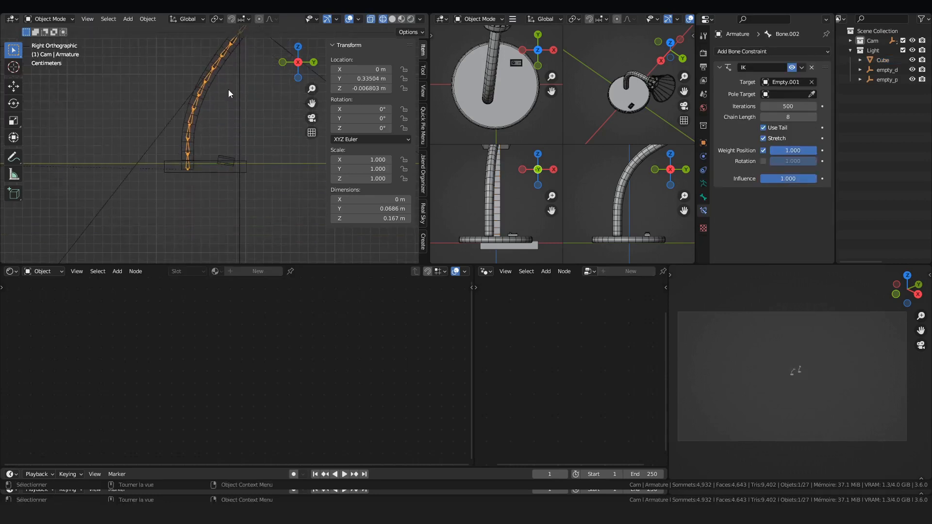
key(Tab)
click(189, 170)
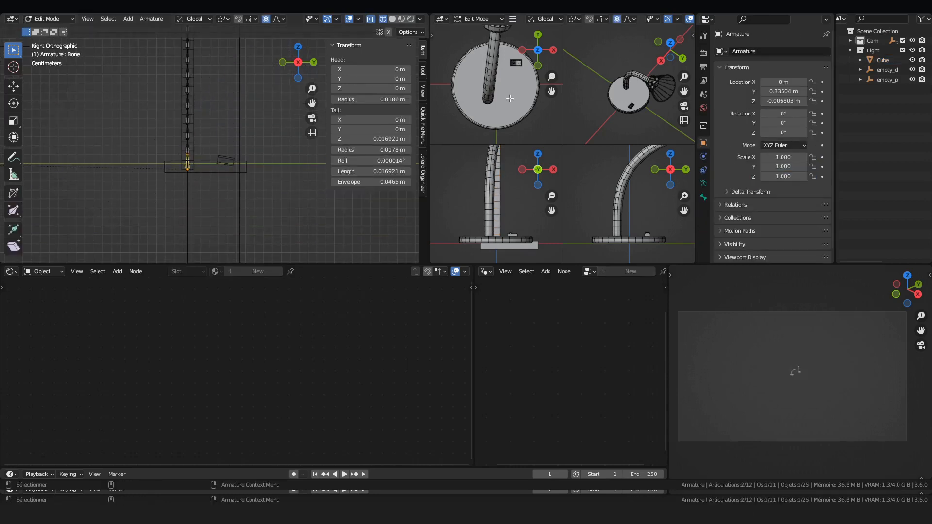
click(703, 197)
click(775, 49)
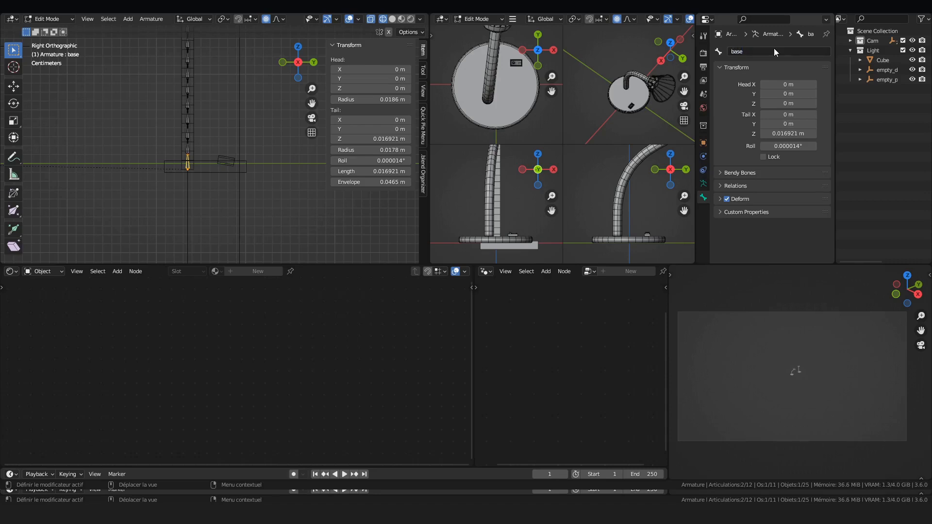
key(Tab)
Step: Add a Limit Distance object constraint to the target empty that drives the lamp's IK chain
shift+middle_drag(182, 92, 173, 186)
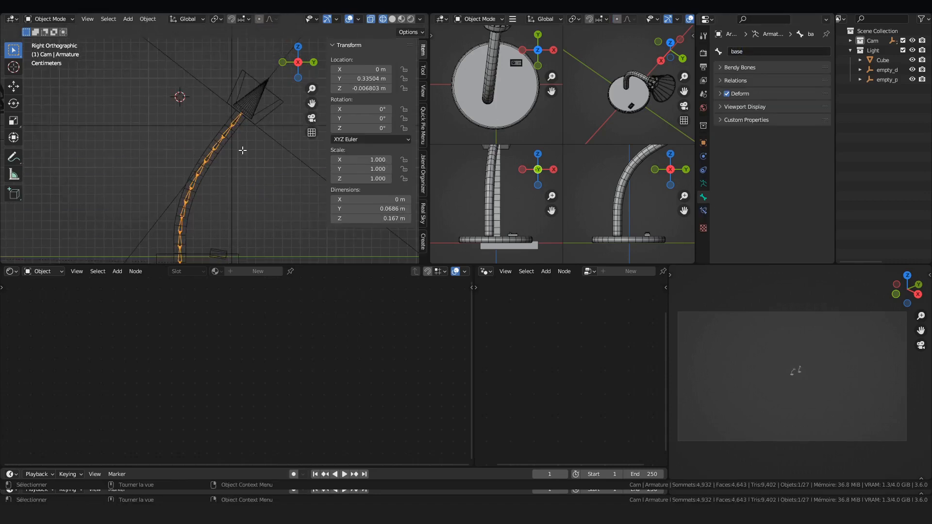
click(287, 147)
scroll(325, 179, down, 1)
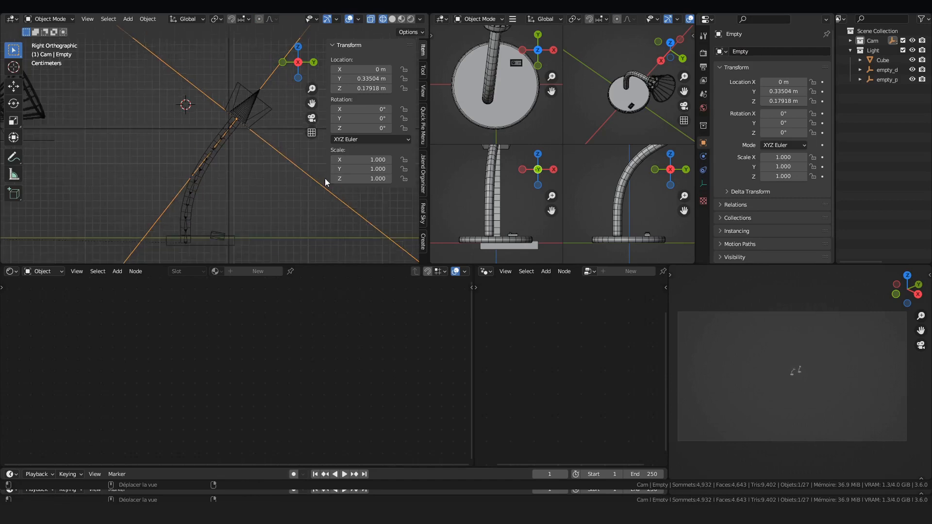
shift+middle_drag(324, 178, 305, 156)
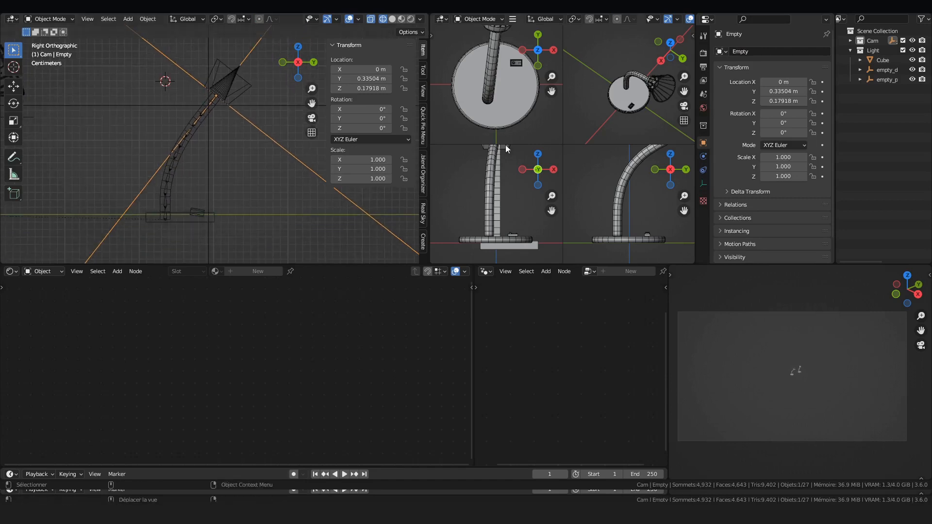
click(703, 187)
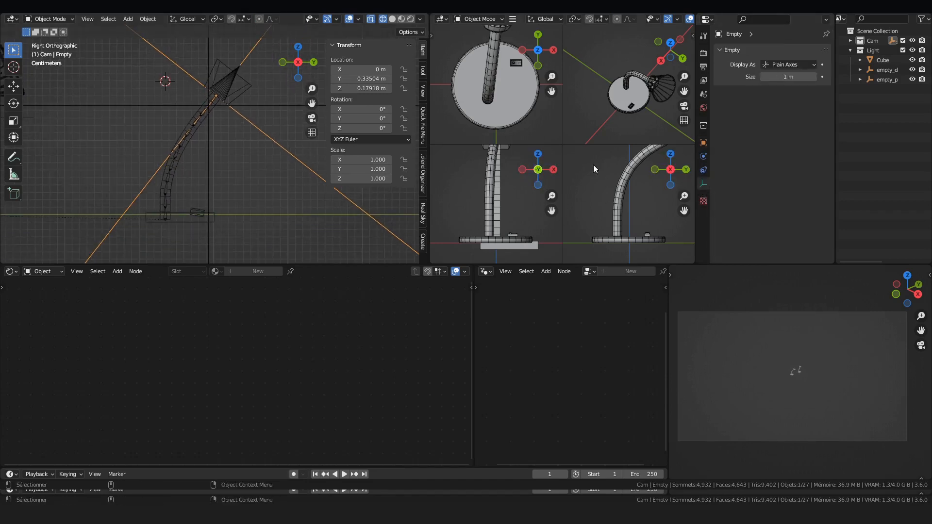
click(159, 105)
click(703, 170)
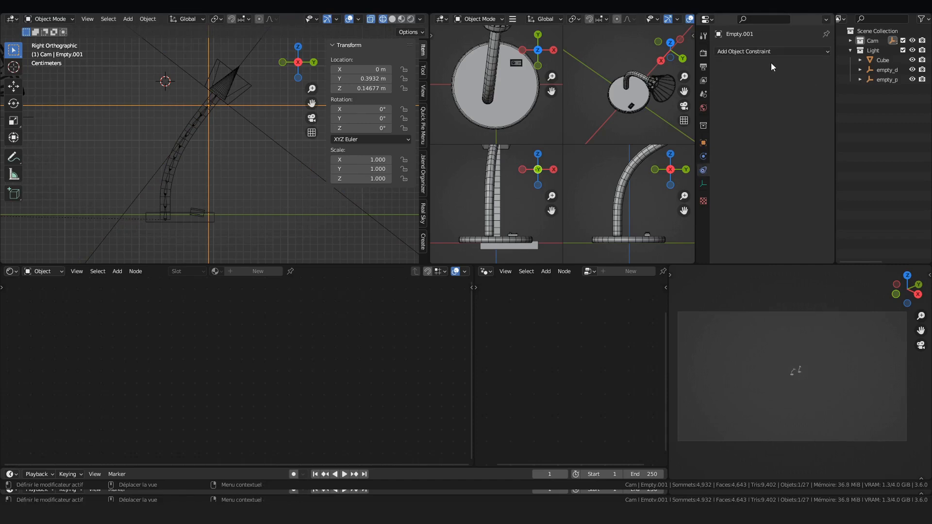
click(779, 51)
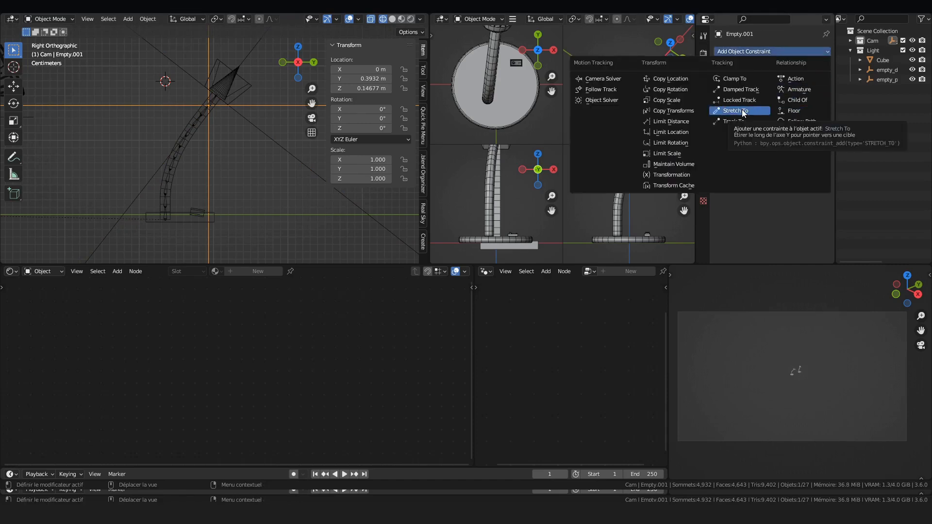
click(686, 126)
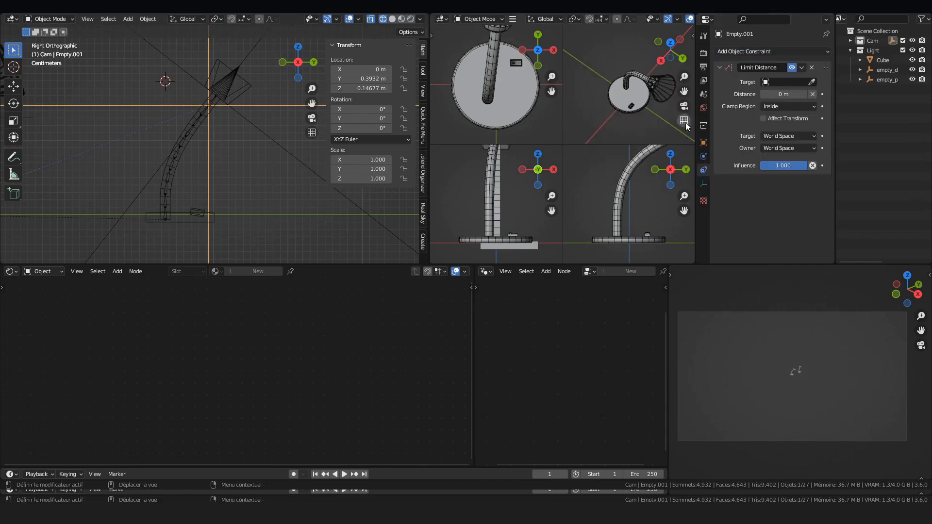
Step: Set the Limit Distance constraint's target to the lamp's Armature and its bone to base
click(812, 82)
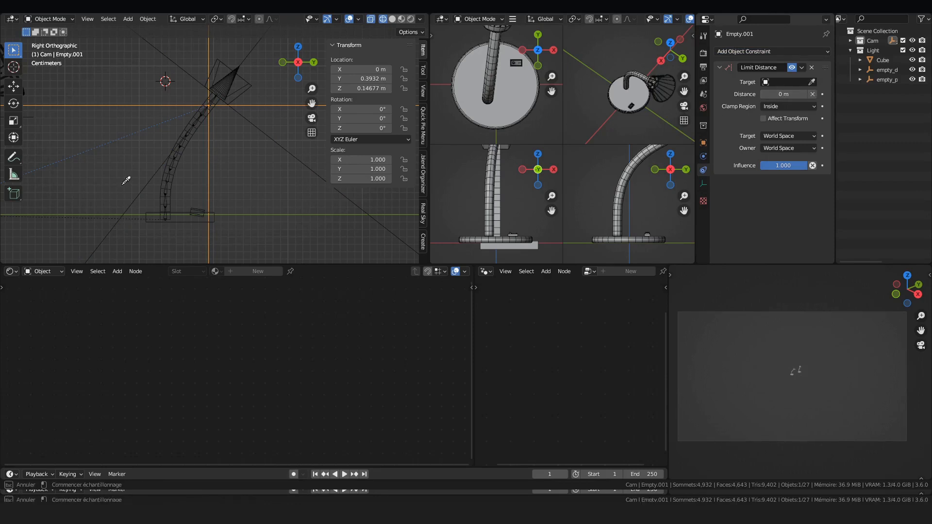
click(172, 171)
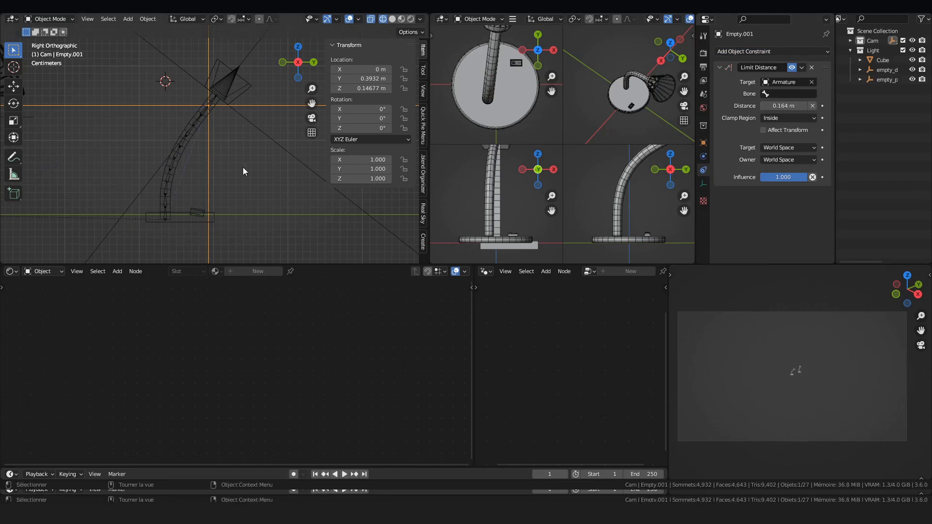
click(779, 92)
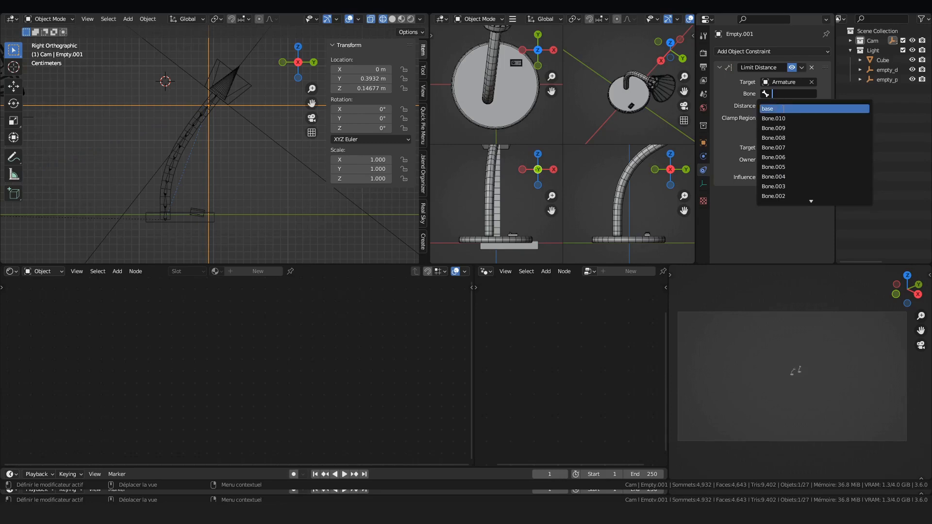
click(772, 109)
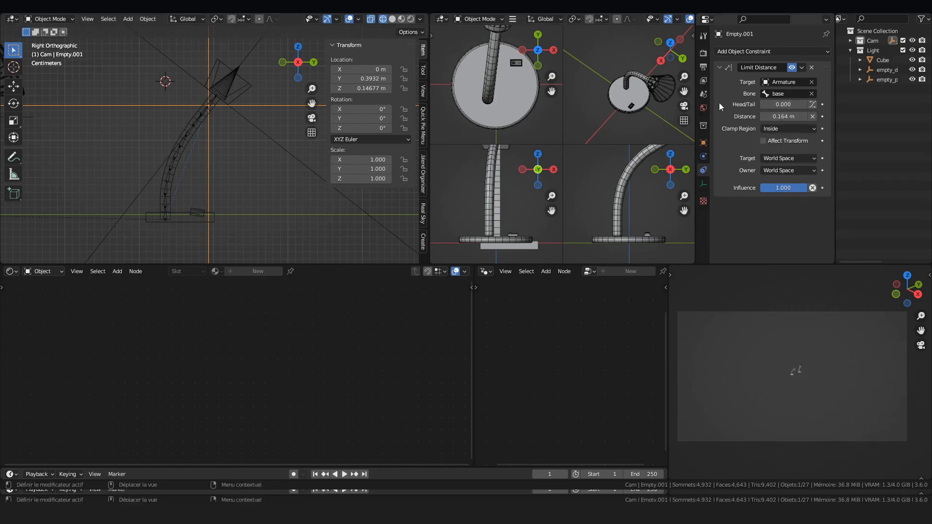
Step: Try moving the target empty far above the lamp to test the distance limit, cancelling each move
key(g)
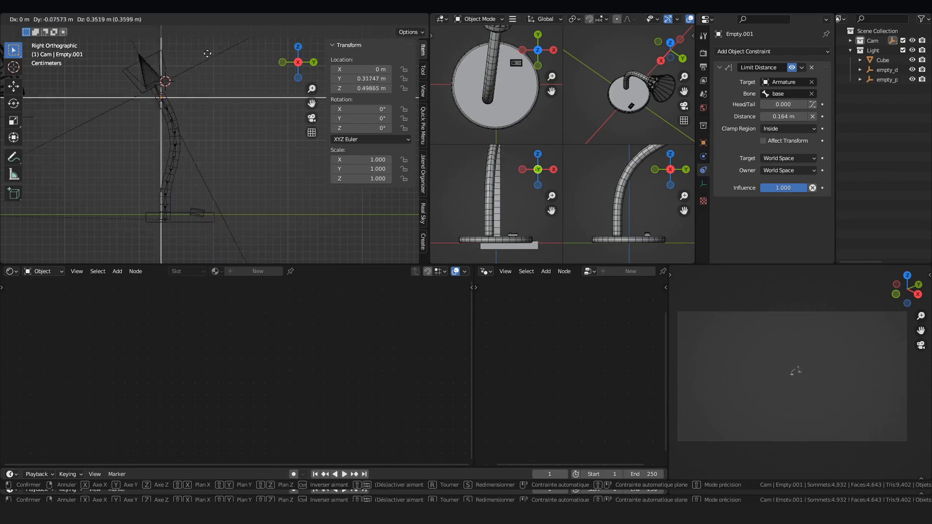
key(Escape)
scroll(162, 137, down, 3)
key(g)
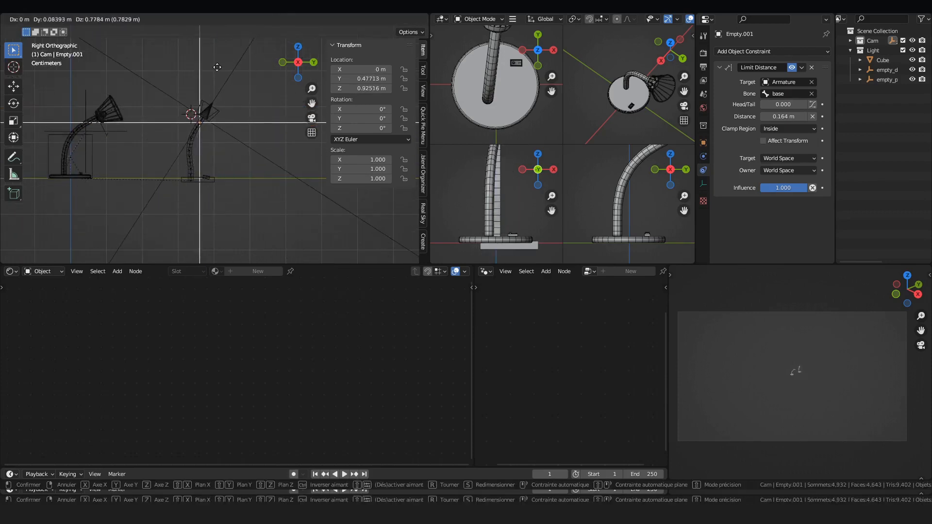
right_click(239, 97)
scroll(228, 105, up, 4)
Step: In the side view, move the target empty forward and low, then back up, to test the pole's limited bending
key(g)
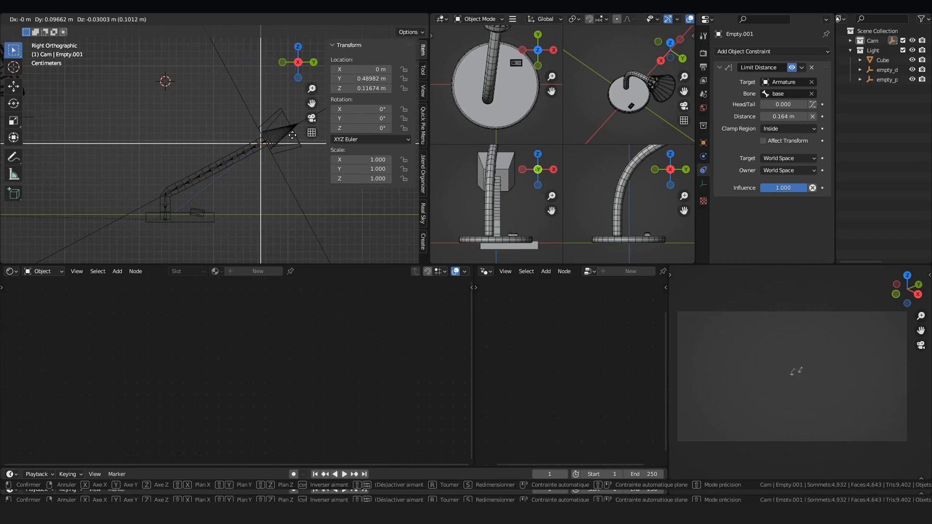
click(221, 96)
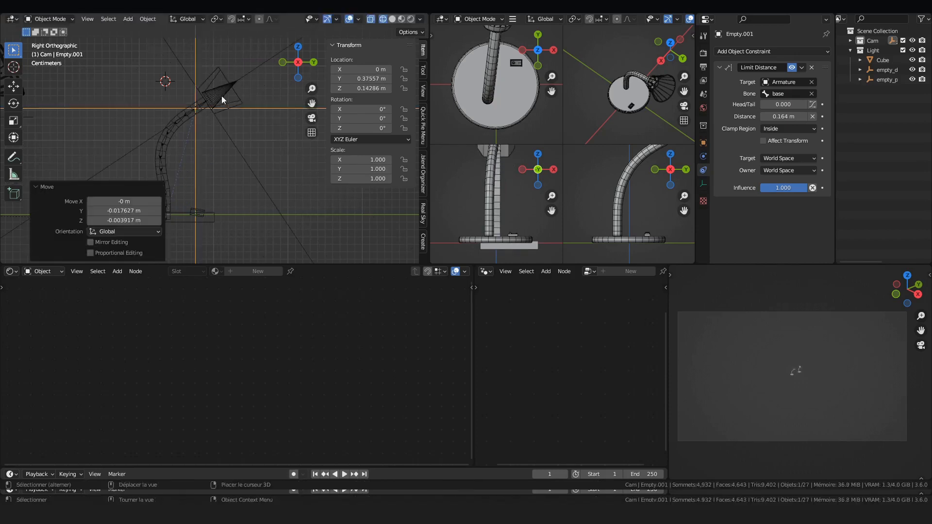
key(g)
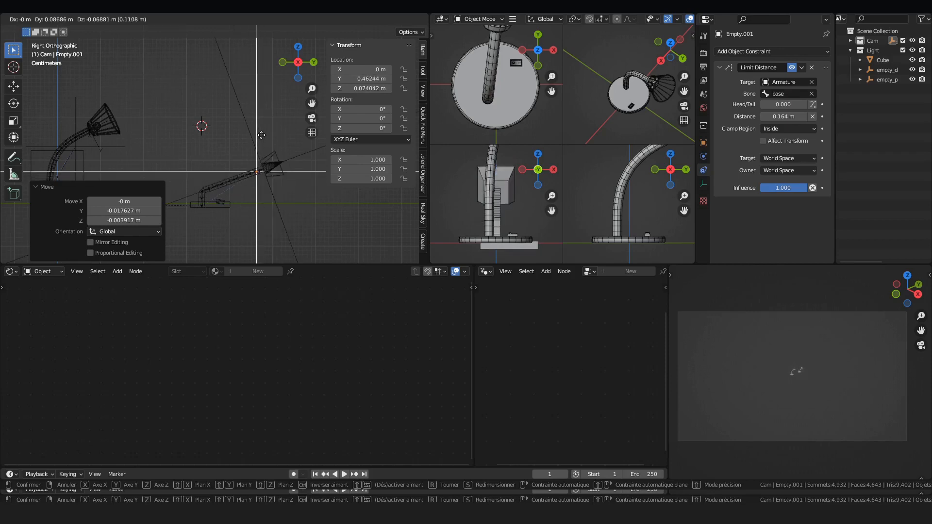
click(237, 114)
Step: In solid-shaded perspective, move the target empty around the lamp to about X 0.041 m, Y 0.366 m, Z 0.125 m
mouse_move(246, 112)
middle_down()
mouse_move(223, 124)
mouse_move(252, 115)
mouse_move(191, 108)
mouse_move(268, 101)
middle_up()
click(392, 19)
key(g)
click(216, 99)
key(g)
click(193, 106)
key(g)
click(162, 112)
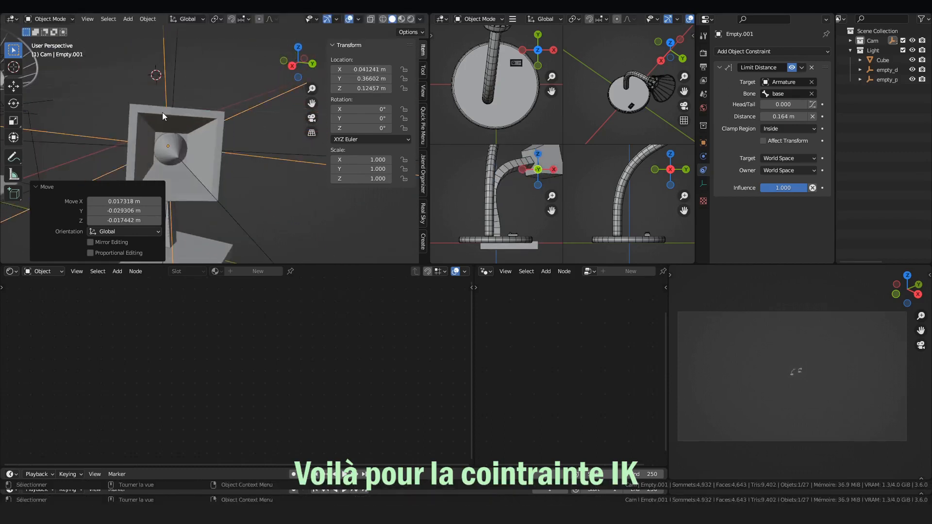
key(g)
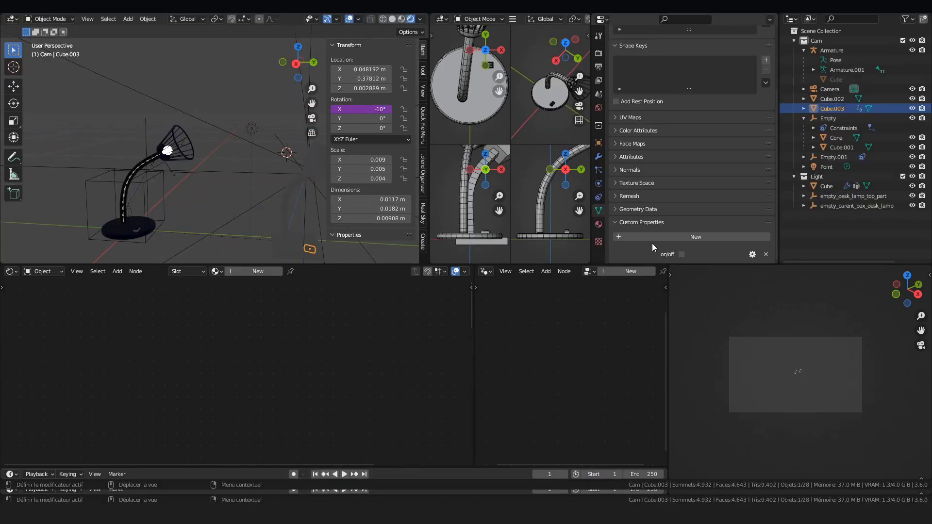